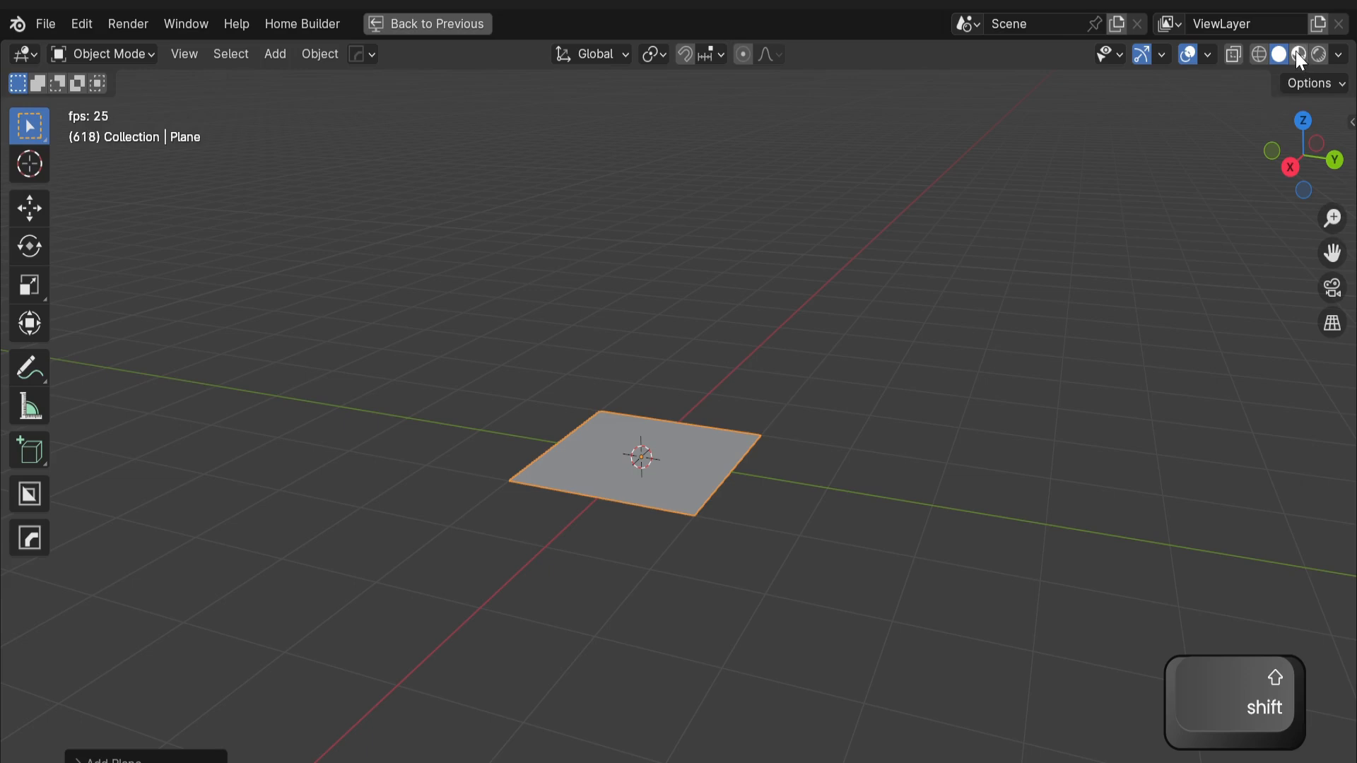
Switch the 3D viewport to Material Preview shading and restore the multi-editor layout from the maximized view
click(1298, 54)
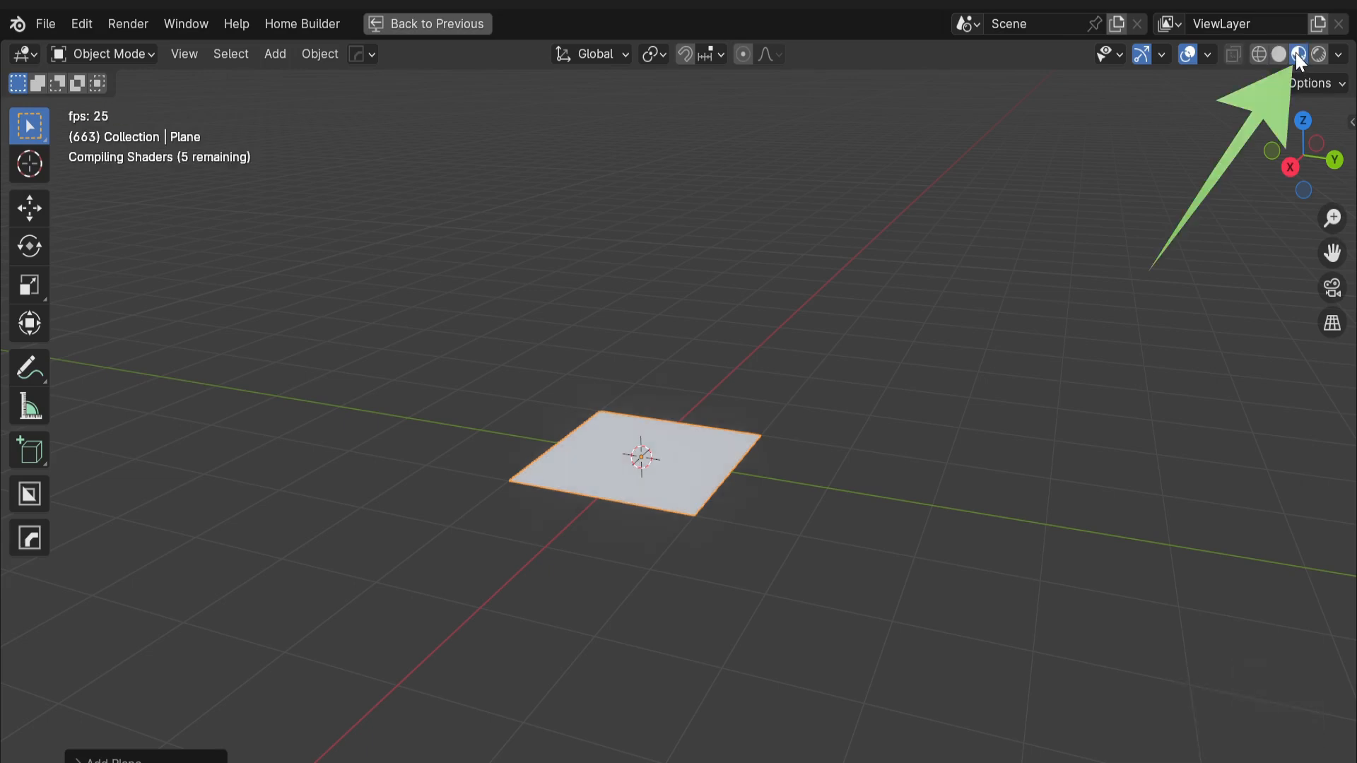
key(ctrl+space)
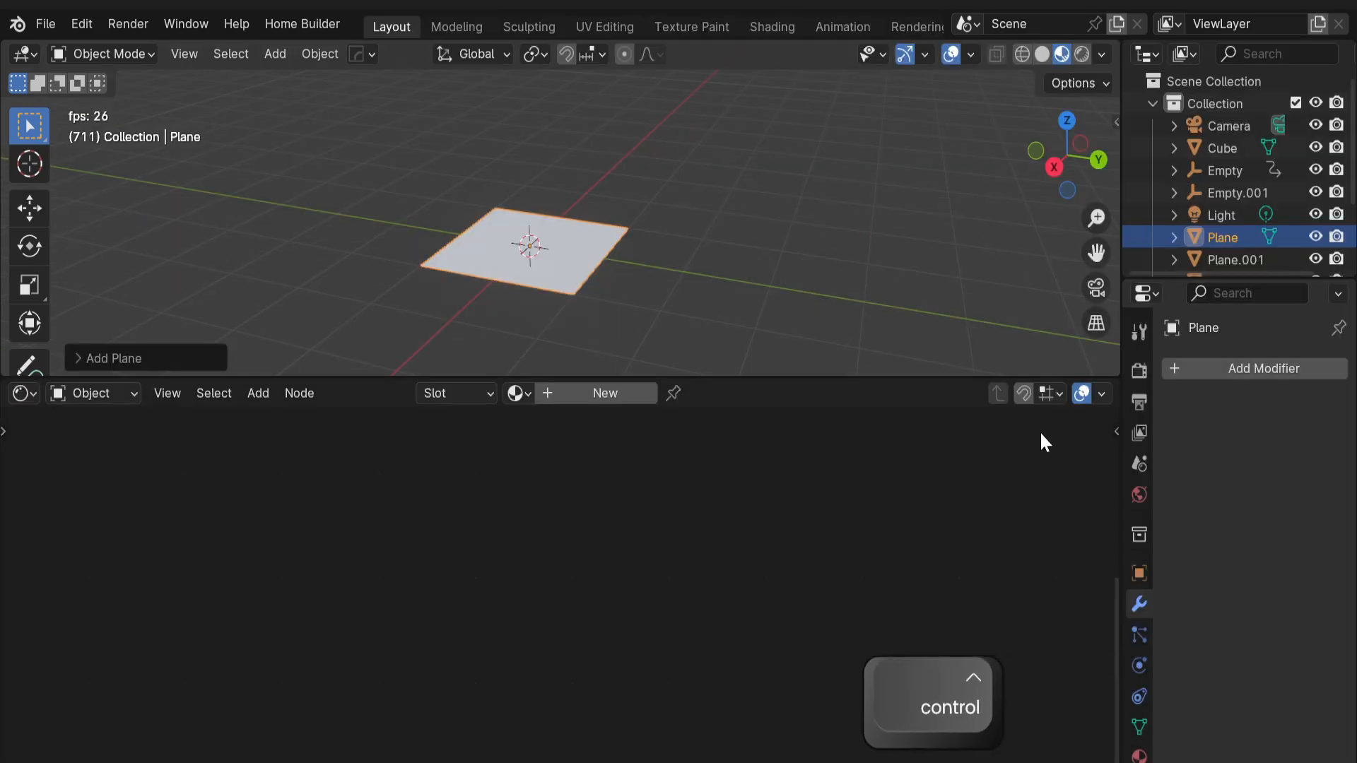
scroll(1138, 707, down, 2)
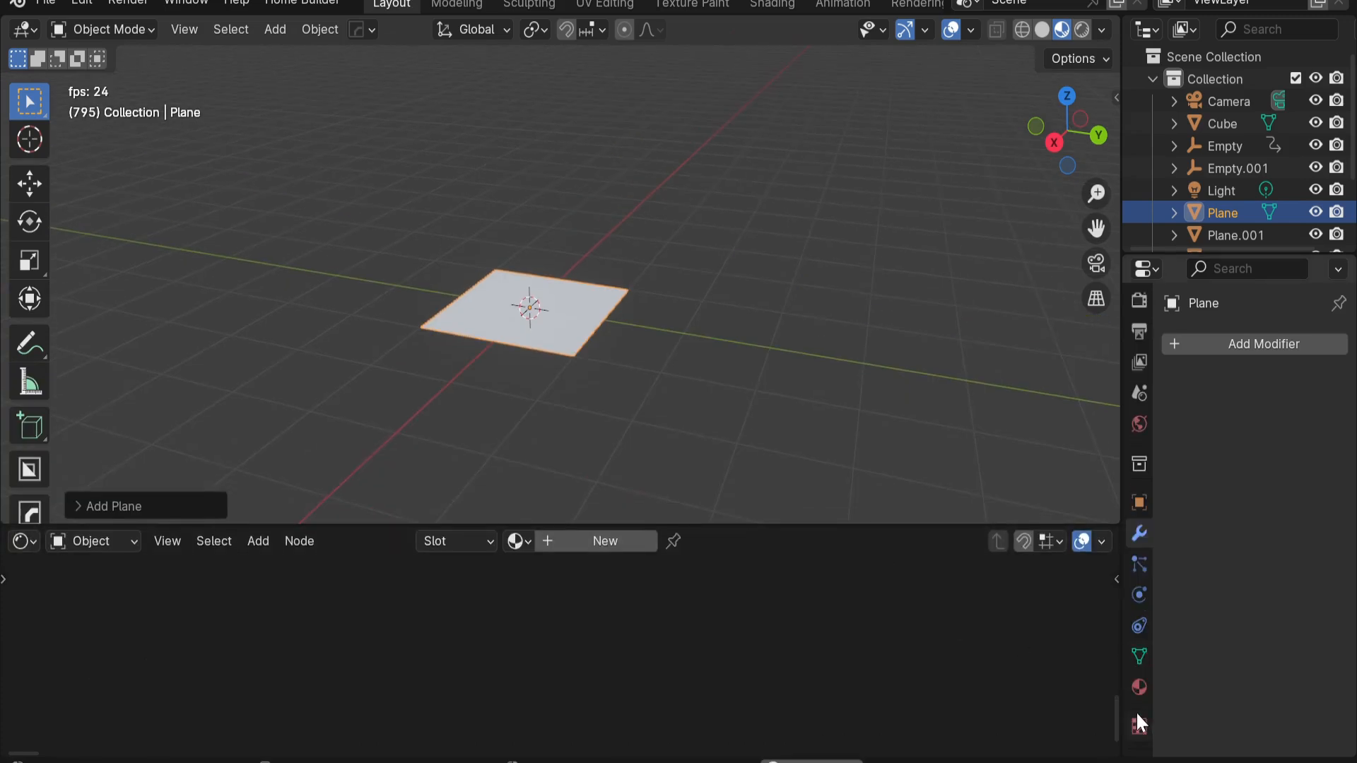
Create a new material on the plane and name it WATER
click(1136, 689)
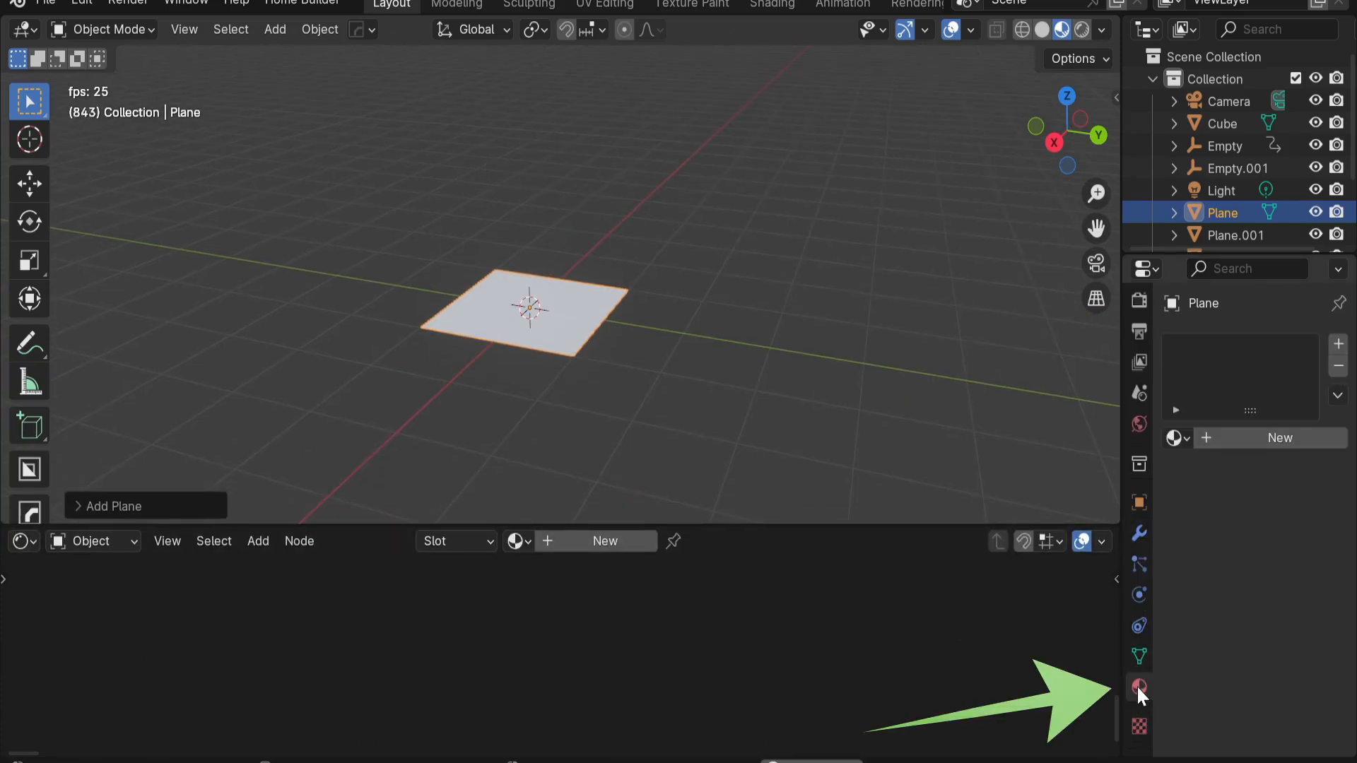
click(1273, 439)
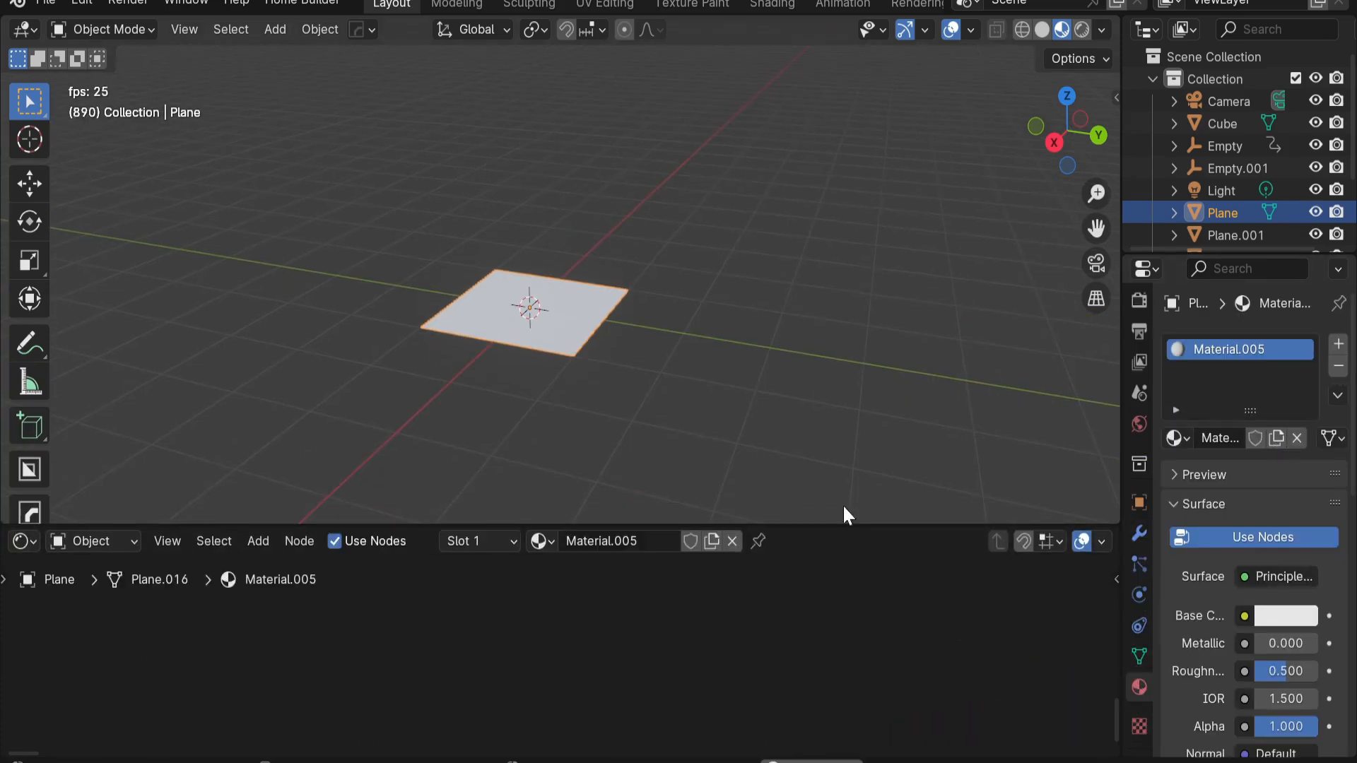
click(635, 542)
text(WATER)
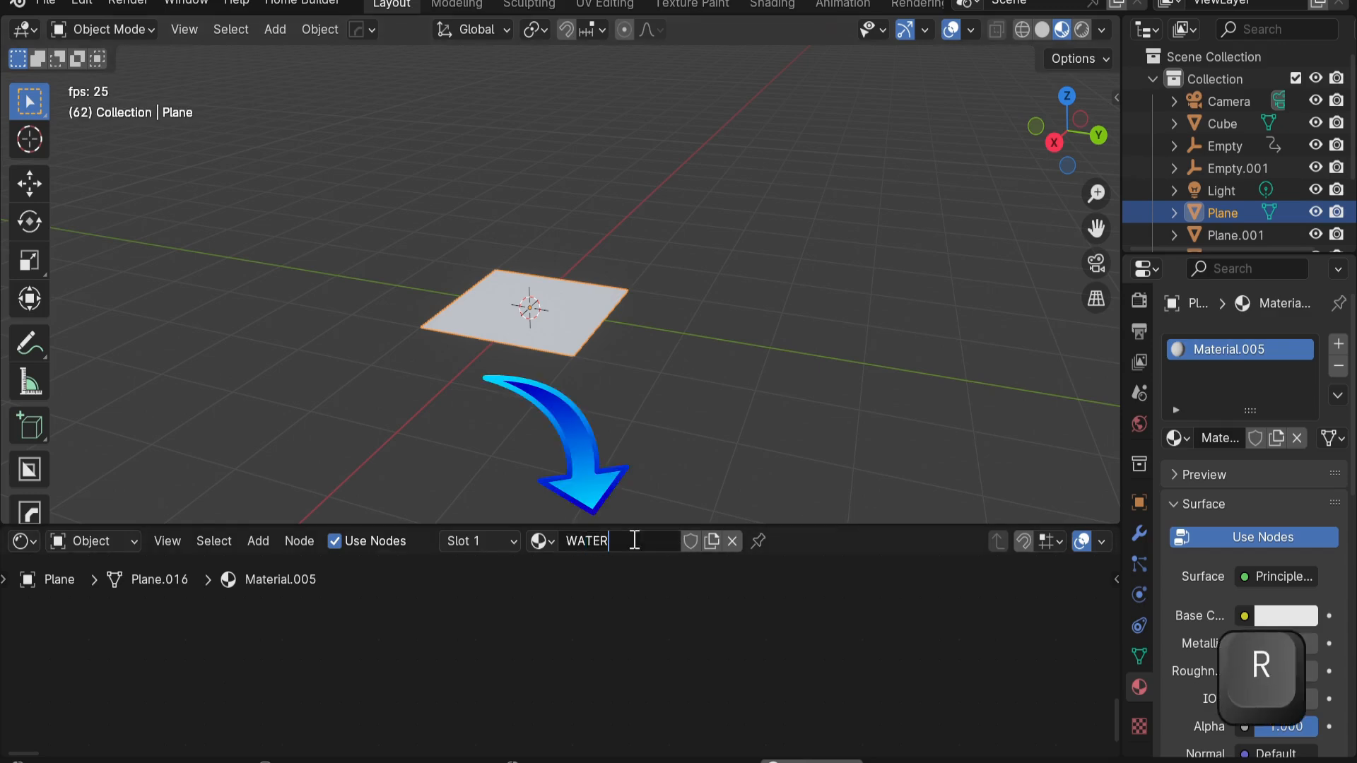
key(Return)
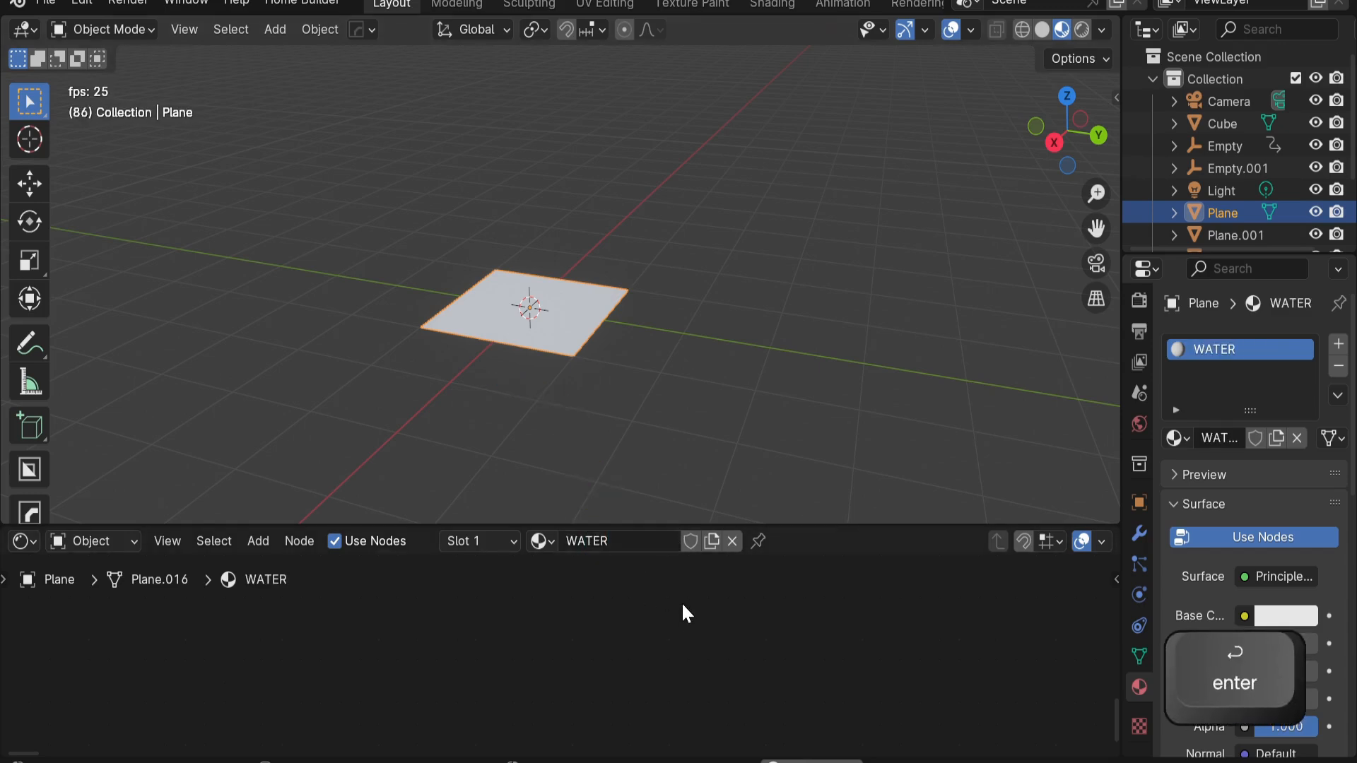
key(Caps_Lock)
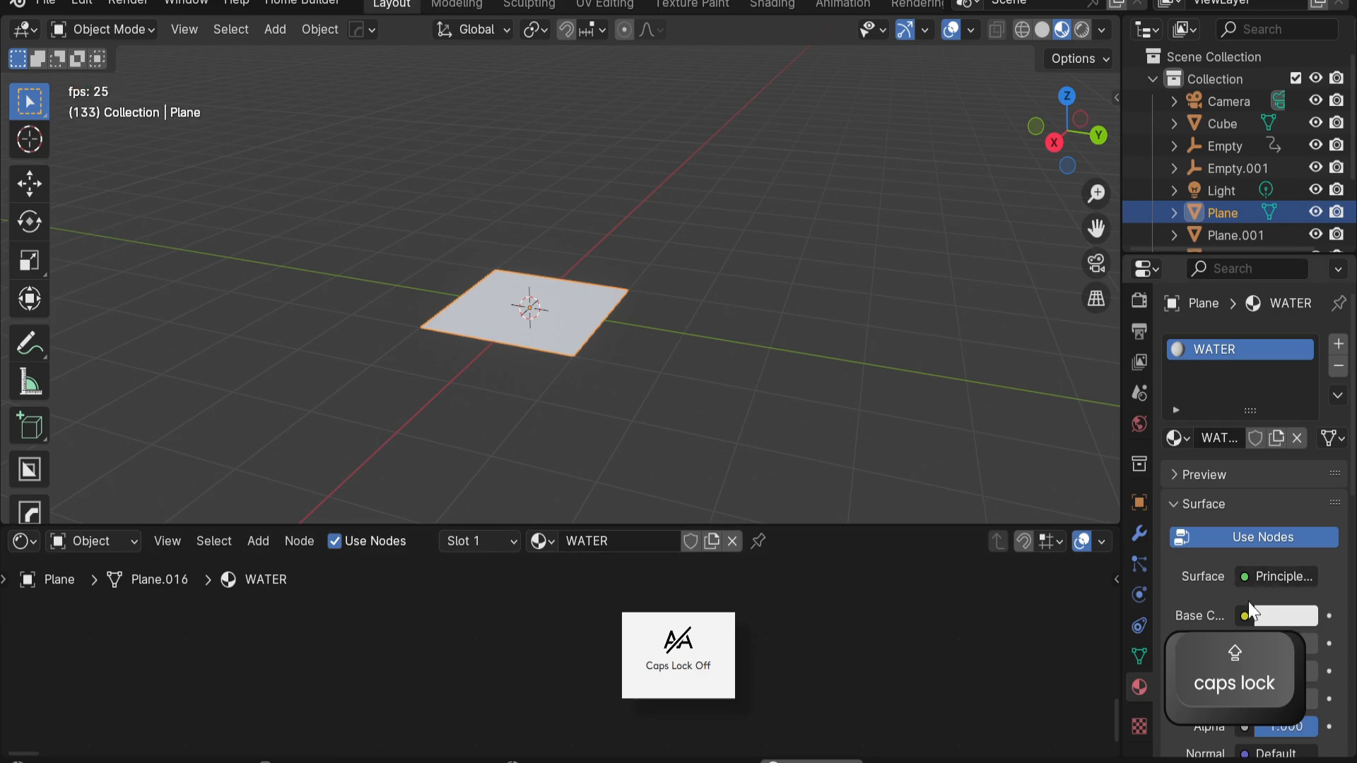
Set the WATER material's blend mode to Alpha Blend and its shadow mode to None
scroll(1246, 594, down, 5)
scroll(1246, 589, down, 10)
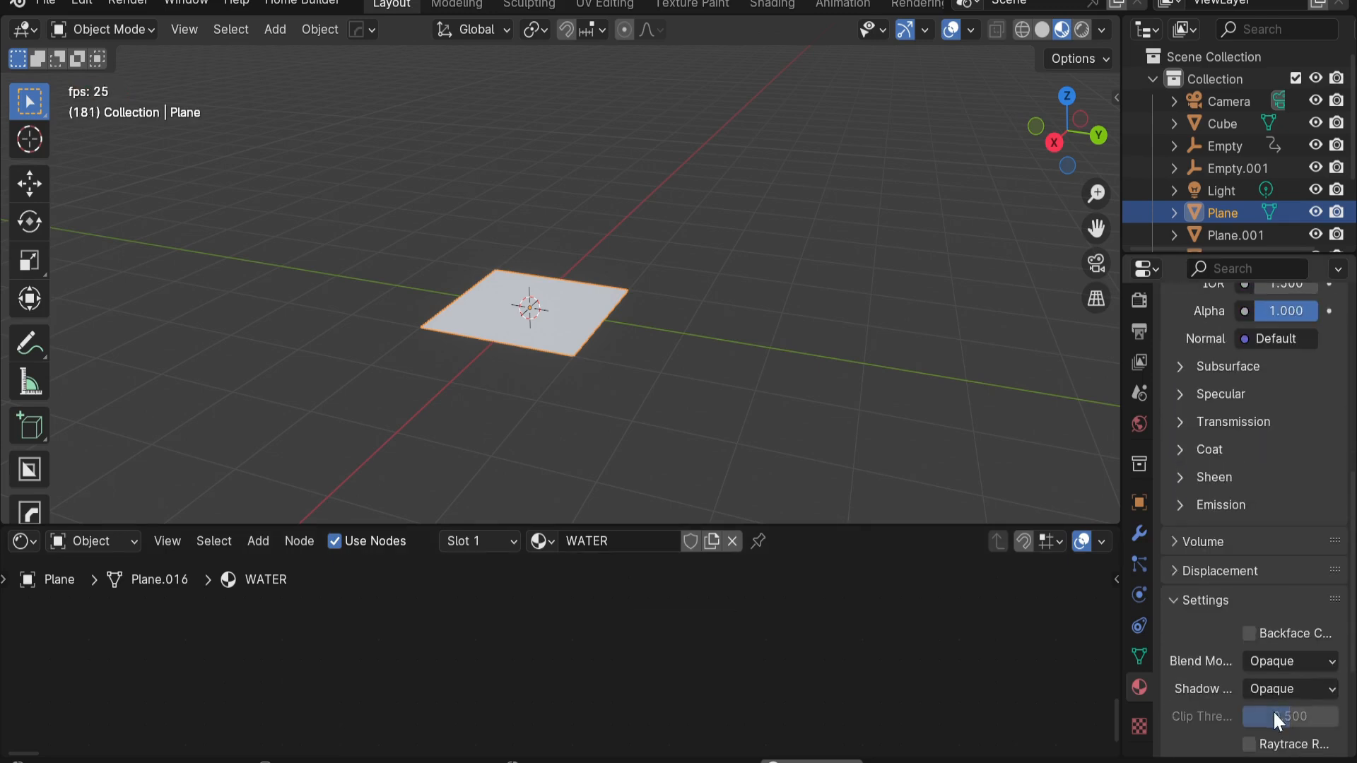
click(1271, 661)
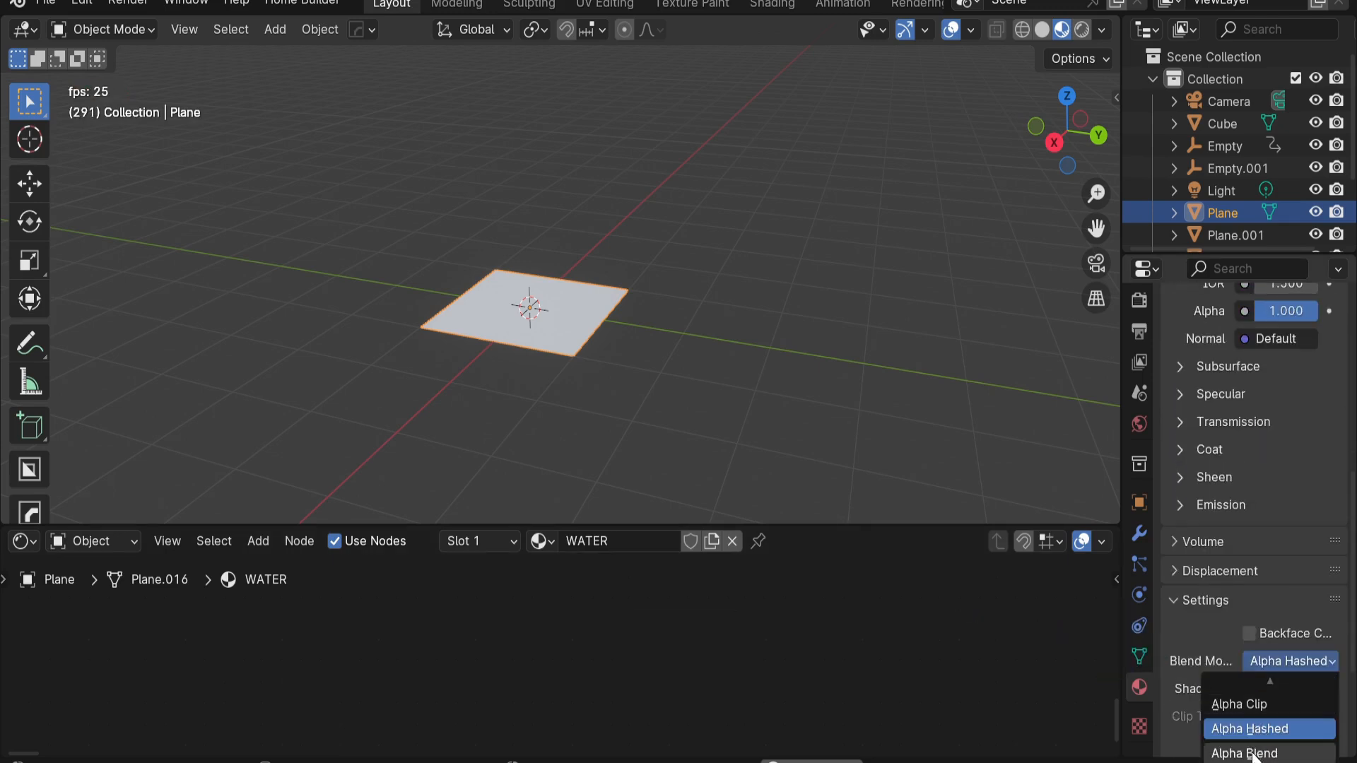
click(1267, 725)
click(1296, 692)
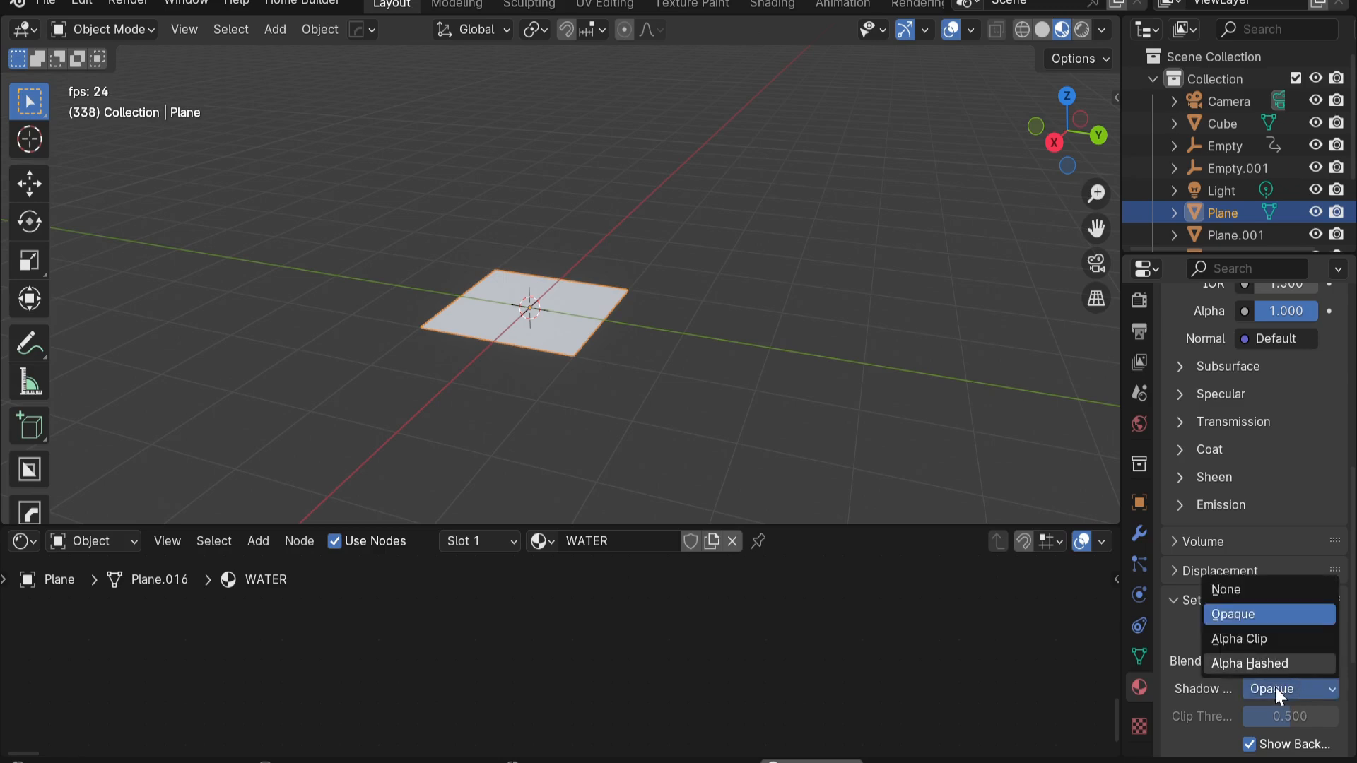
click(1266, 592)
Widen the properties editor and keep the shader editor's sidebar hidden
click(1116, 579)
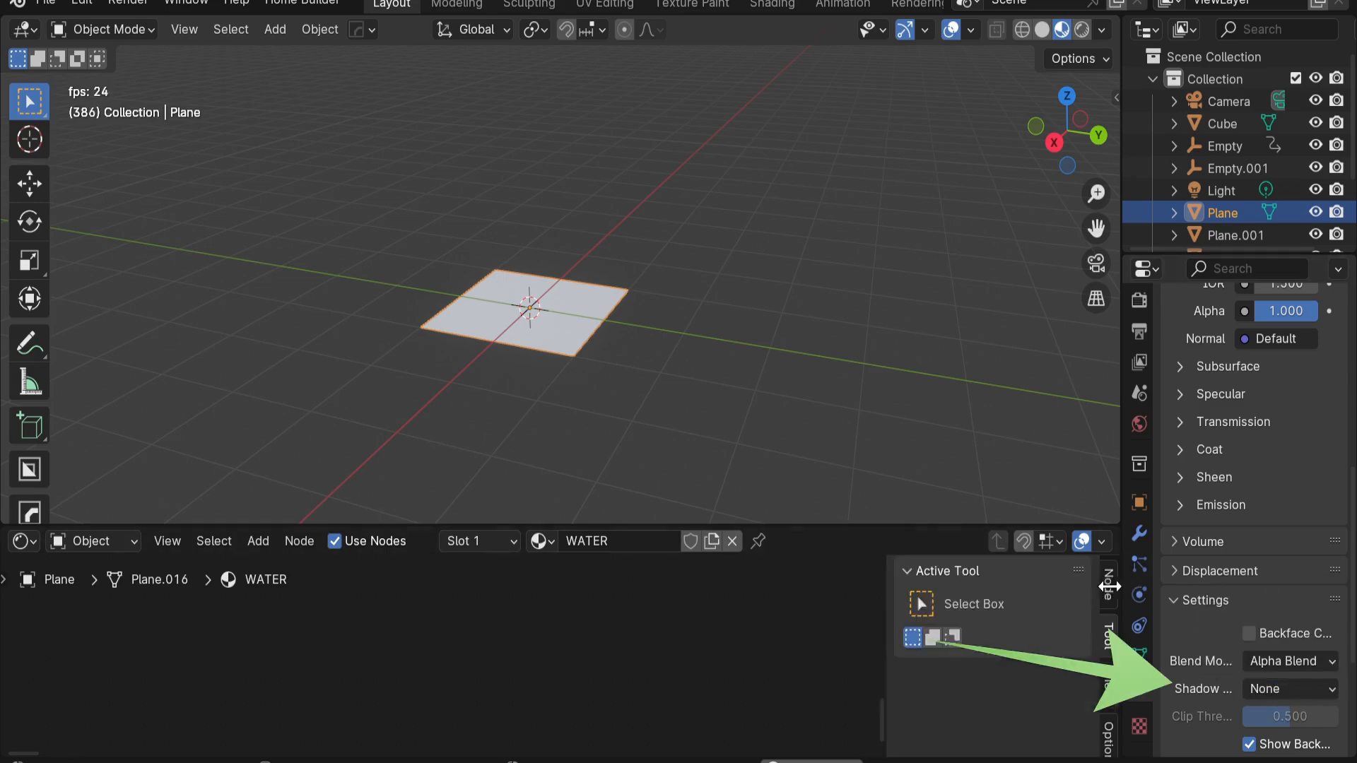
drag(1126, 585, 1039, 585)
key(n)
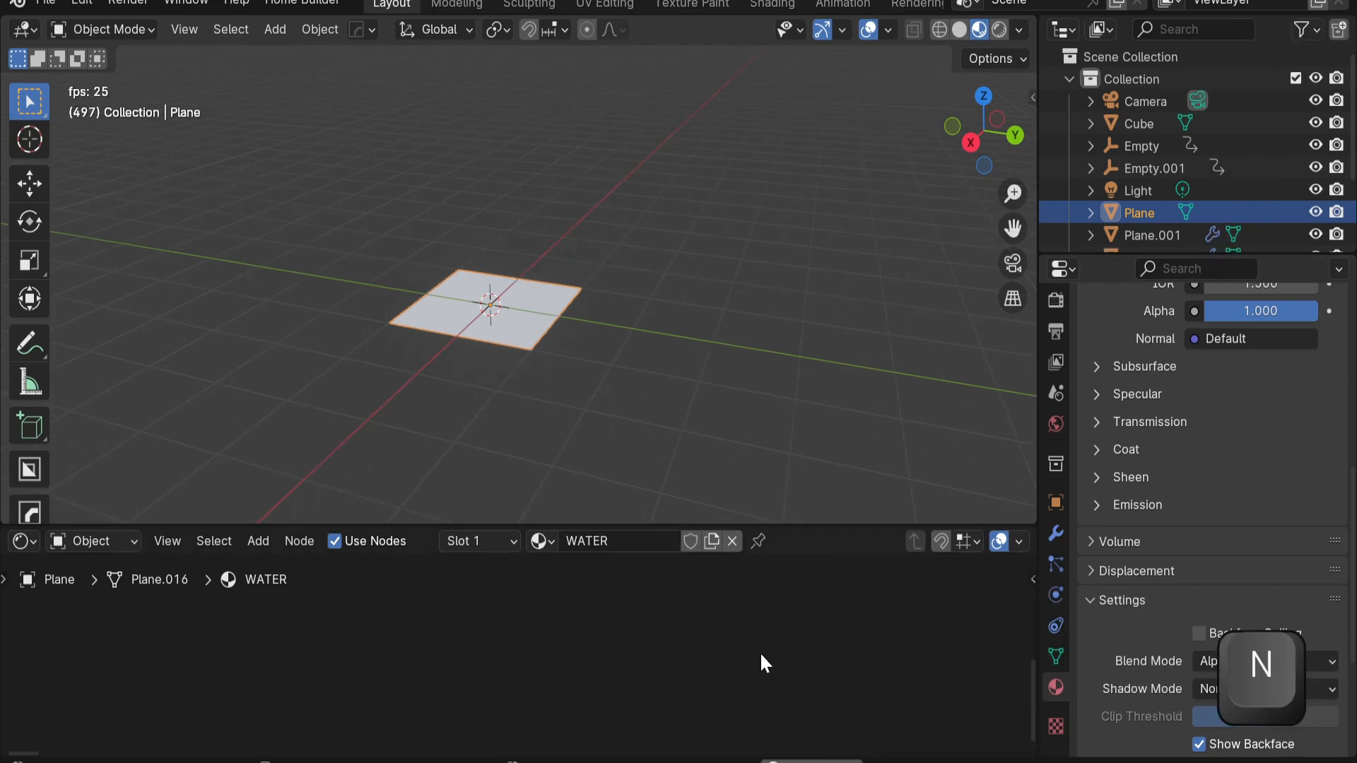
Enlarge the shader editor area upward so the material's nodes have more working space
middle_drag(793, 651, 521, 687)
scroll(515, 664, up, 6)
middle_drag(647, 629, 554, 678)
click(578, 654)
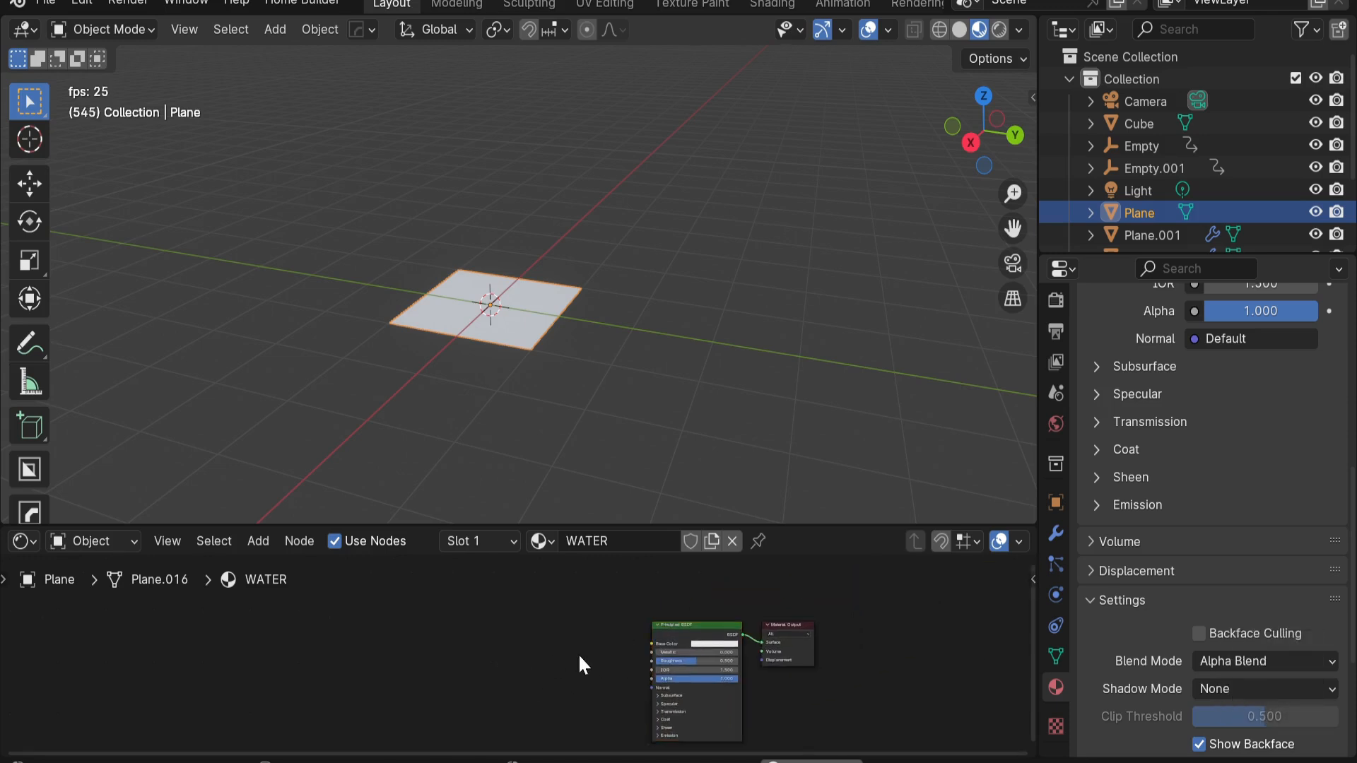
scroll(579, 653, up, 1)
middle_drag(615, 644, 445, 648)
scroll(538, 651, up, 3)
scroll(459, 640, up, 2)
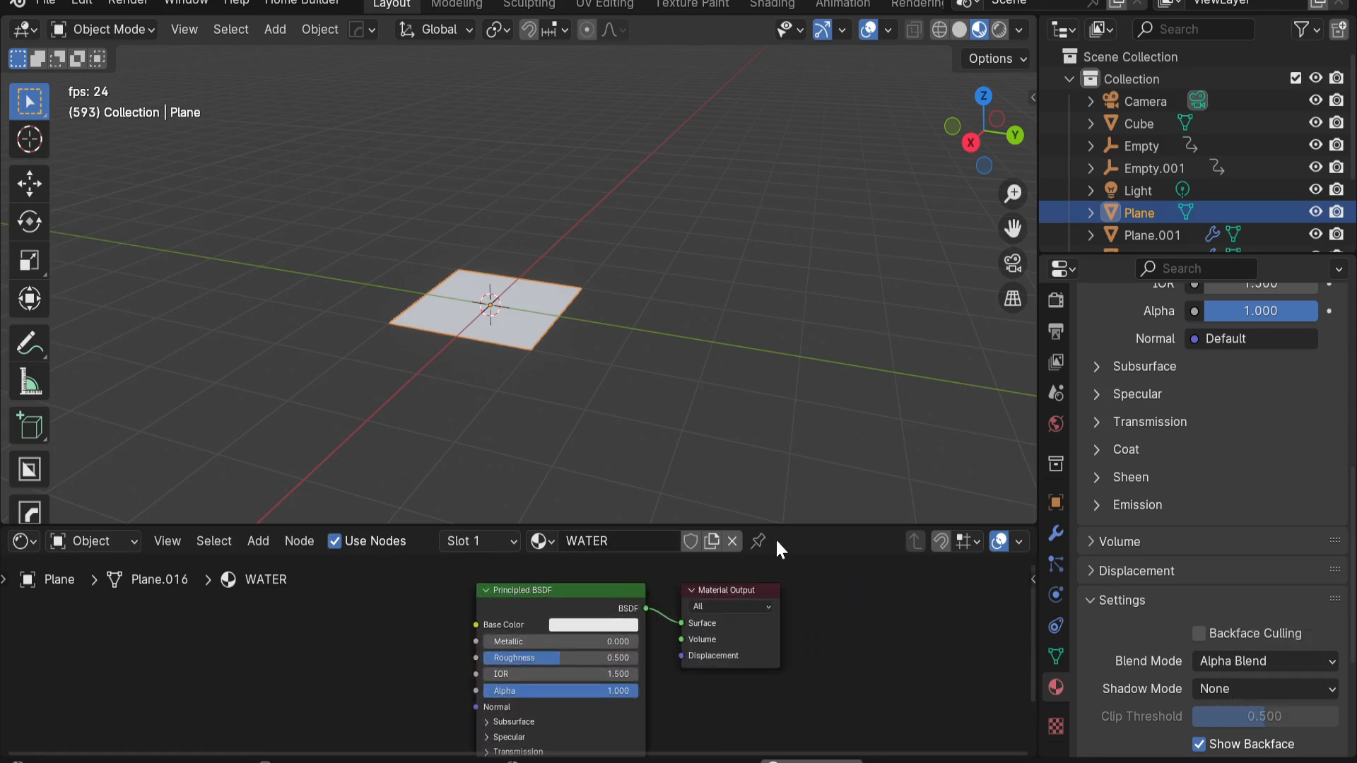
drag(812, 526, 810, 422)
middle_drag(598, 543, 703, 574)
scroll(703, 574, up, 4)
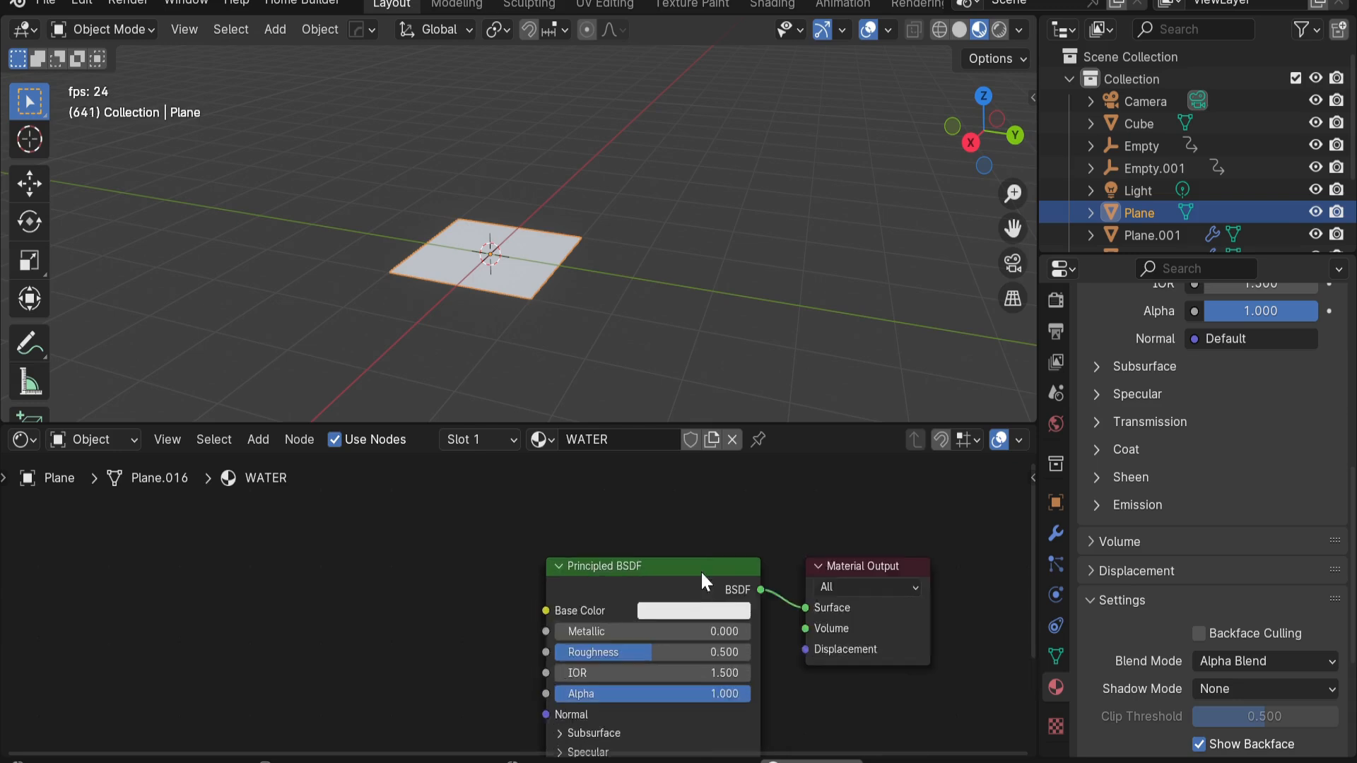
Delete the Principled BSDF node from the WATER material
middle_drag(640, 500, 644, 549)
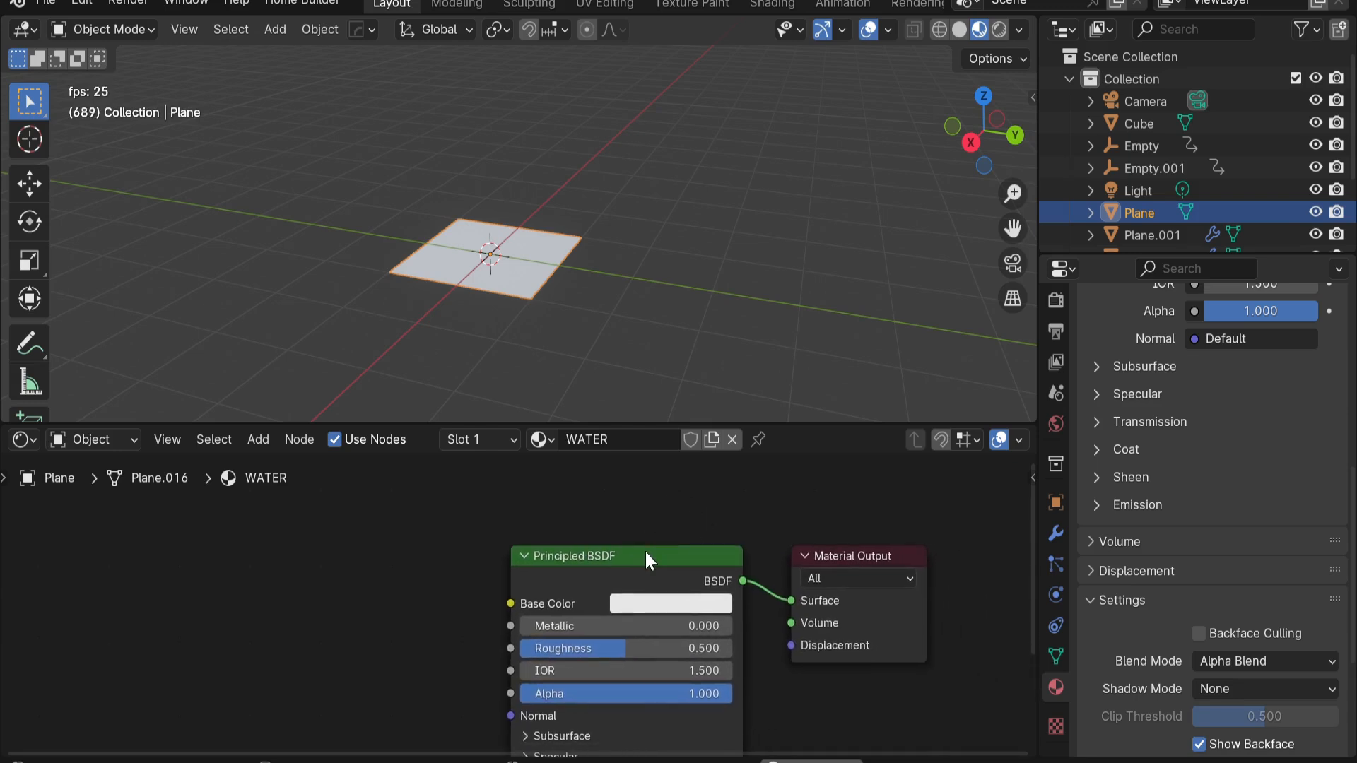
click(644, 554)
key(Delete)
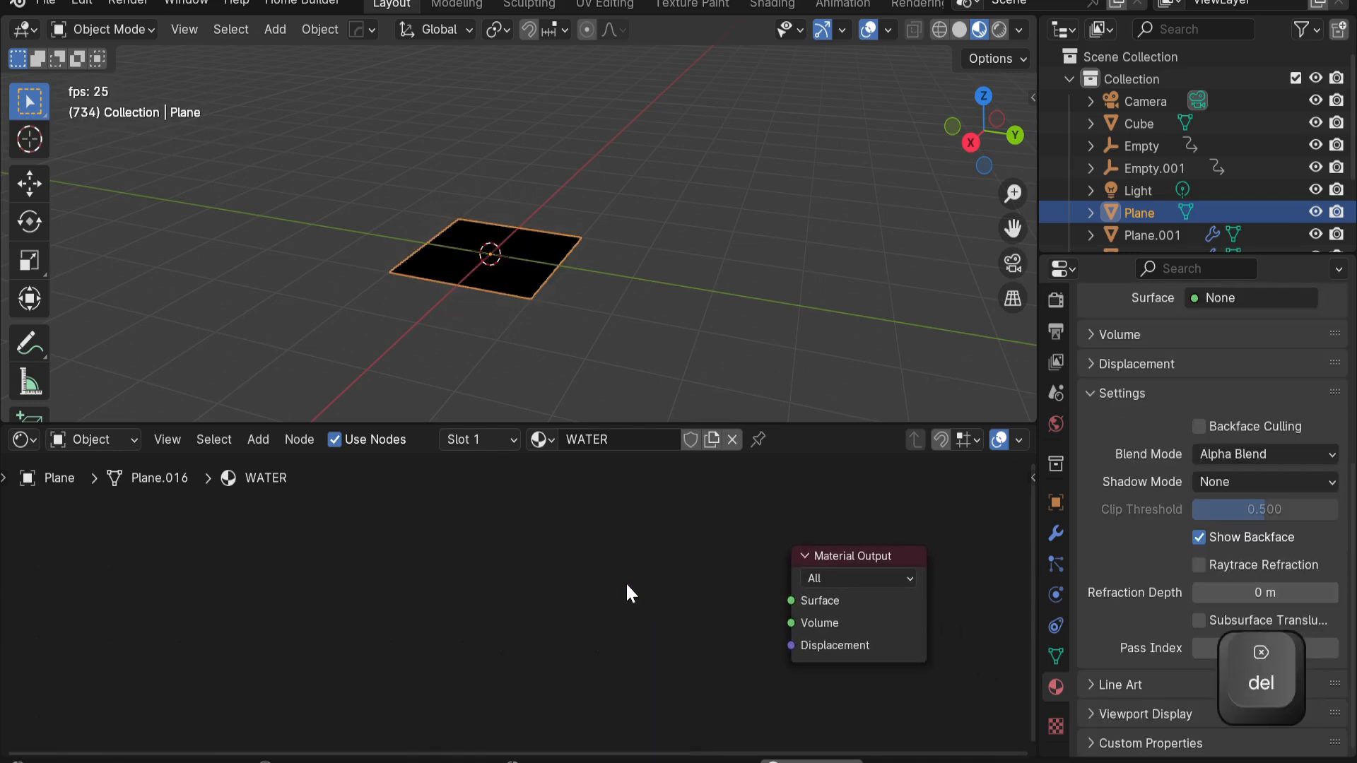
Add a Mix Shader node and connect its output to the Material Output's Surface input
key(shift+a)
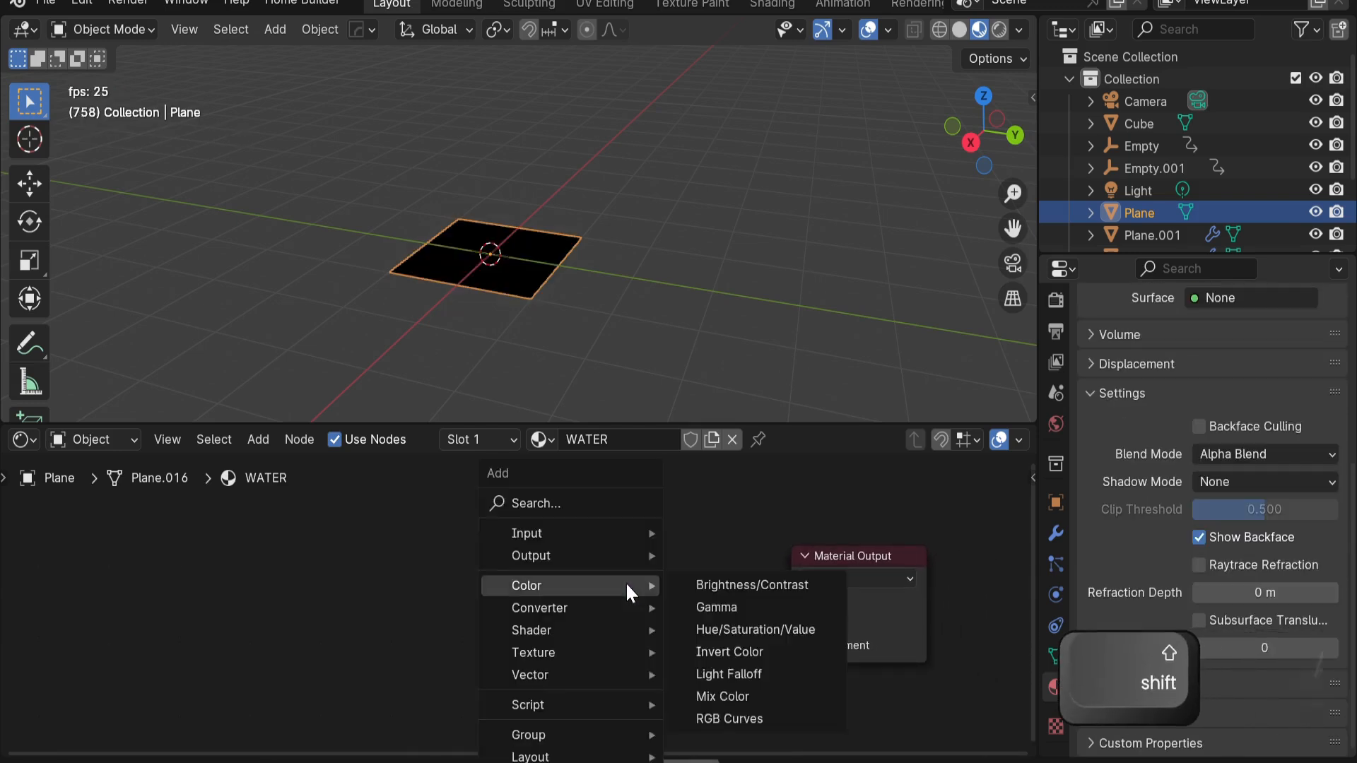
click(565, 503)
text(mix)
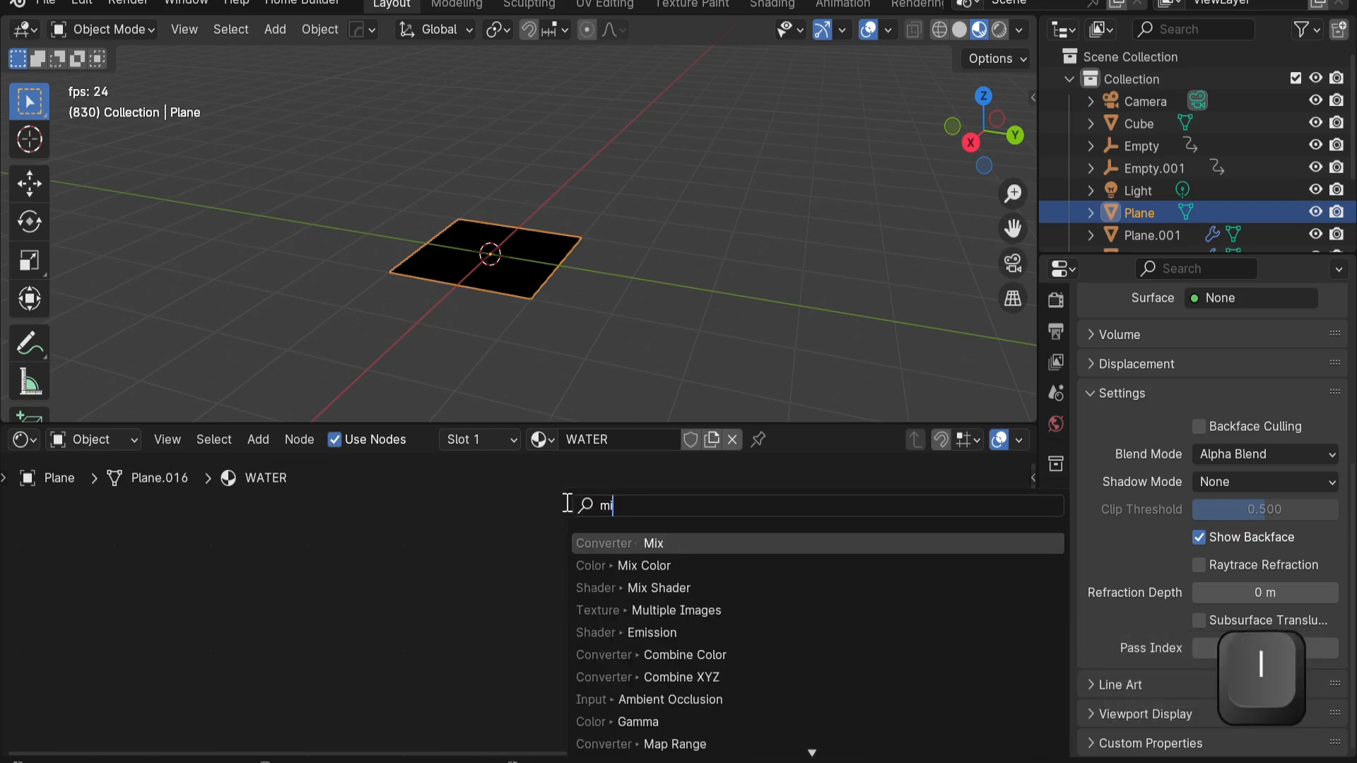
click(702, 588)
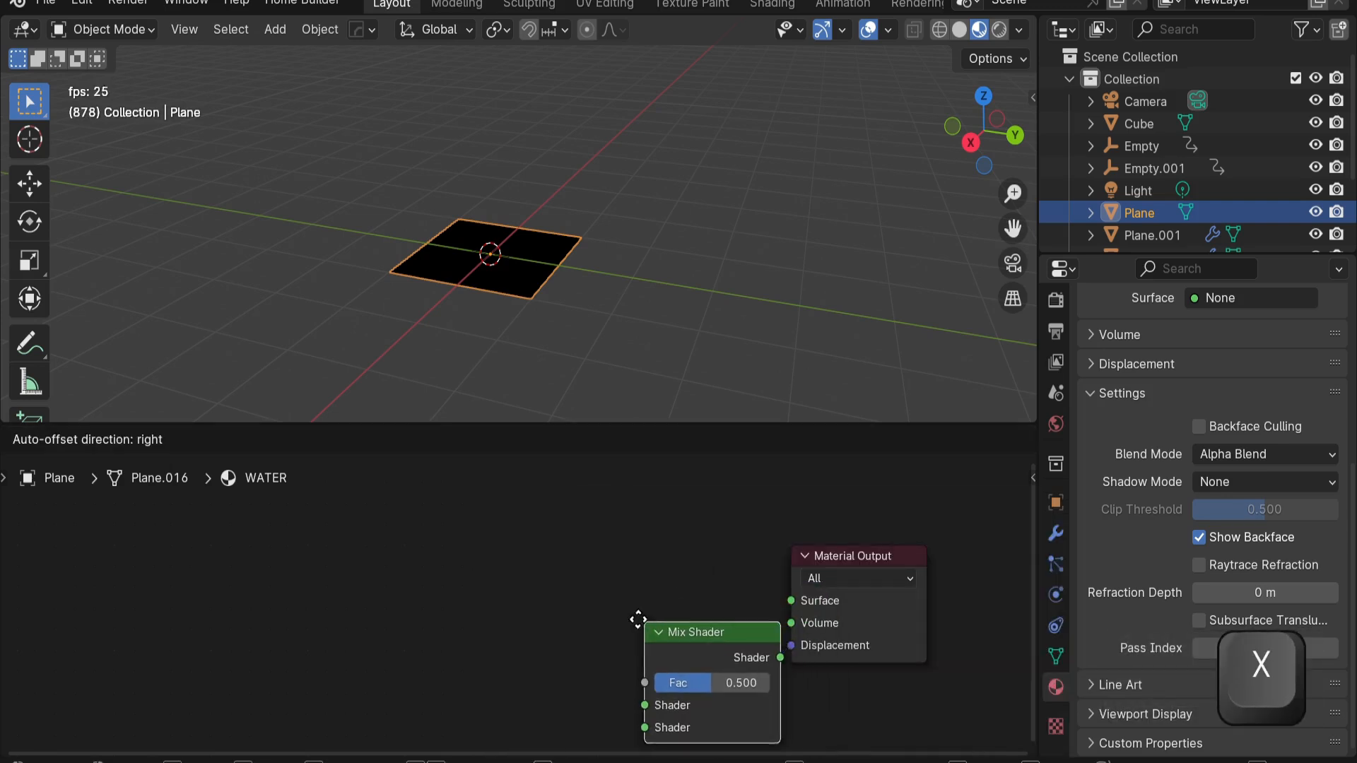
click(533, 545)
drag(669, 579, 707, 585)
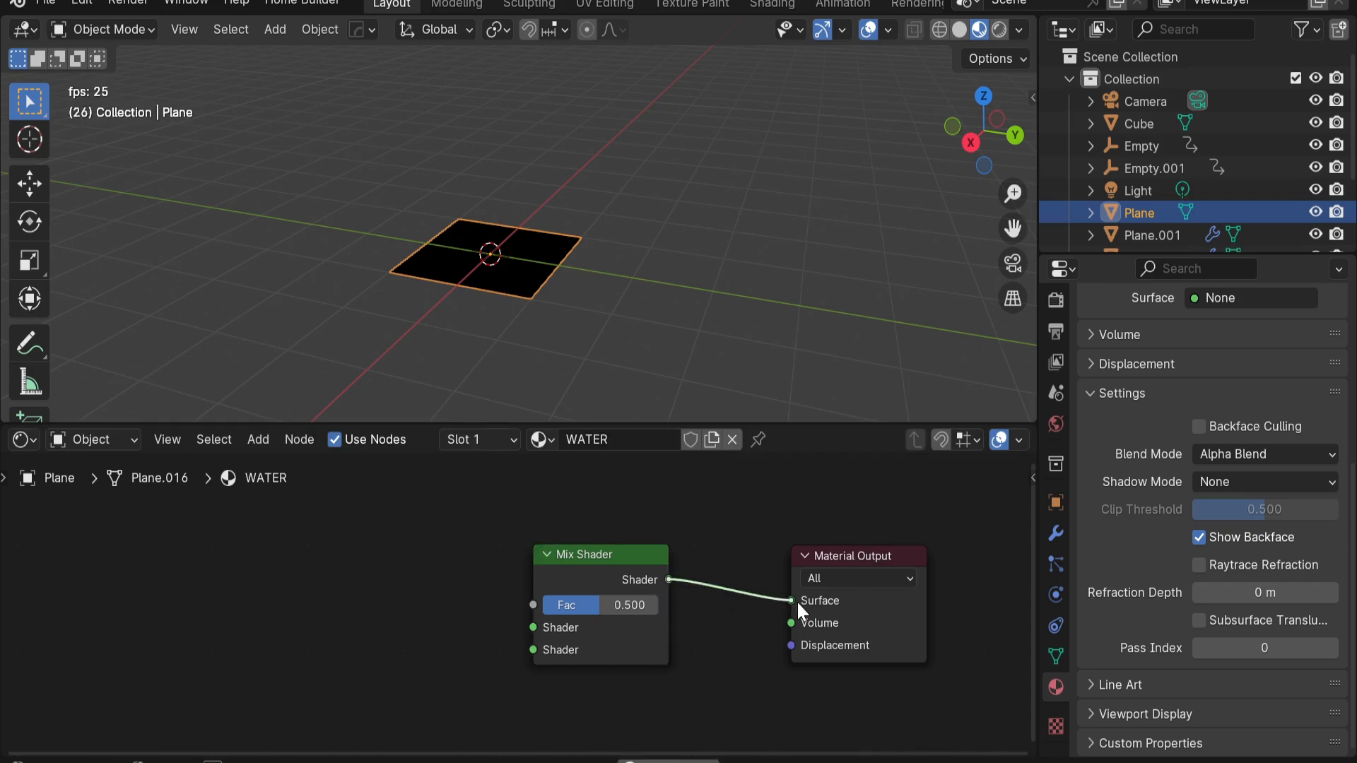
drag(796, 600, 792, 601)
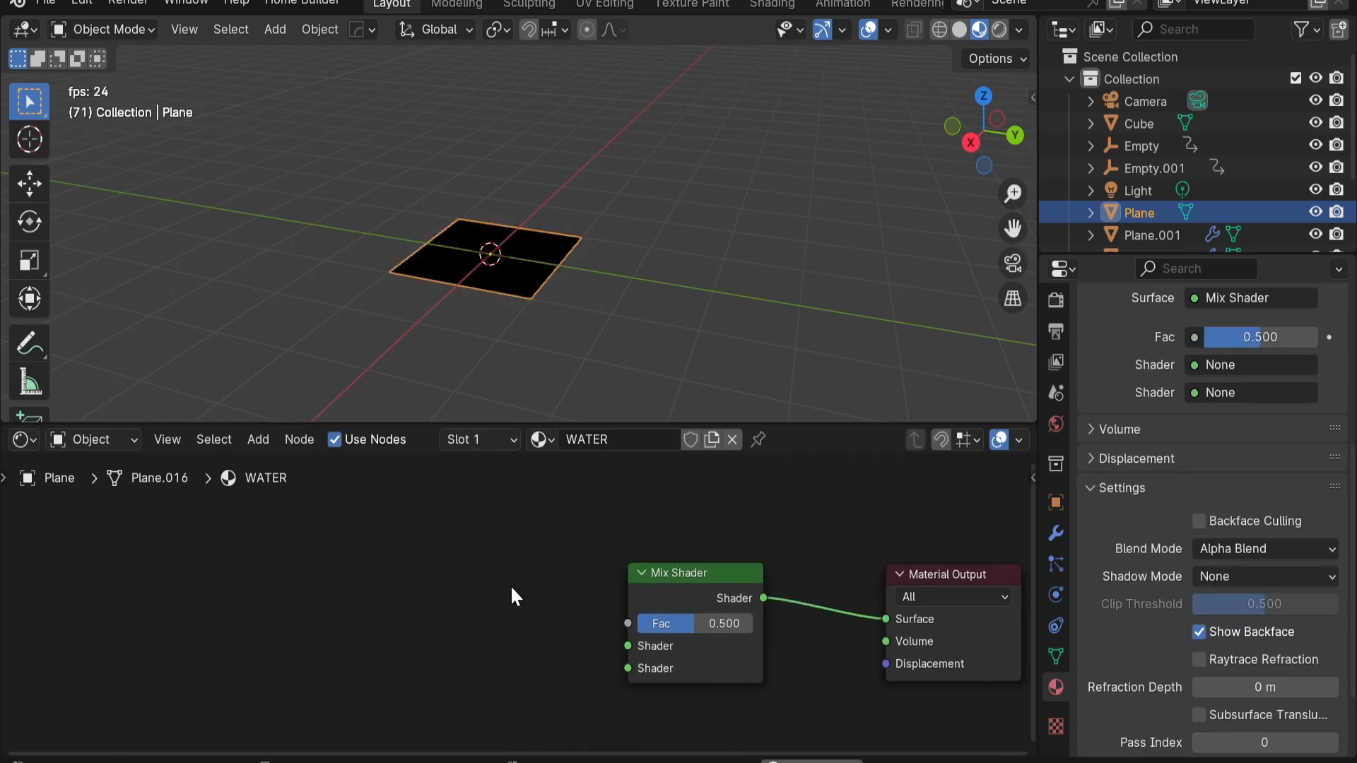
Add an Emission node below the Mix Shader and connect it to the Mix Shader's second Shader input
key(shift+a)
click(469, 506)
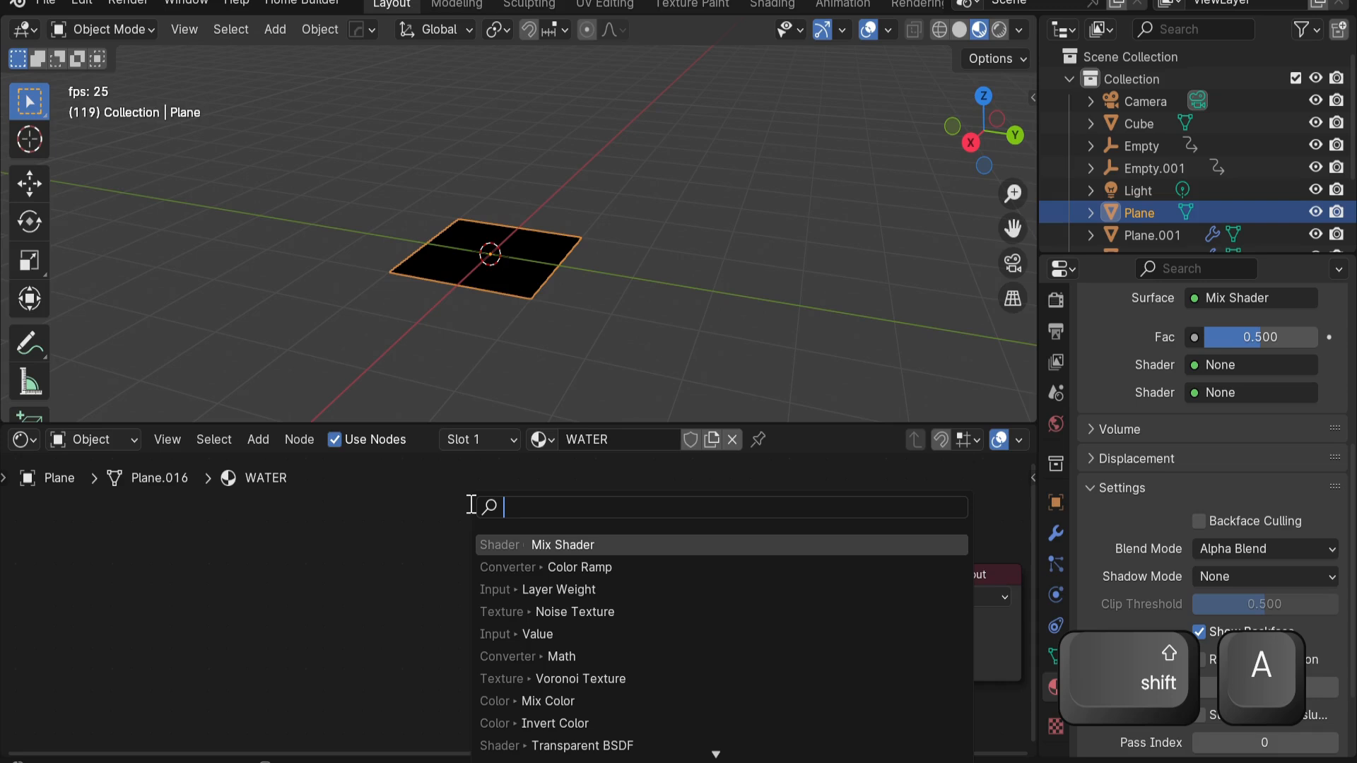
text(em)
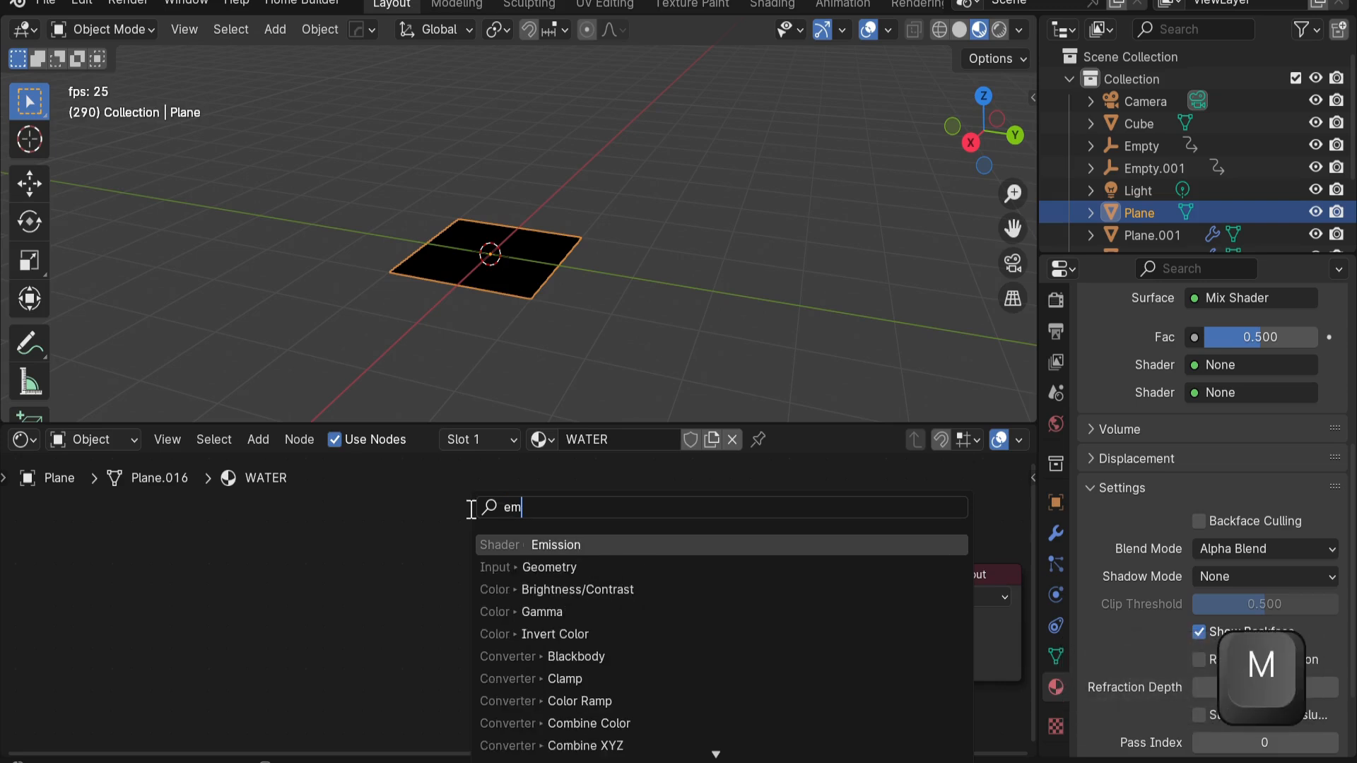
key(Return)
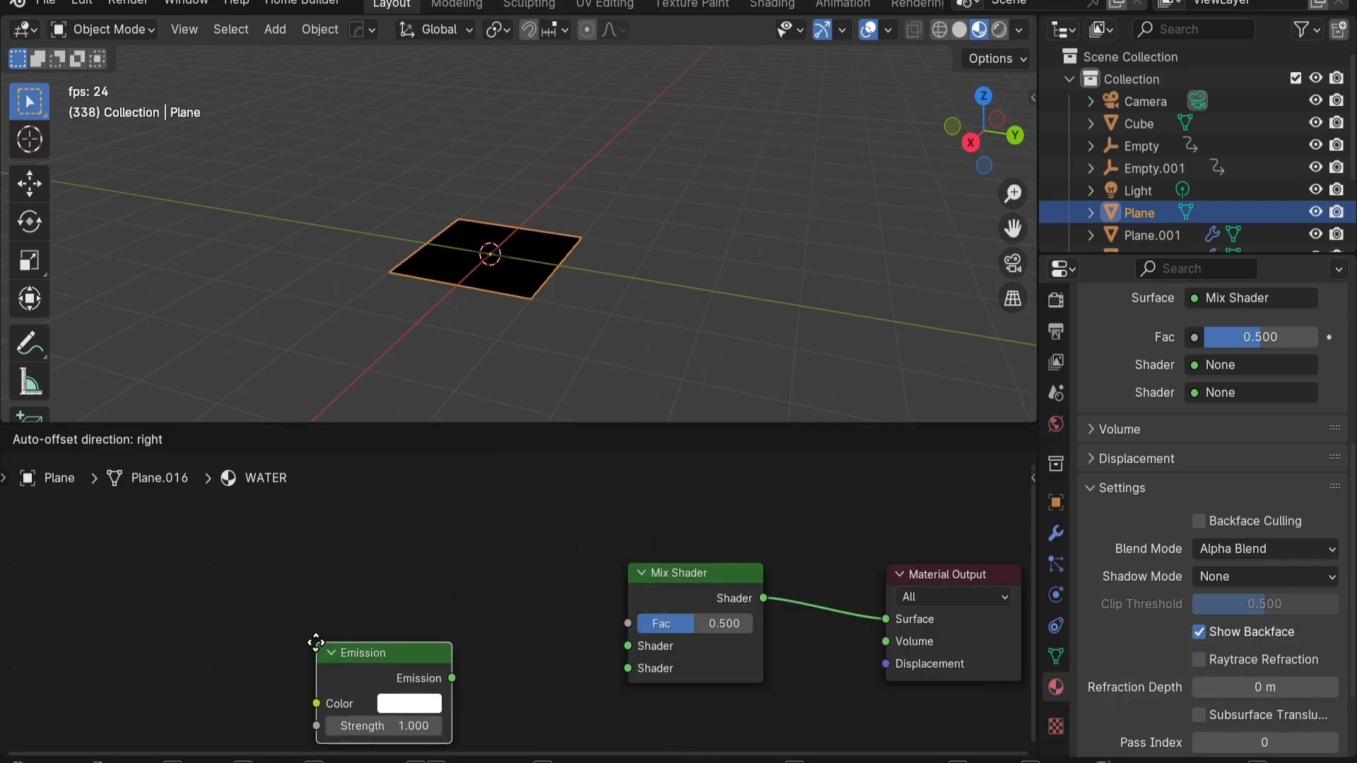
click(316, 641)
drag(453, 641, 627, 631)
drag(442, 609, 559, 649)
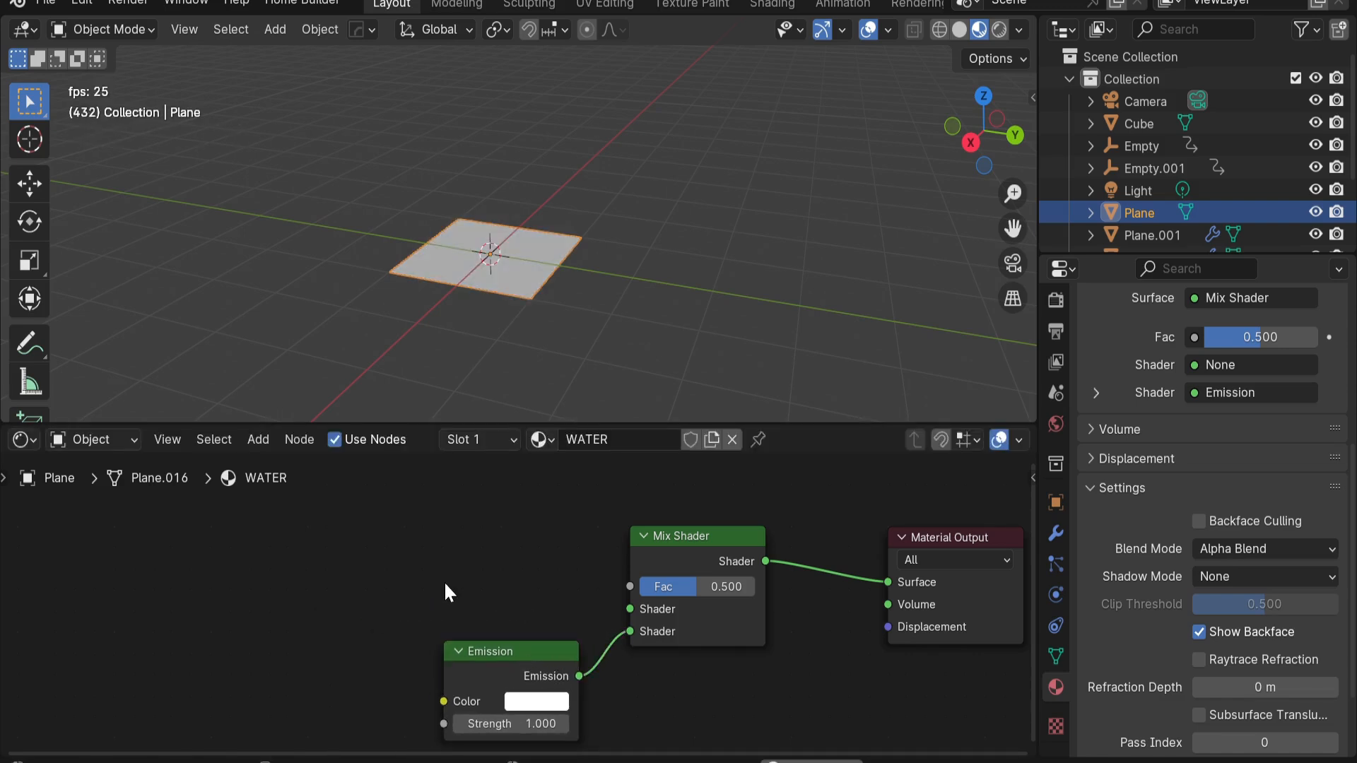
Add a Color Ramp node and connect its Color output to the Mix Shader's first Shader input
key(shift+a)
text(c)
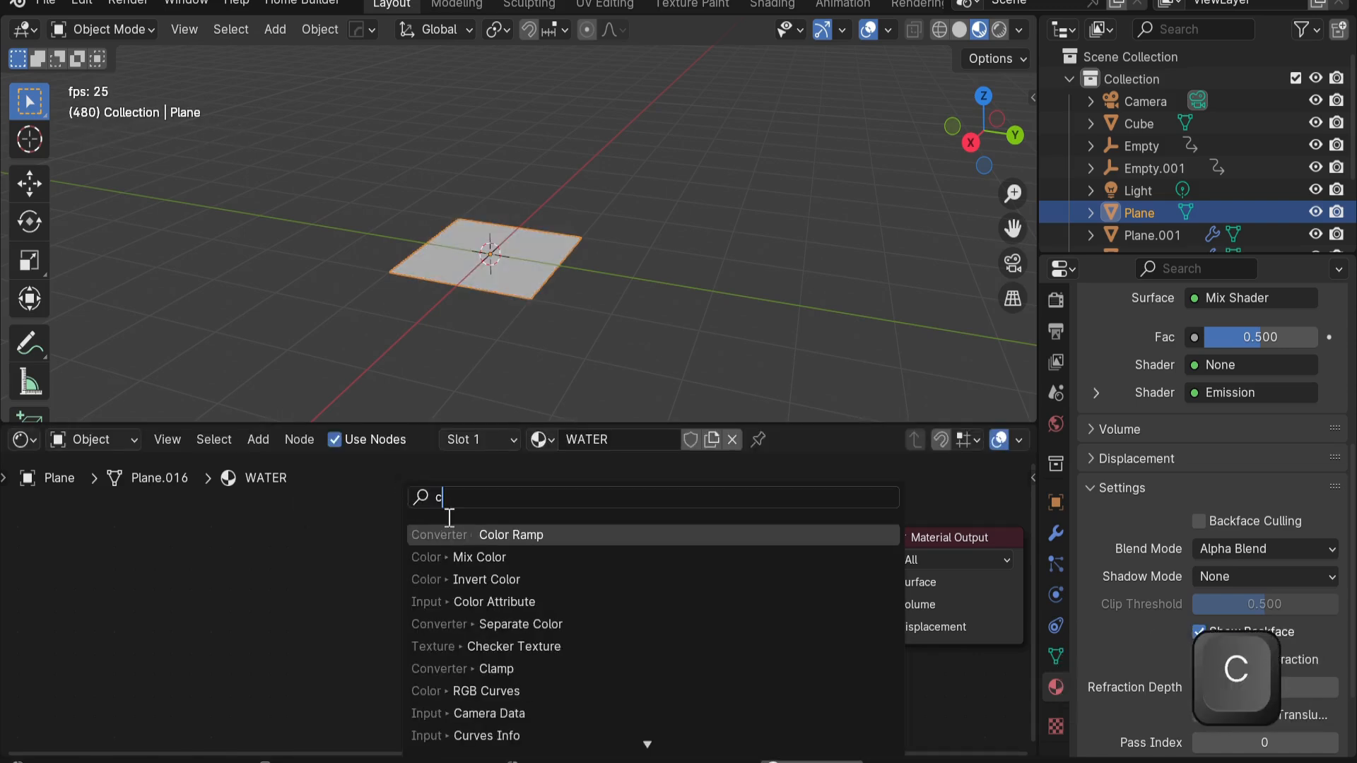
text(olo)
click(548, 562)
click(162, 516)
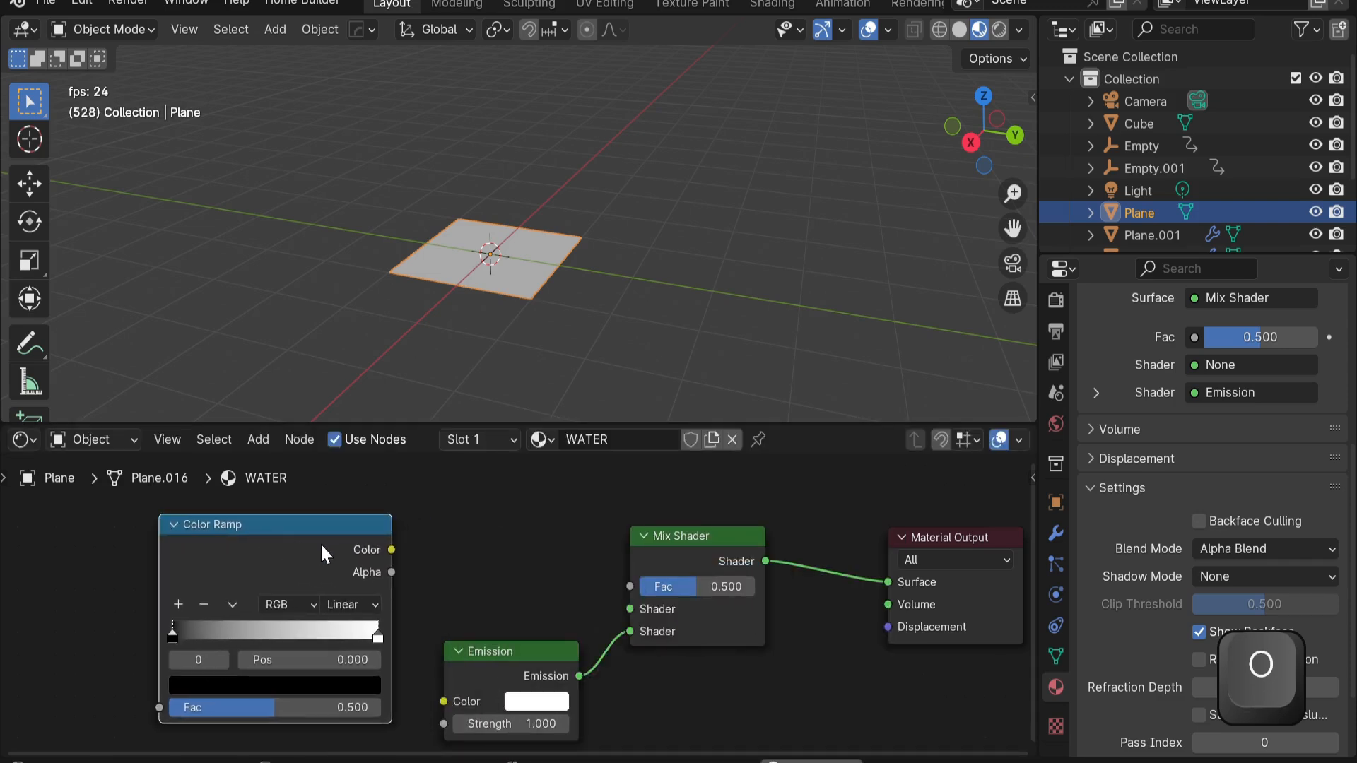
drag(391, 550, 629, 610)
mouse_move(369, 550)
middle_down()
mouse_move(493, 555)
mouse_move(388, 560)
middle_up()
drag(388, 560, 388, 563)
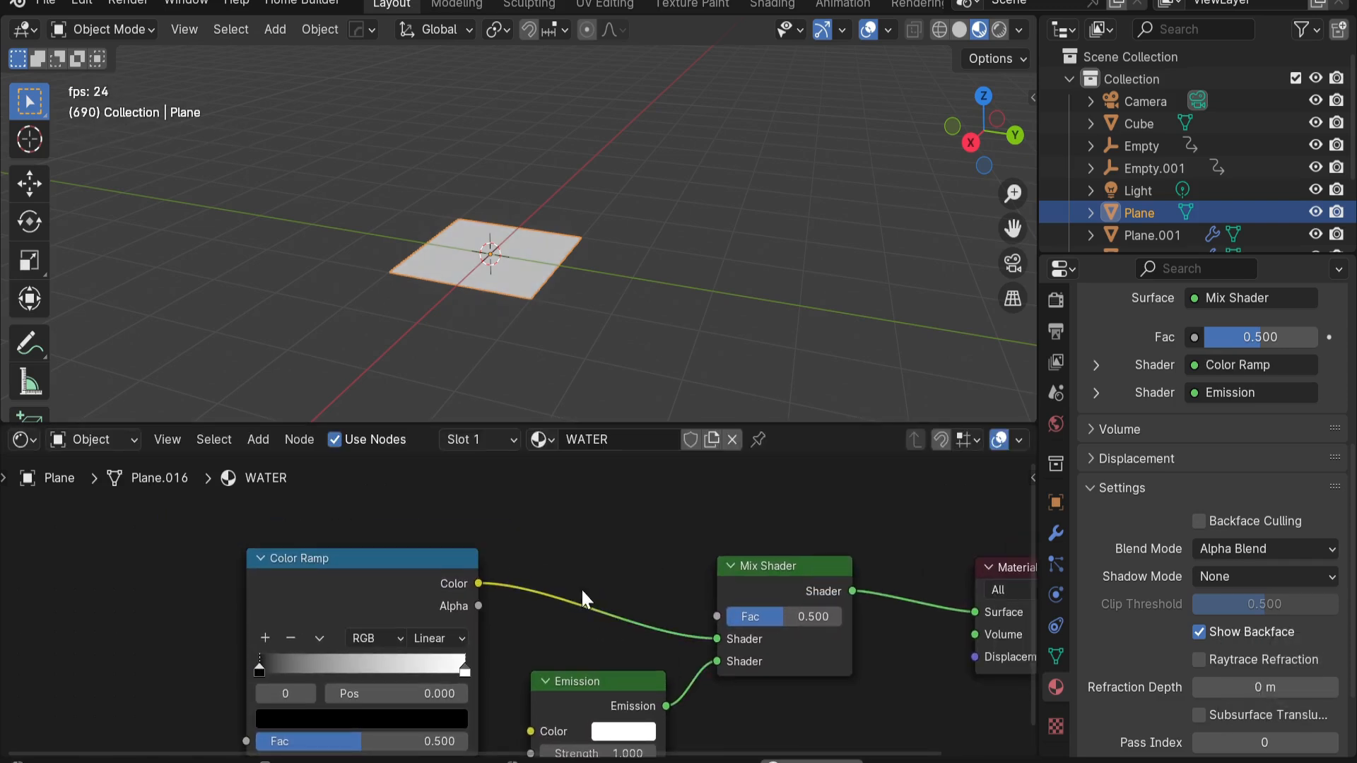
Insert an Invert Color node on the link between the Color Ramp and the Mix Shader
key(shift+a)
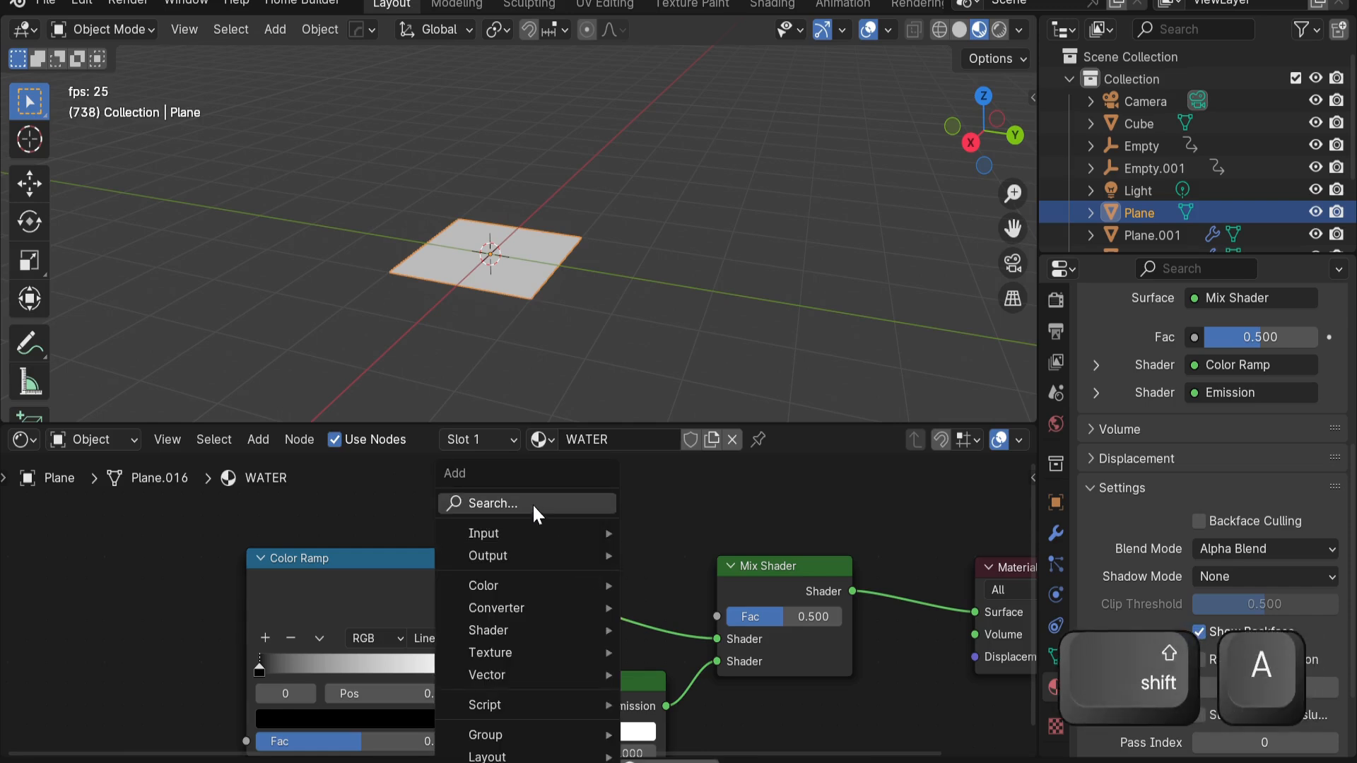
click(533, 506)
text(in)
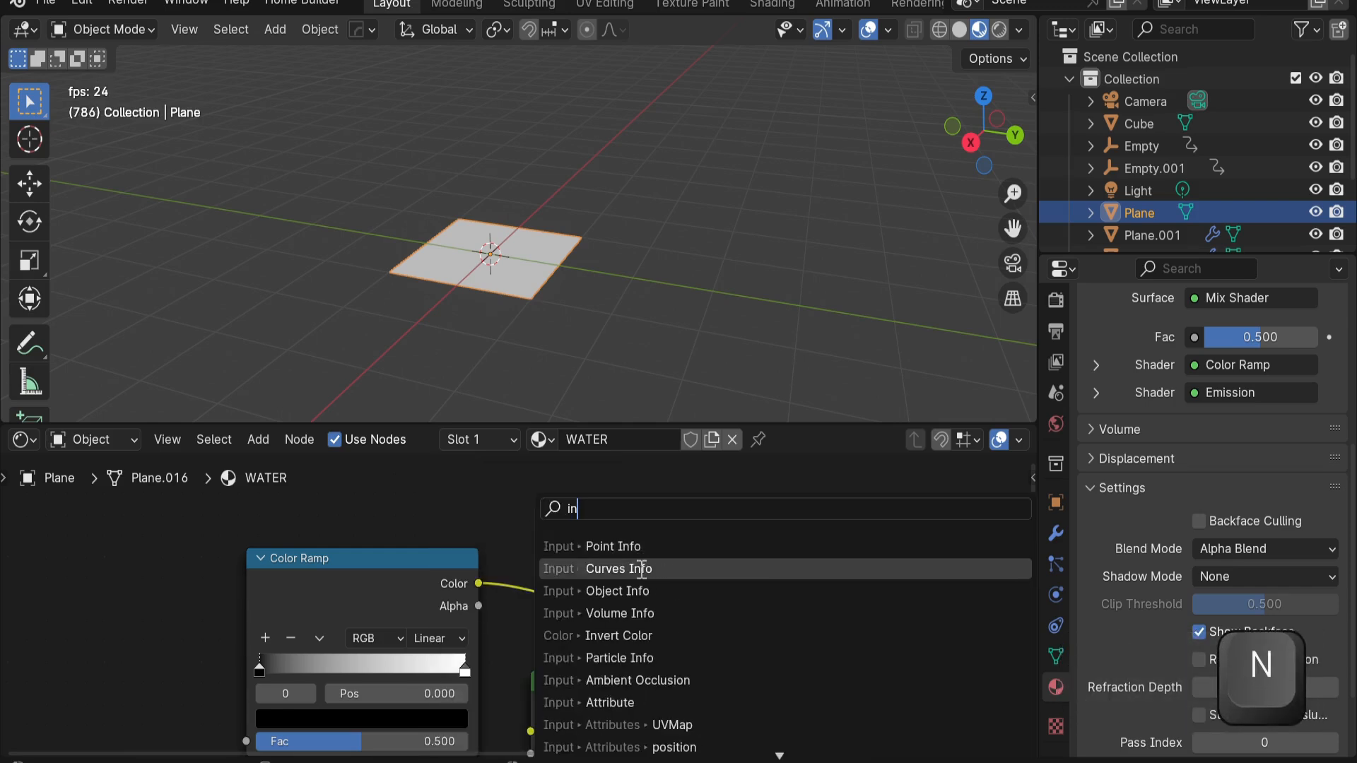
click(639, 636)
click(598, 606)
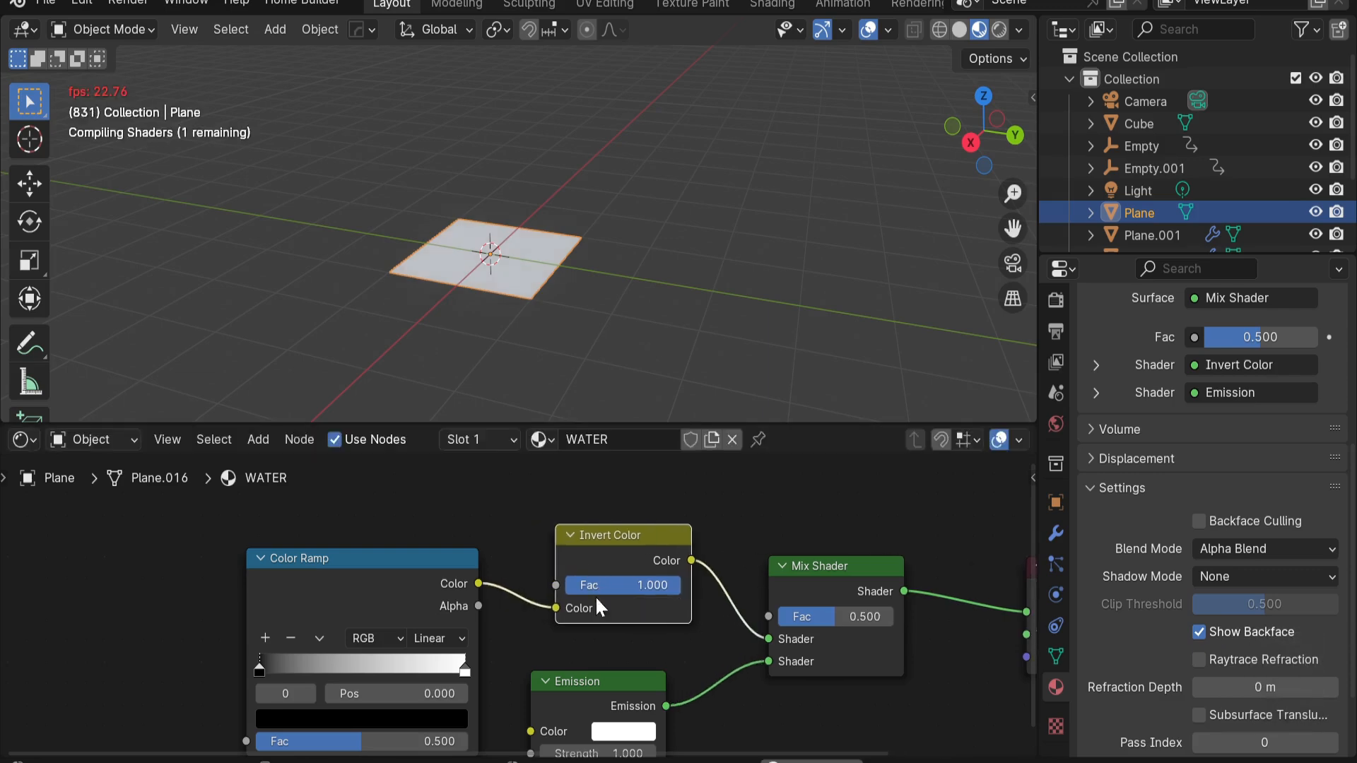
drag(602, 543, 576, 555)
click(588, 507)
Connect the Color Ramp's Color output to the Emission node's Color input and move Emission up beneath Invert Color
middle_drag(496, 506, 553, 462)
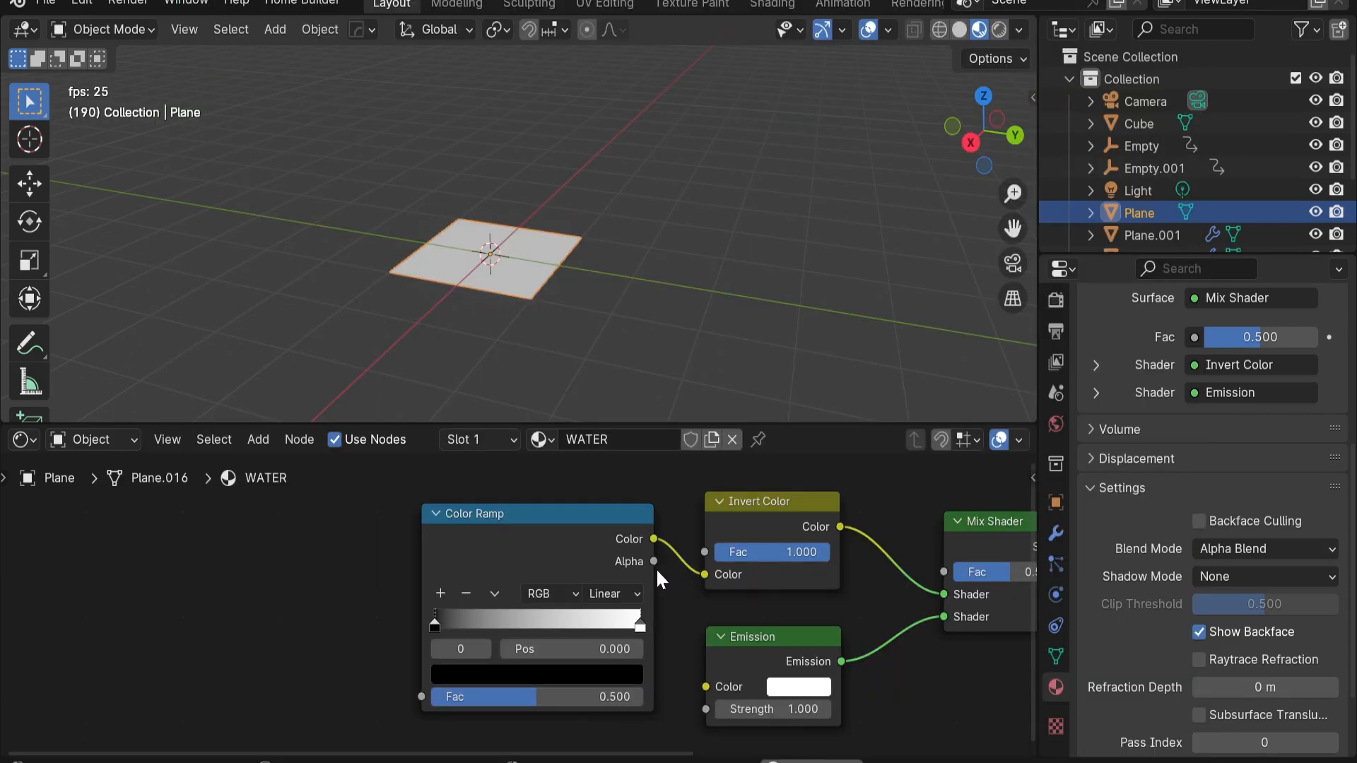
middle_drag(661, 574, 567, 549)
drag(561, 515, 603, 661)
drag(680, 609, 680, 582)
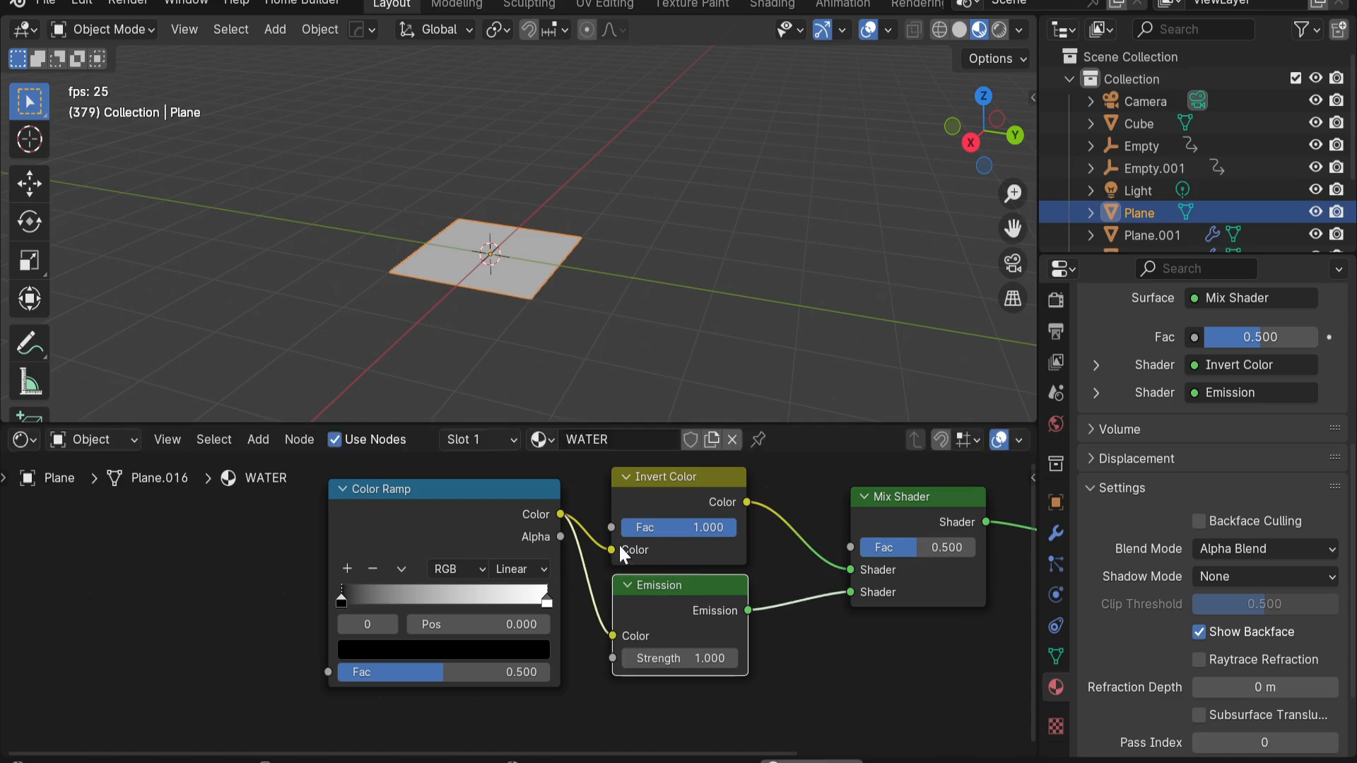
Add a Mix Color node before the Color Ramp and connect its Result output to the Color Ramp's Fac input
middle_drag(540, 547, 604, 559)
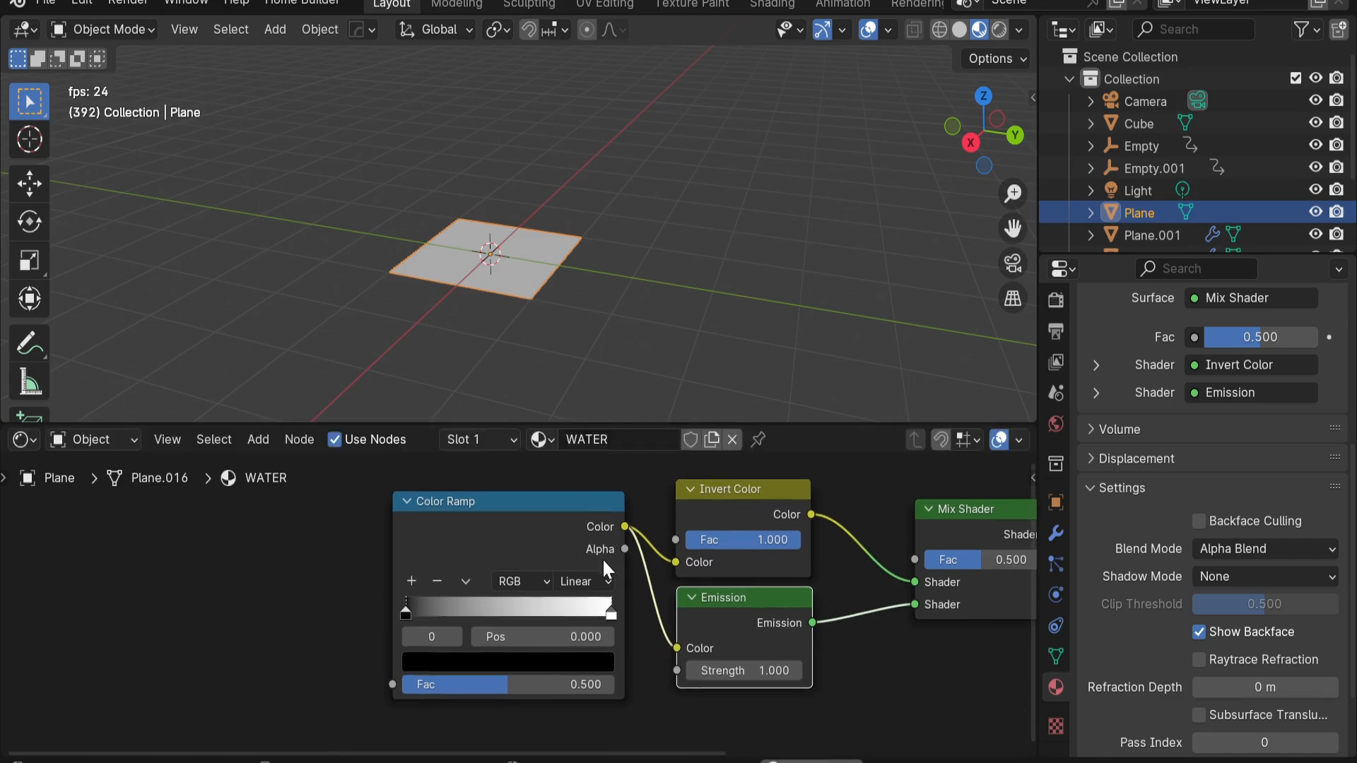
click(281, 552)
middle_drag(475, 627, 579, 632)
middle_drag(448, 600, 533, 627)
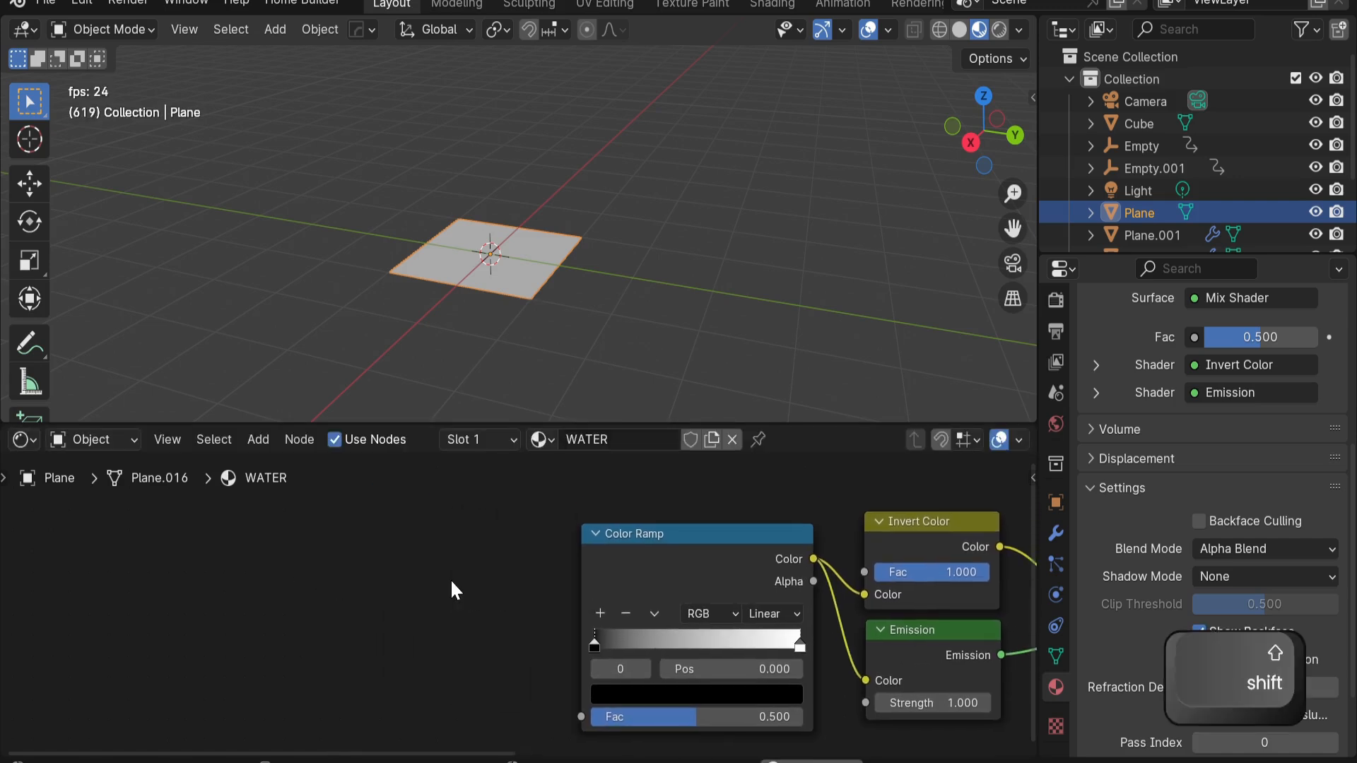
key(shift+a)
click(405, 496)
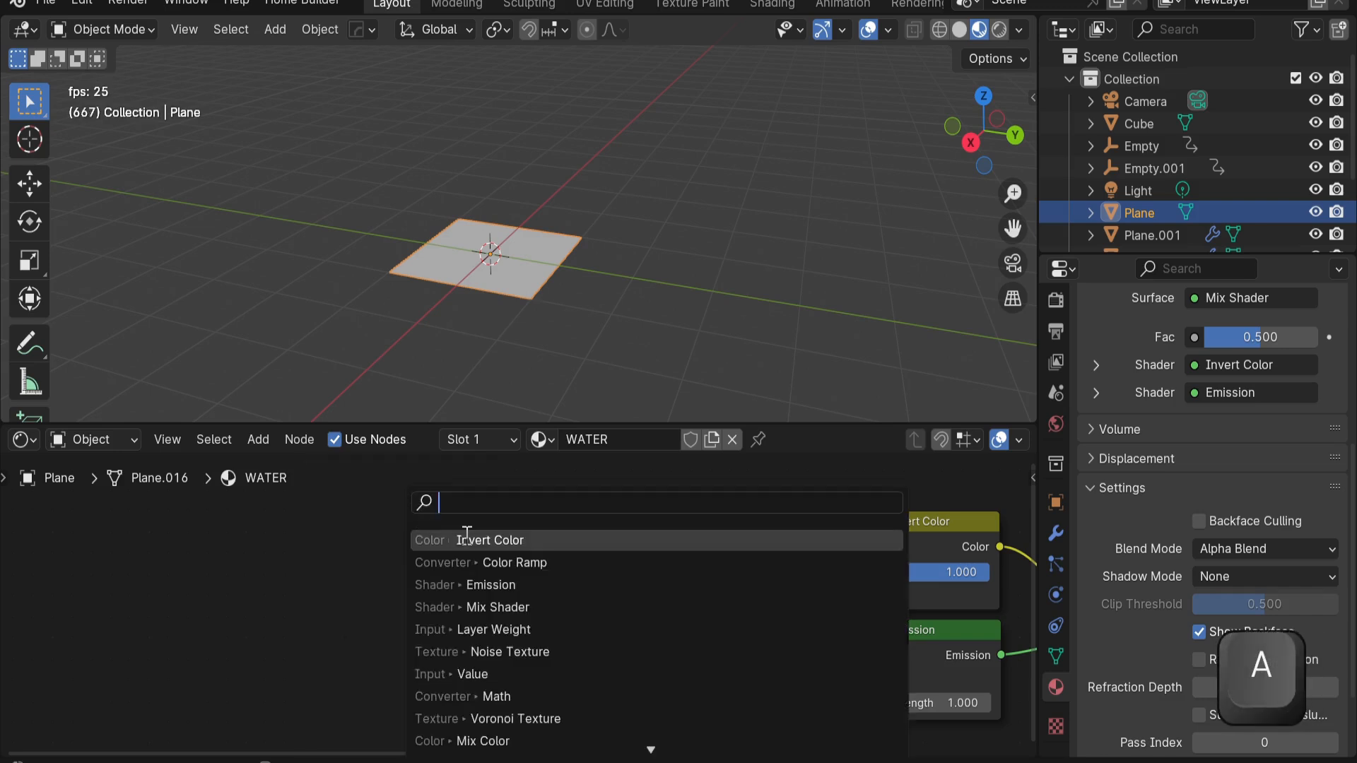
text(mi)
click(597, 564)
click(430, 551)
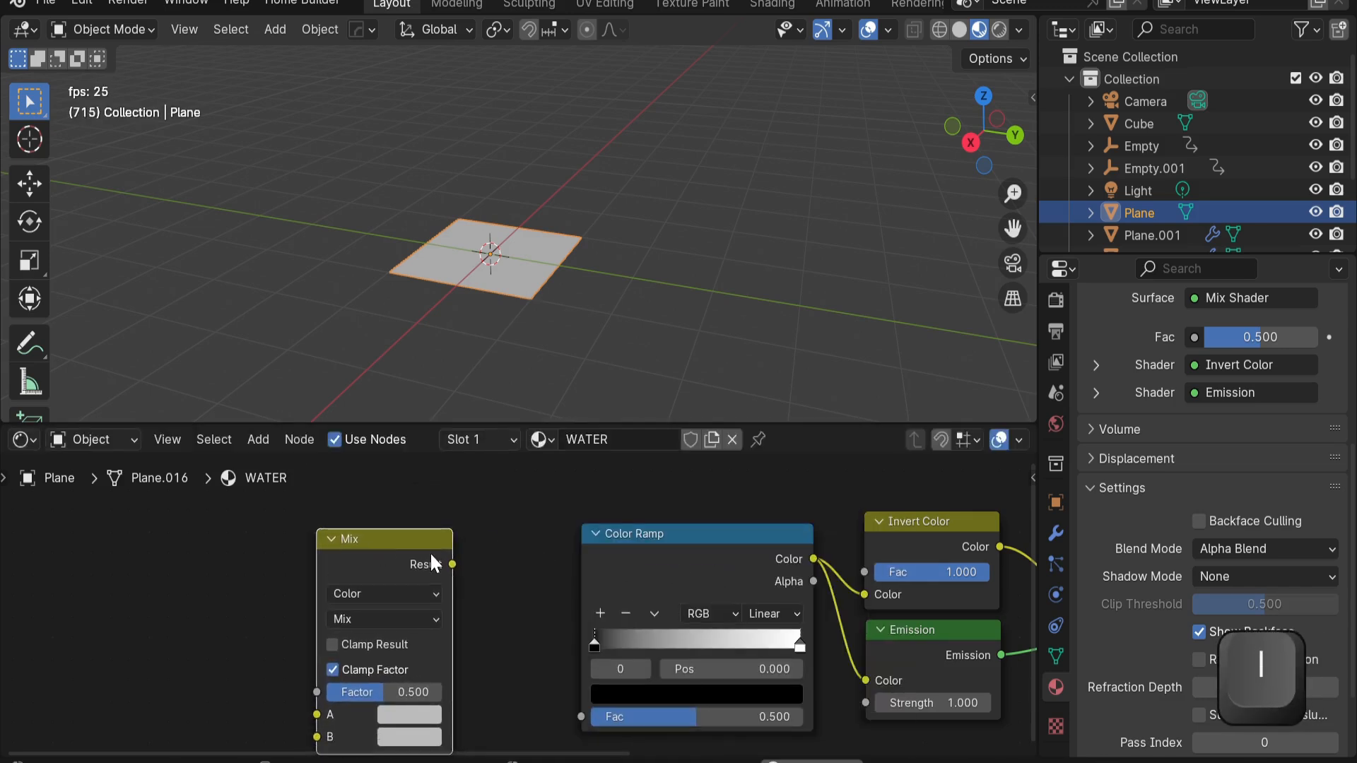
drag(459, 567, 573, 703)
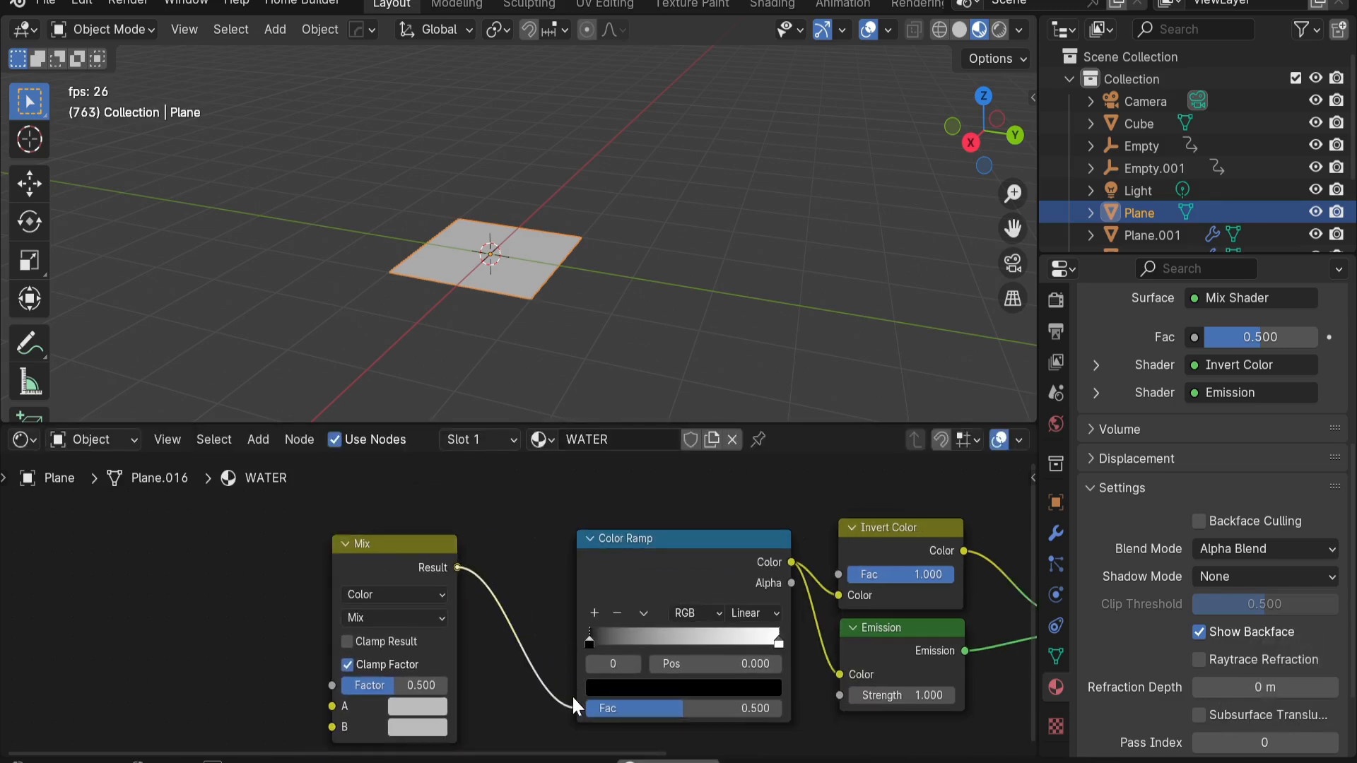
scroll(511, 615, down, 3)
middle_drag(229, 611, 451, 609)
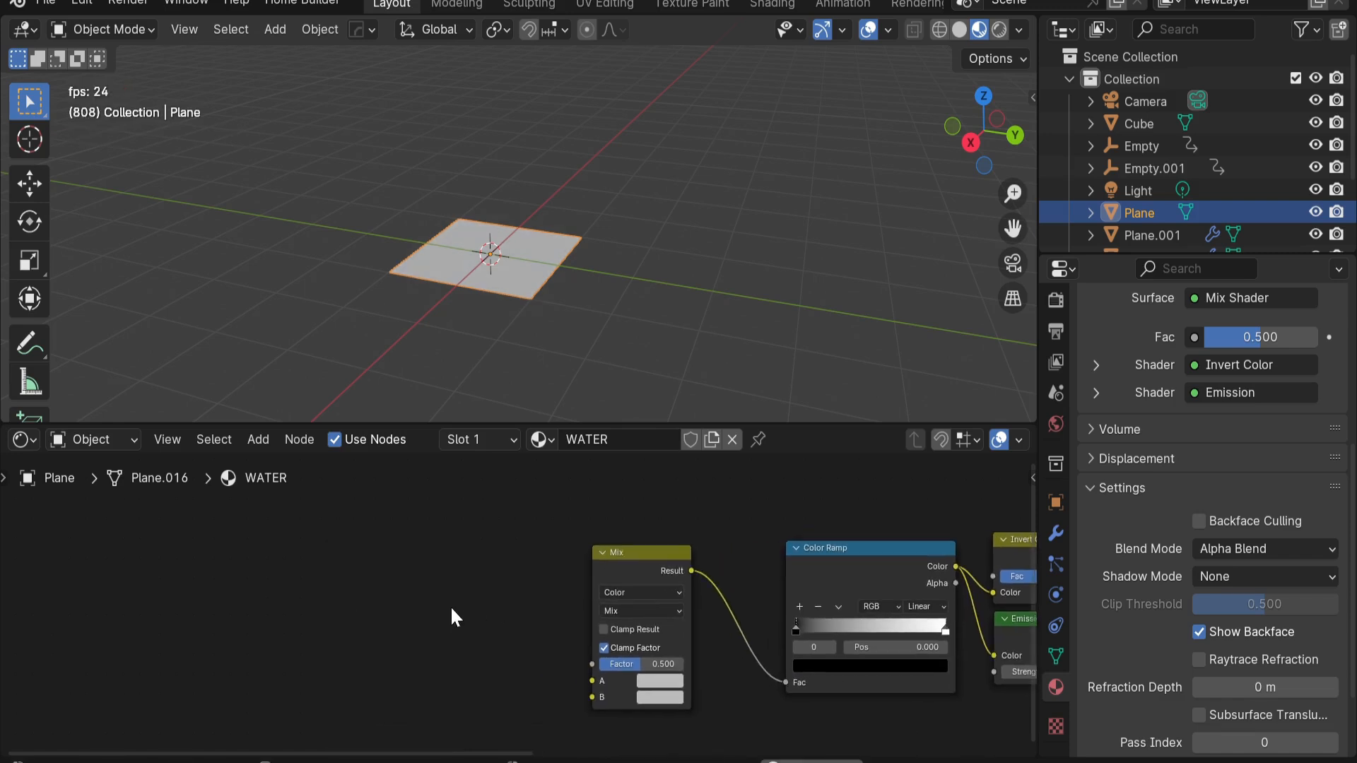
key(shift+a)
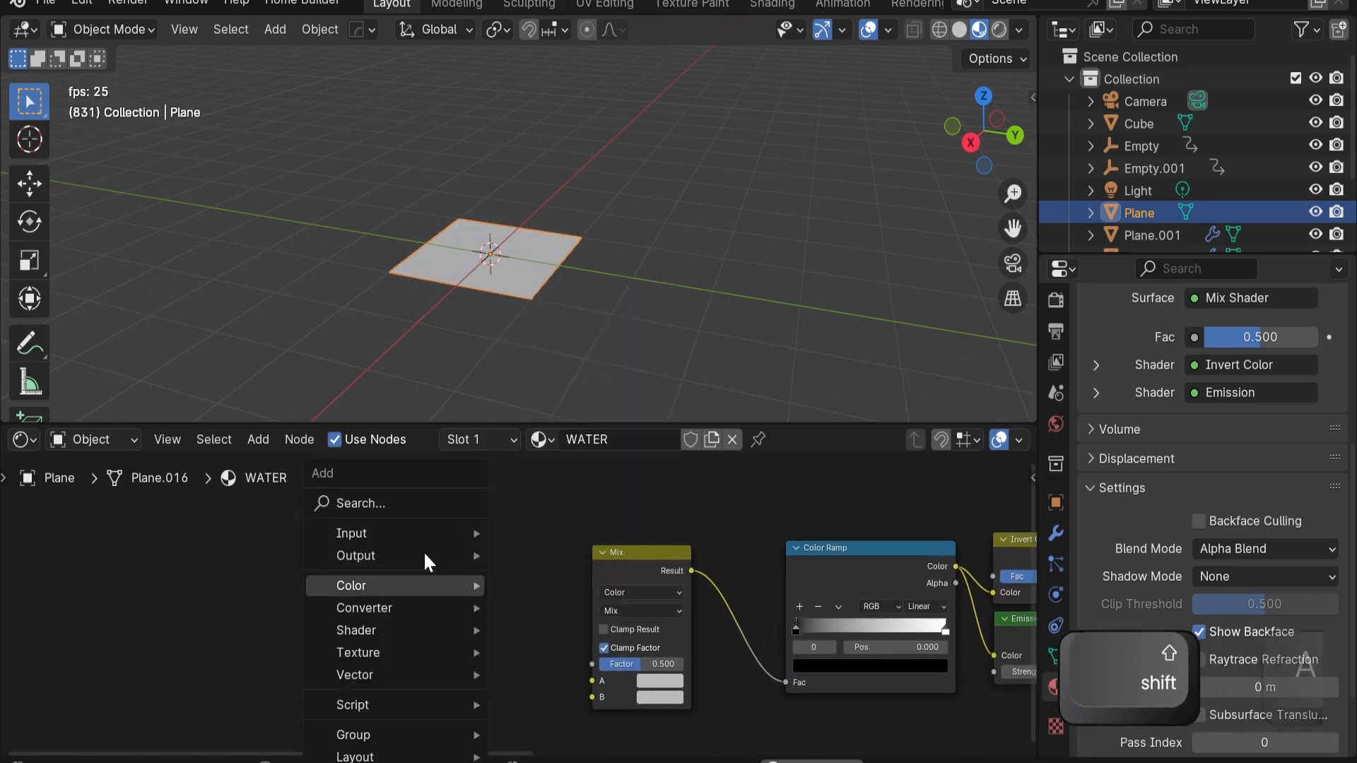
click(409, 503)
text(vo)
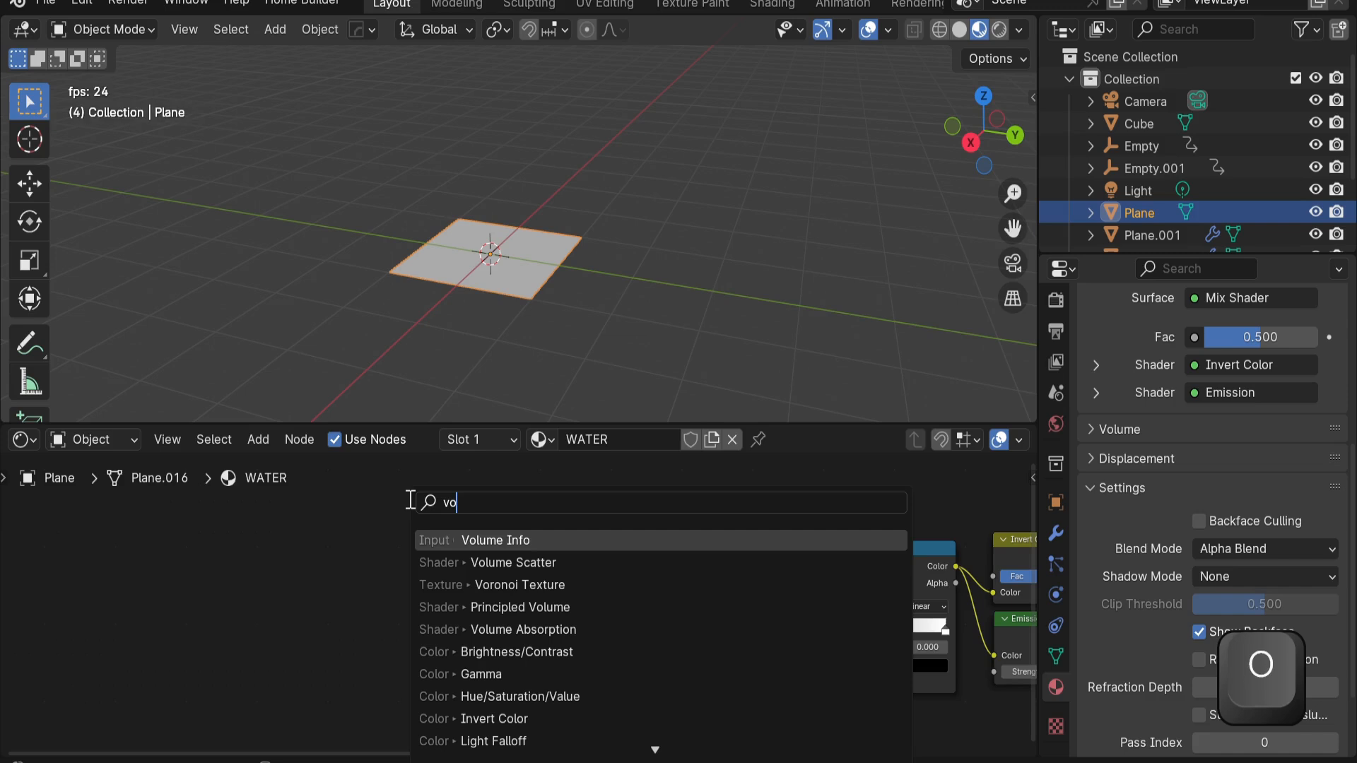
text(r)
Add a Voronoi Texture node in the empty space before the Mix node
key(shift+a)
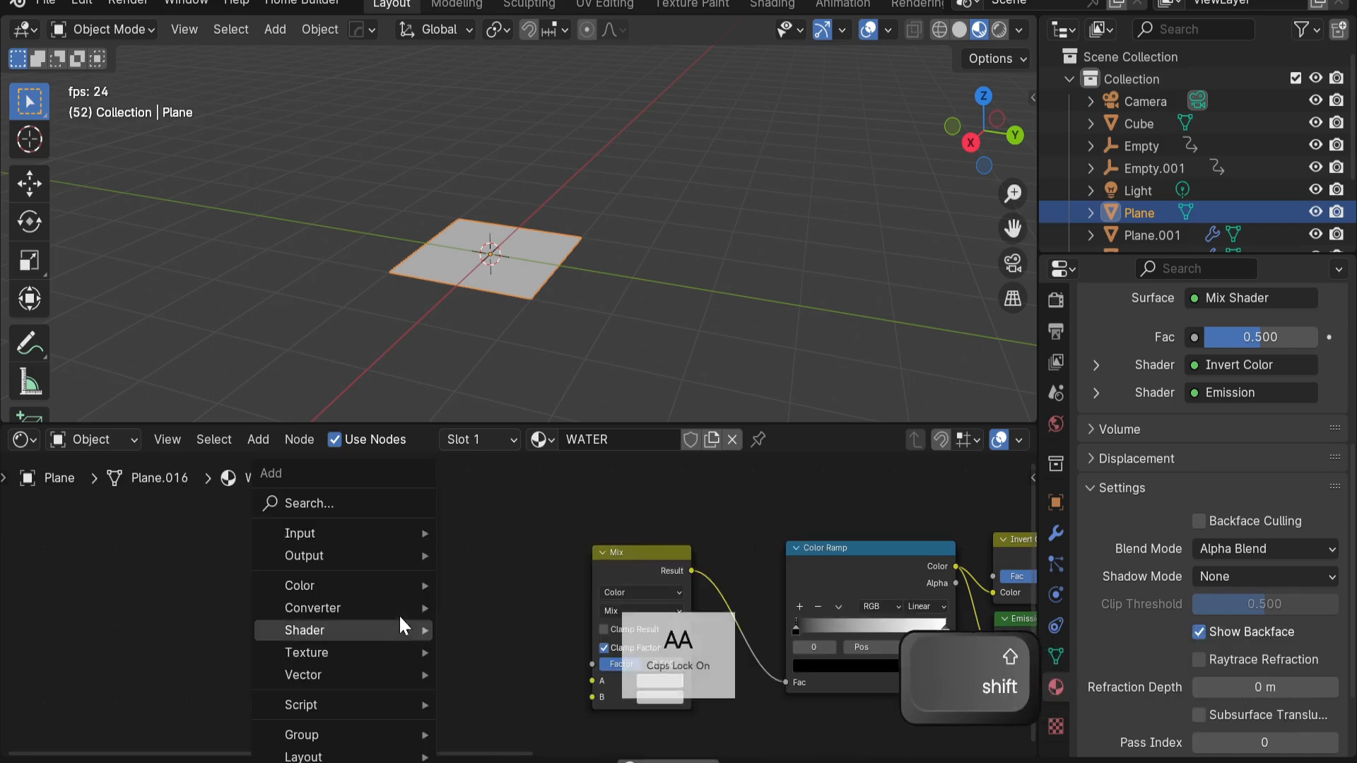
key(Caps_Lock)
click(377, 497)
text(Vo)
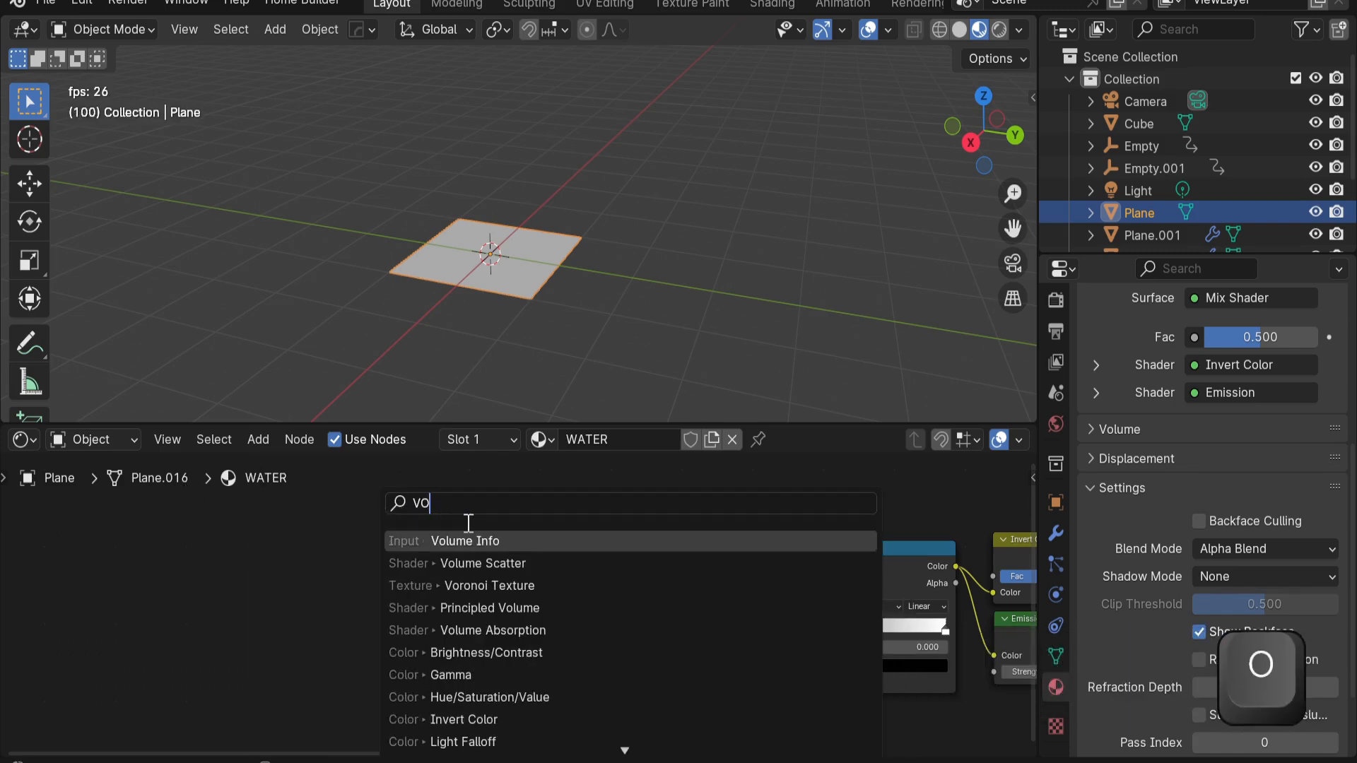
click(469, 587)
click(291, 515)
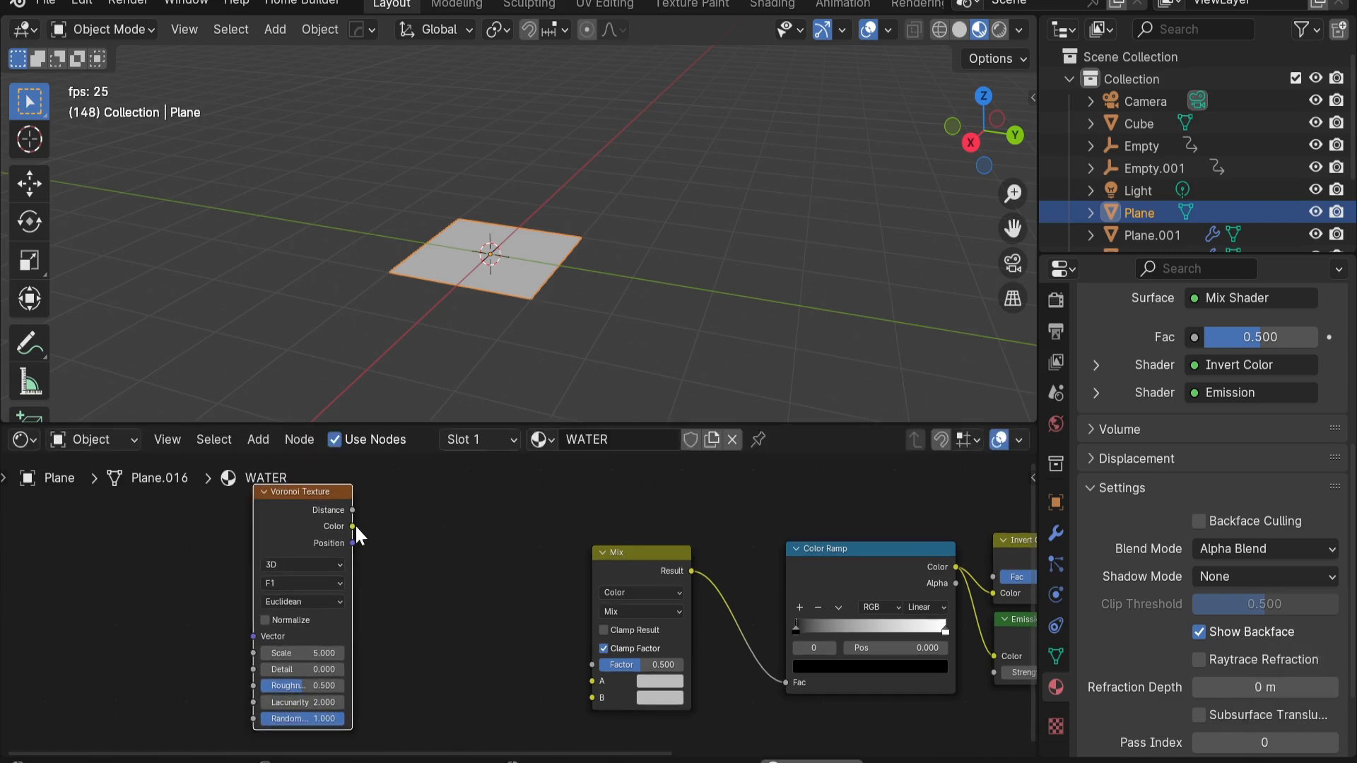
Try linking the Voronoi Texture's Color output to the Mix node's A input, and cut that link again
drag(352, 527, 584, 678)
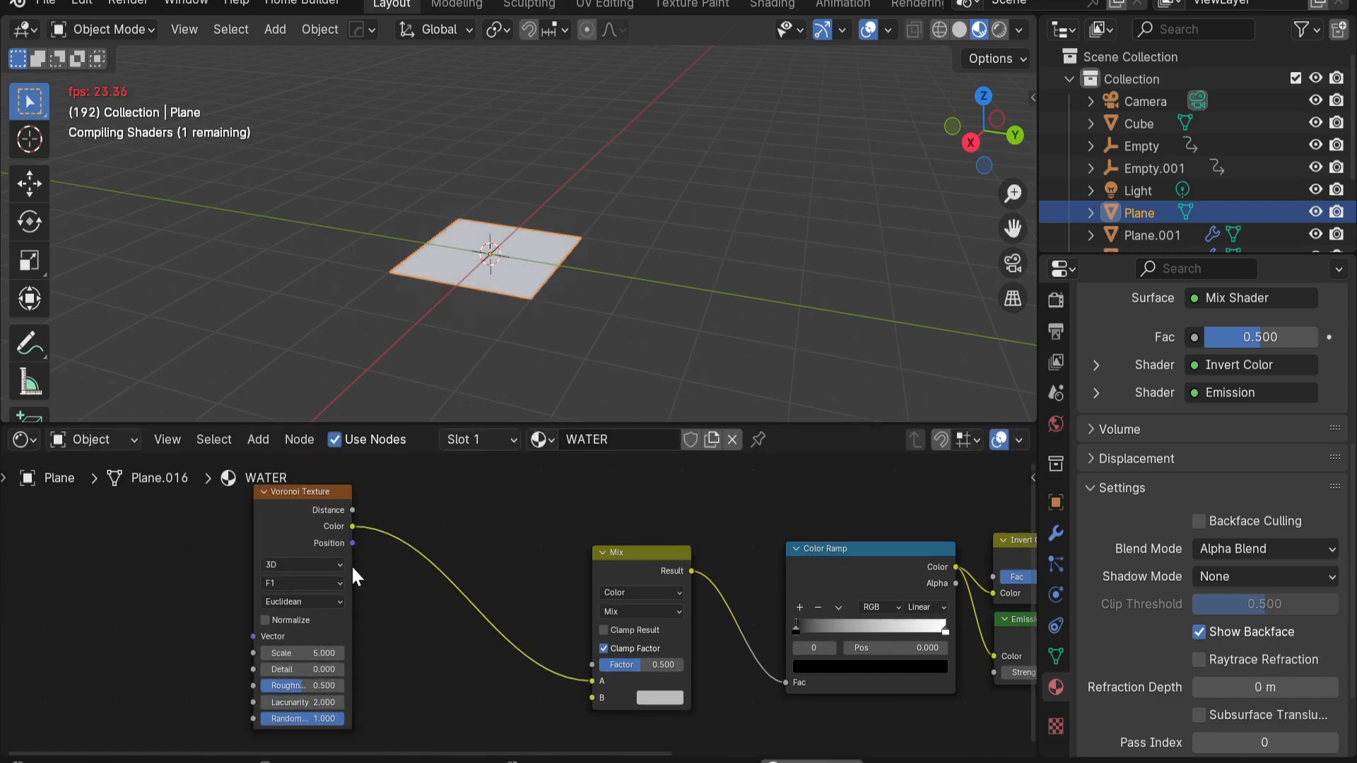
middle_drag(340, 636, 341, 608)
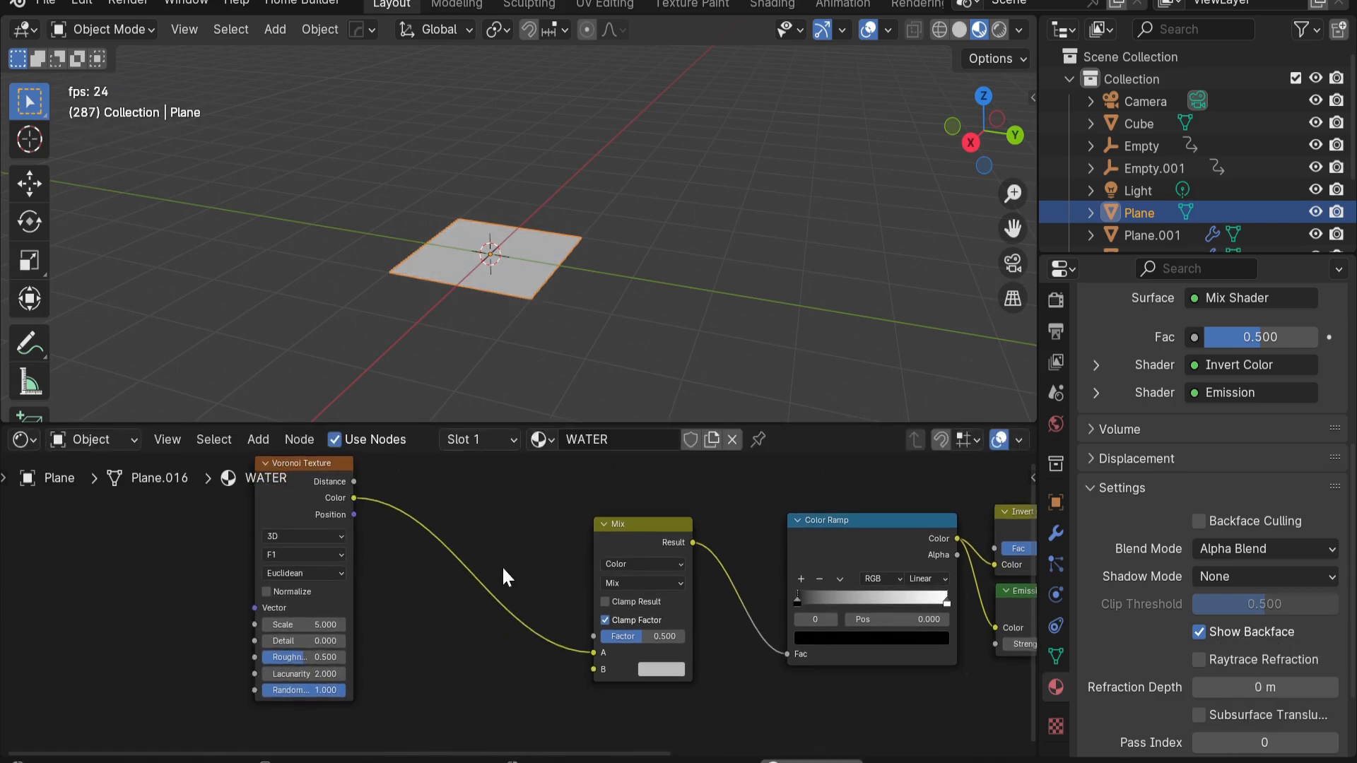
ctrl+right_drag(508, 564, 477, 633)
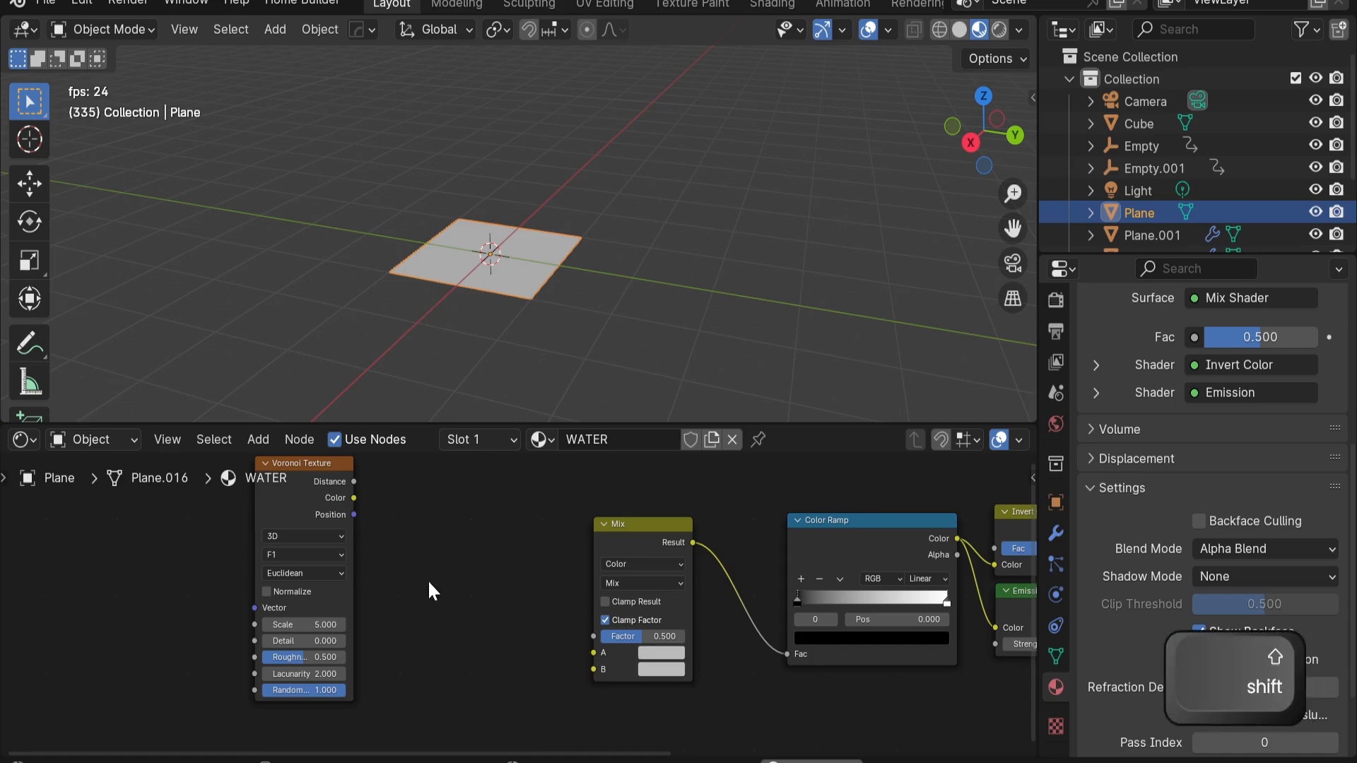
Add a Math node between the Voronoi Texture and the Mix node and set its operation to Subtract
key(shift+a)
click(402, 499)
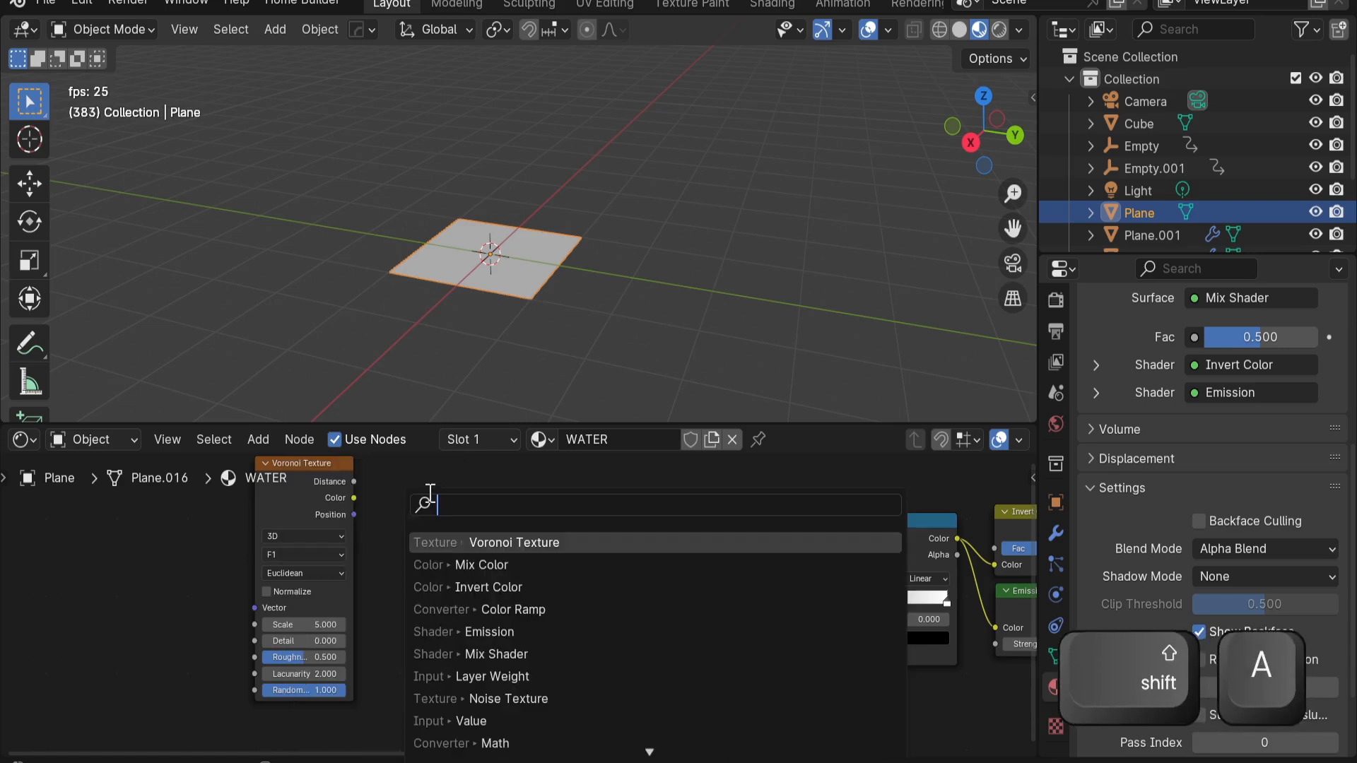
text(MATH)
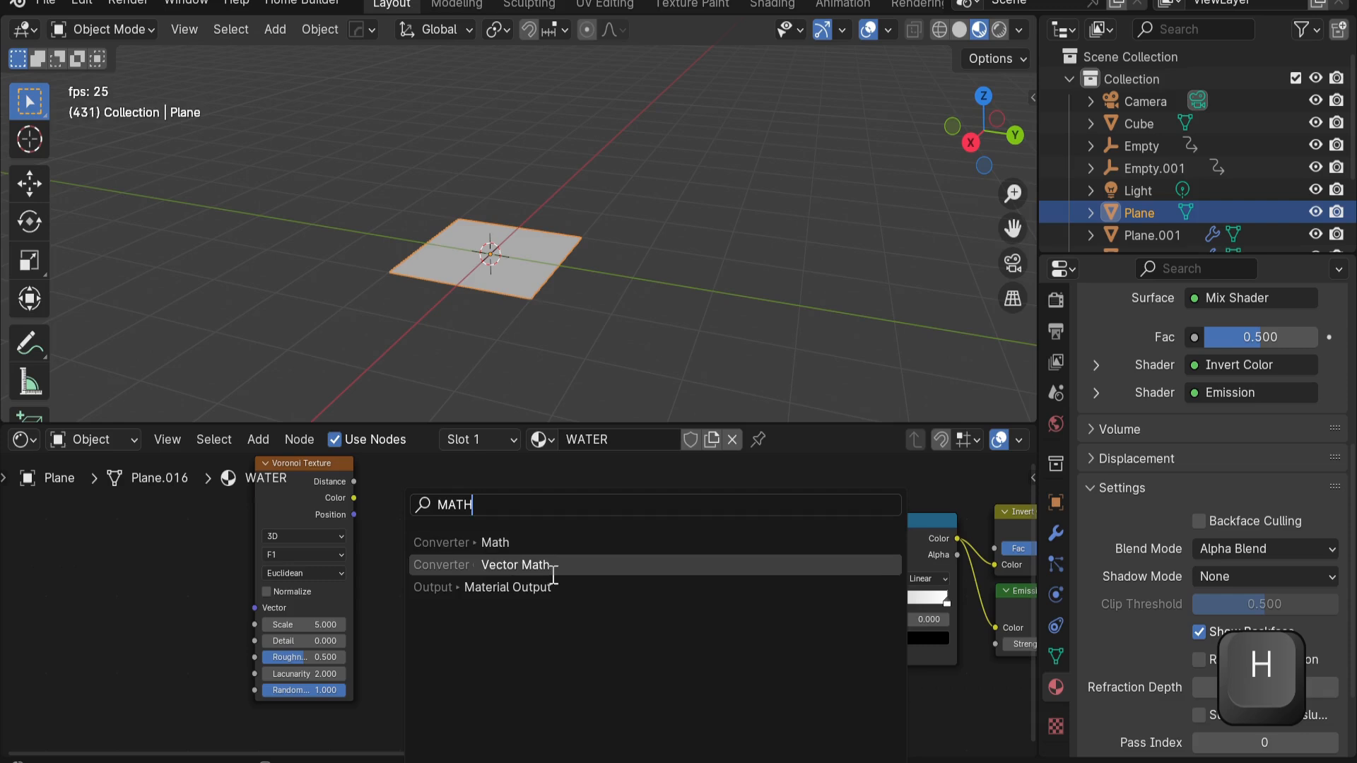
click(547, 545)
click(448, 566)
key(Caps_Lock)
click(448, 566)
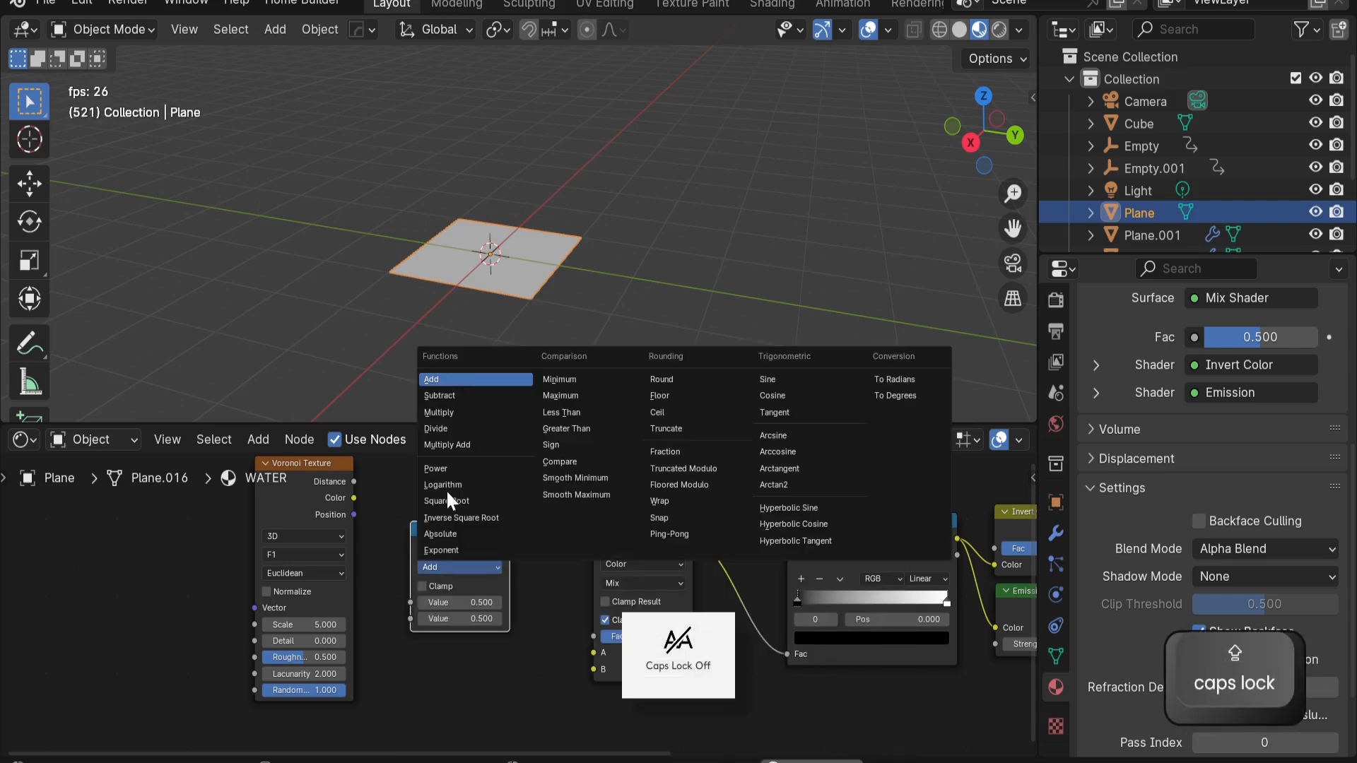
click(449, 397)
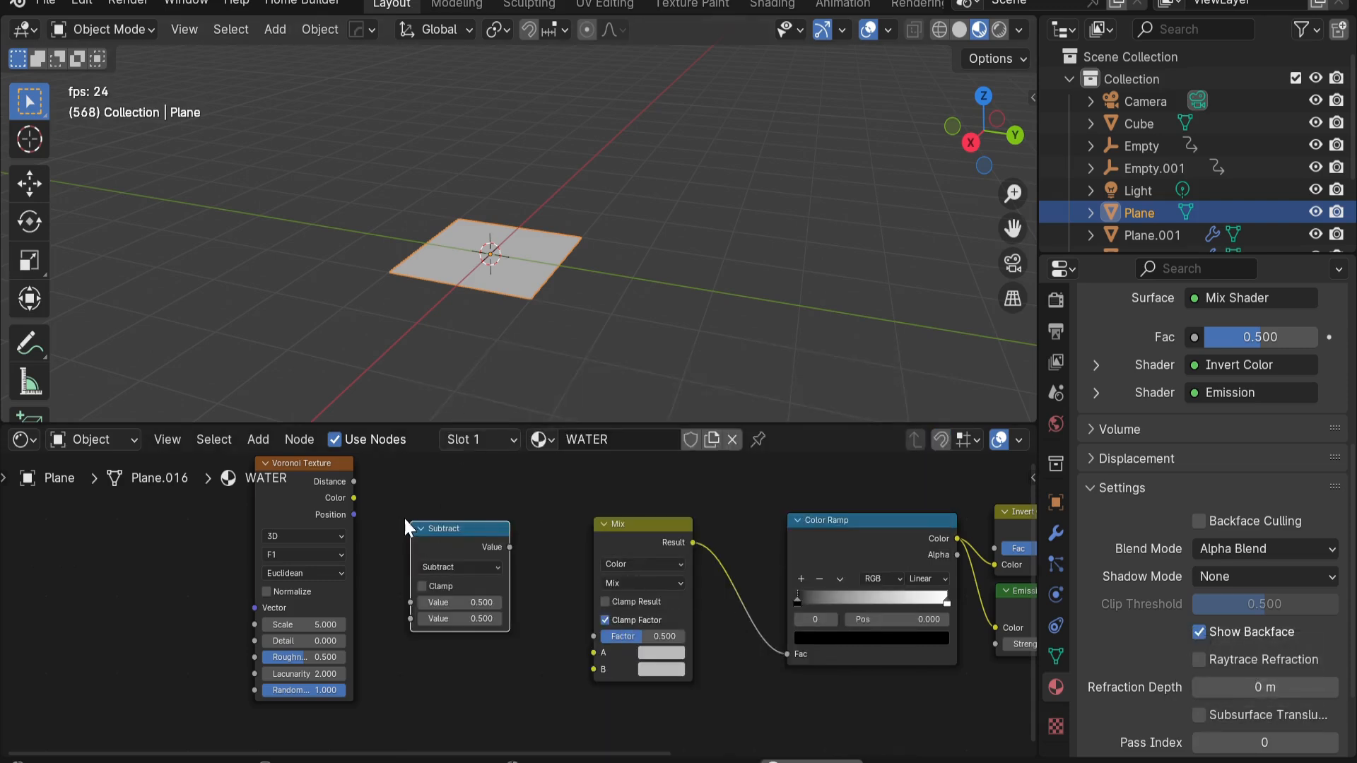
Connect the Voronoi Texture's Distance output to the Subtract node's second Value input
click(350, 479)
drag(355, 483, 446, 605)
scroll(332, 516, down, 2)
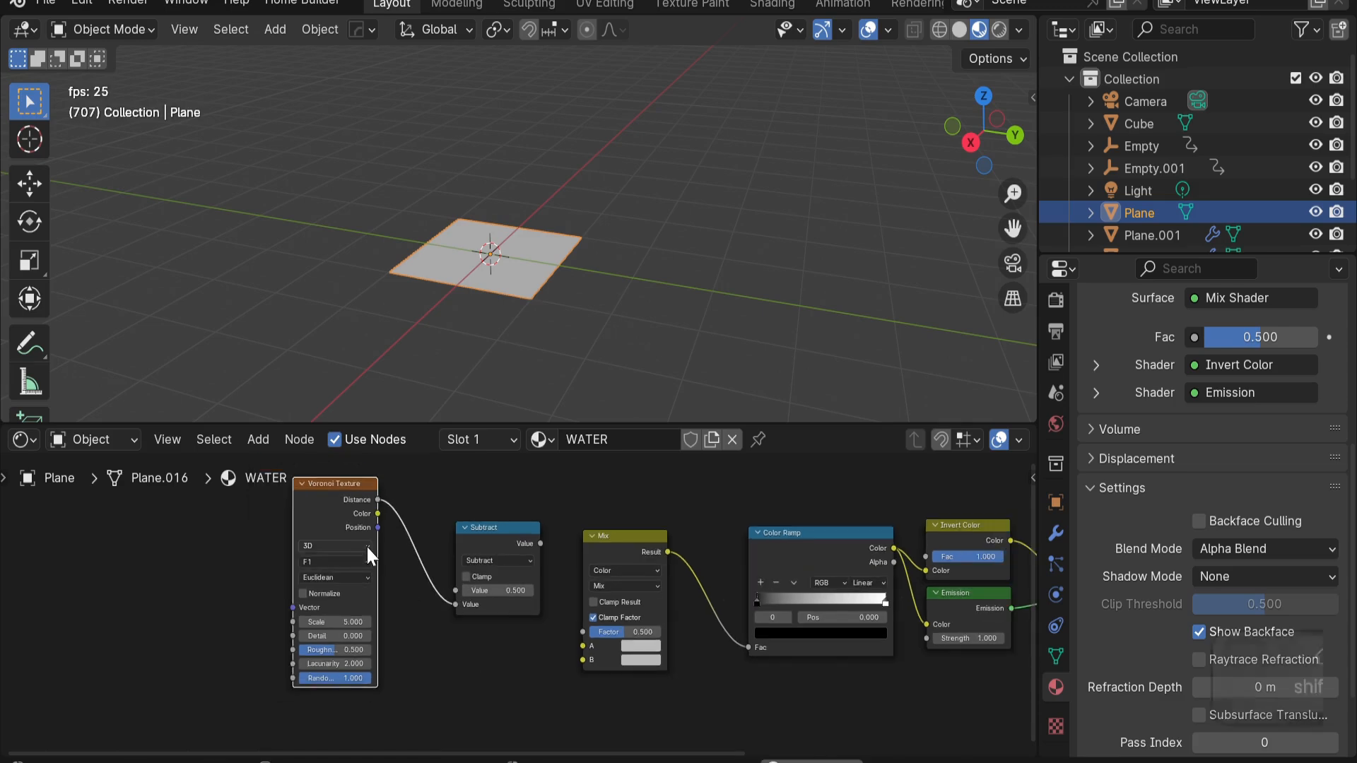
Duplicate the Voronoi Texture below the original and connect the copy's Distance output to the Subtract node's first Value input
key(shift+d)
click(368, 579)
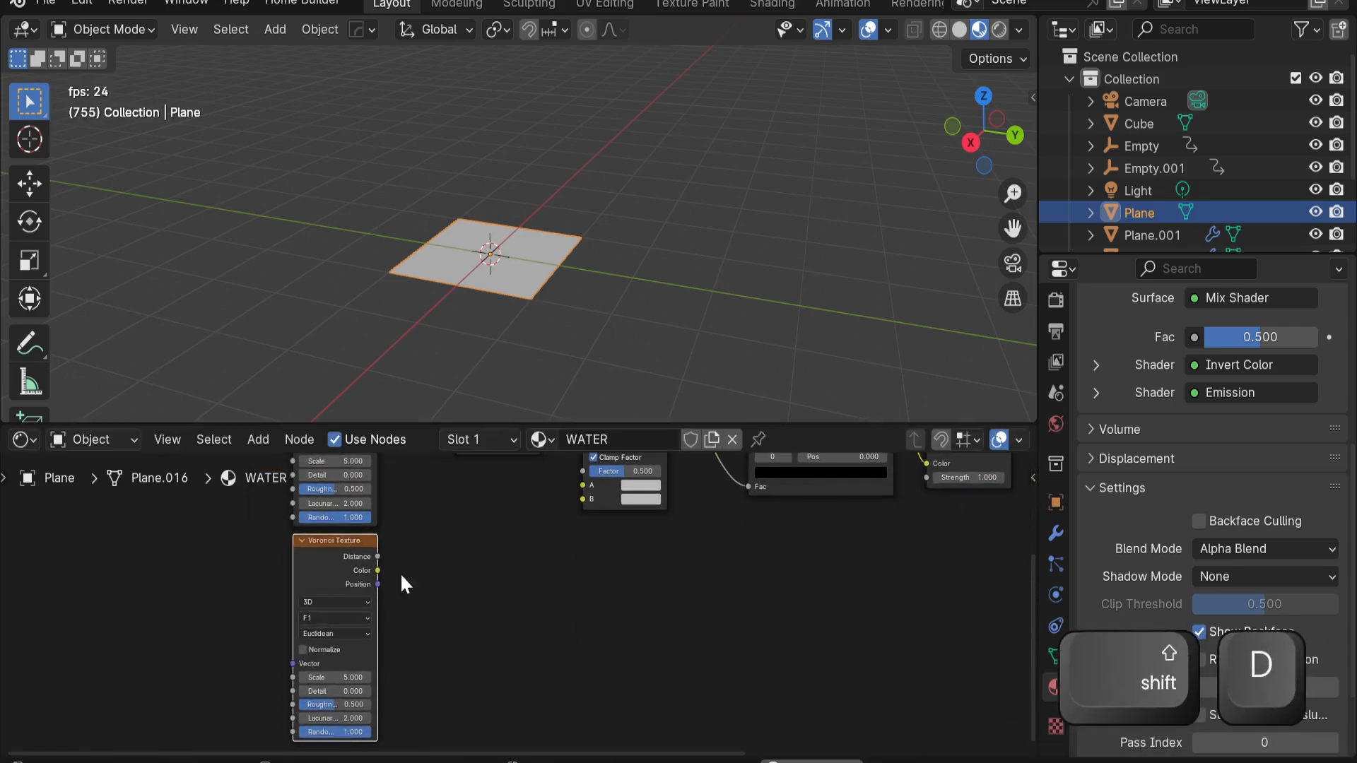
scroll(396, 636, up, 2)
drag(309, 695, 420, 532)
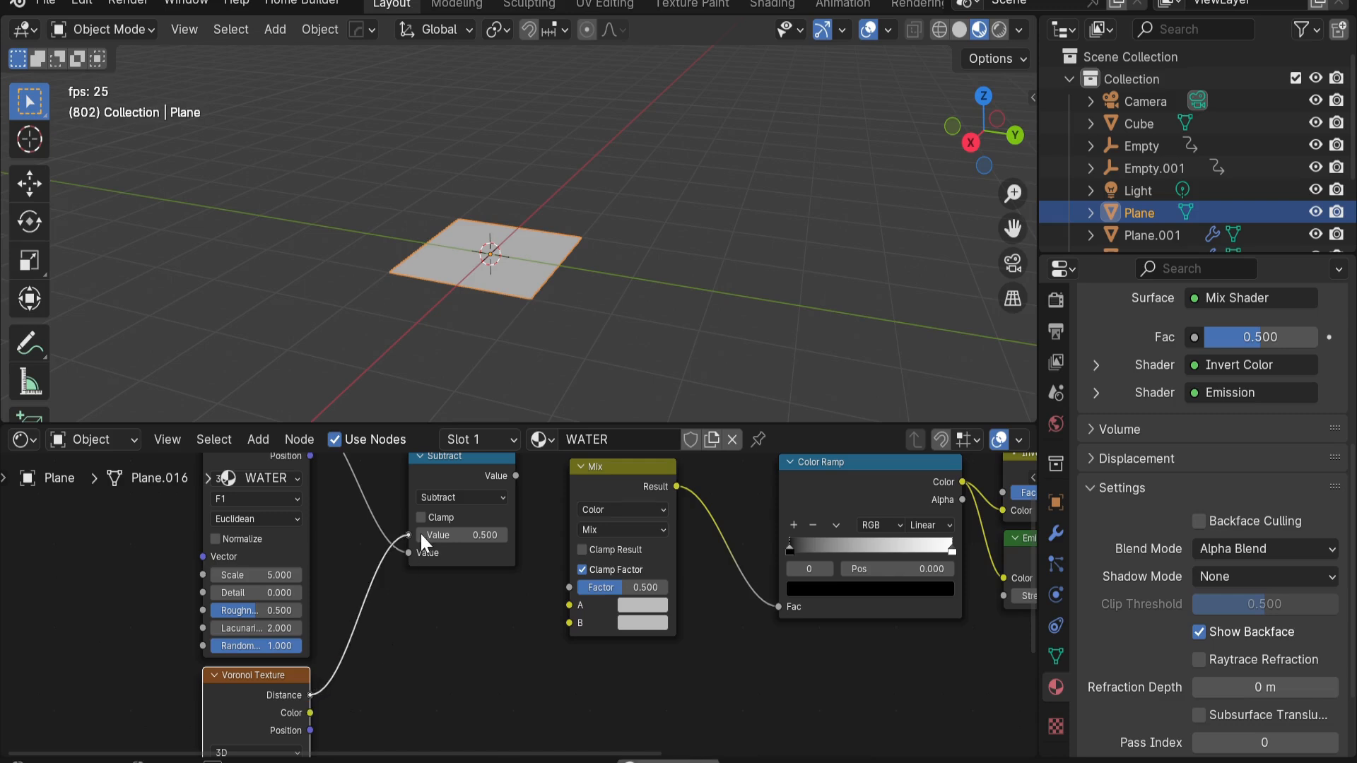
Try a Scale of about 10.4 on the upper Voronoi Texture
middle_drag(42, 577, 254, 615)
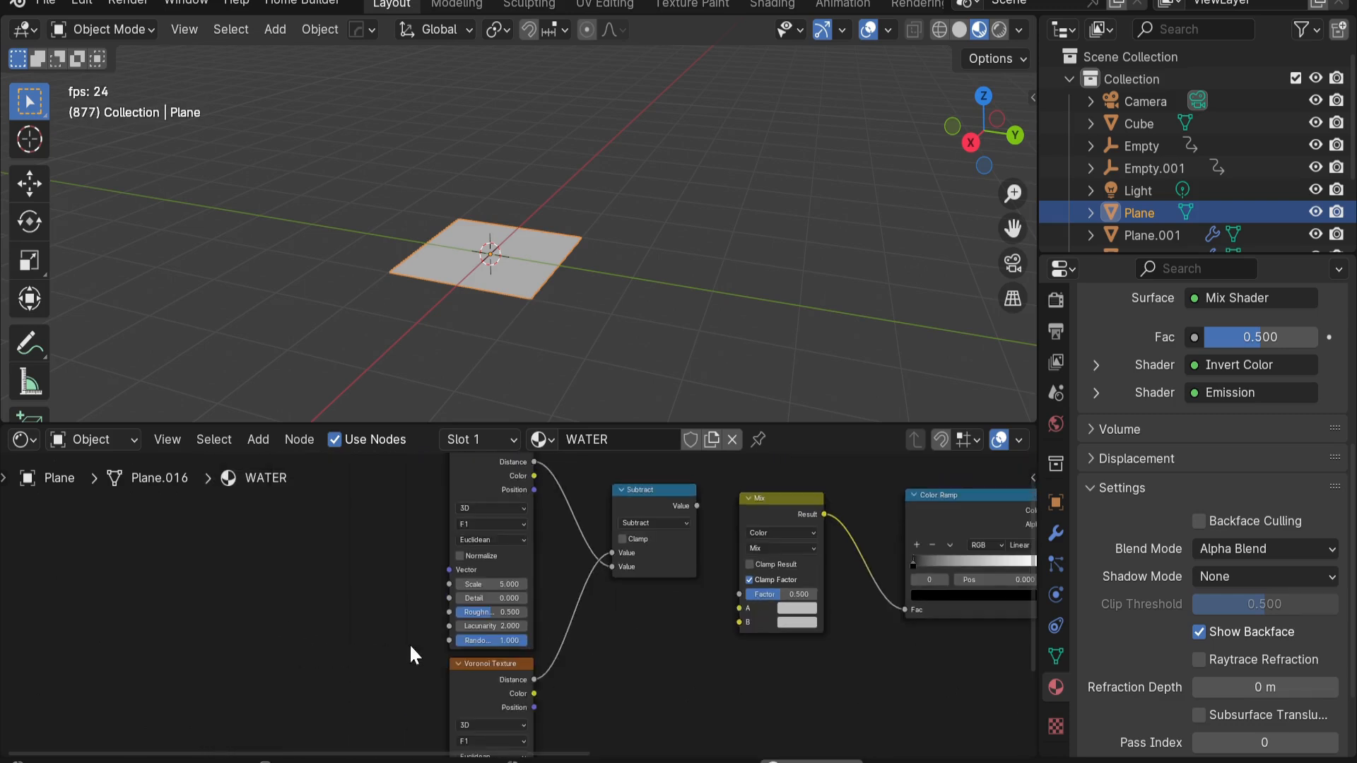
middle_drag(463, 610, 435, 557)
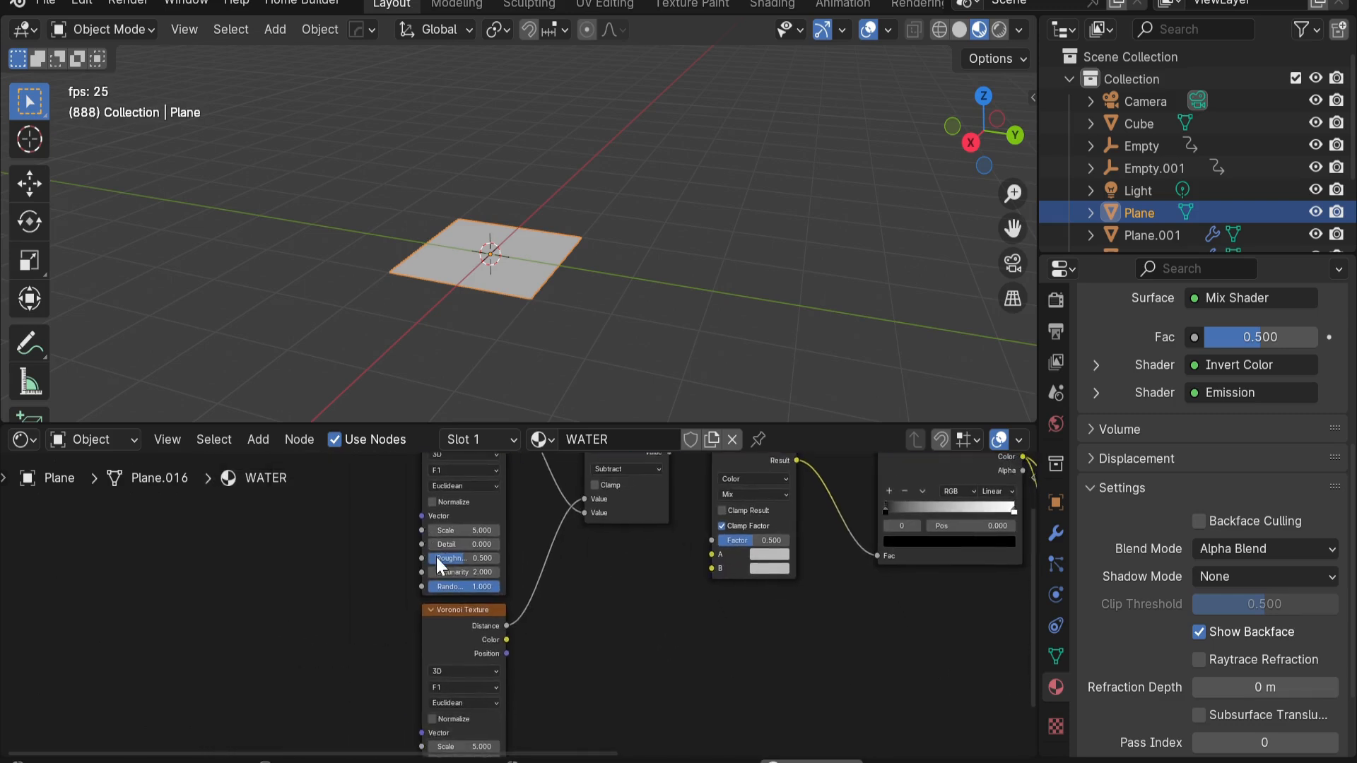
scroll(469, 580, up, 2)
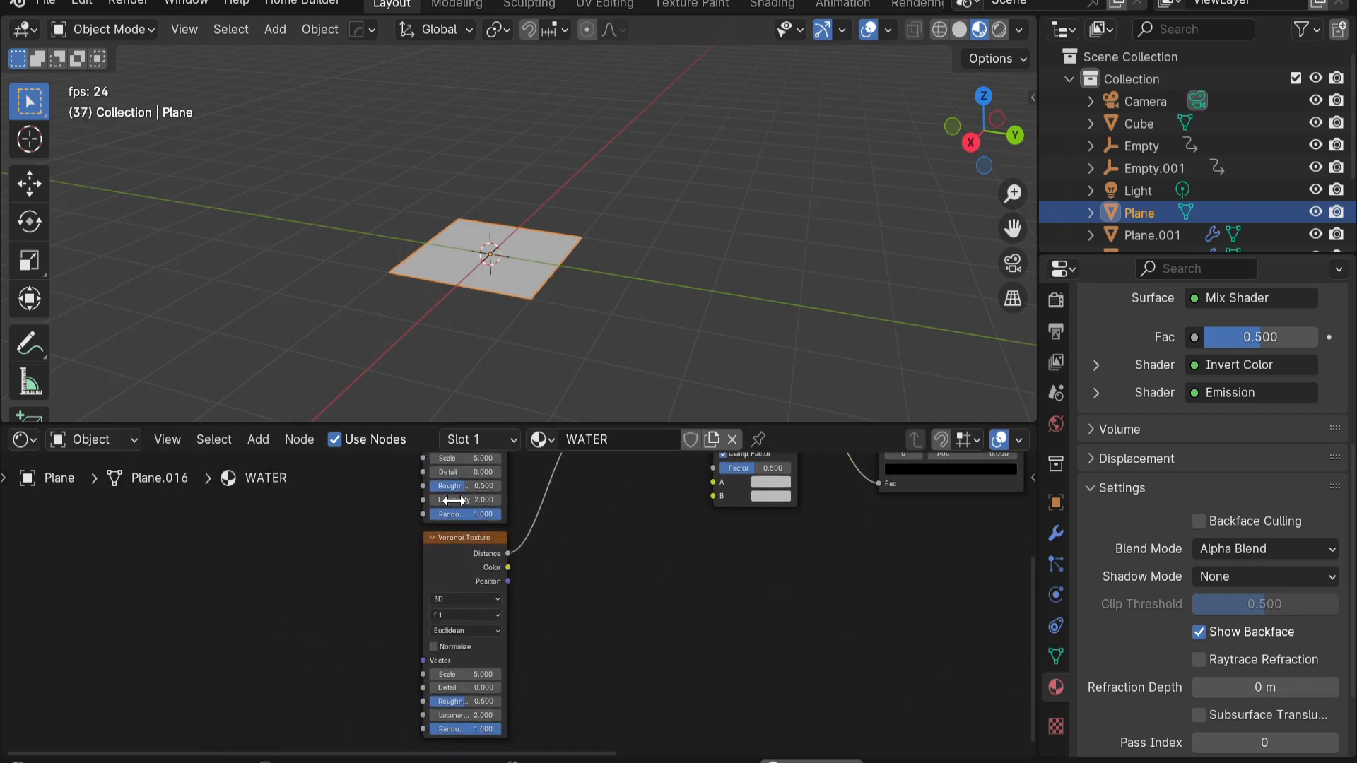
middle_drag(452, 528, 465, 562)
drag(455, 495, 492, 494)
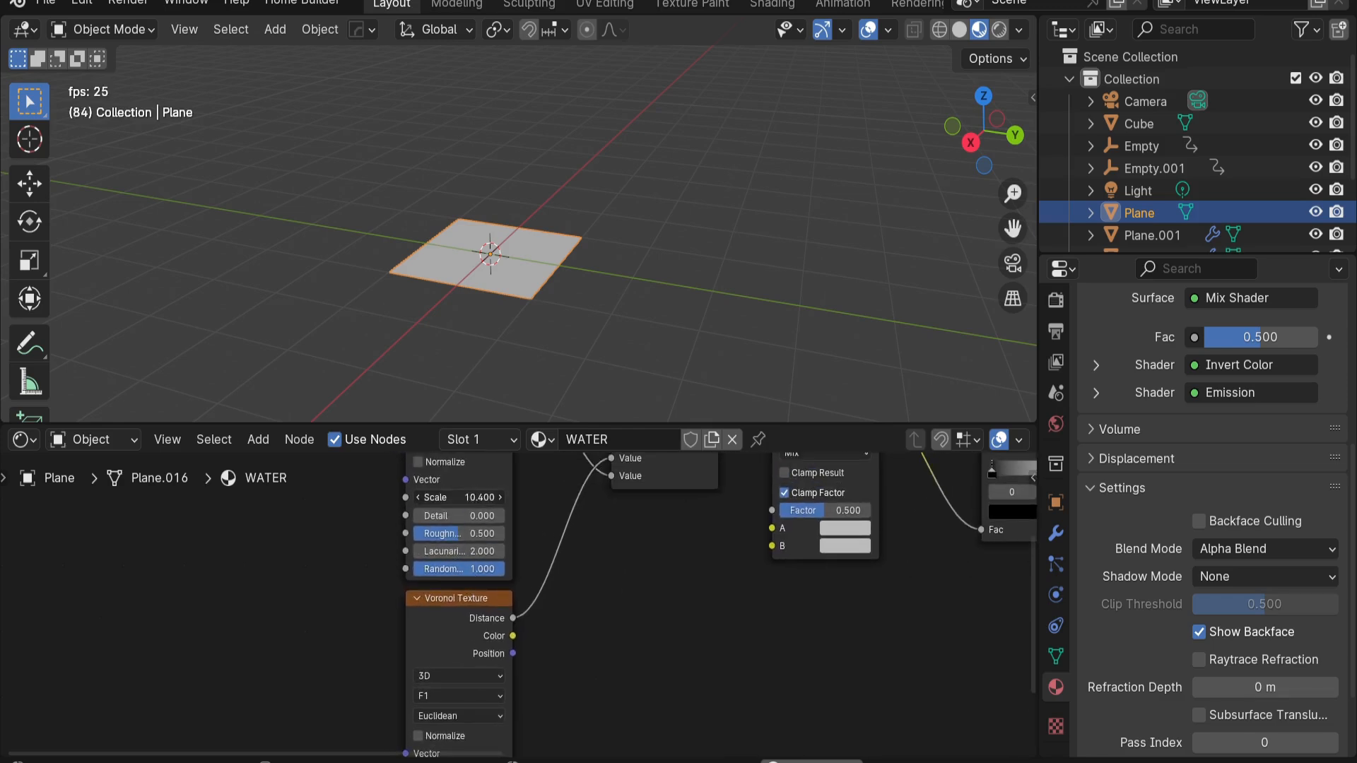
middle_drag(429, 628, 439, 555)
middle_drag(441, 700, 449, 609)
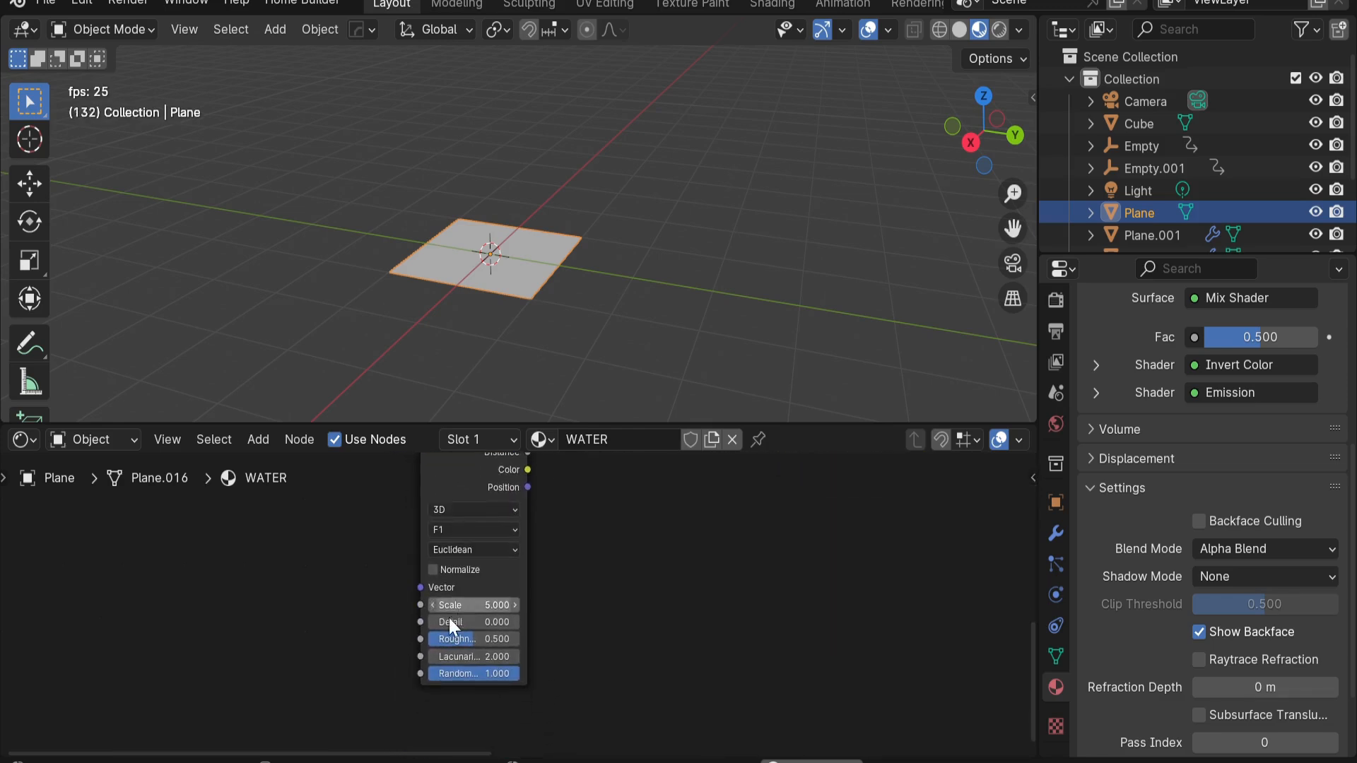
middle_drag(477, 561, 475, 641)
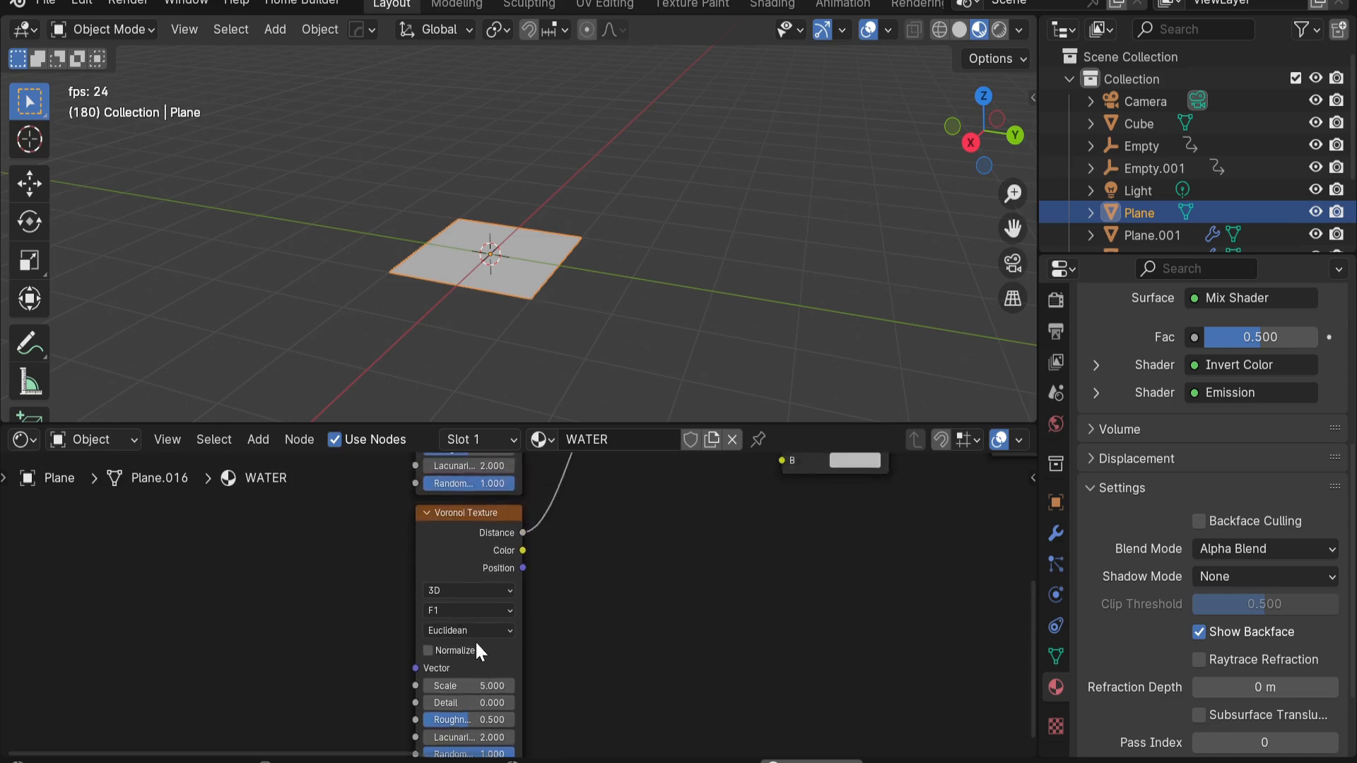
scroll(481, 631, down, 4)
middle_drag(487, 483, 490, 611)
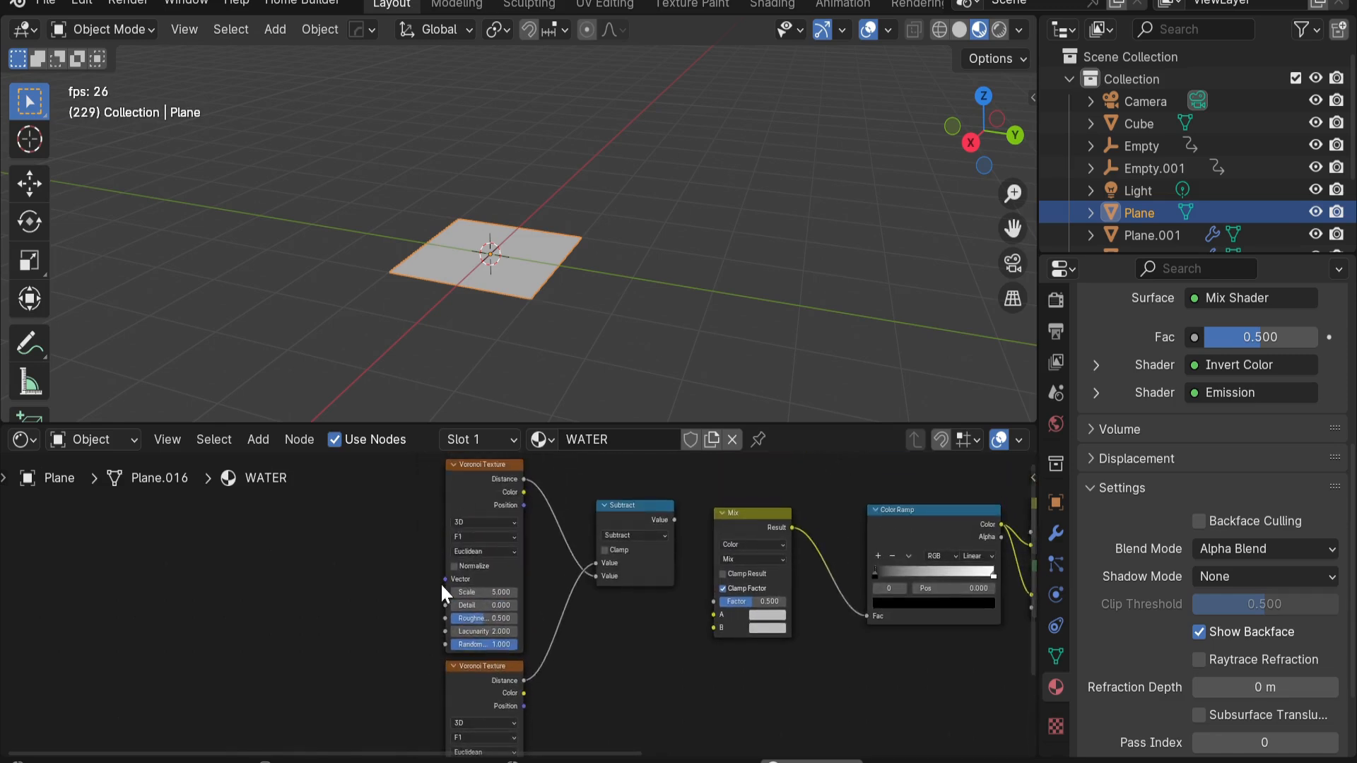
Add a Value node before the Voronoi Textures and connect its output to the upper Voronoi Texture's Scale input
middle_drag(403, 632, 500, 596)
scroll(396, 622, up, 1)
key(shift+a)
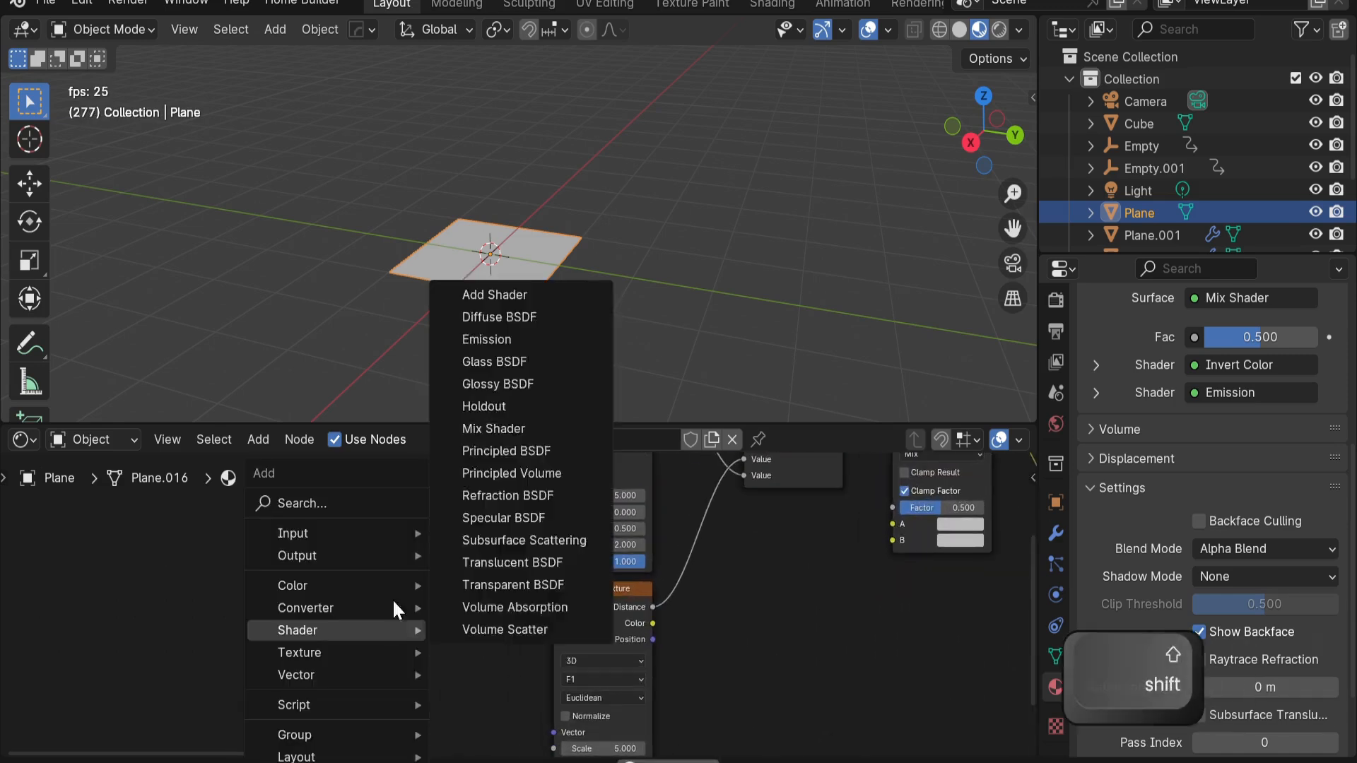
click(356, 496)
text(va)
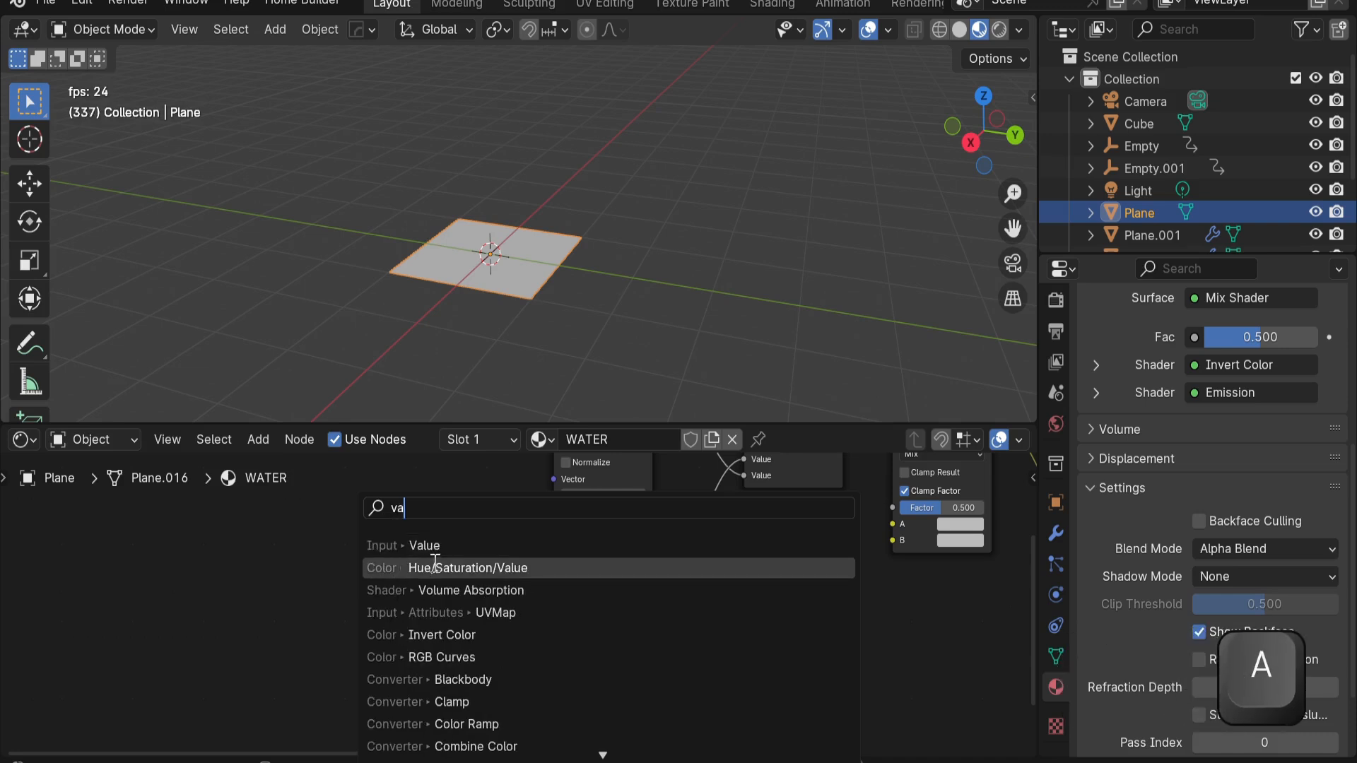
click(431, 547)
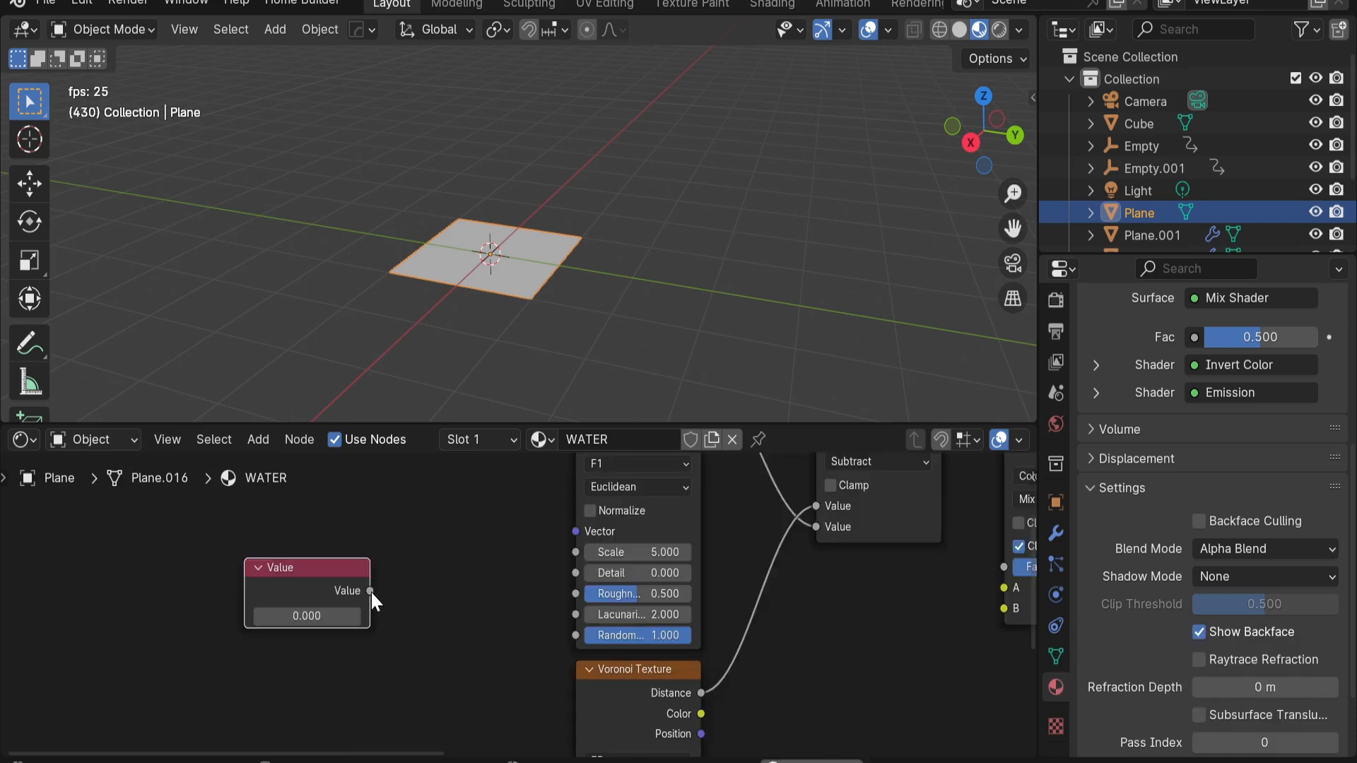
drag(371, 592, 575, 552)
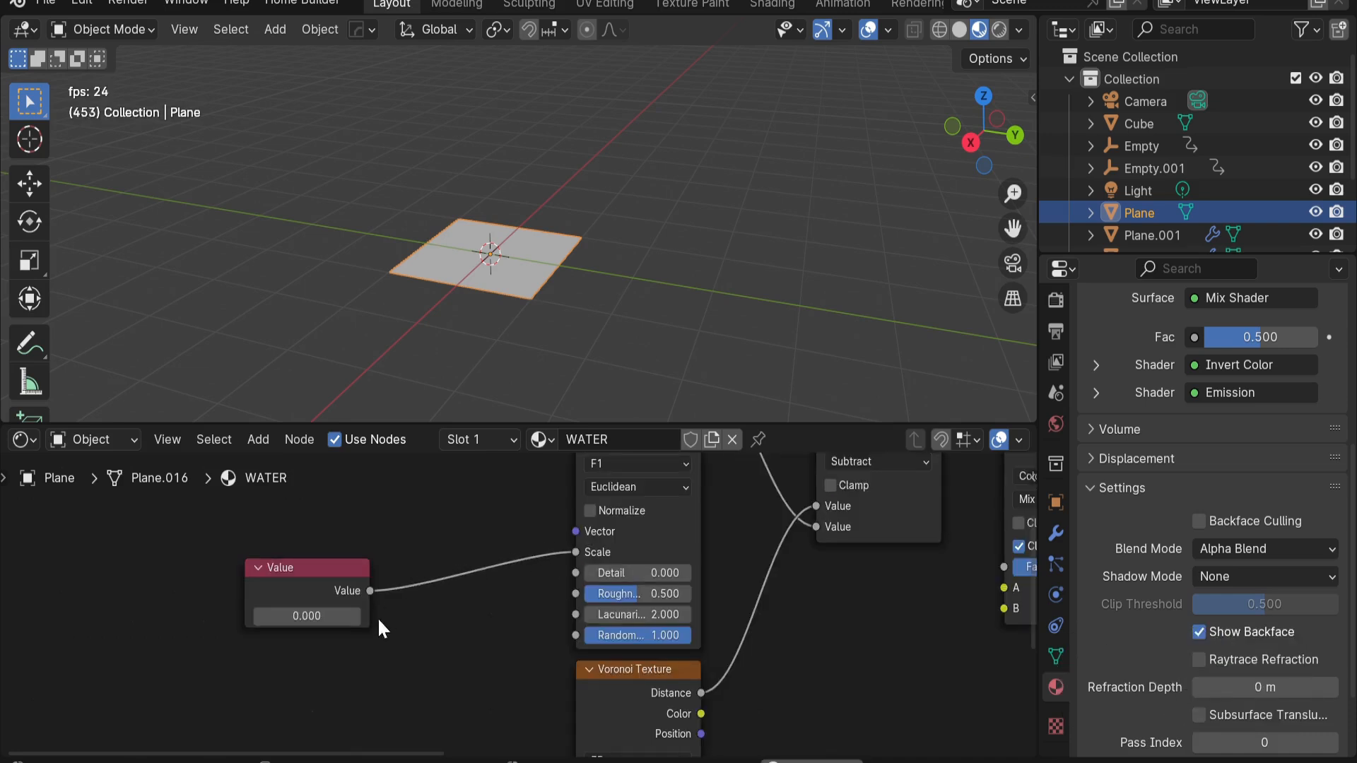
Connect the Value node's output to the lower Voronoi Texture's Scale as well and move the node closer to the textures
scroll(377, 617, down, 2)
middle_drag(384, 545, 376, 506)
drag(381, 501, 549, 701)
middle_drag(321, 484, 316, 600)
drag(325, 619, 385, 593)
Rename the Value node as scale
scroll(395, 587, up, 2)
right_click(349, 603)
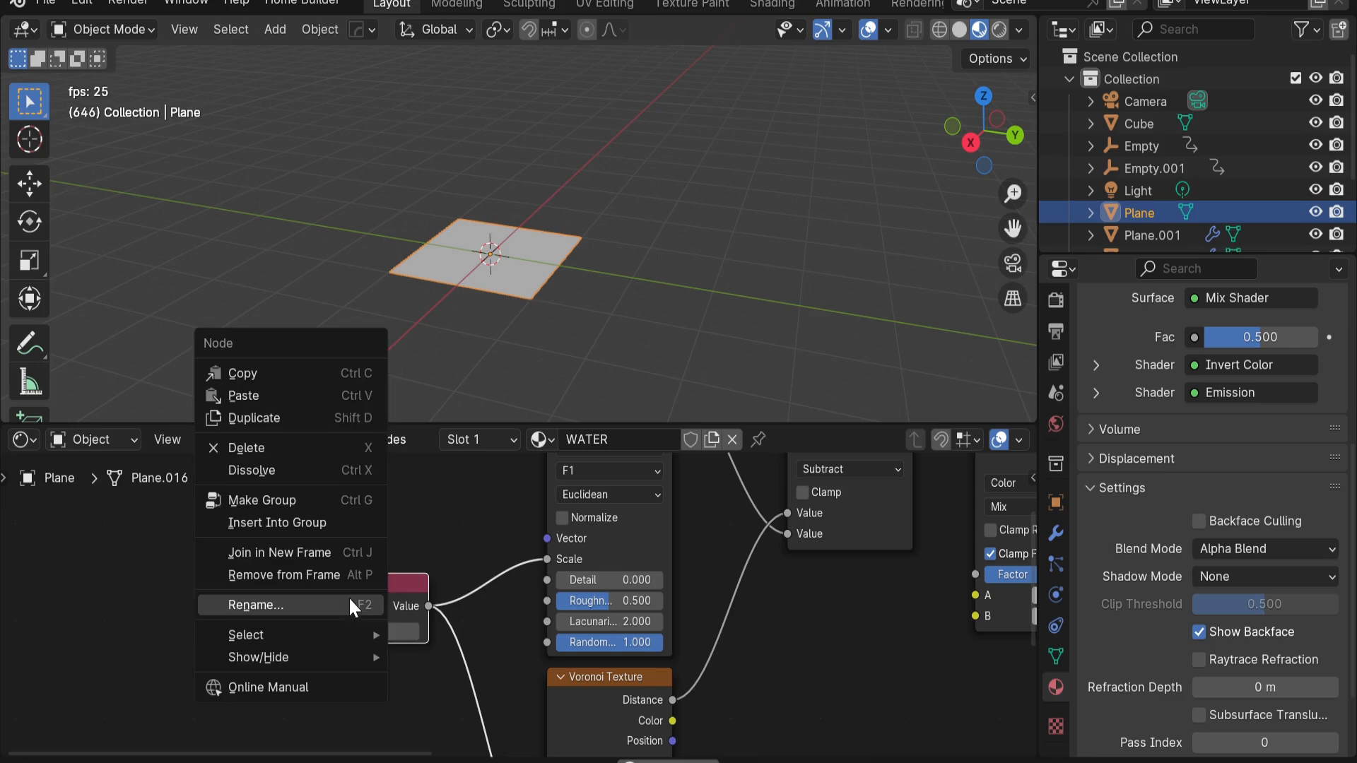
click(312, 609)
text(scale)
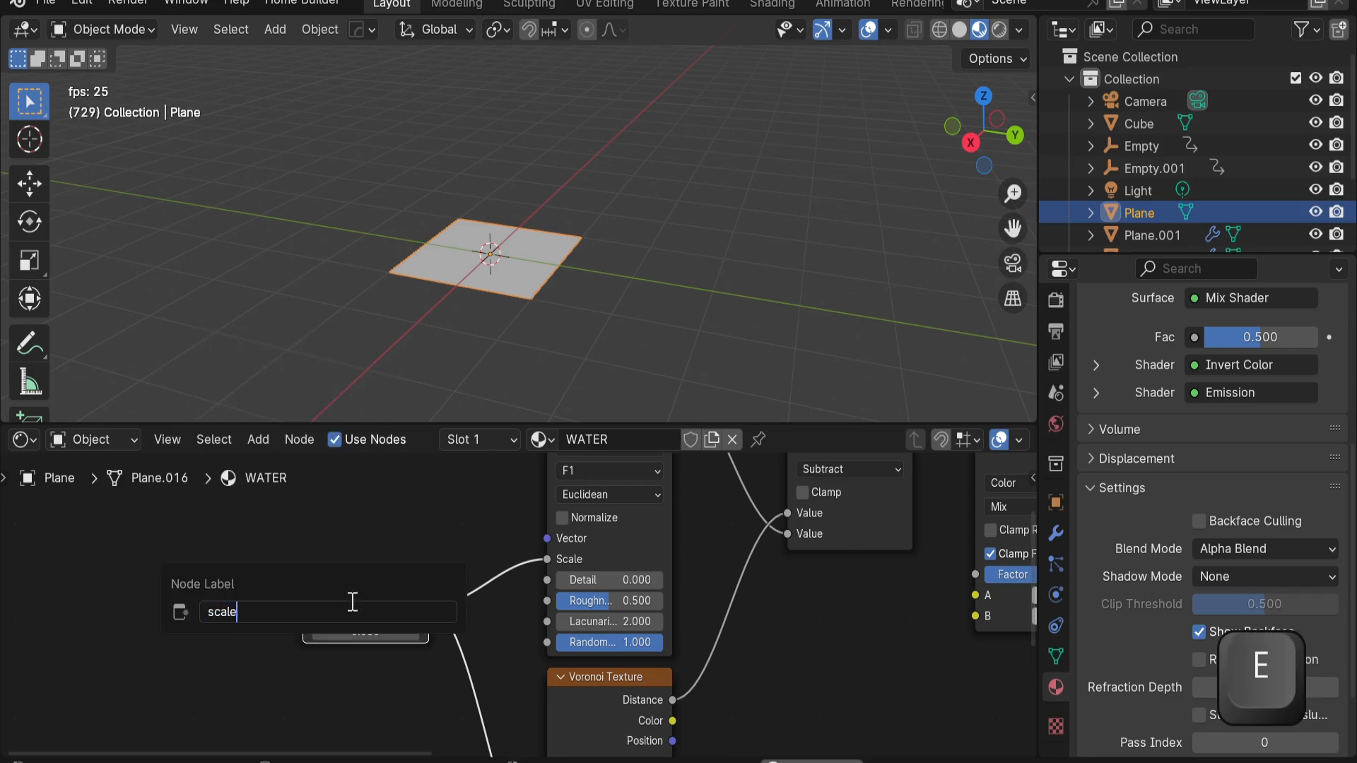
key(Return)
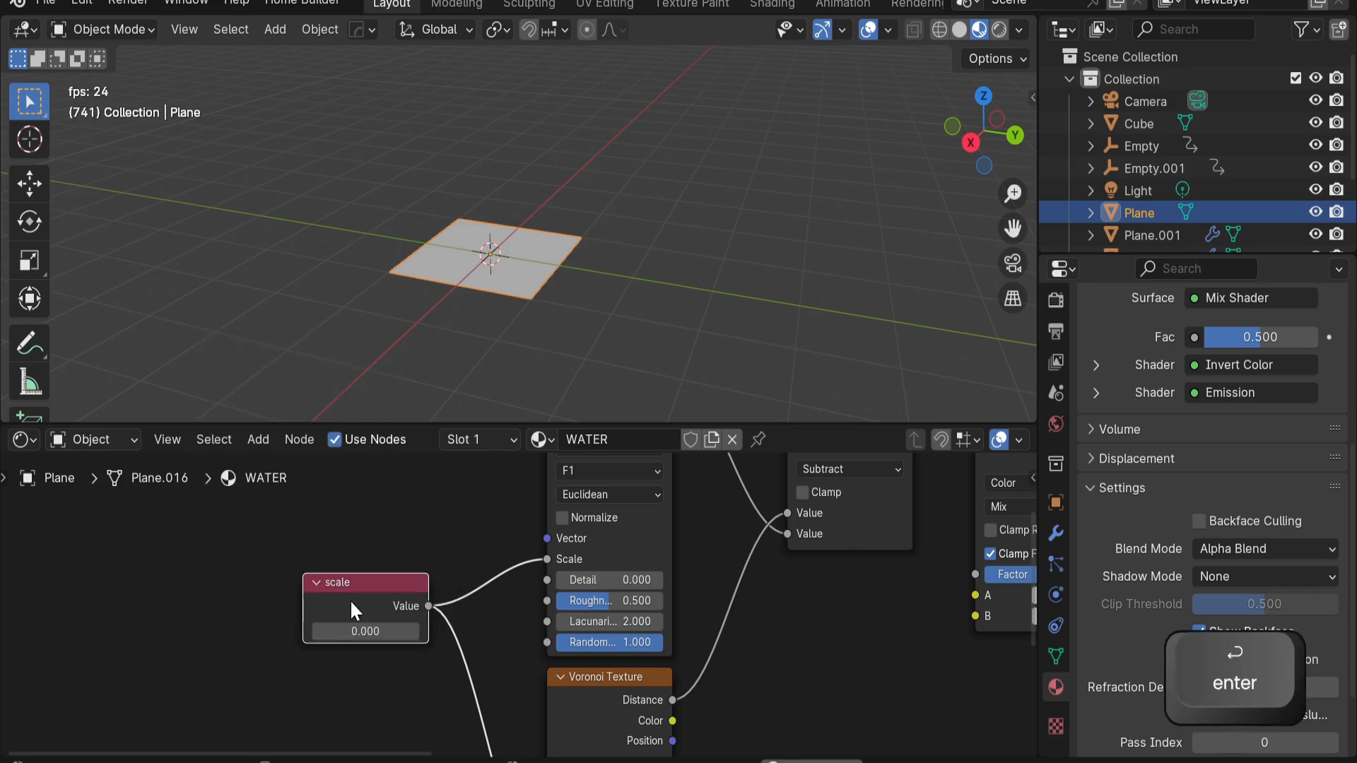
Move the scale node up level with the upper Voronoi Texture's Scale input and place a duplicate of it directly below
drag(334, 584, 357, 534)
key(shift)
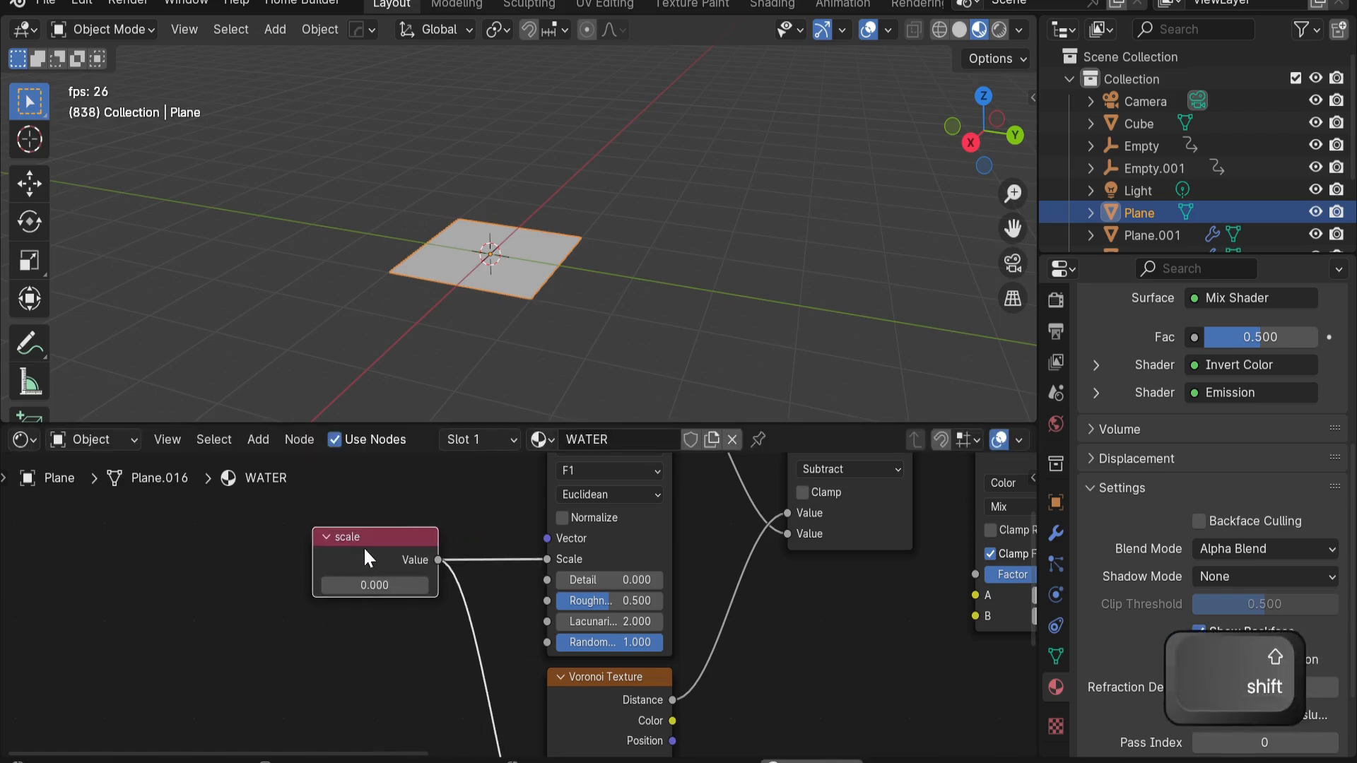
key(shift+d)
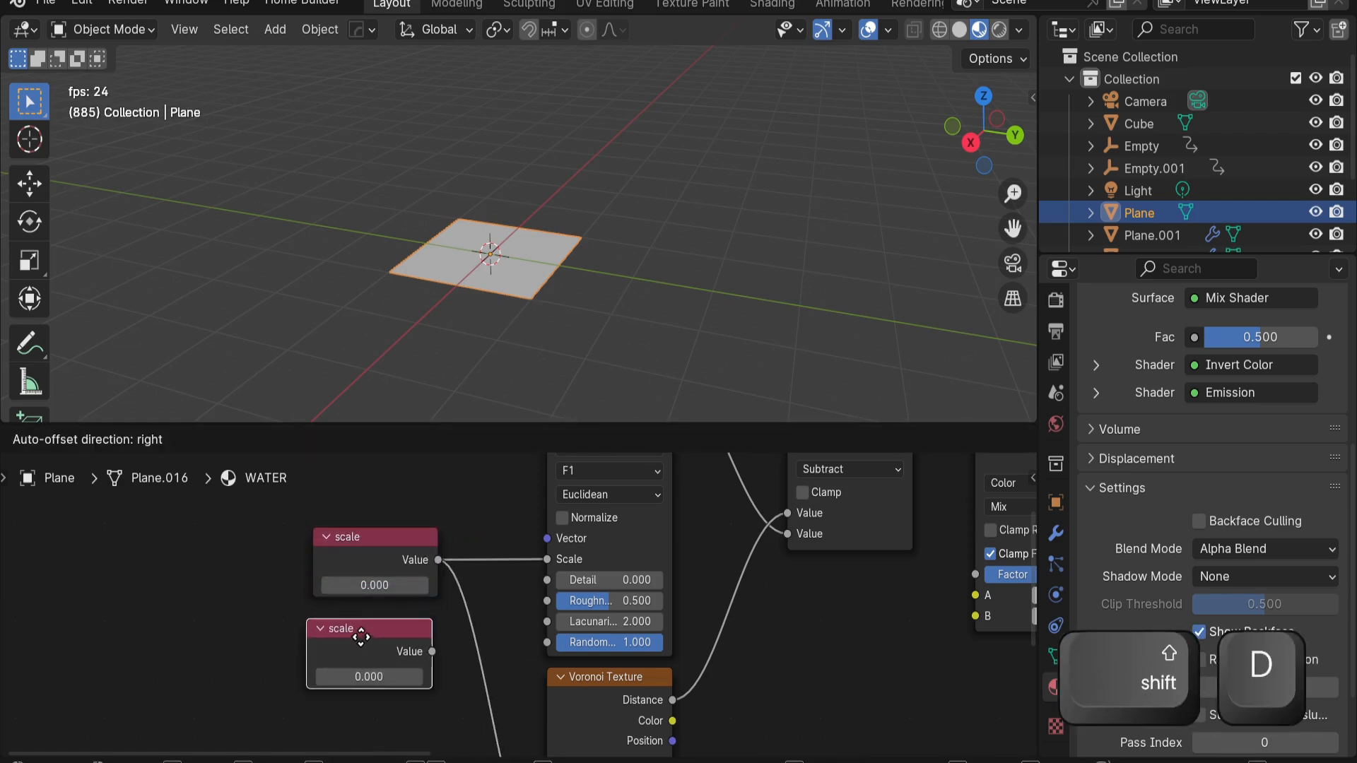
click(369, 656)
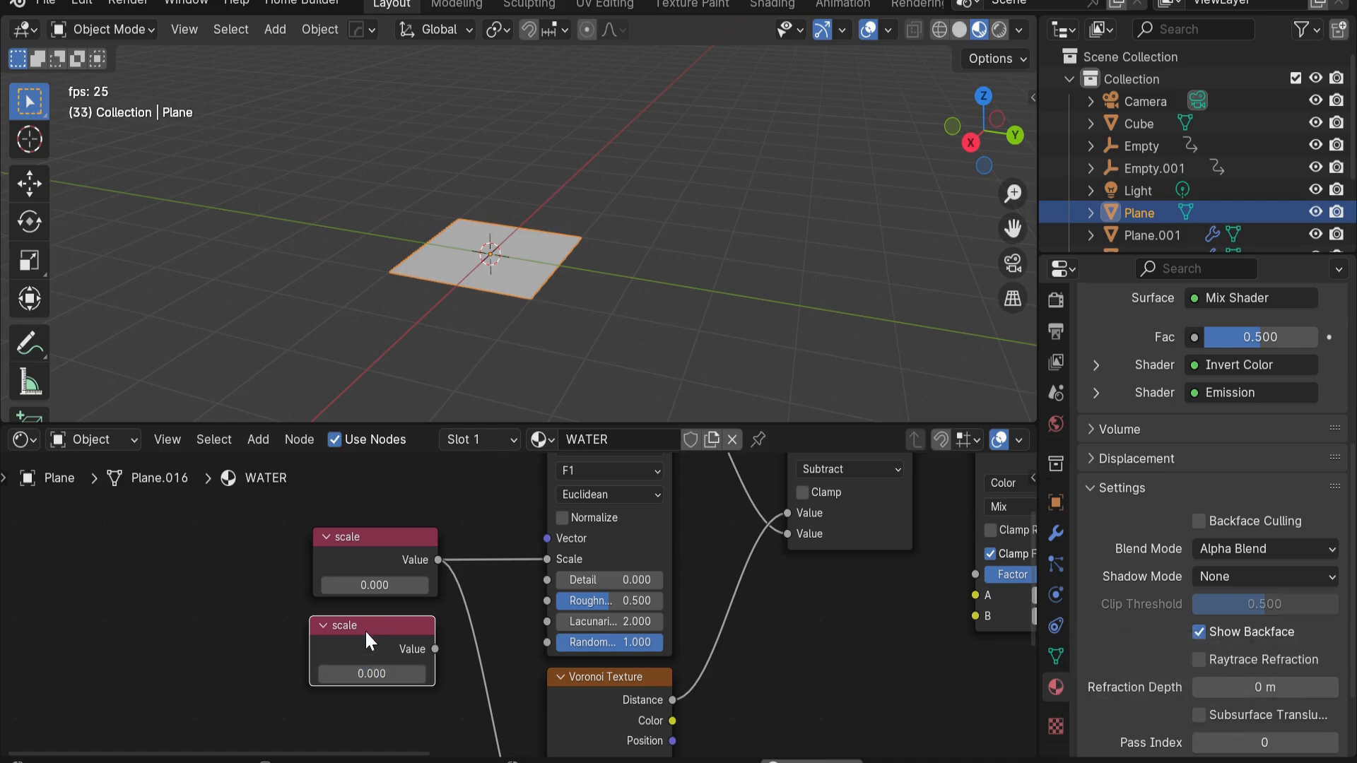
Rename the duplicated value node as w
right_click(364, 627)
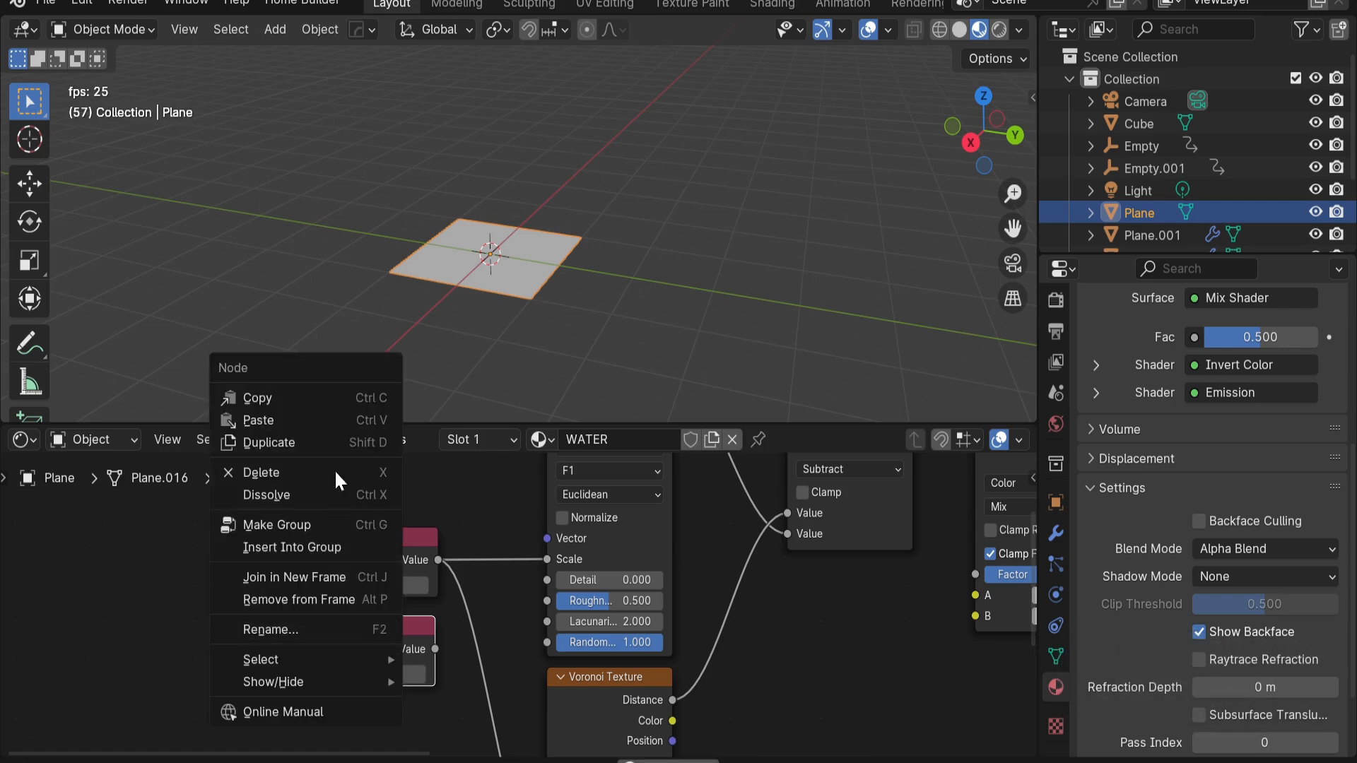
click(299, 624)
text(w)
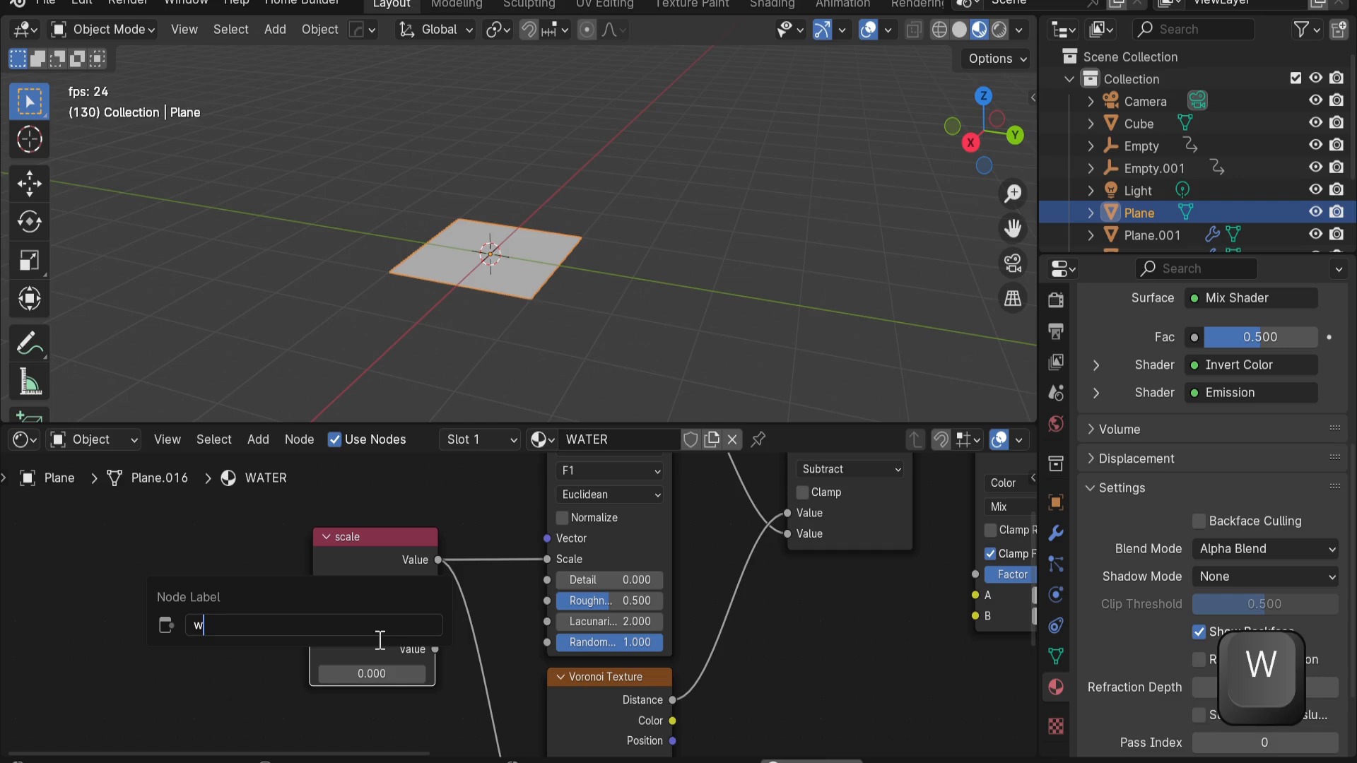
key(Return)
Set the upper Voronoi Texture's dimensions to 4D
middle_drag(634, 591, 630, 633)
click(608, 485)
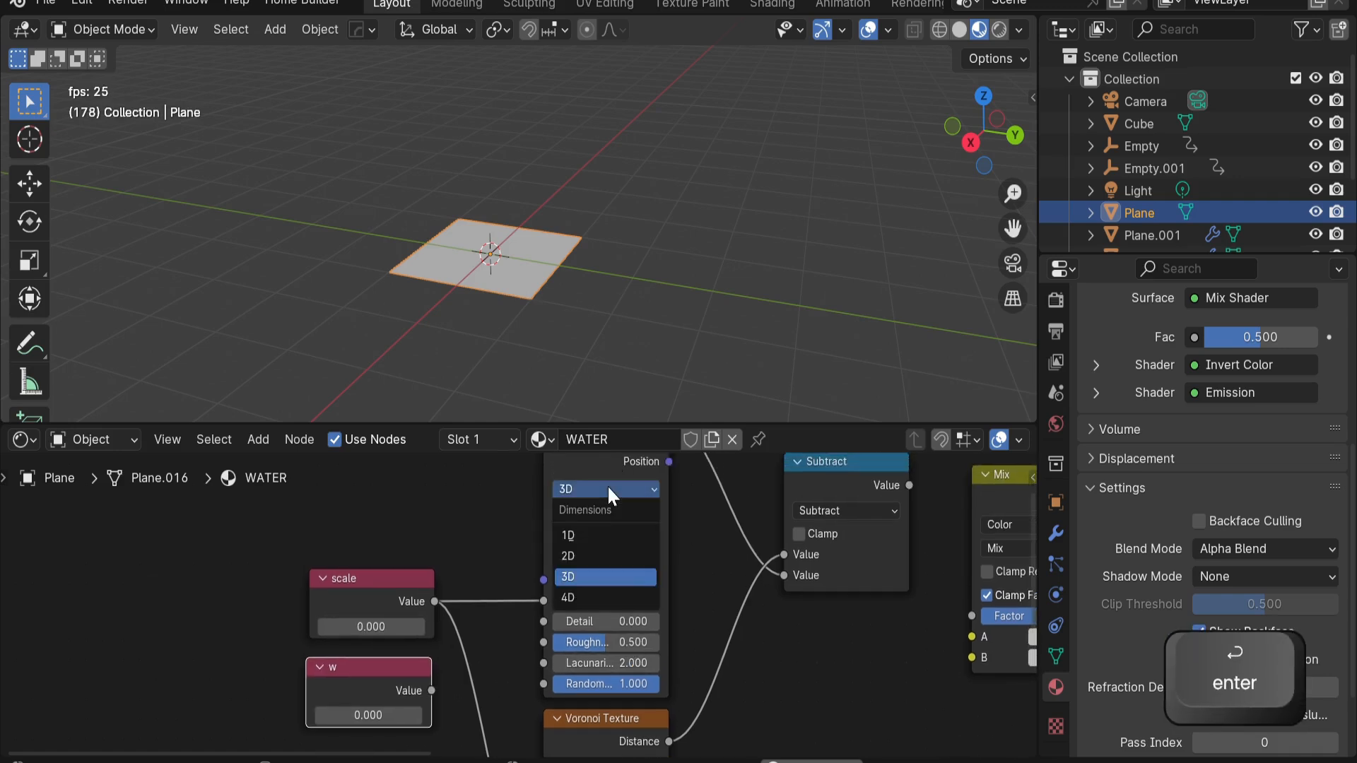
click(600, 575)
middle_drag(598, 476, 584, 574)
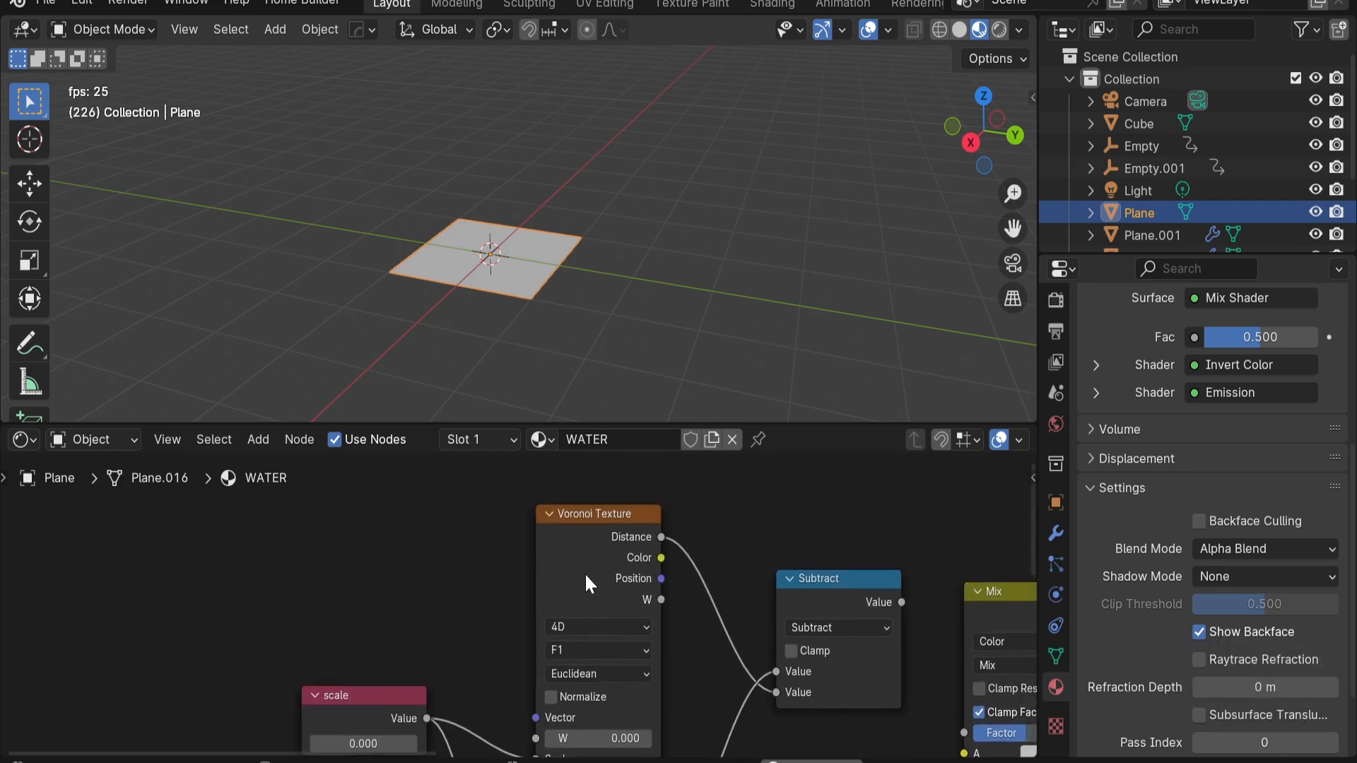
Set the lower Voronoi Texture's dimensions to 4D as well
middle_drag(572, 749, 558, 539)
middle_drag(564, 719, 574, 634)
drag(579, 557, 574, 607)
click(571, 668)
click(574, 650)
middle_drag(574, 631, 576, 561)
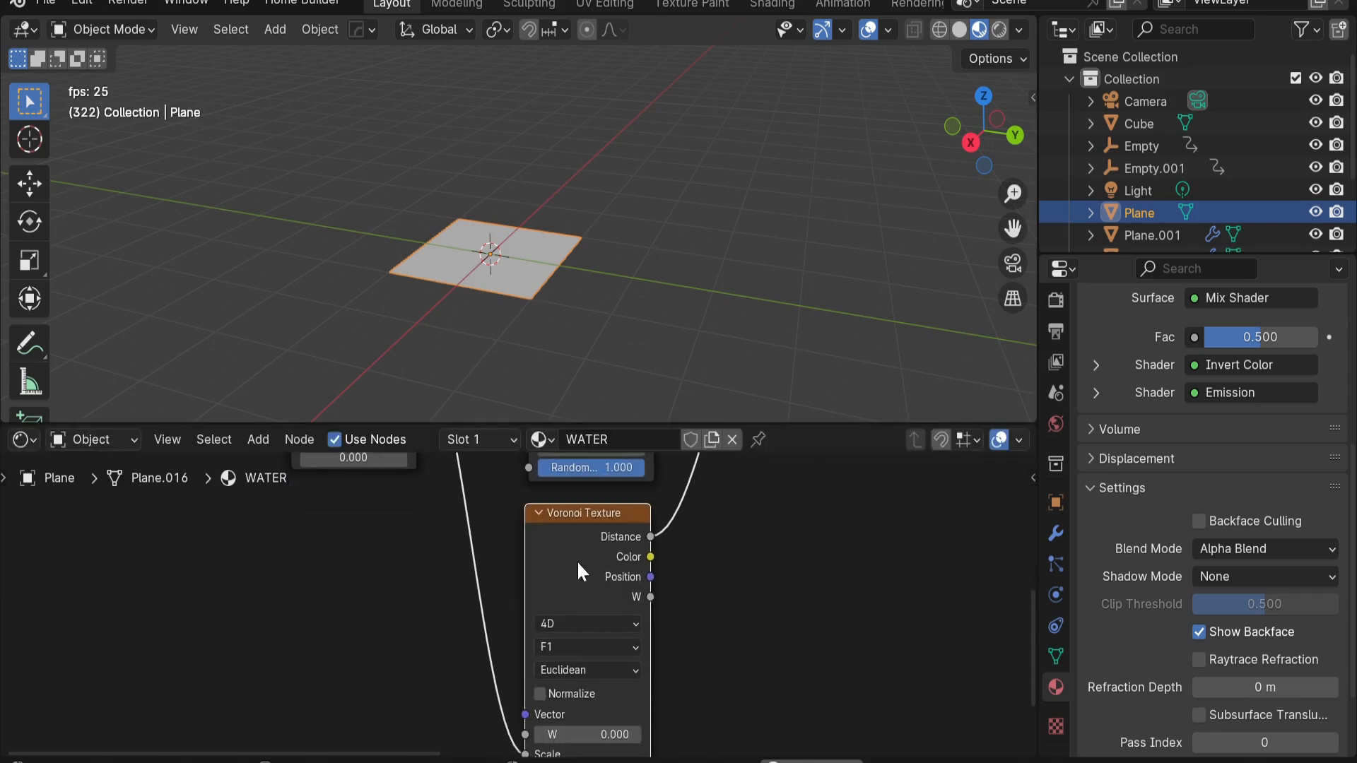
drag(581, 539, 581, 533)
Connect the w node's output to the W inputs of both the lower and upper Voronoi Textures
middle_drag(464, 496, 447, 592)
scroll(435, 530, down, 2)
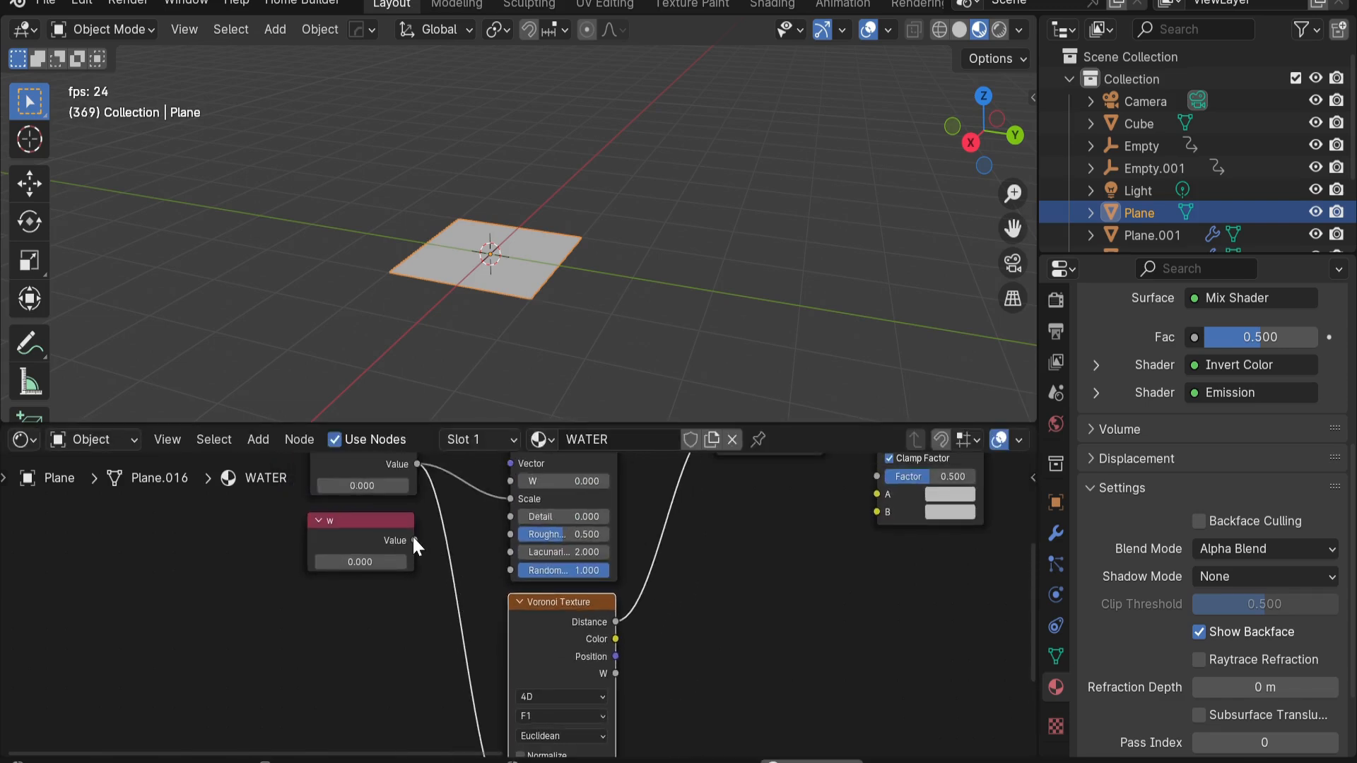
drag(414, 540, 514, 594)
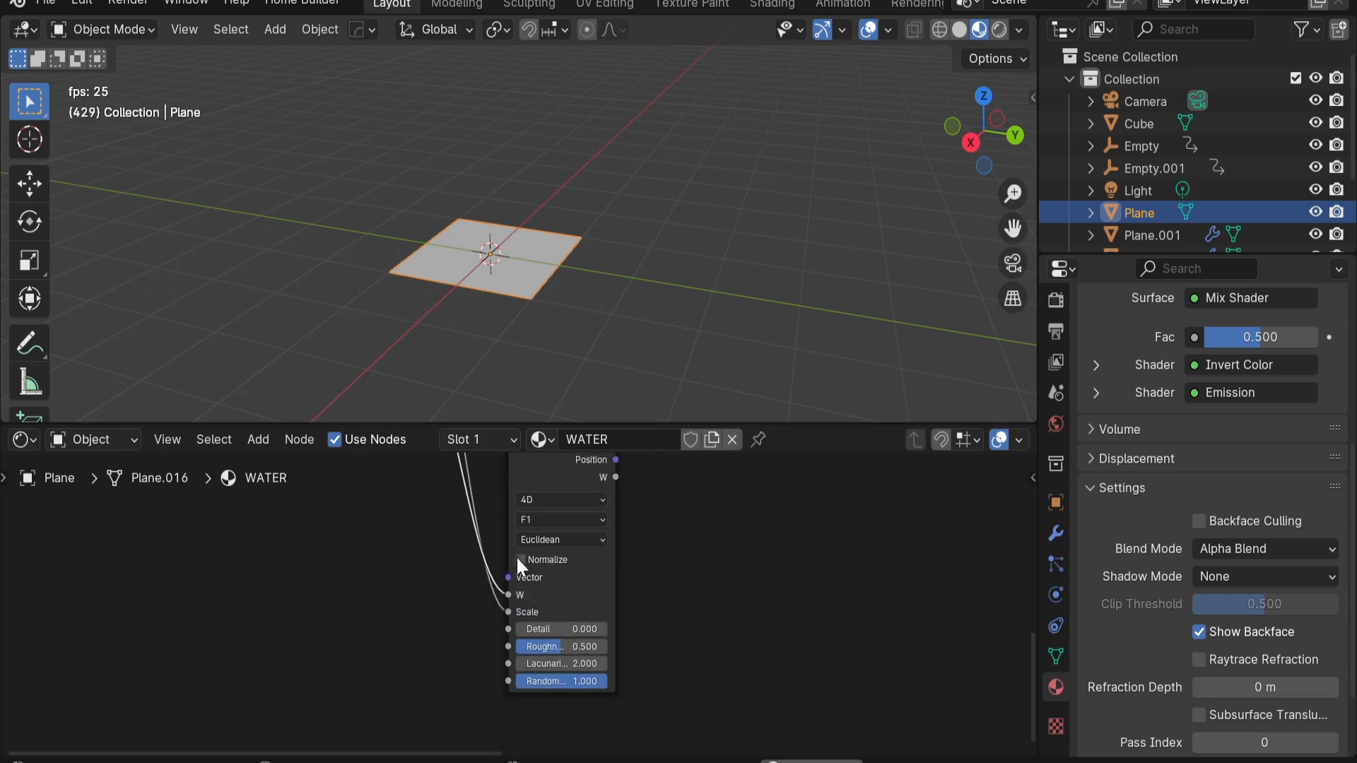
middle_drag(517, 556, 523, 597)
drag(400, 684, 503, 684)
middle_drag(505, 627, 549, 518)
click(473, 542)
drag(400, 545, 396, 545)
click(431, 519)
middle_drag(321, 603, 416, 621)
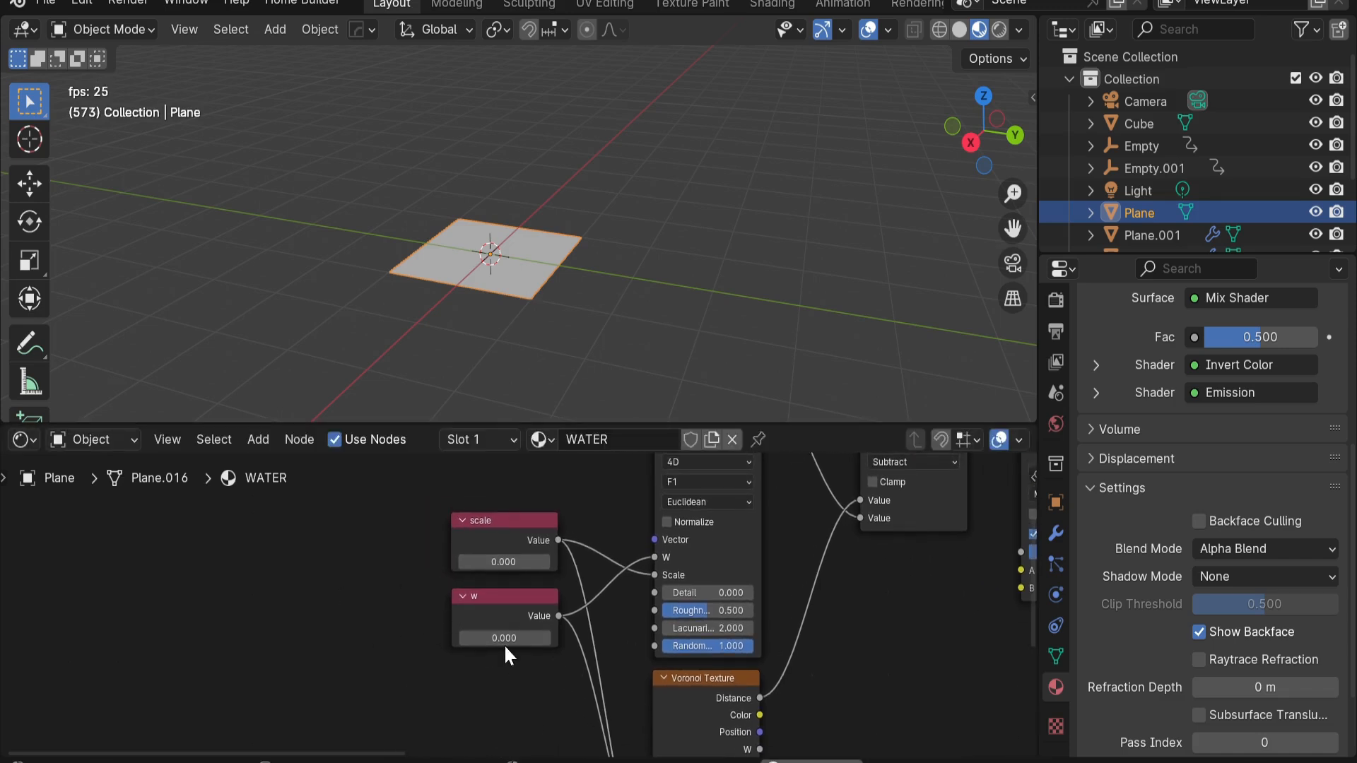
click(503, 643)
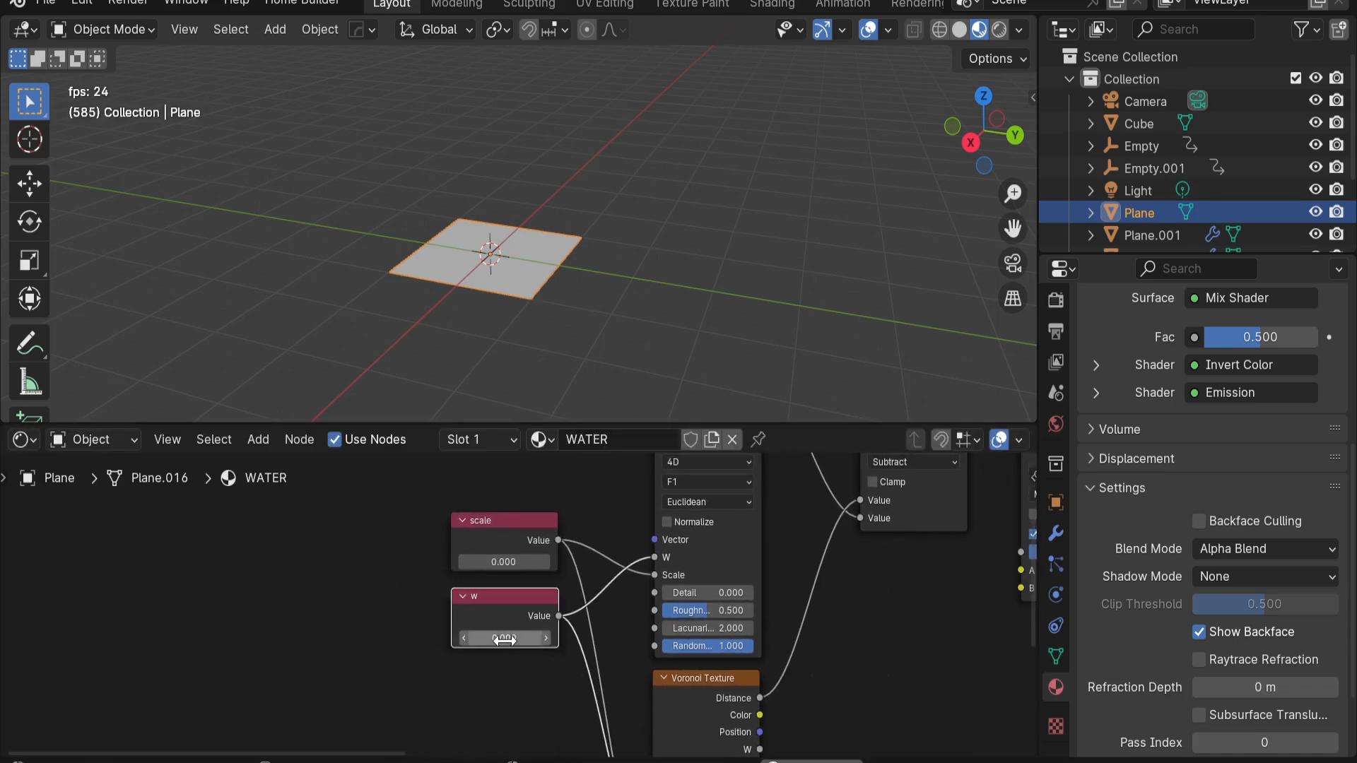
click(412, 627)
scroll(460, 486, up, 1)
middle_drag(461, 486, 457, 580)
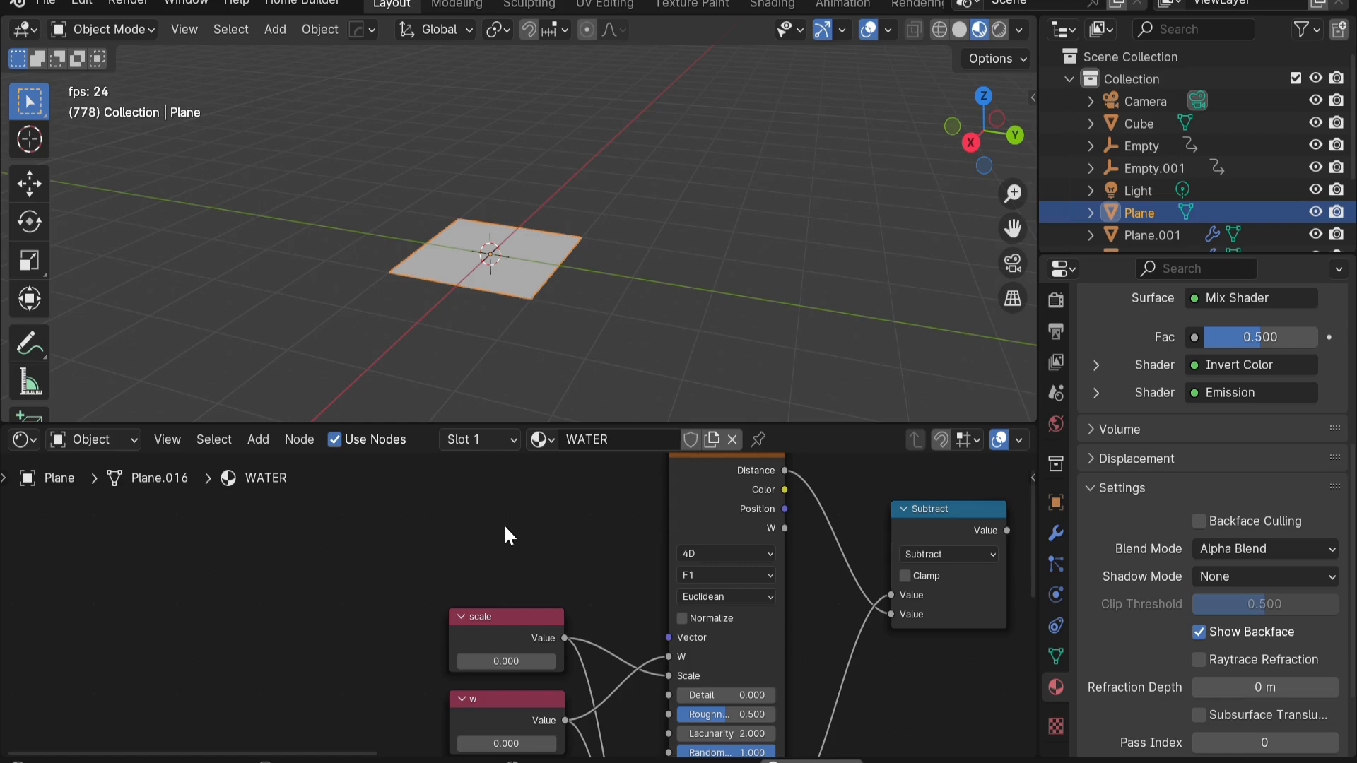
Check in the add-on preferences that Node Wrangler is enabled, and save the preferences
click(82, 6)
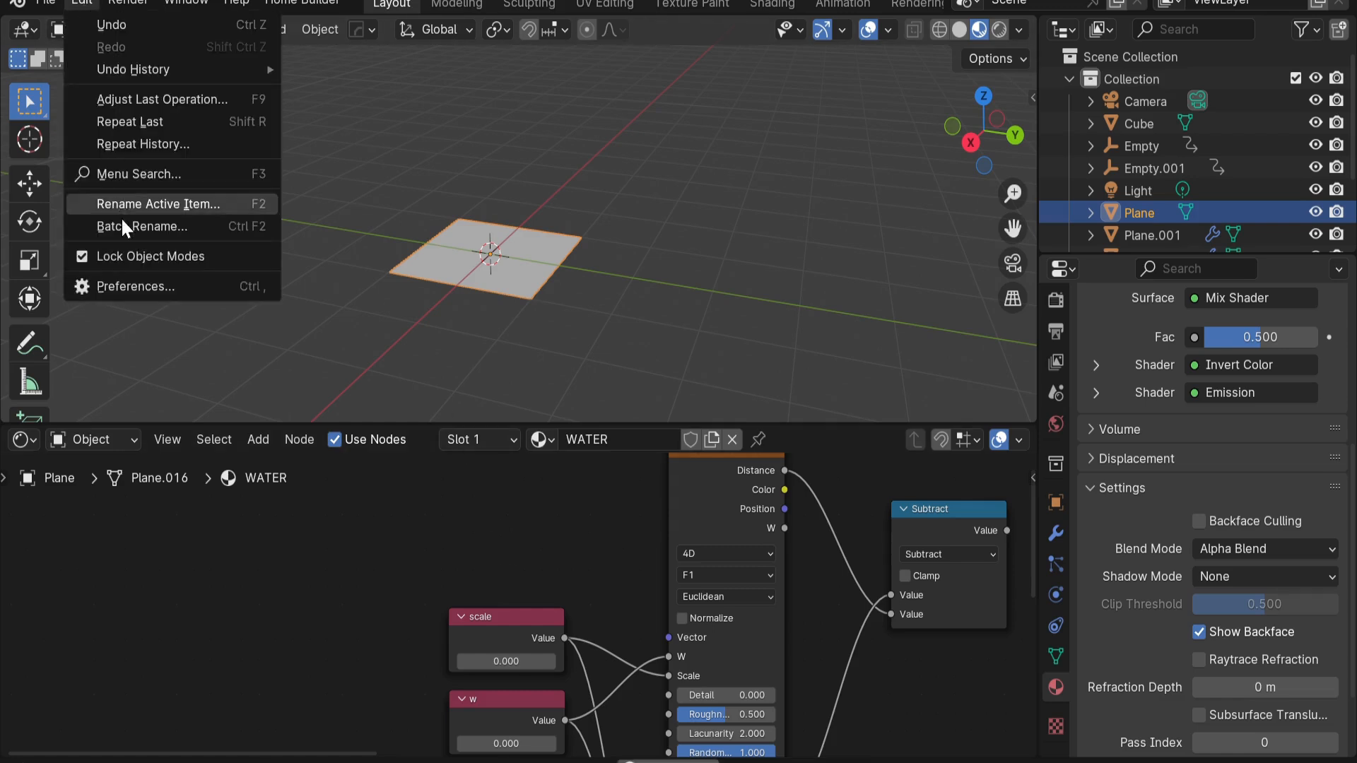
click(136, 287)
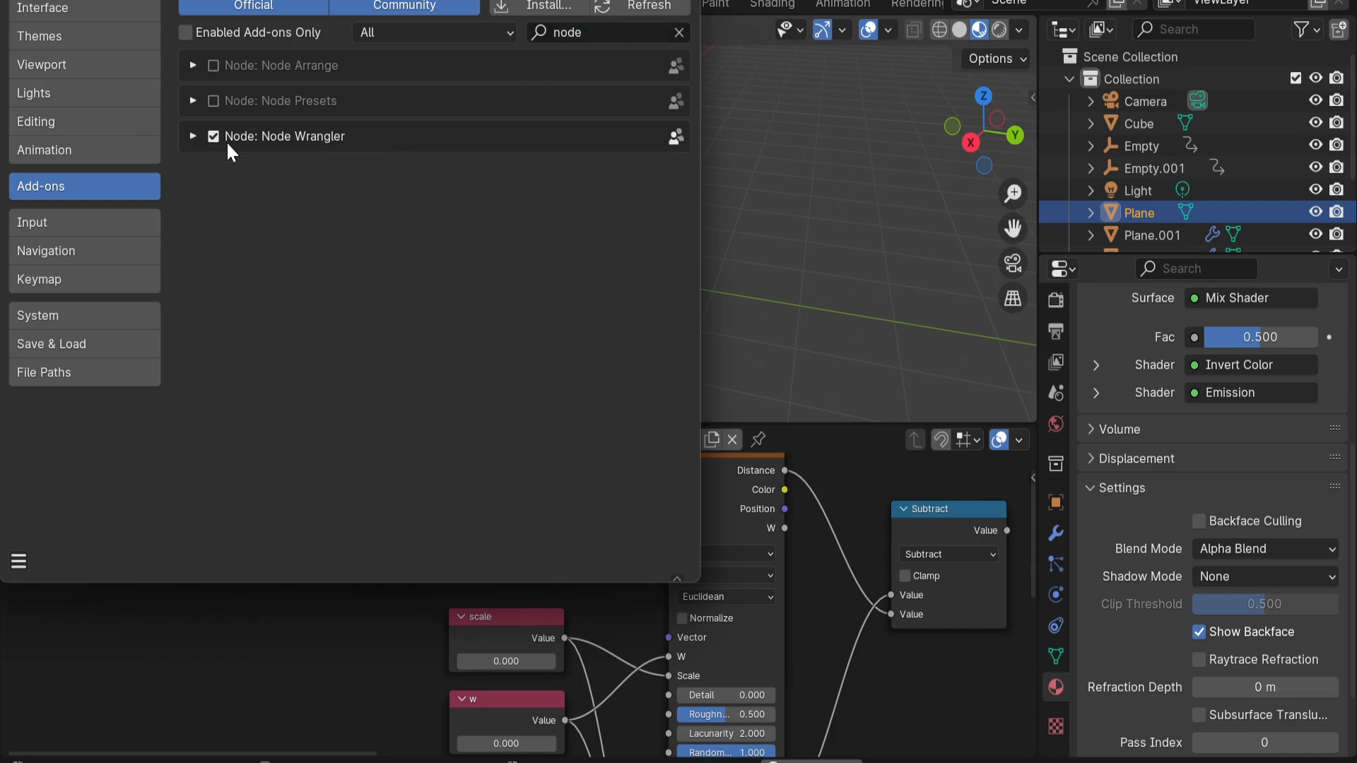
click(19, 562)
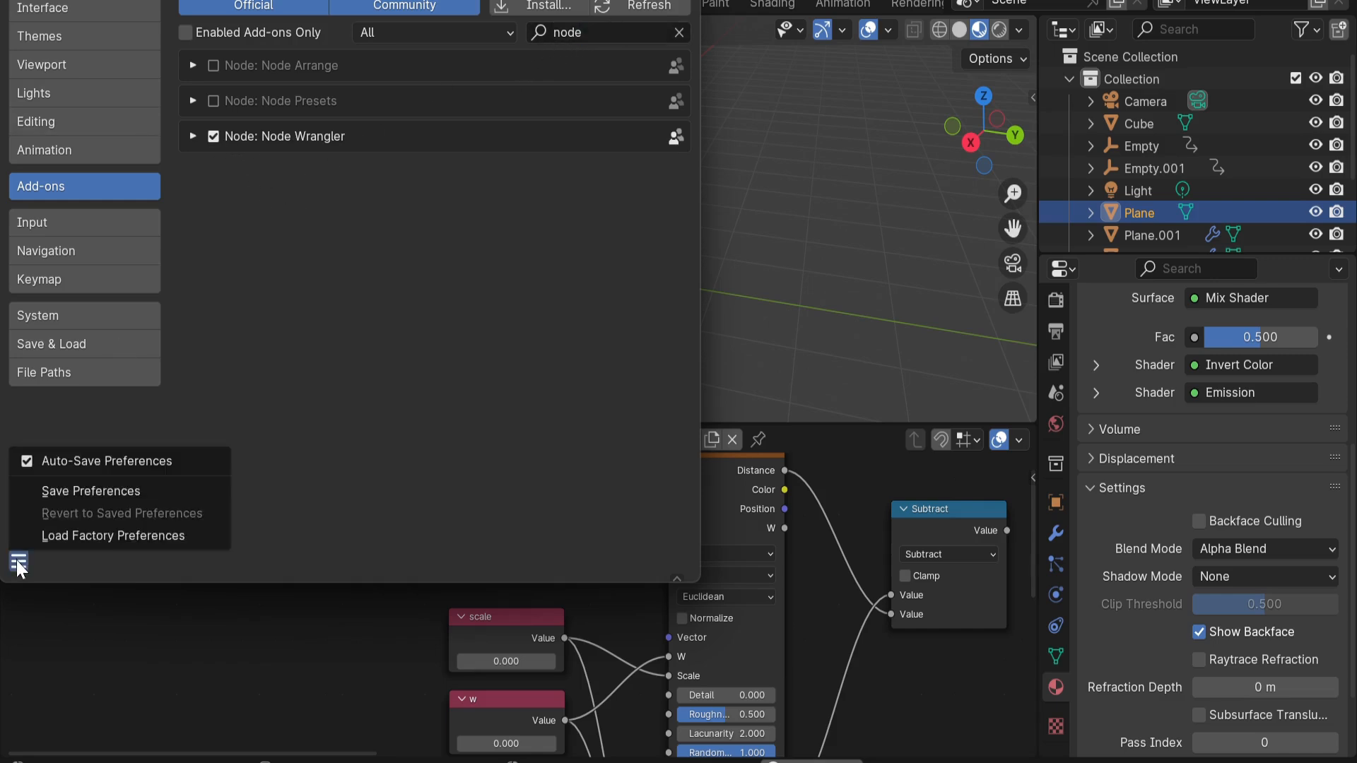
click(114, 499)
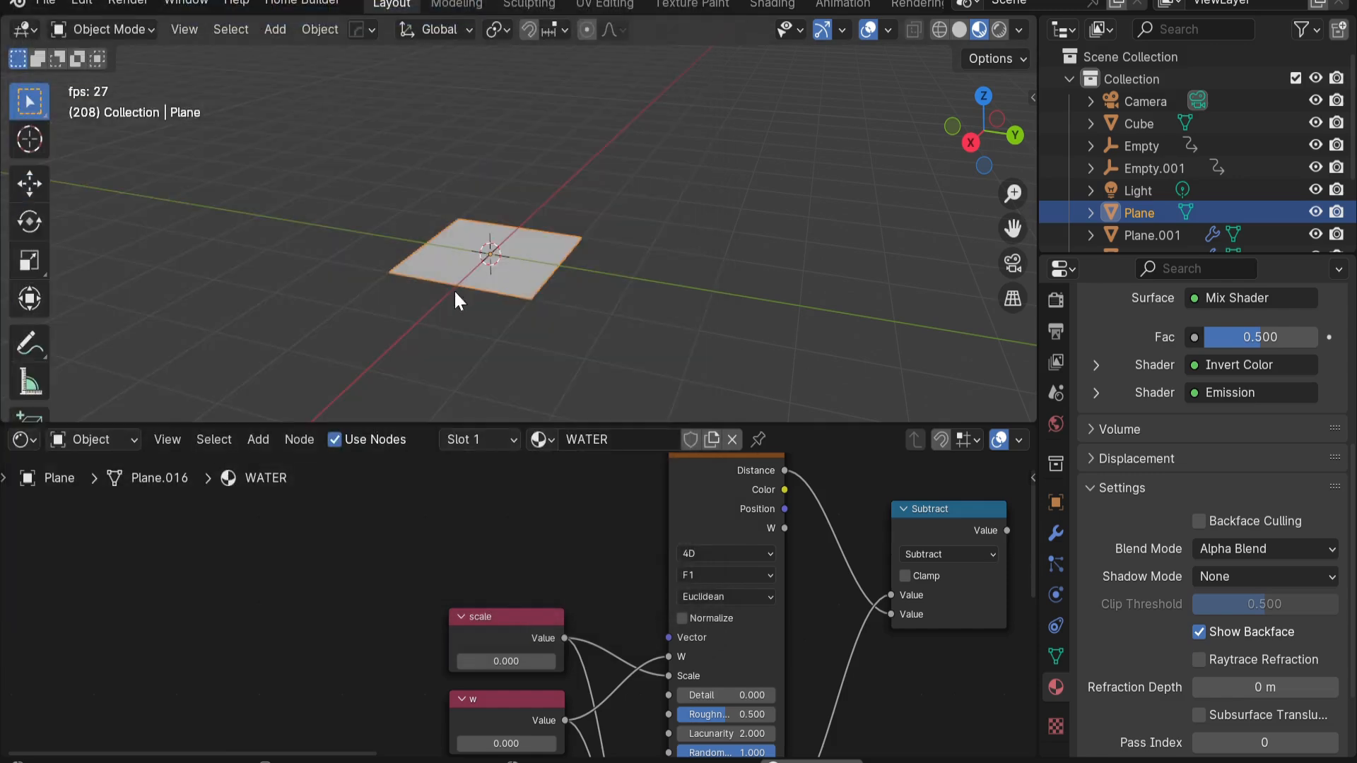
Add Texture Coordinate and Mapping nodes to the upper Voronoi Texture and place them before the scale and w nodes
scroll(443, 562, down, 2)
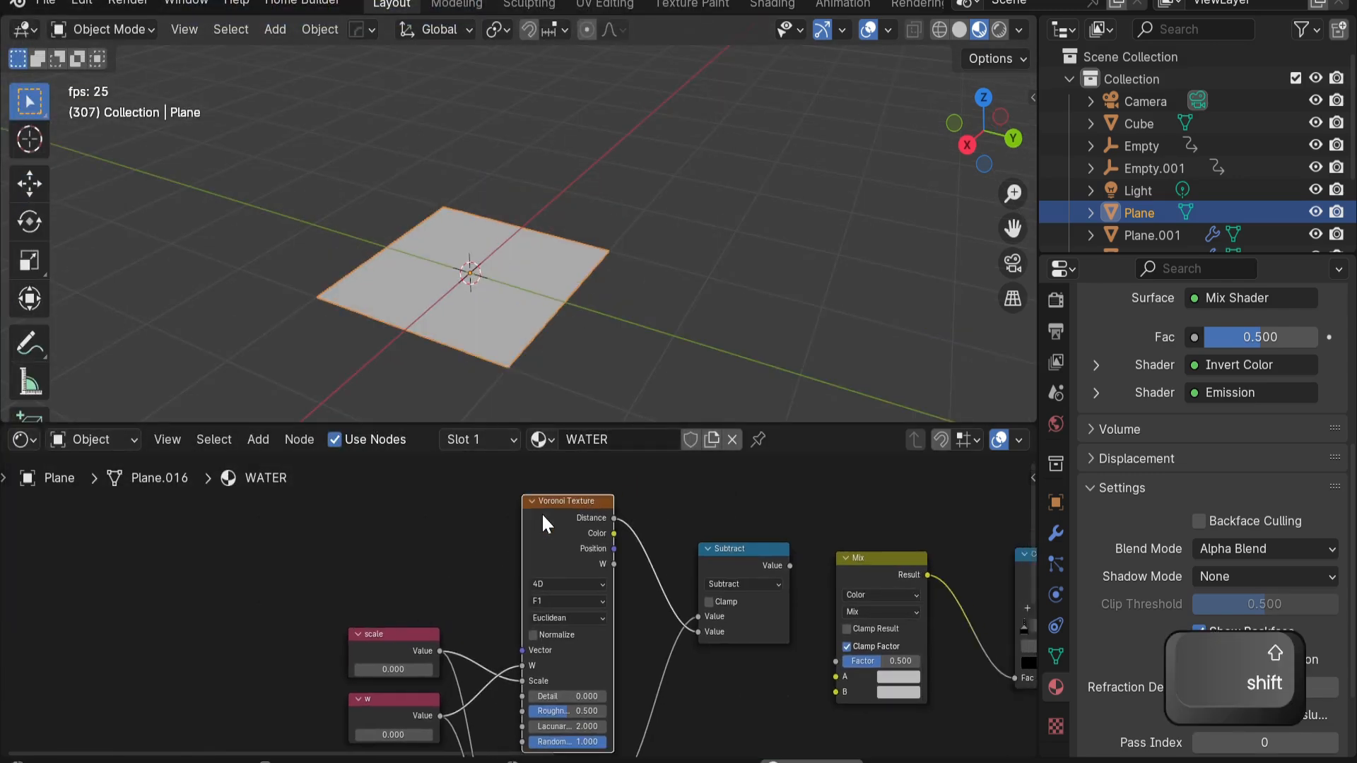
key(ctrl+t)
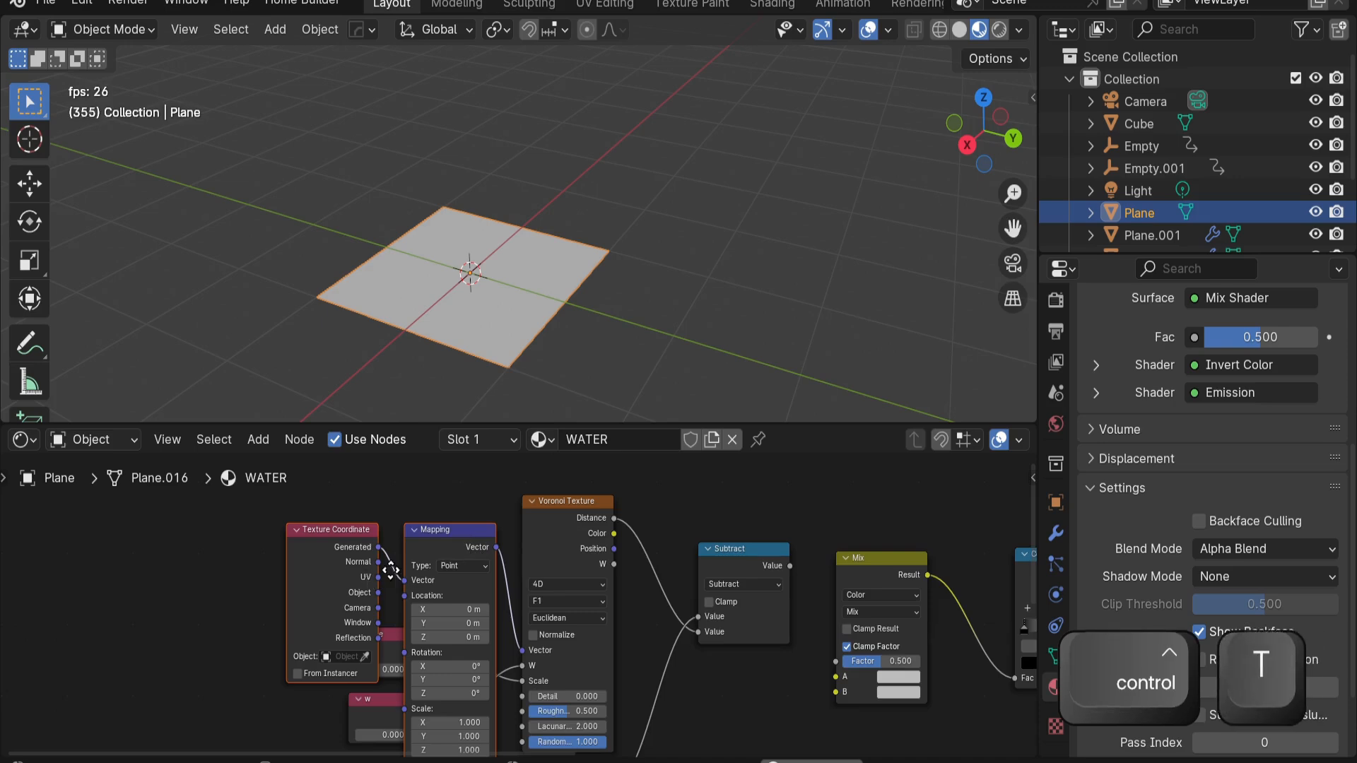
click(417, 527)
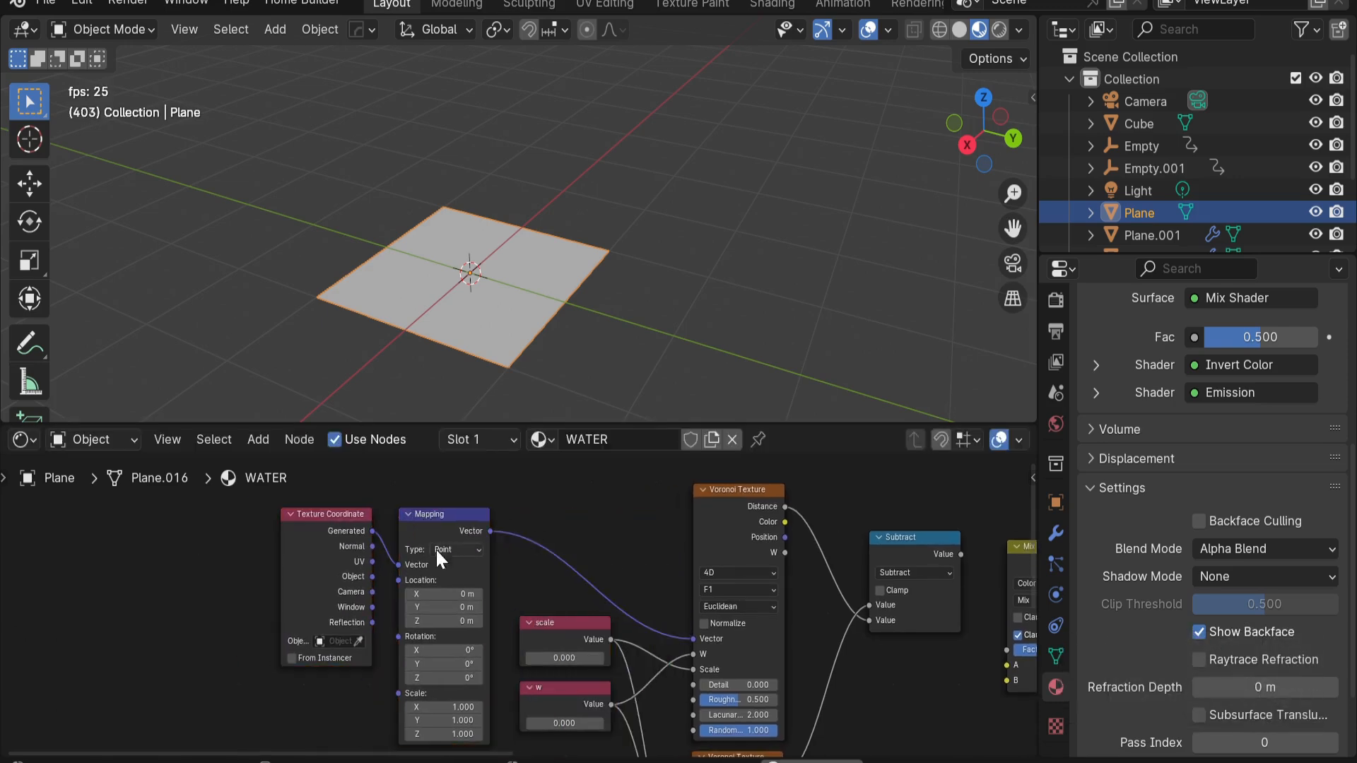
Connect the Mapping node's Vector output to the lower Voronoi Texture's Vector input
scroll(539, 529, up, 2)
middle_drag(435, 549, 497, 499)
scroll(452, 522, down, 2)
middle_drag(601, 523, 439, 497)
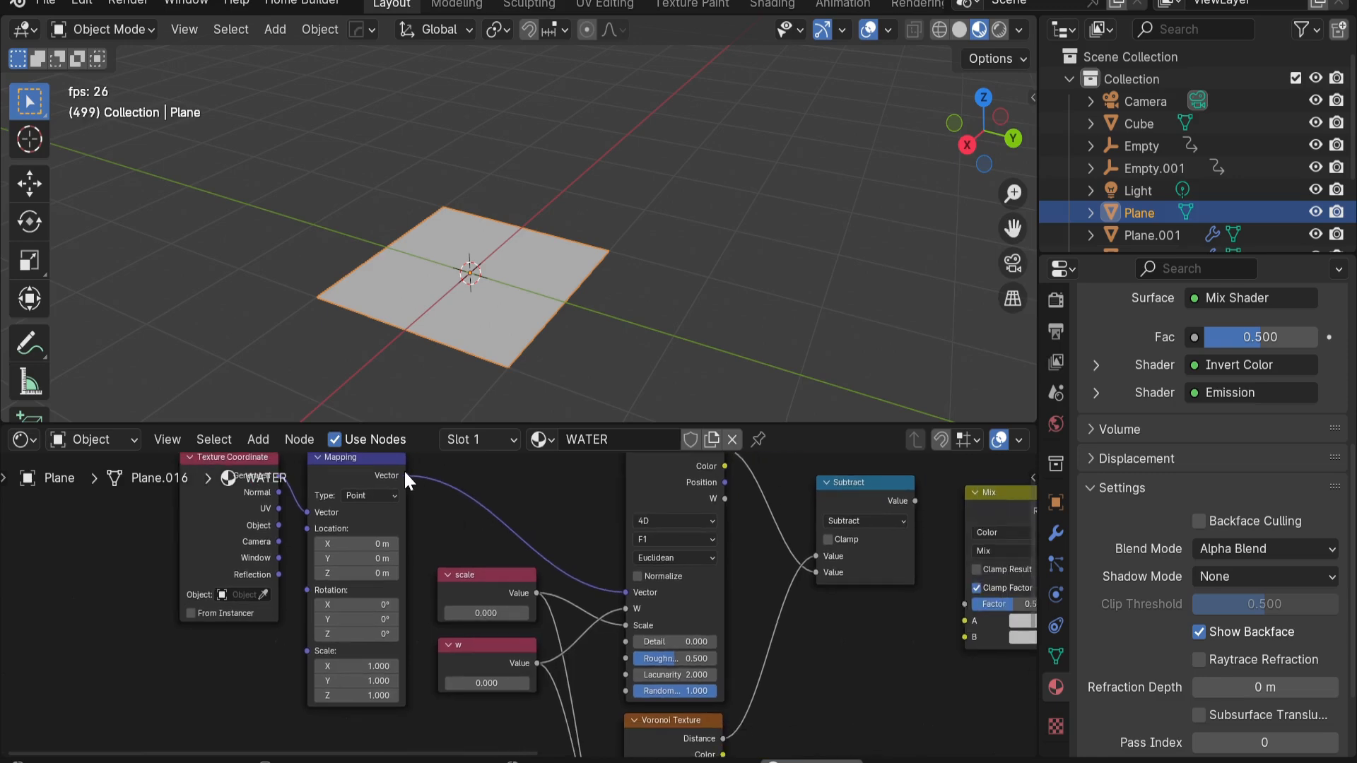
drag(406, 474, 626, 657)
middle_drag(591, 467, 399, 671)
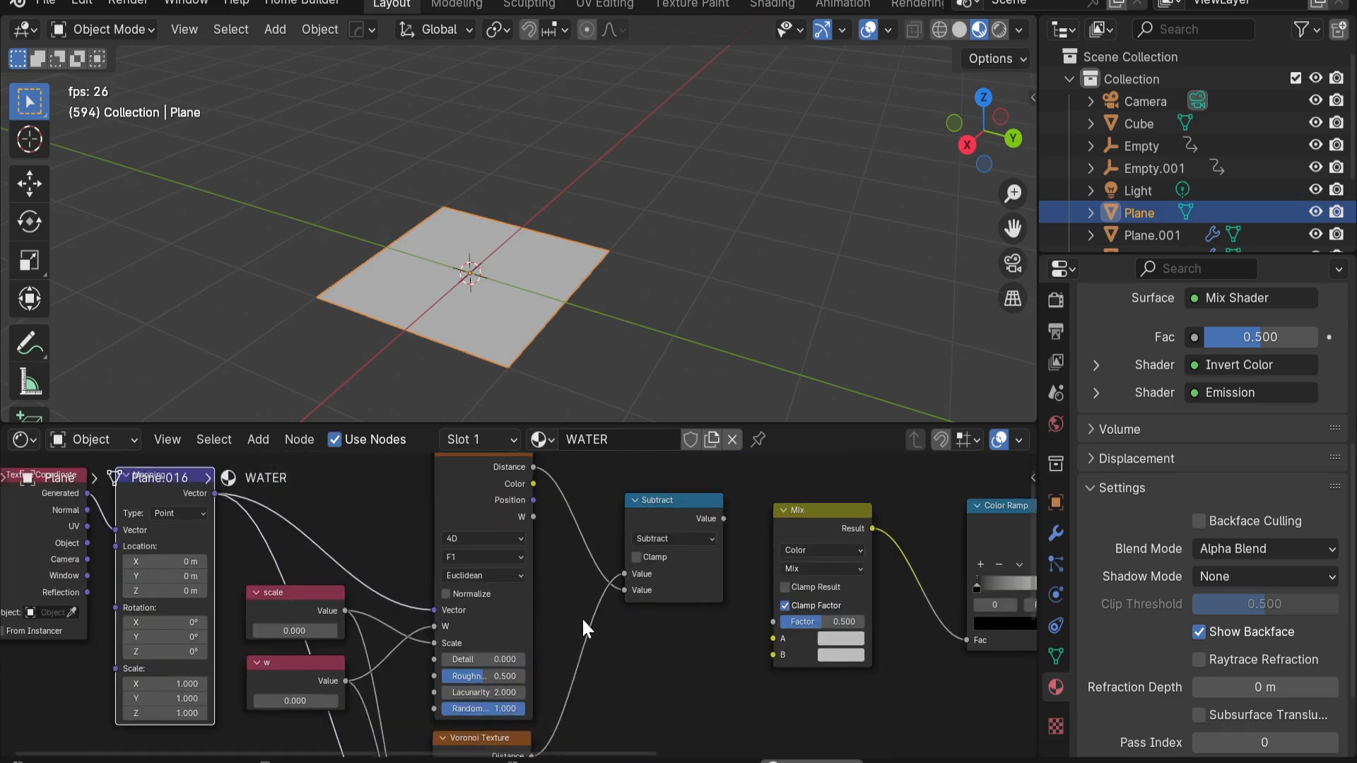
Connect the Subtract node's output to both the A and B inputs of the Mix node
scroll(583, 608, up, 3)
middle_drag(612, 315, 637, 290)
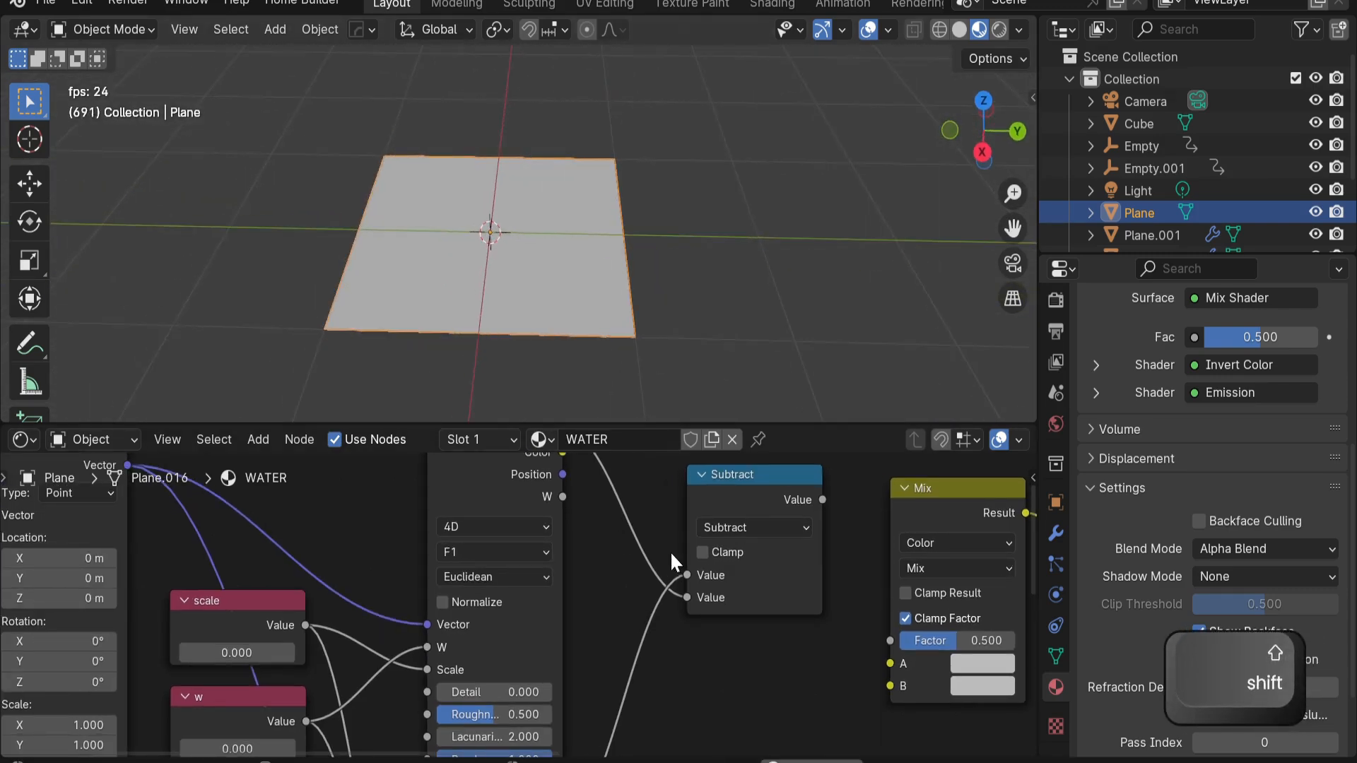
scroll(670, 550, down, 2)
middle_drag(671, 550, 361, 577)
scroll(424, 573, down, 2)
scroll(513, 565, up, 1)
middle_drag(488, 598, 526, 583)
scroll(506, 552, up, 1)
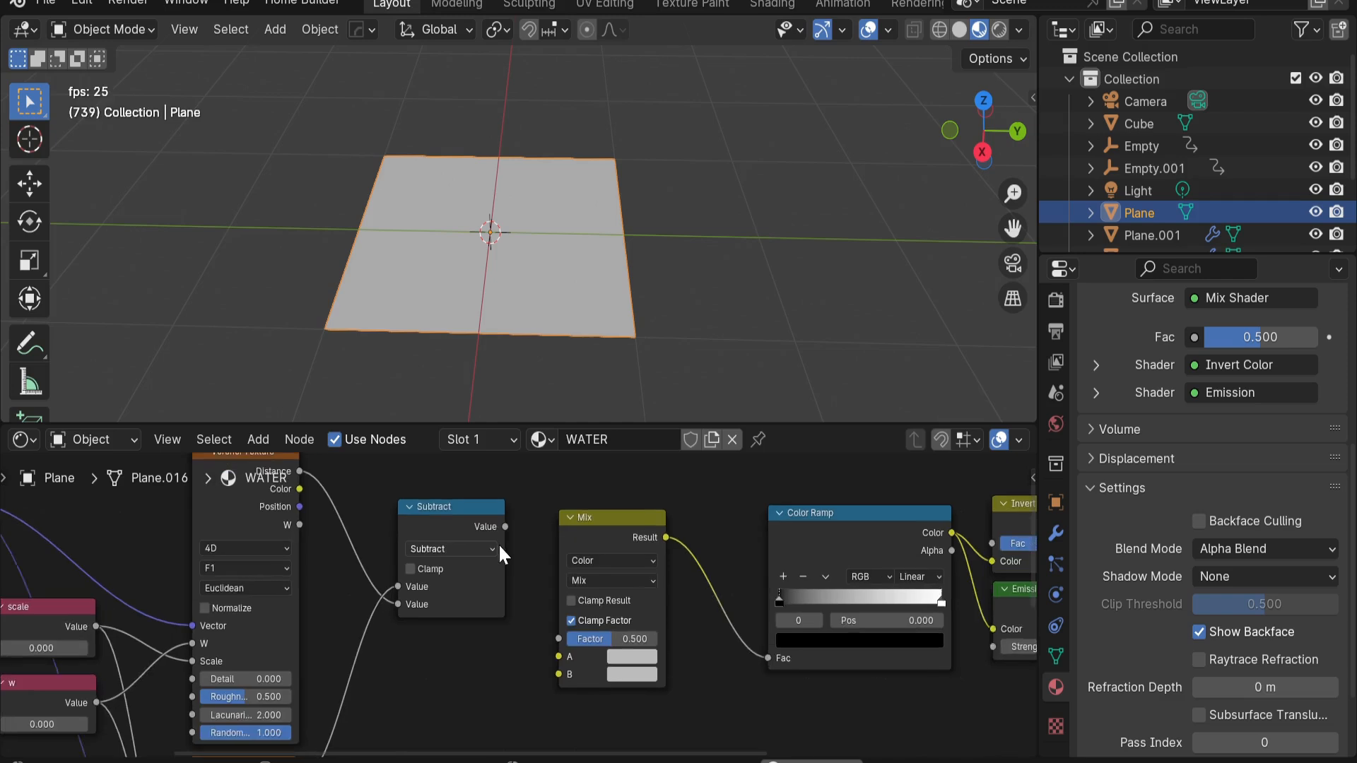
scroll(504, 527, up, 1)
drag(504, 521, 562, 660)
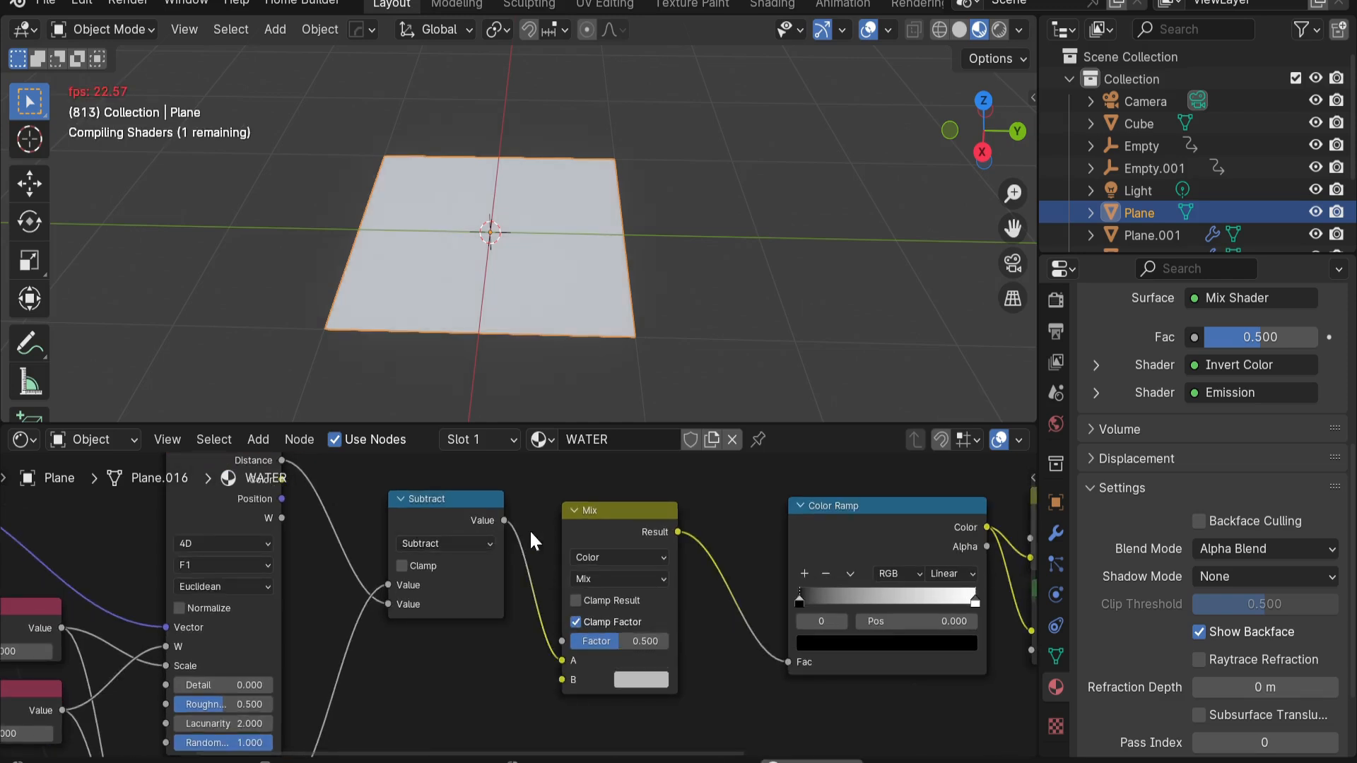
drag(504, 521, 563, 680)
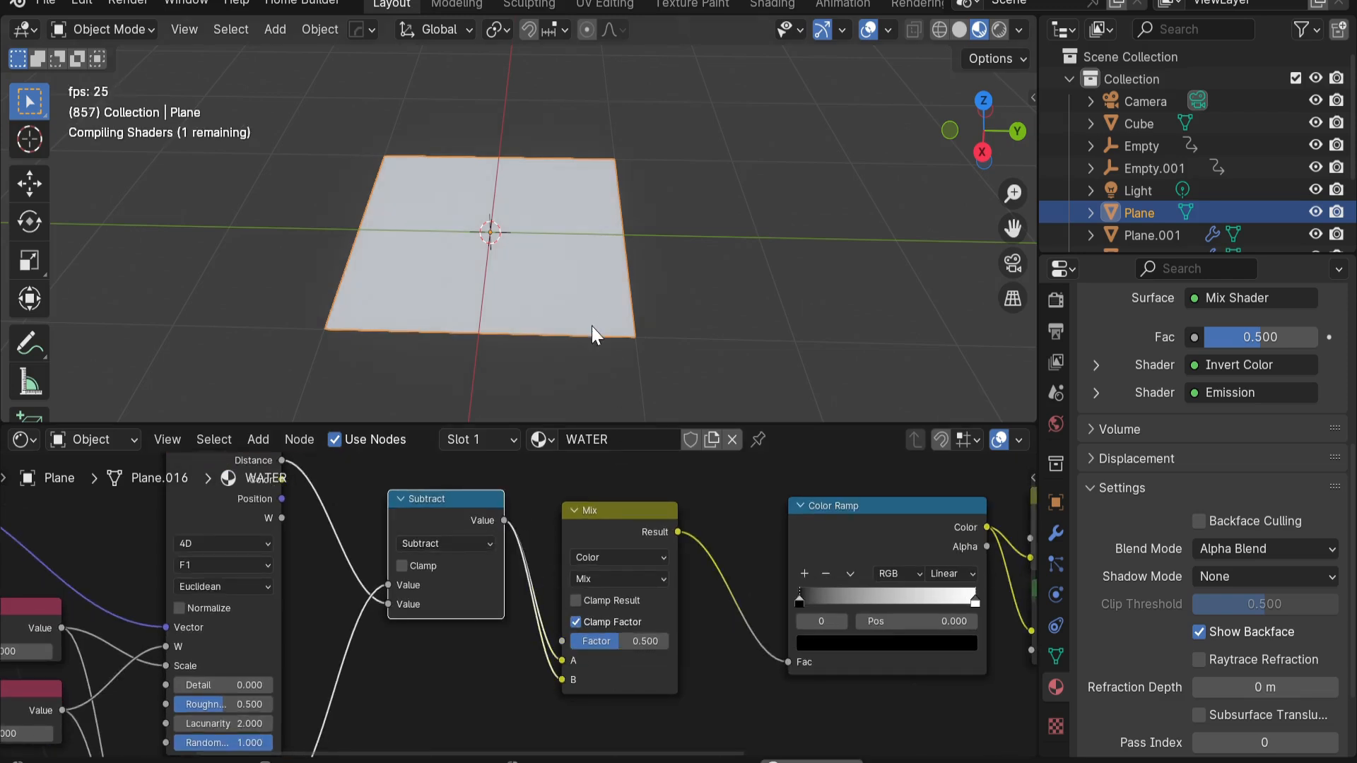
Move the Color Ramp's white stop to about 0.166 and its black stop to about 0.036
shift+middle_drag(930, 635, 671, 640)
scroll(753, 624, up, 2)
drag(740, 609, 556, 628)
scroll(568, 614, up, 5)
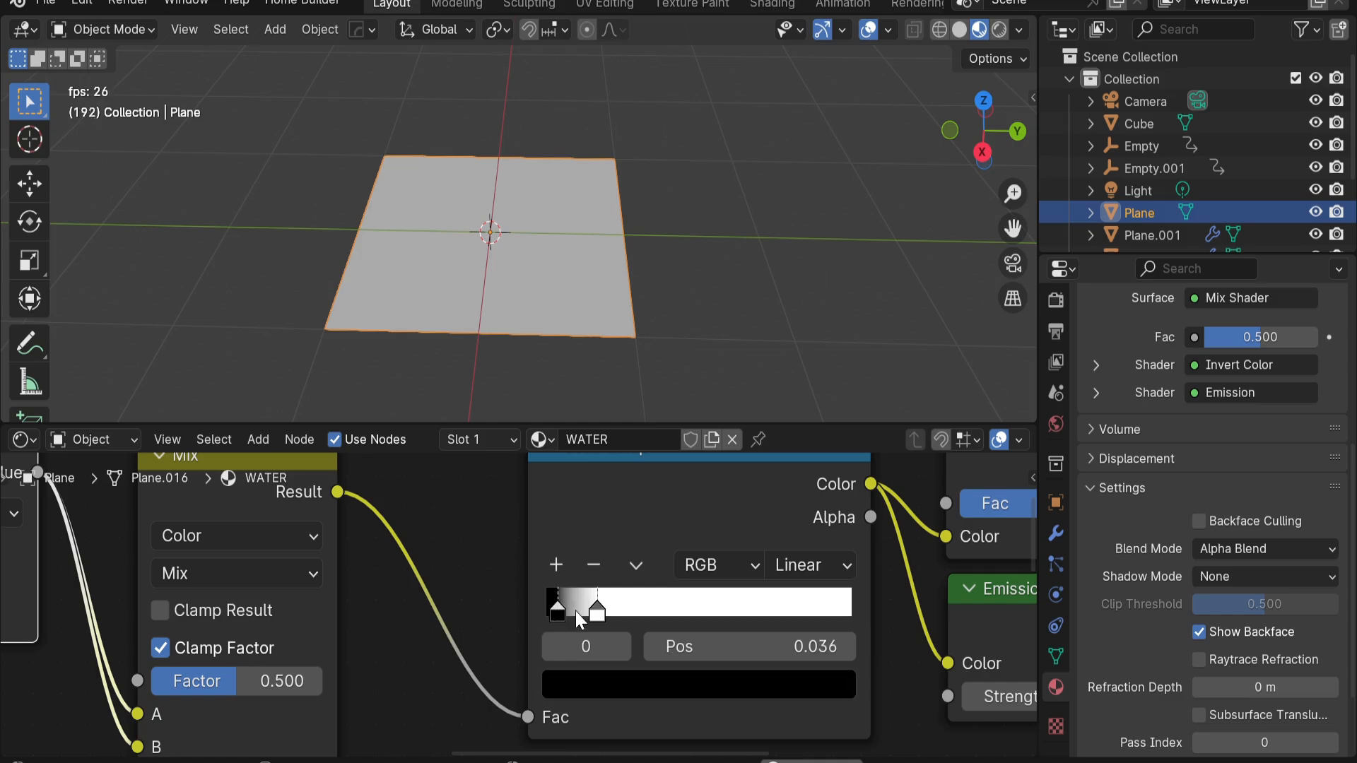
Add a stop at about 0.112 between the Color Ramp's black and white stops and color it medium blue
ctrl+click(576, 610)
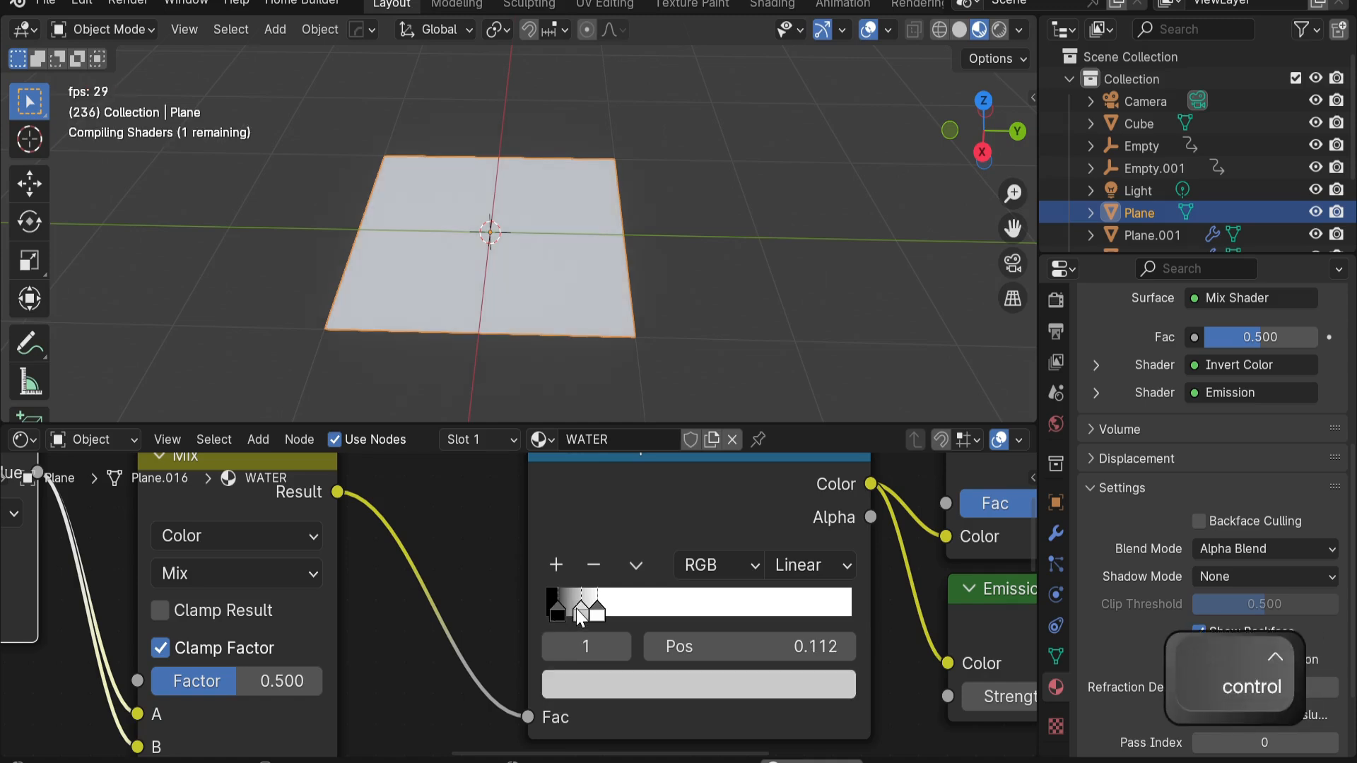
click(583, 687)
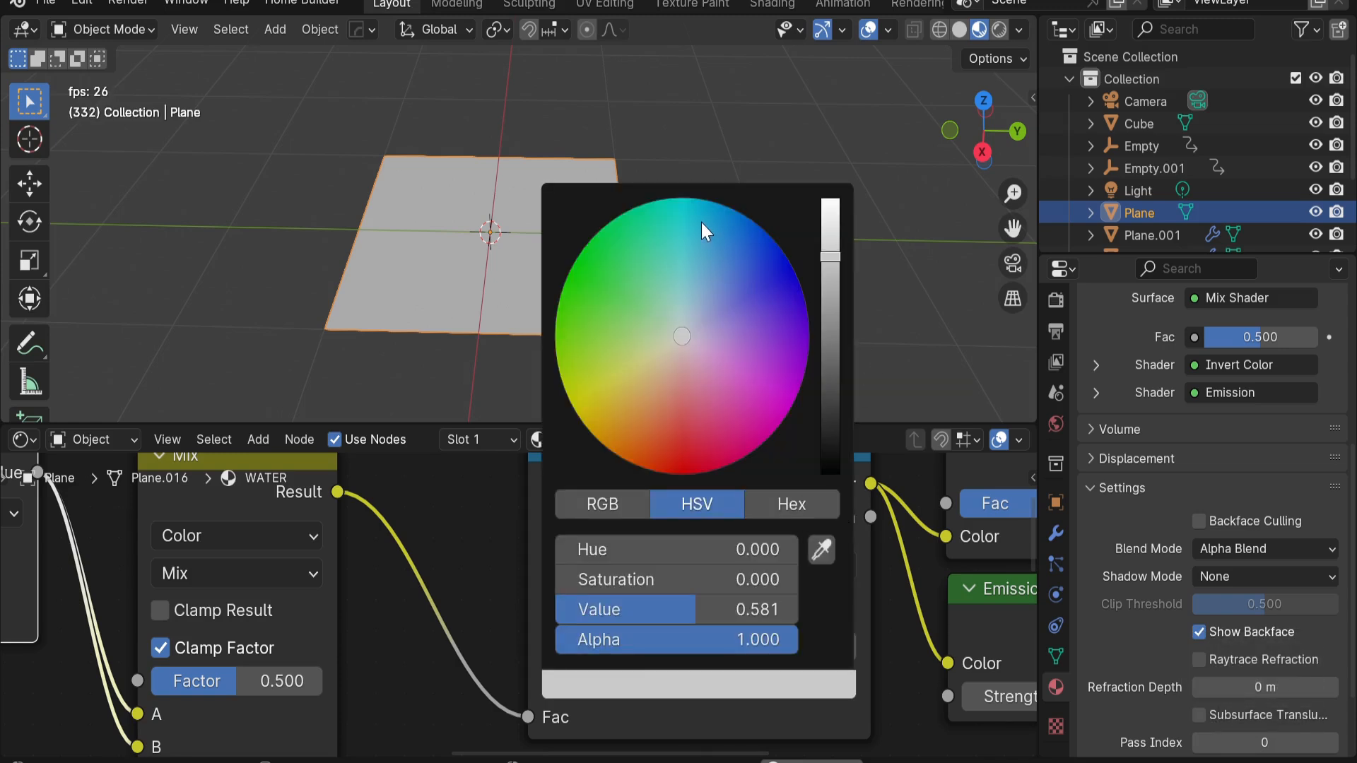
mouse_move(702, 222)
mouse_down()
mouse_move(704, 210)
mouse_move(747, 218)
mouse_move(736, 209)
mouse_up()
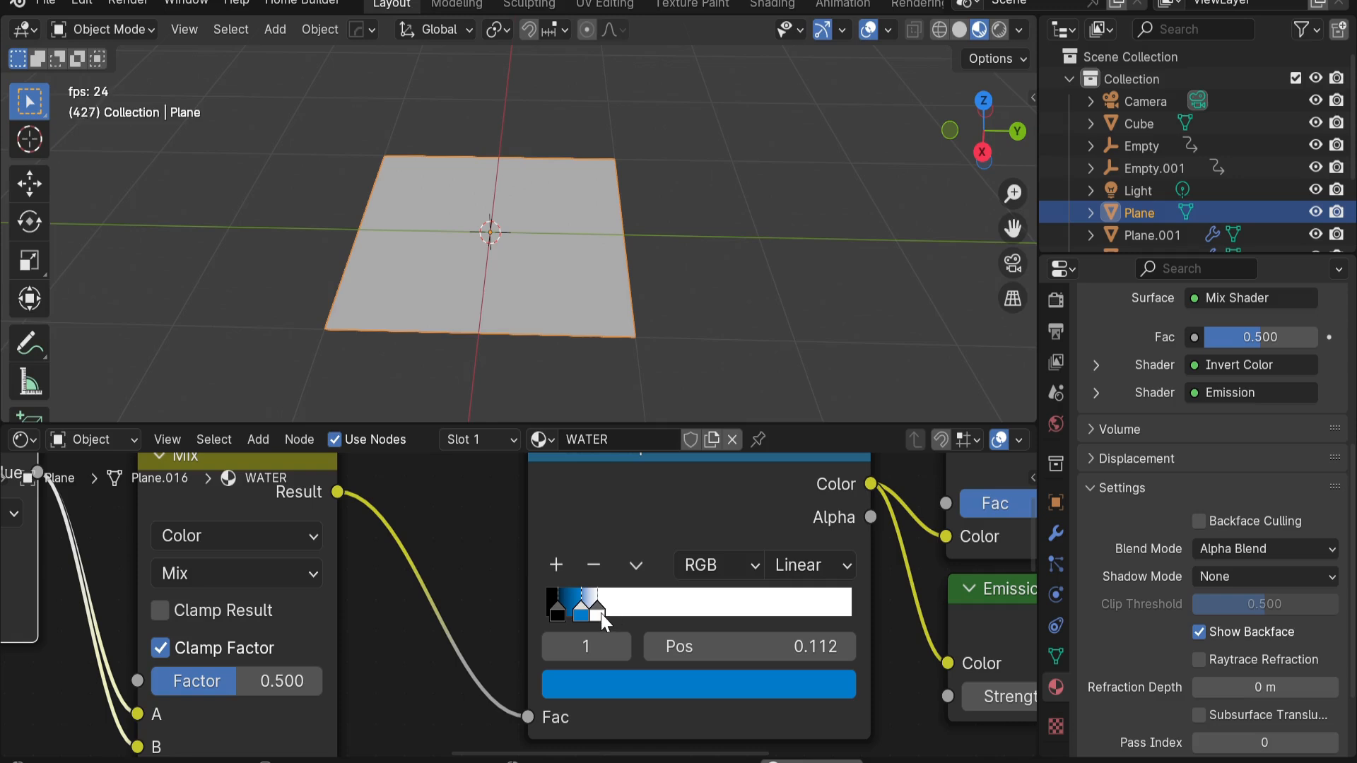
Color the Color Ramp's white stop deep blue with hue 0.661, saturation 1 and value 1
click(601, 614)
click(595, 690)
drag(770, 249, 776, 242)
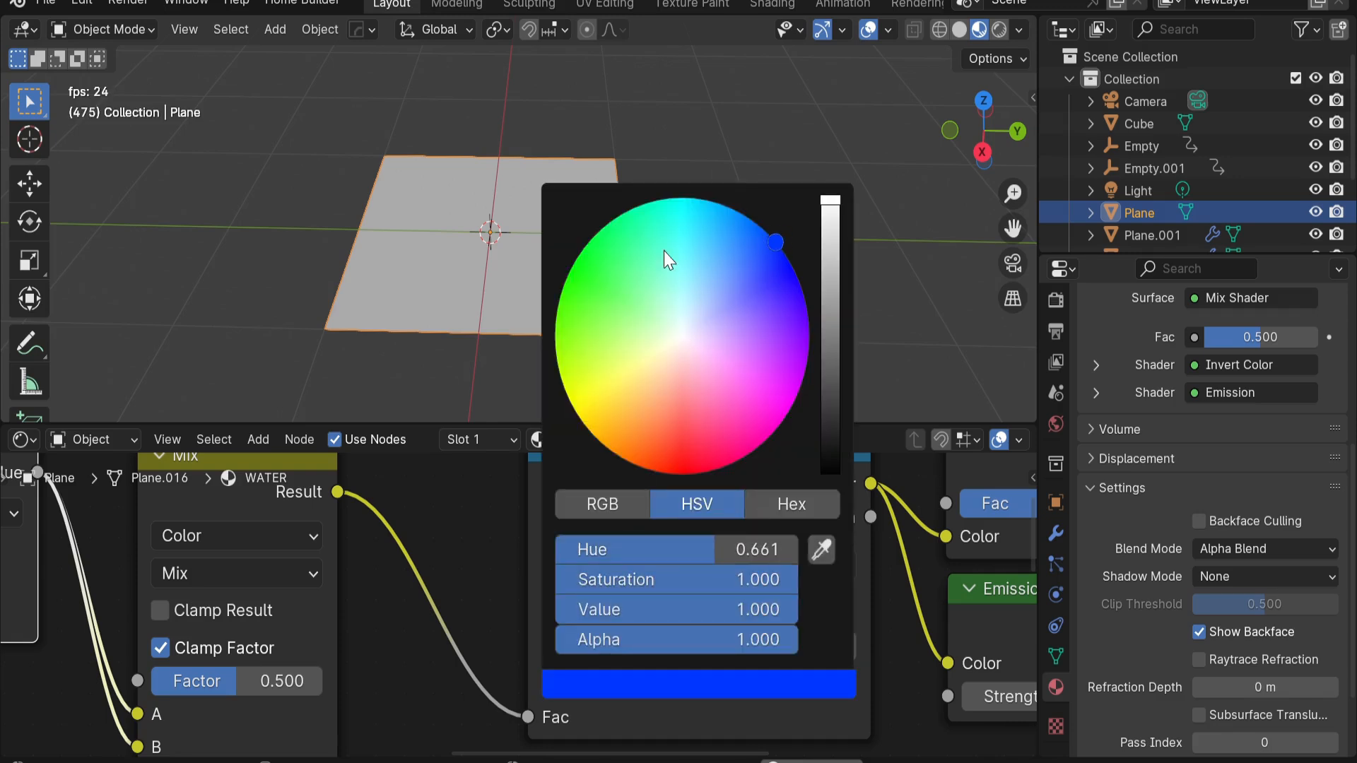
click(736, 354)
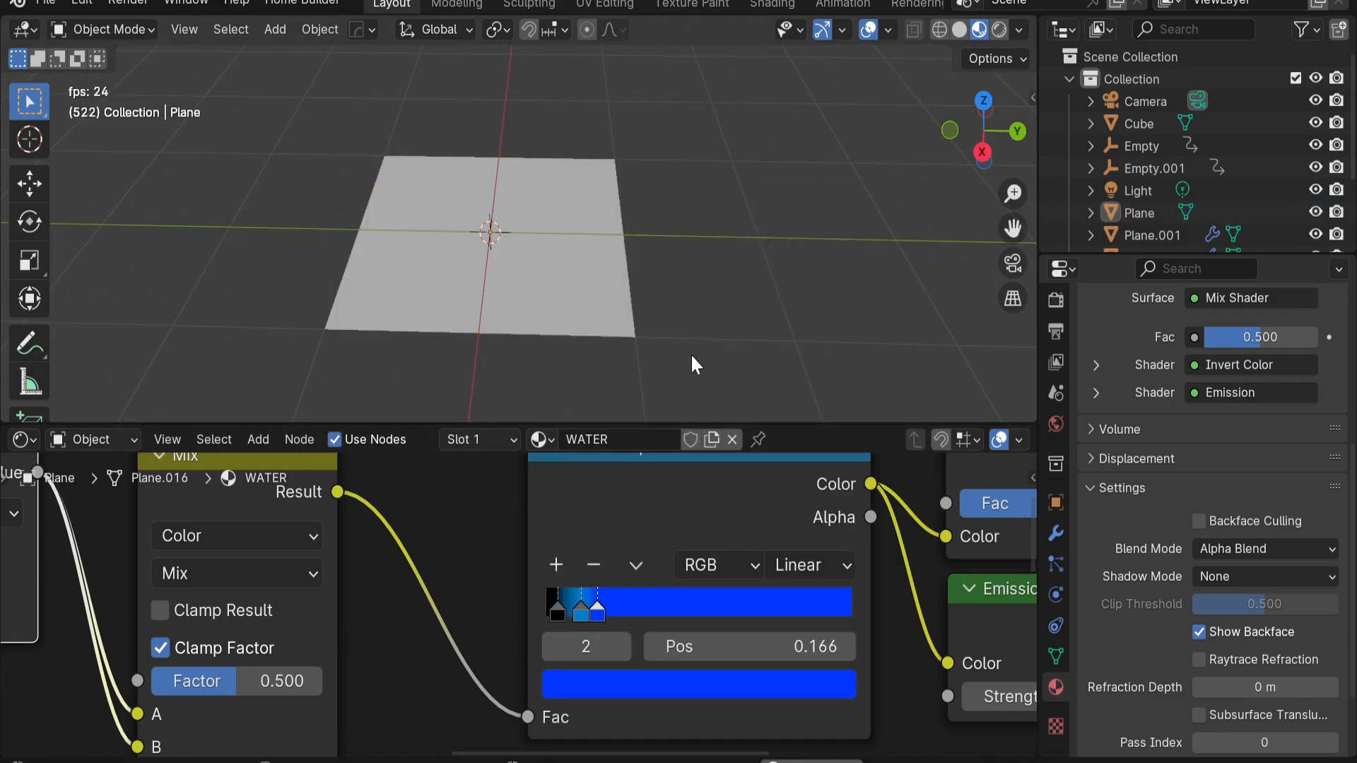
Change the color of the Color Ramp's middle stop to bright cyan
click(581, 612)
shift+middle_drag(421, 385, 522, 353)
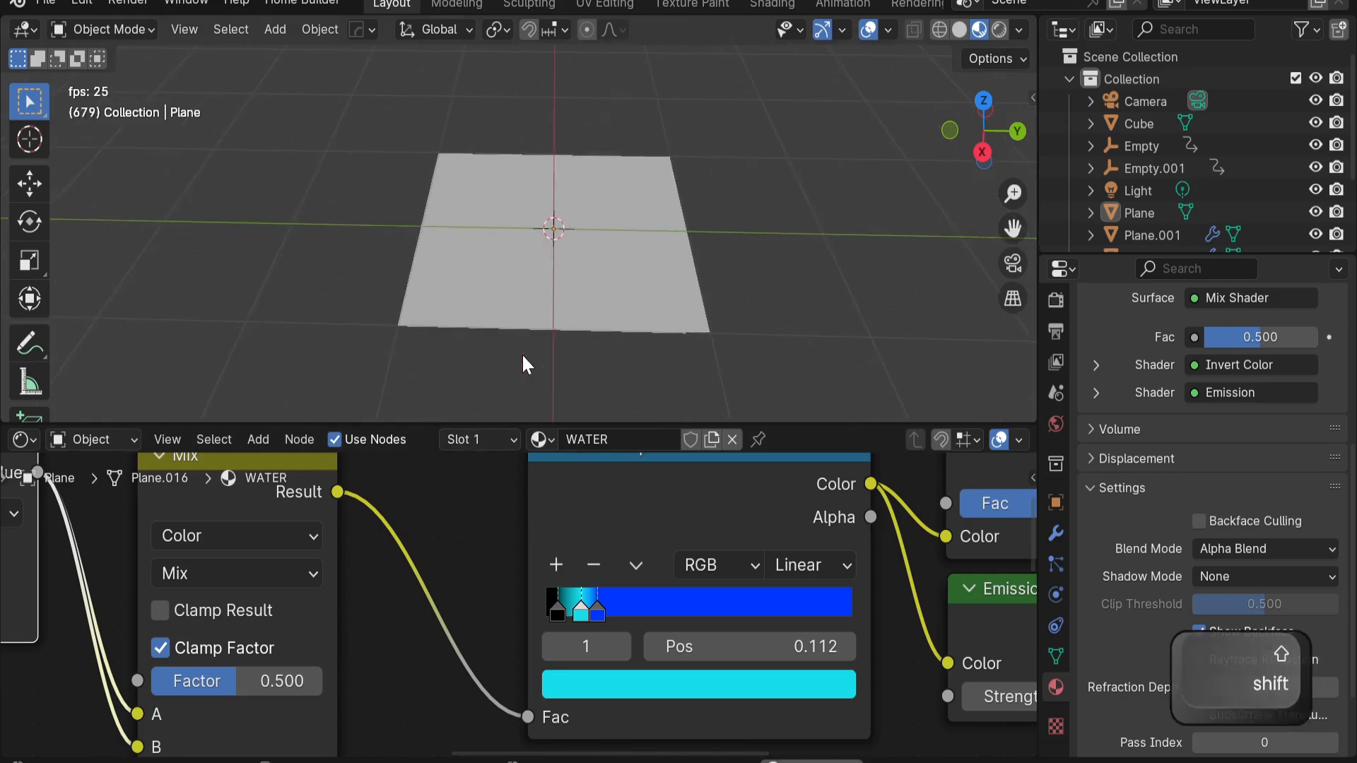
scroll(359, 656, down, 6)
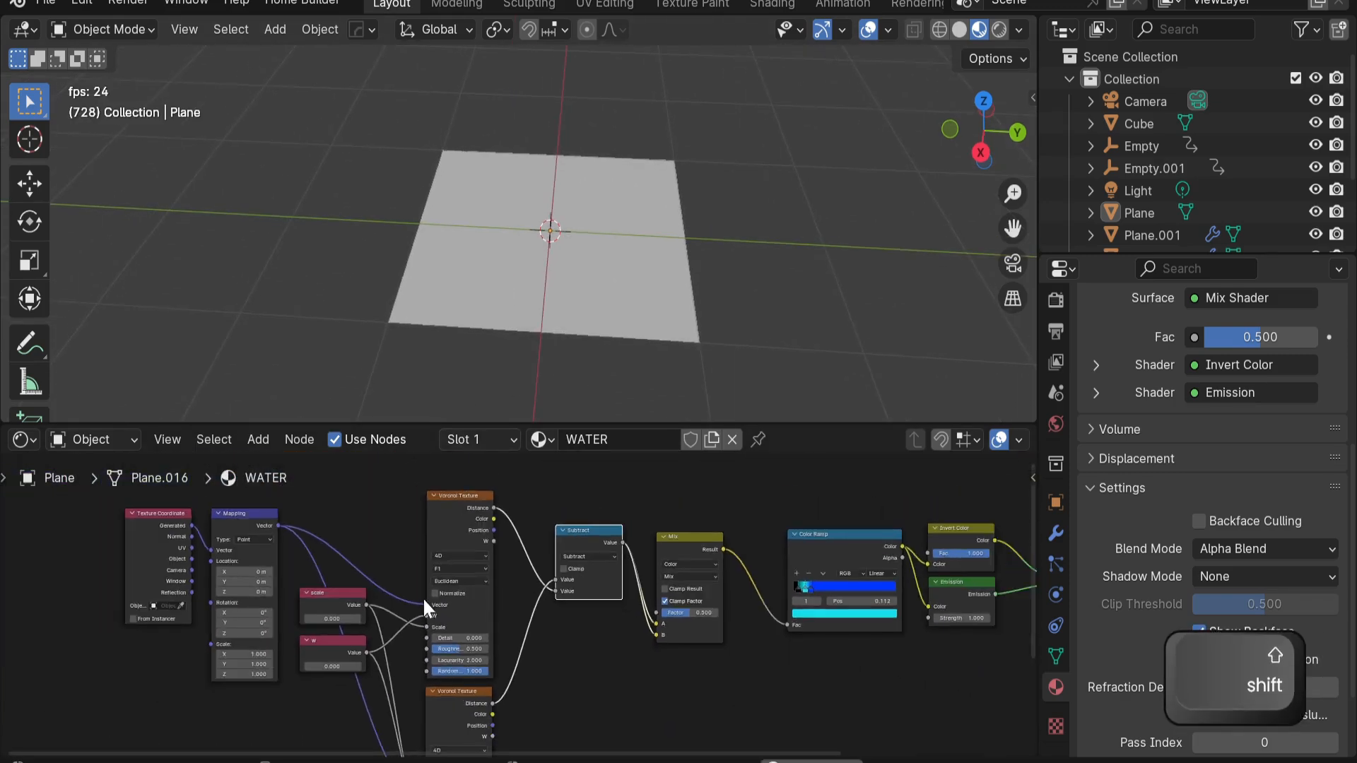
shift+middle_drag(424, 601, 542, 570)
scroll(572, 573, up, 2)
shift+middle_drag(573, 523, 410, 543)
middle_drag(648, 290, 640, 247)
scroll(537, 594, down, 4)
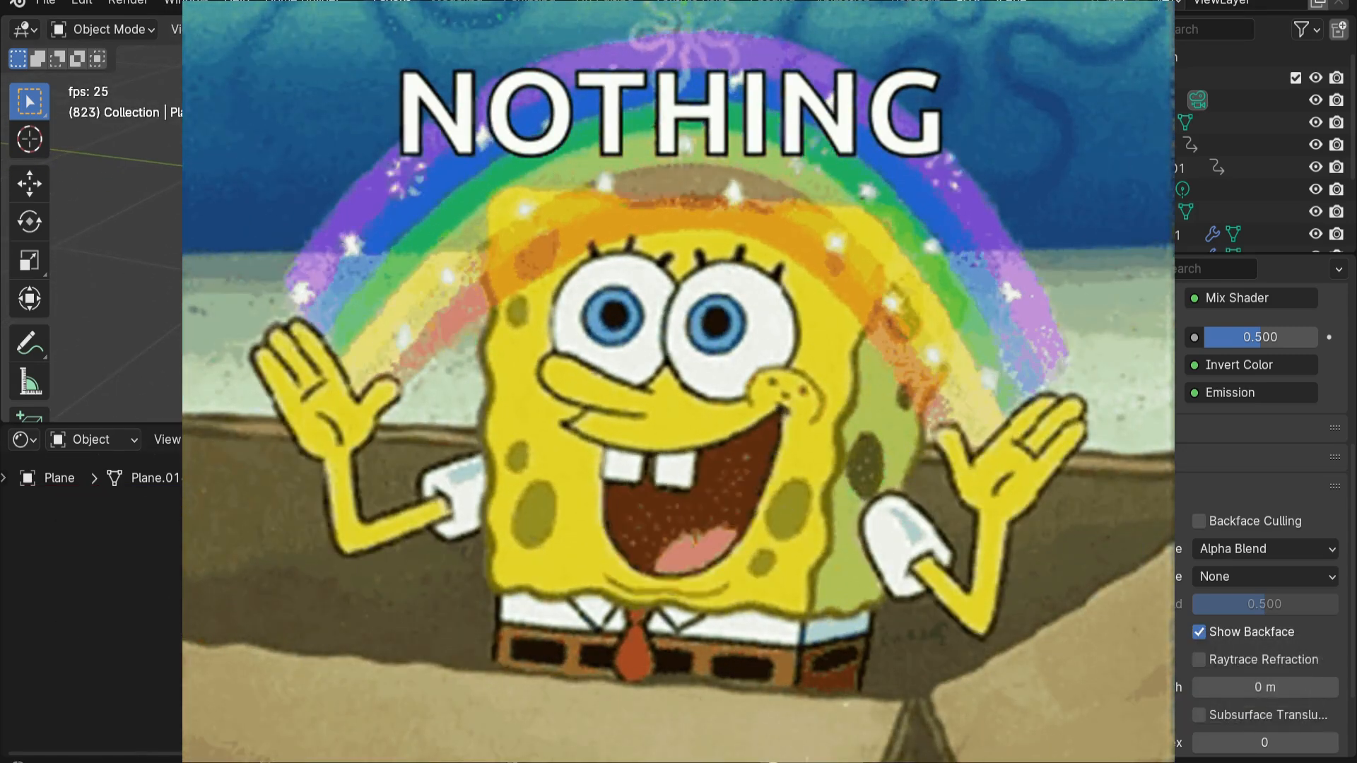
scroll(499, 583, up, 6)
middle_drag(499, 583, 569, 628)
scroll(512, 557, down, 5)
scroll(499, 577, up, 5)
scroll(559, 623, up, 3)
middle_drag(428, 584, 621, 581)
scroll(543, 543, up, 4)
middle_drag(550, 539, 495, 564)
scroll(519, 566, up, 2)
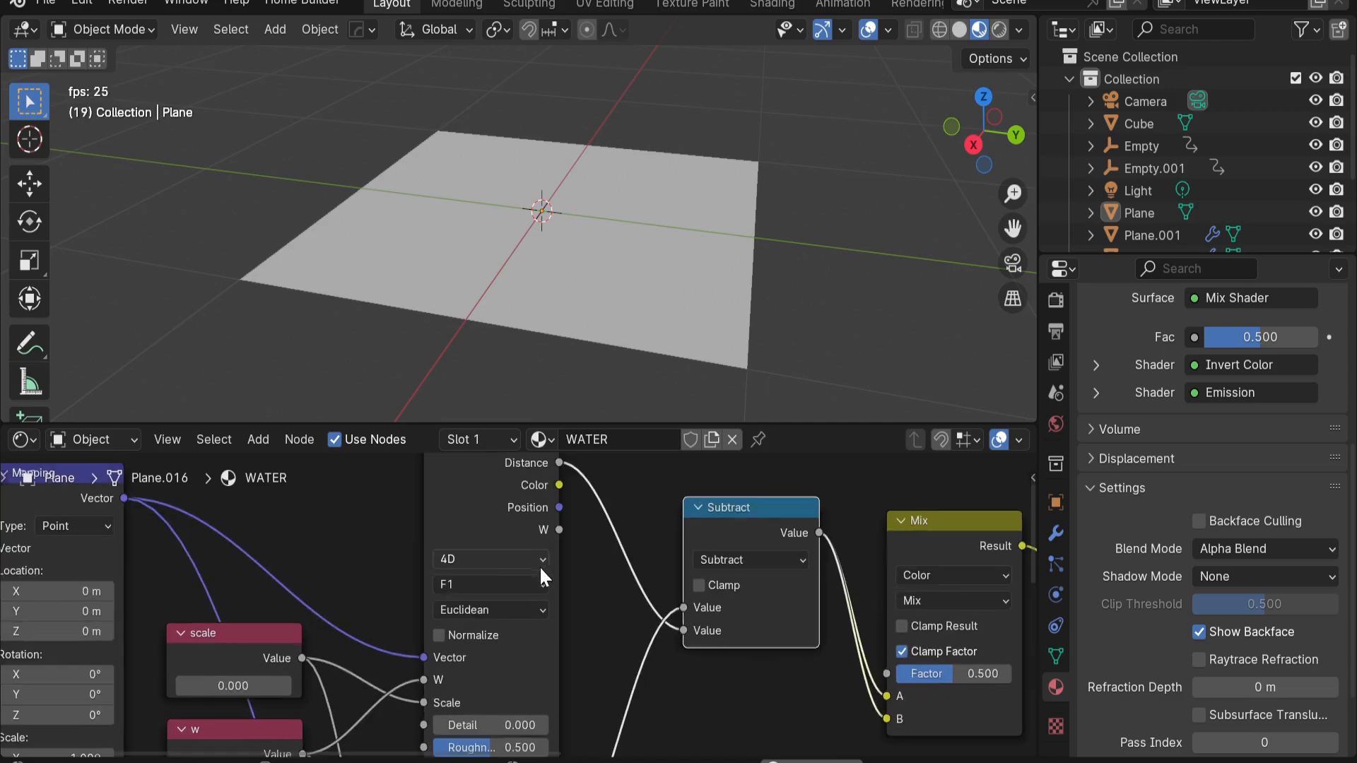
middle_drag(587, 351, 612, 334)
scroll(605, 337, down, 3)
shift+middle_drag(606, 334, 593, 315)
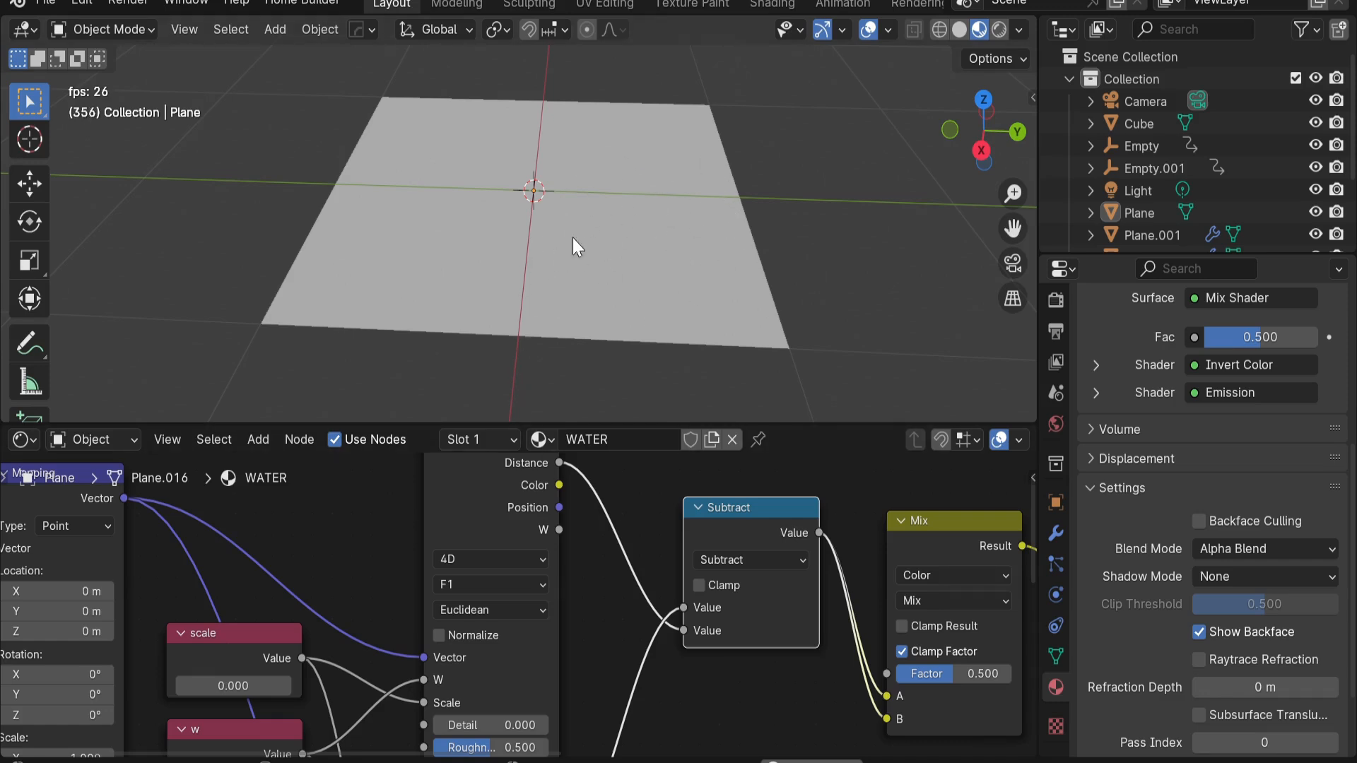
Try the Smooth F1 feature output on the upper 4D Voronoi Texture
scroll(609, 647, up, 1)
middle_drag(474, 498, 489, 550)
click(489, 555)
middle_drag(488, 667, 489, 558)
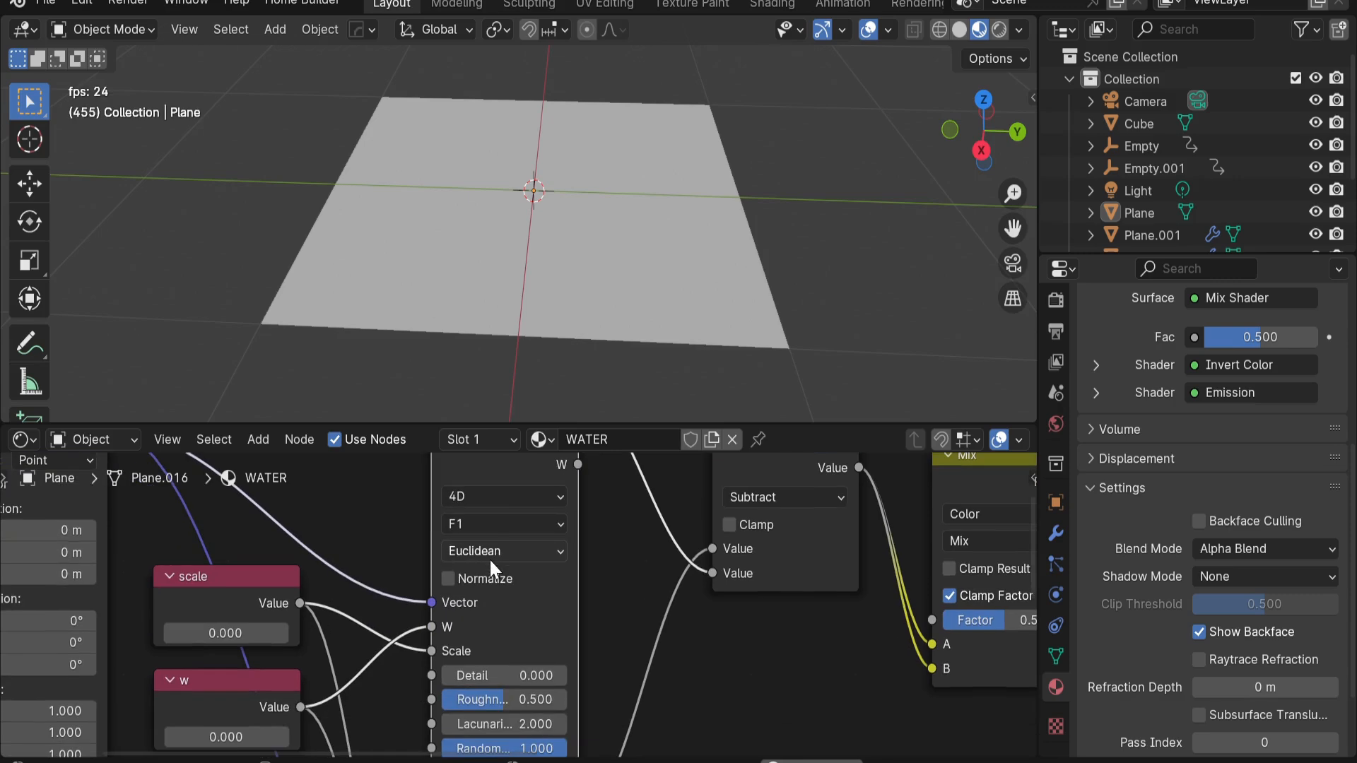
click(490, 525)
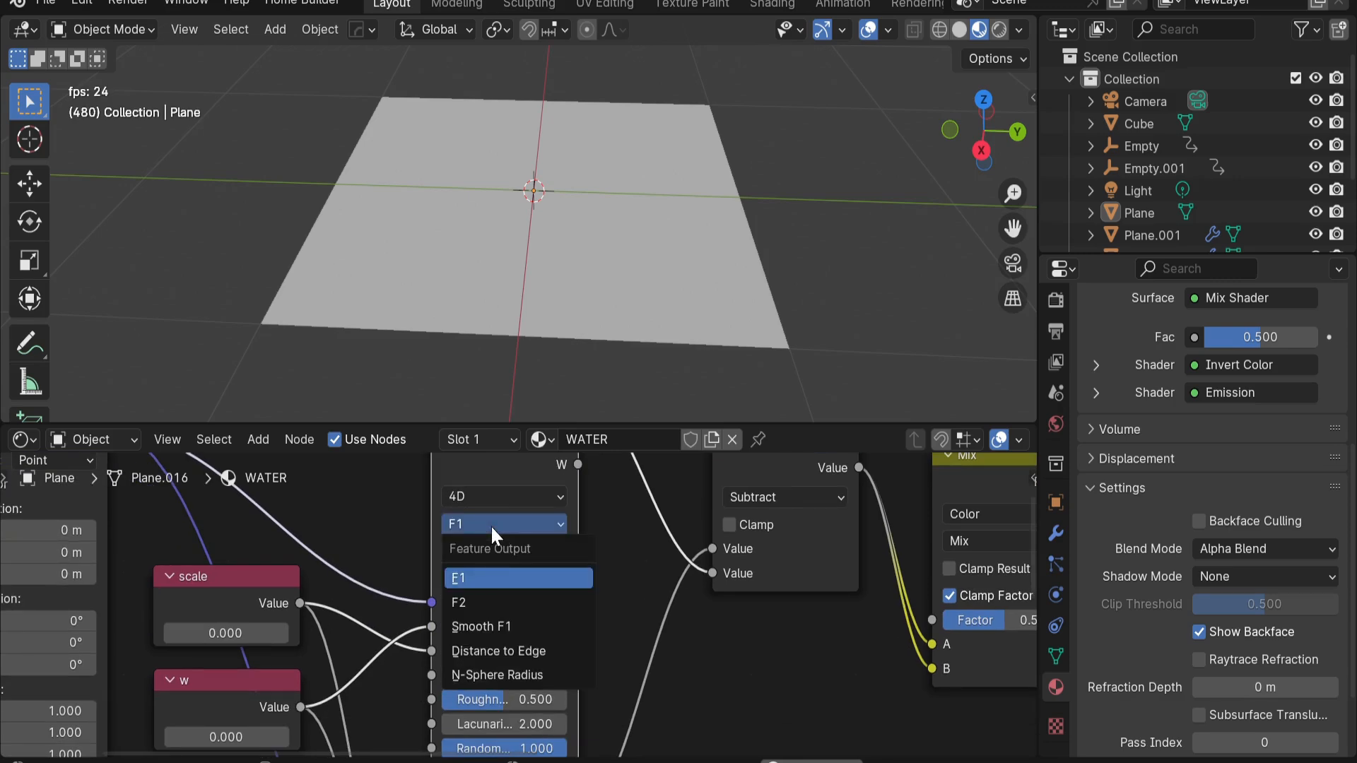
click(500, 625)
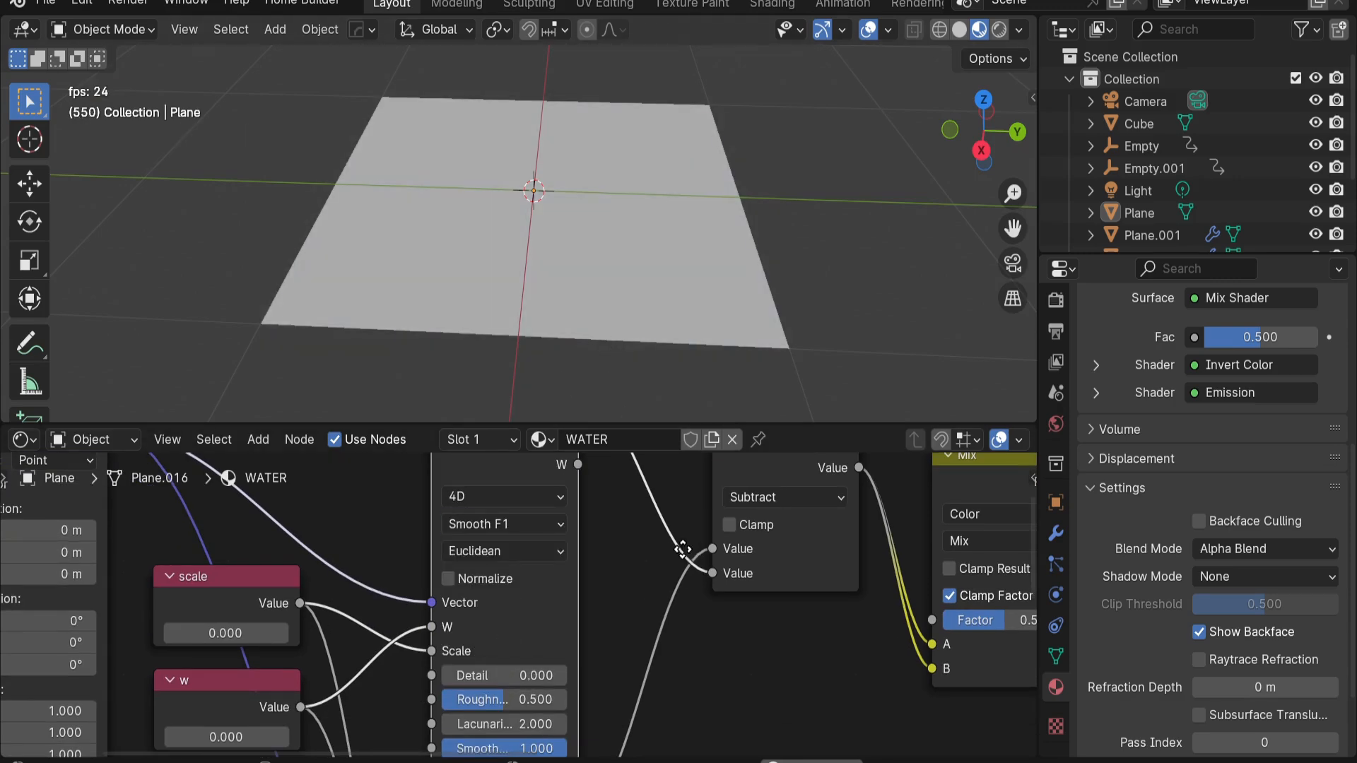
Reconnect the Invert Color output from the Mix Shader's first Shader input to its Fac input
shift+middle_drag(683, 550, 588, 579)
scroll(589, 578, down, 1)
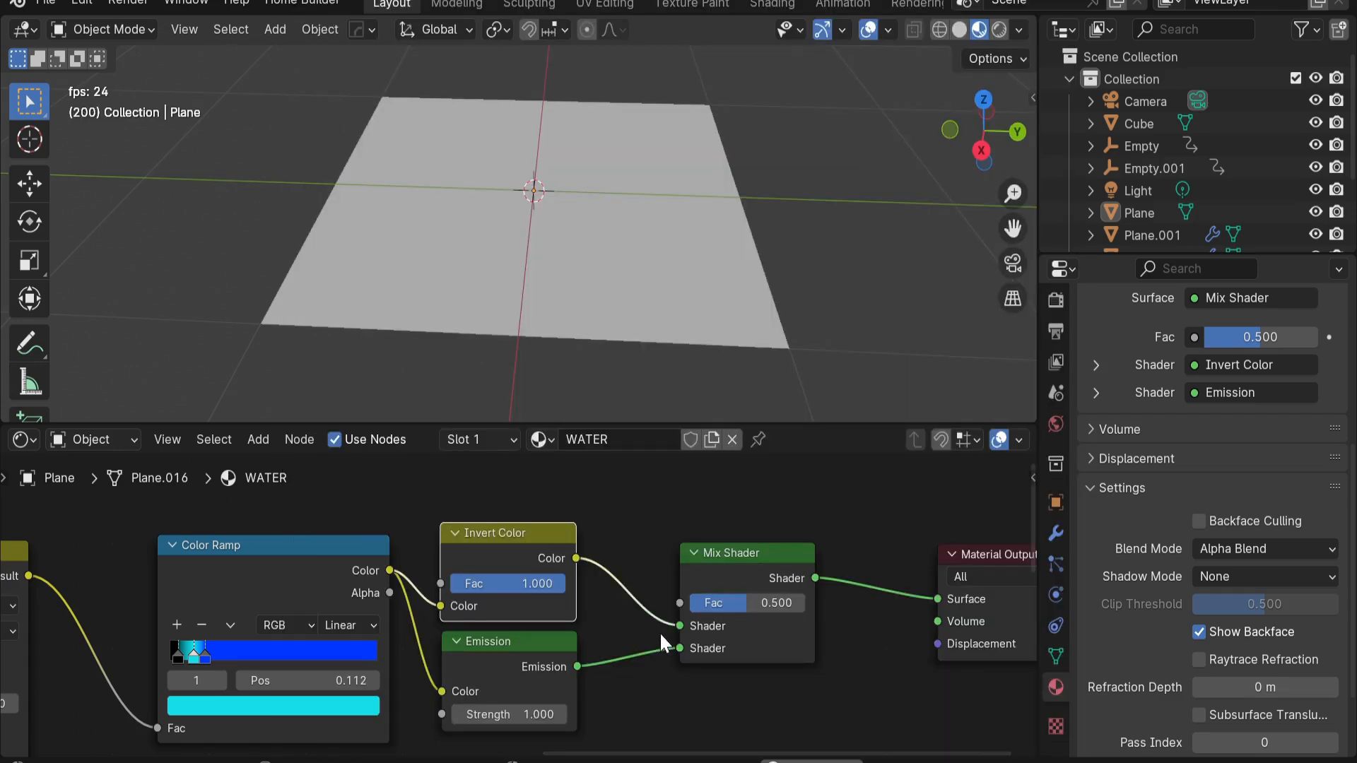
drag(680, 625, 677, 600)
click(636, 557)
middle_drag(571, 582, 497, 555)
scroll(495, 559, up, 1)
click(431, 628)
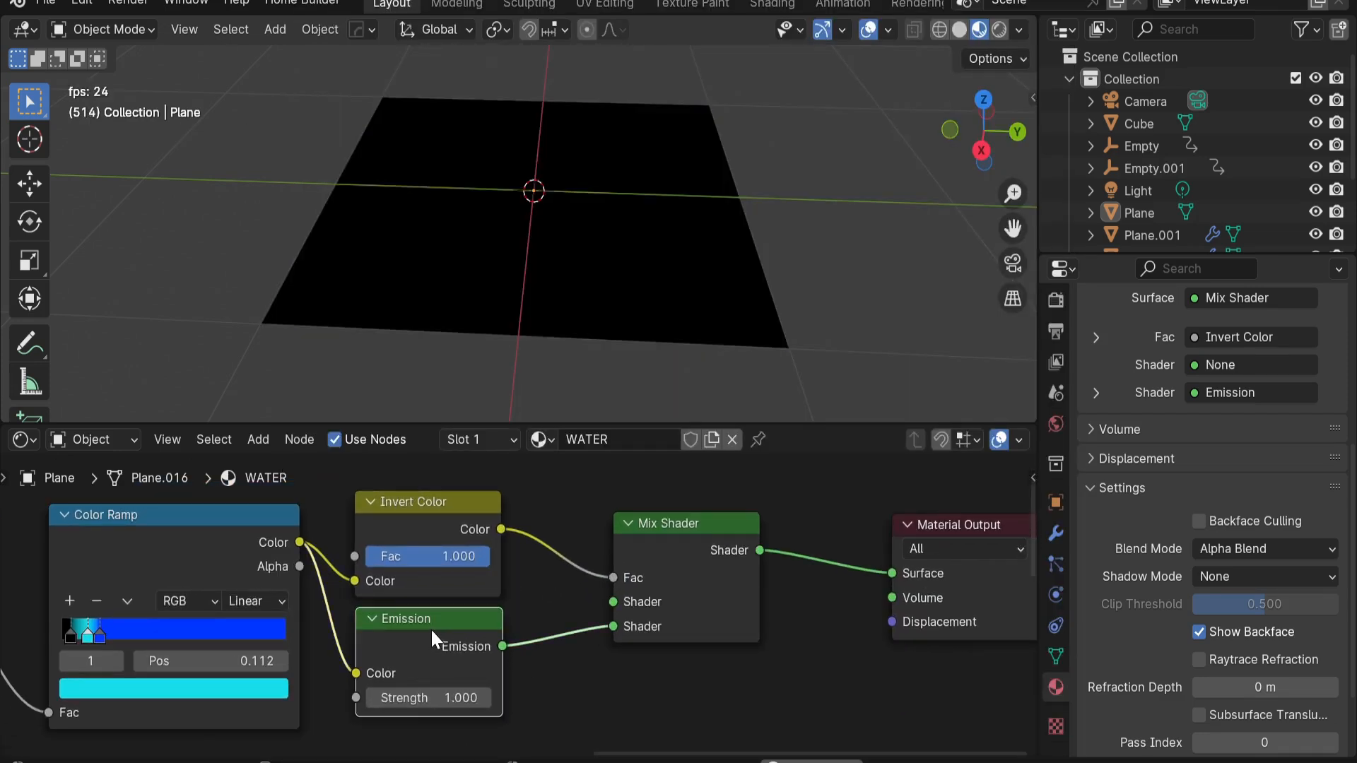
Move the Emission link from the Mix Shader's second Shader input to its first Shader input
middle_drag(452, 670, 455, 630)
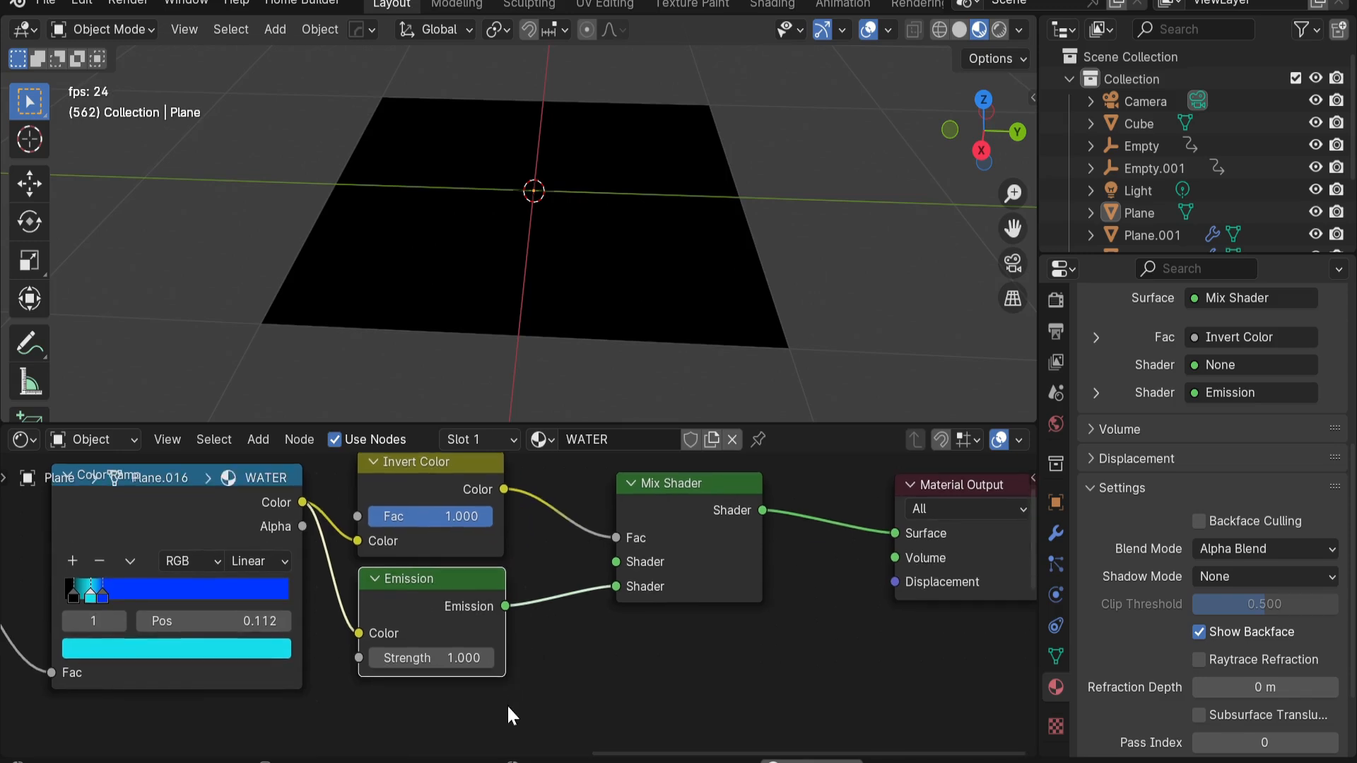
click(507, 704)
drag(615, 585, 615, 560)
middle_drag(606, 603, 618, 571)
Add a Transparent BSDF below the Emission node and connect it to the Mix Shader's second Shader input
key(shift+a)
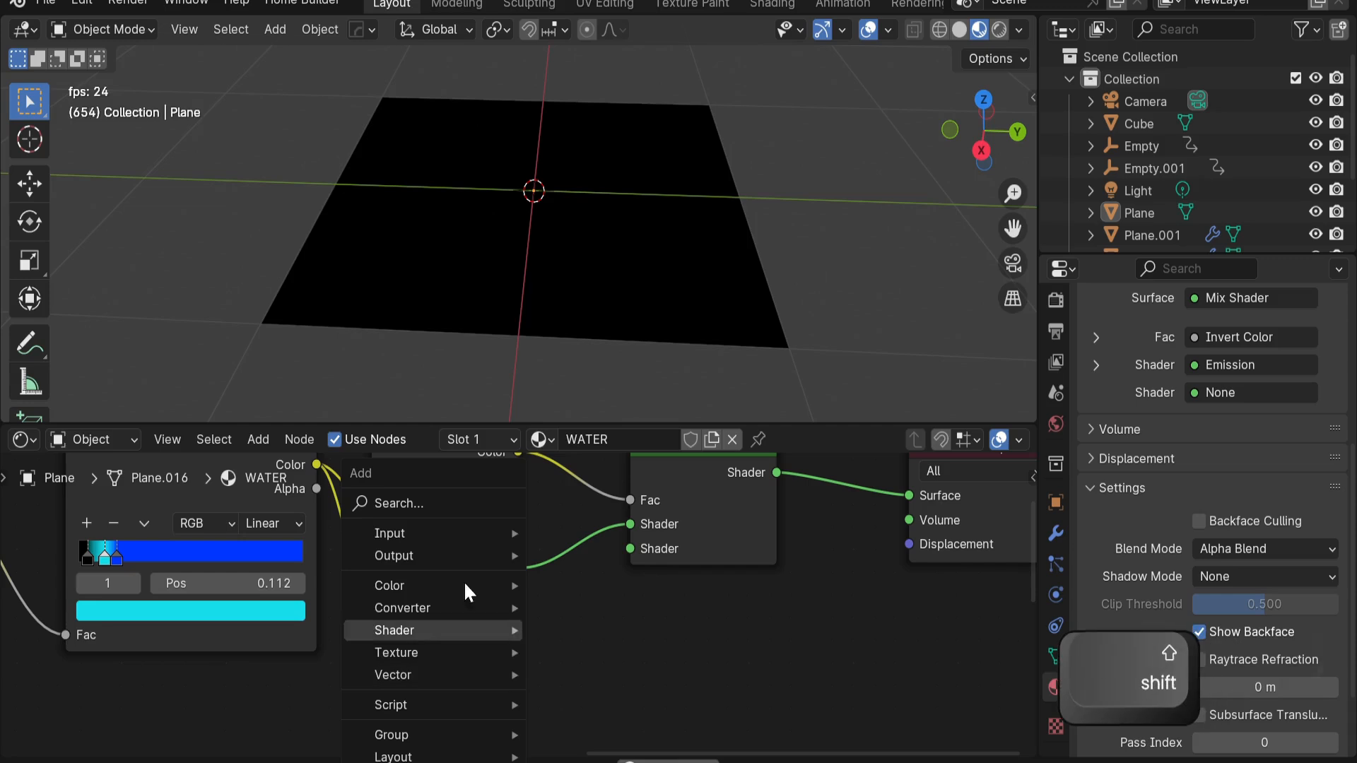
click(465, 498)
text(t)
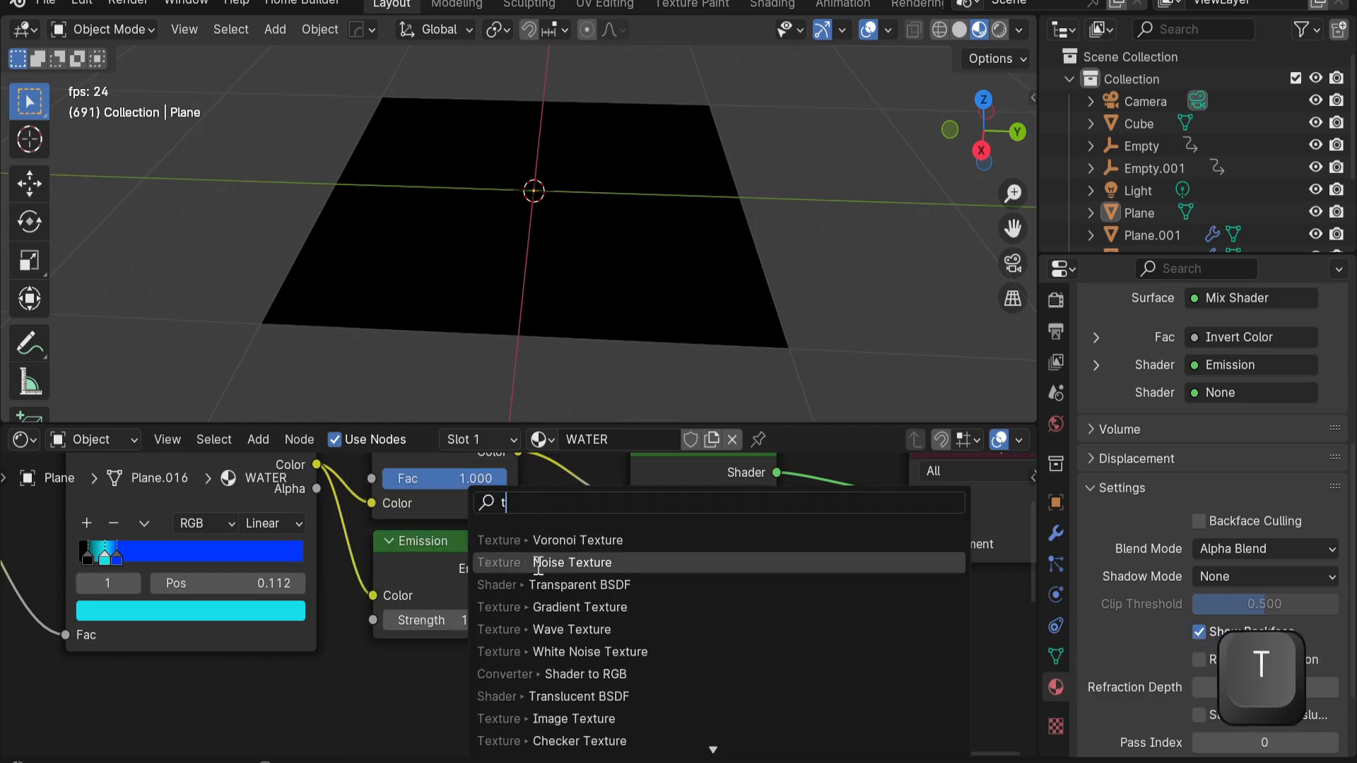
click(615, 585)
click(367, 660)
drag(498, 697, 643, 553)
drag(406, 672, 423, 670)
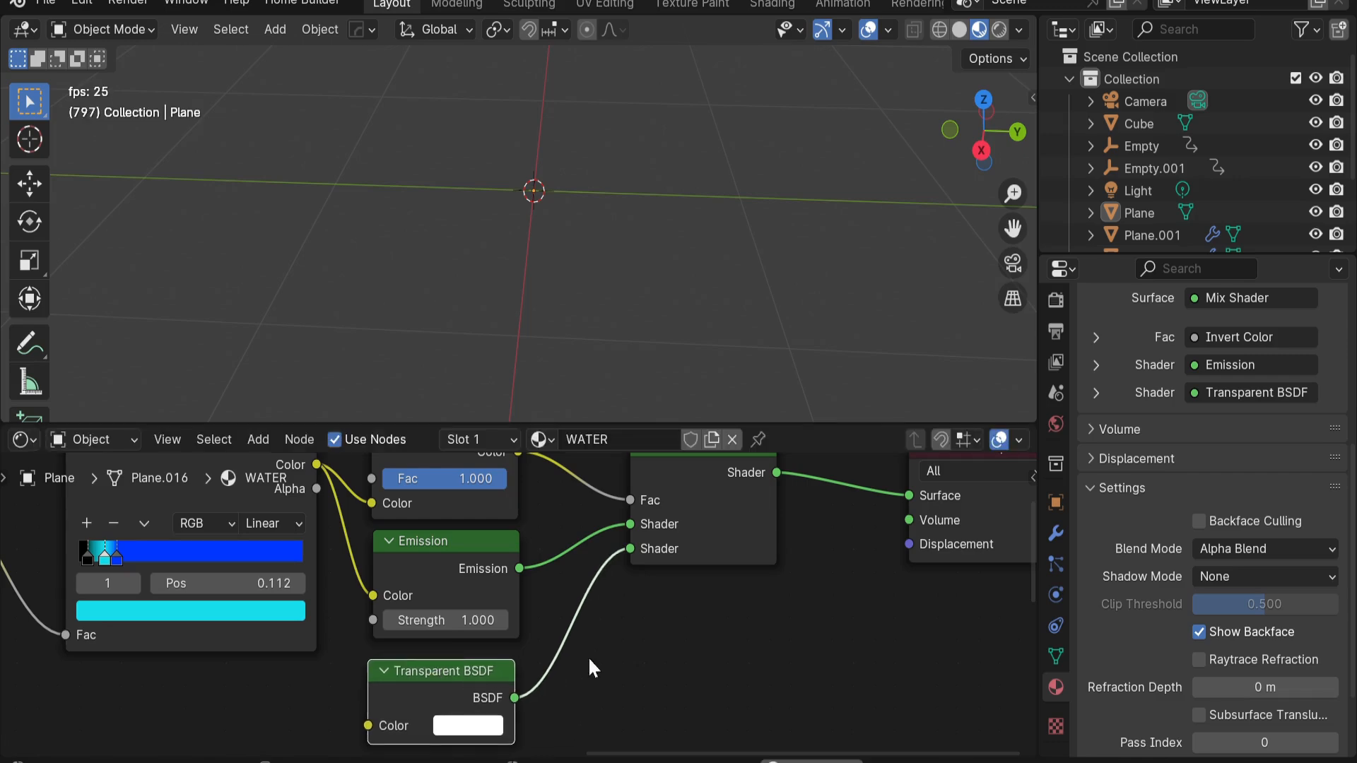
click(590, 656)
Examine the complete WATER node tree, from Texture Coordinate to Material Output, in a maximized node editor
scroll(353, 589, down, 5)
shift+scroll(351, 588, left, 12)
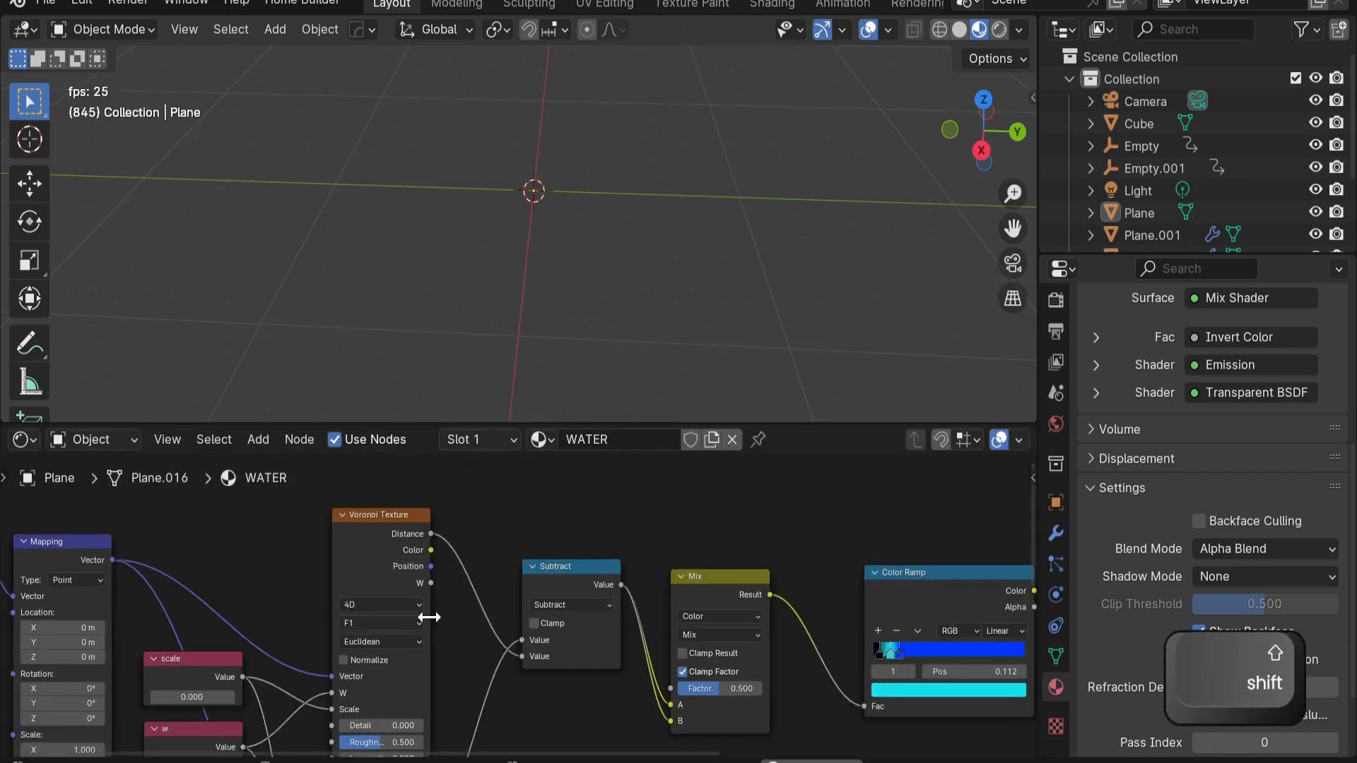
scroll(443, 626, up, 4)
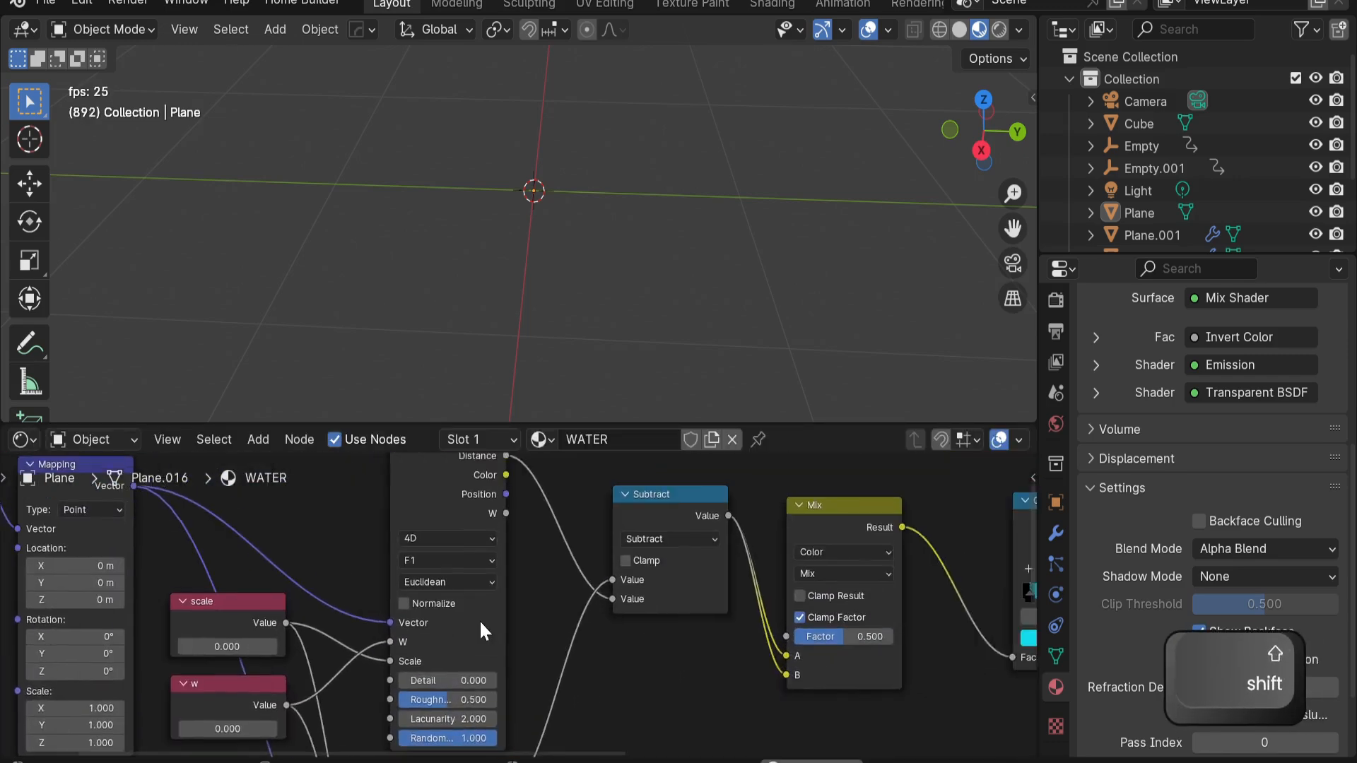
scroll(472, 570, down, 6)
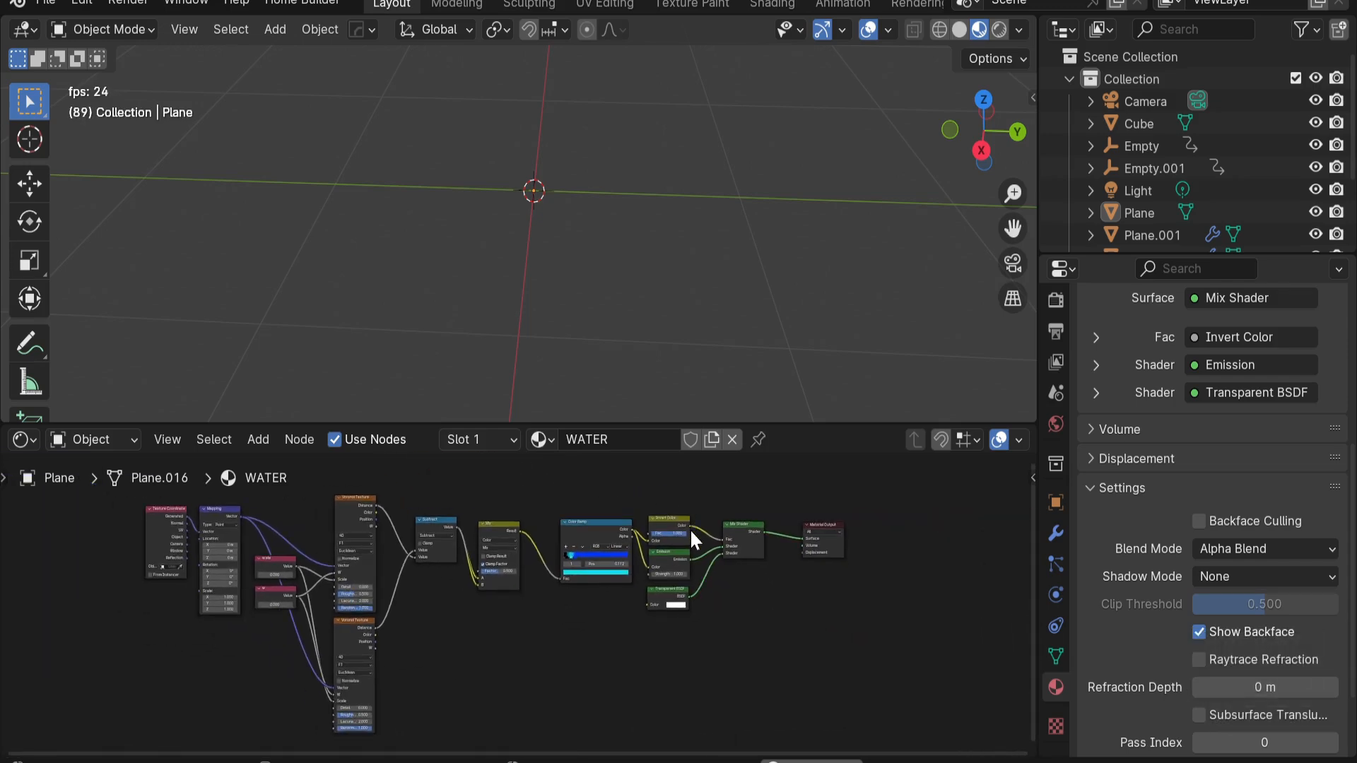
key(ctrl+space)
scroll(697, 463, up, 1)
middle_drag(711, 464, 746, 465)
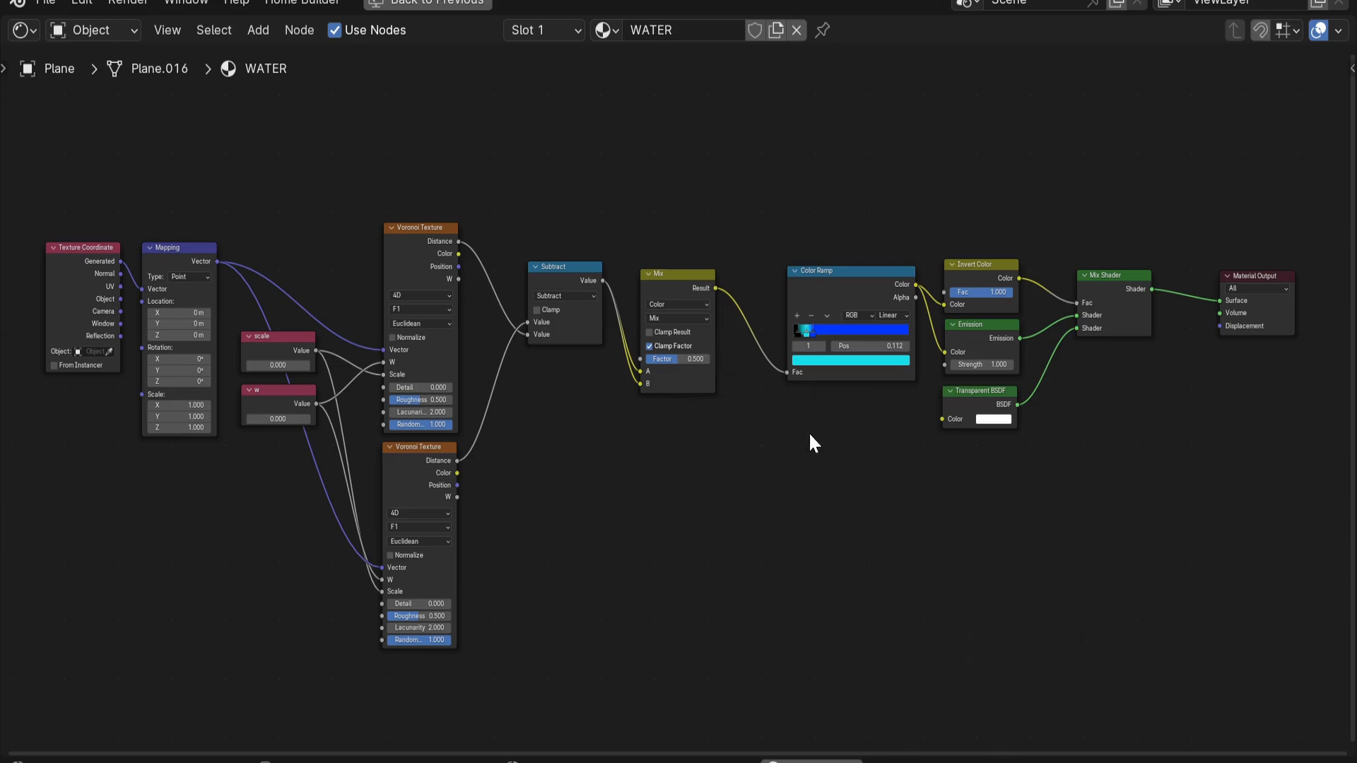
key(ctrl+space)
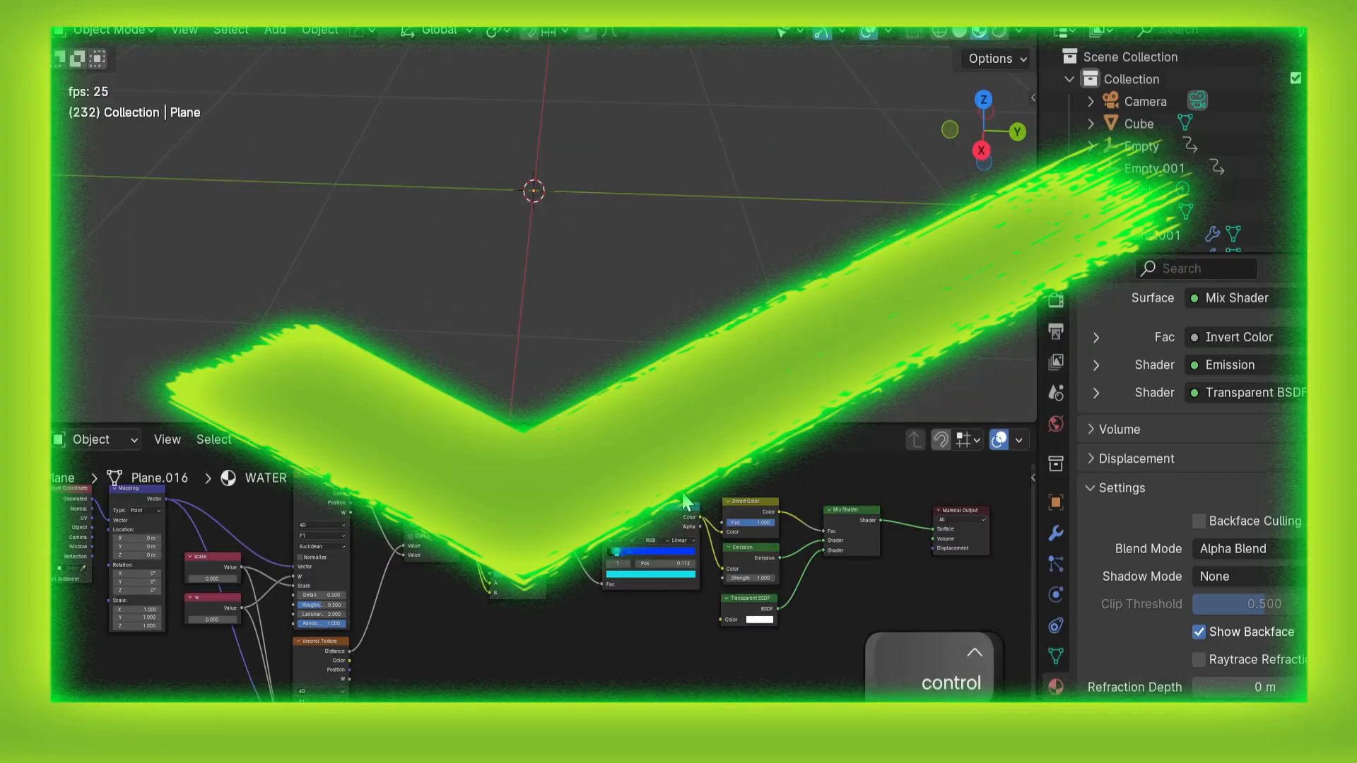
Set the upper Voronoi Texture's feature output to Smooth F1 and raise the shared scale value above 6.3
scroll(607, 562, up, 4)
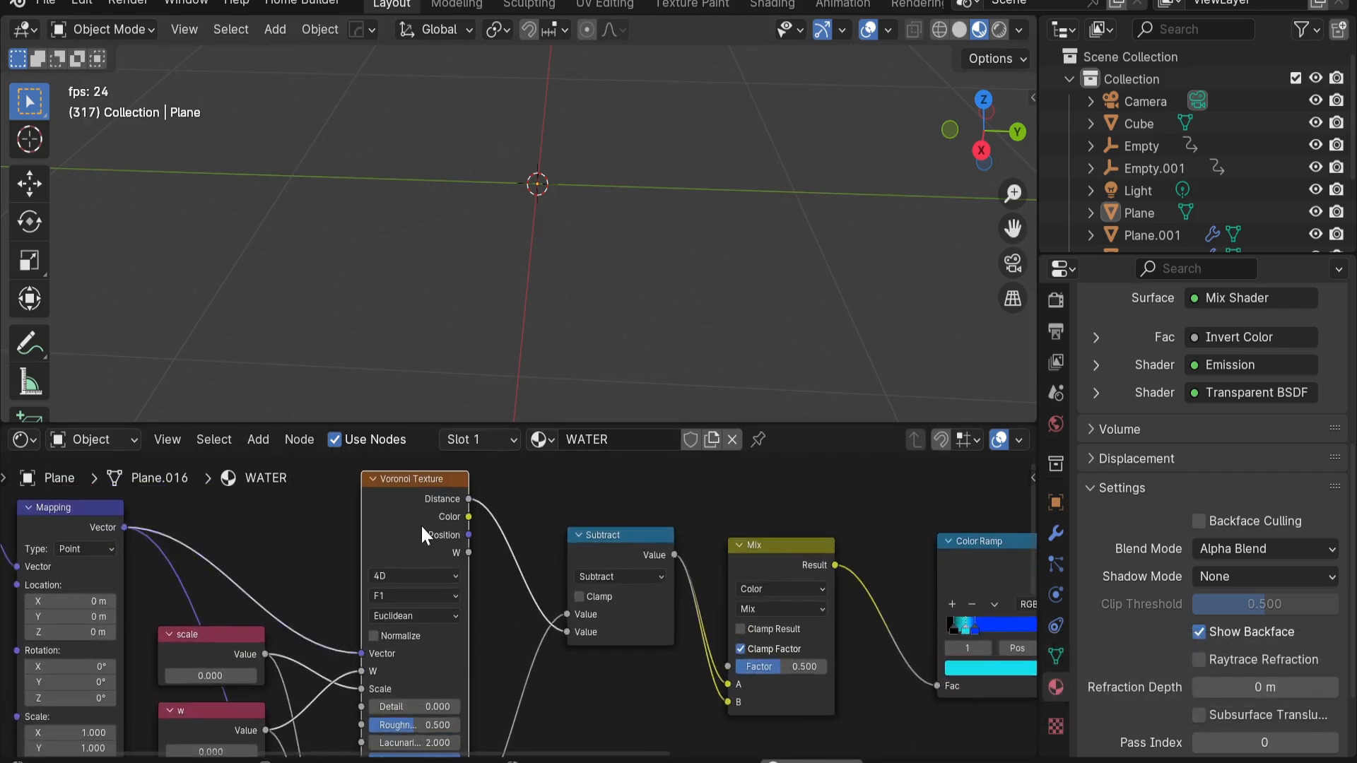
click(417, 596)
click(414, 671)
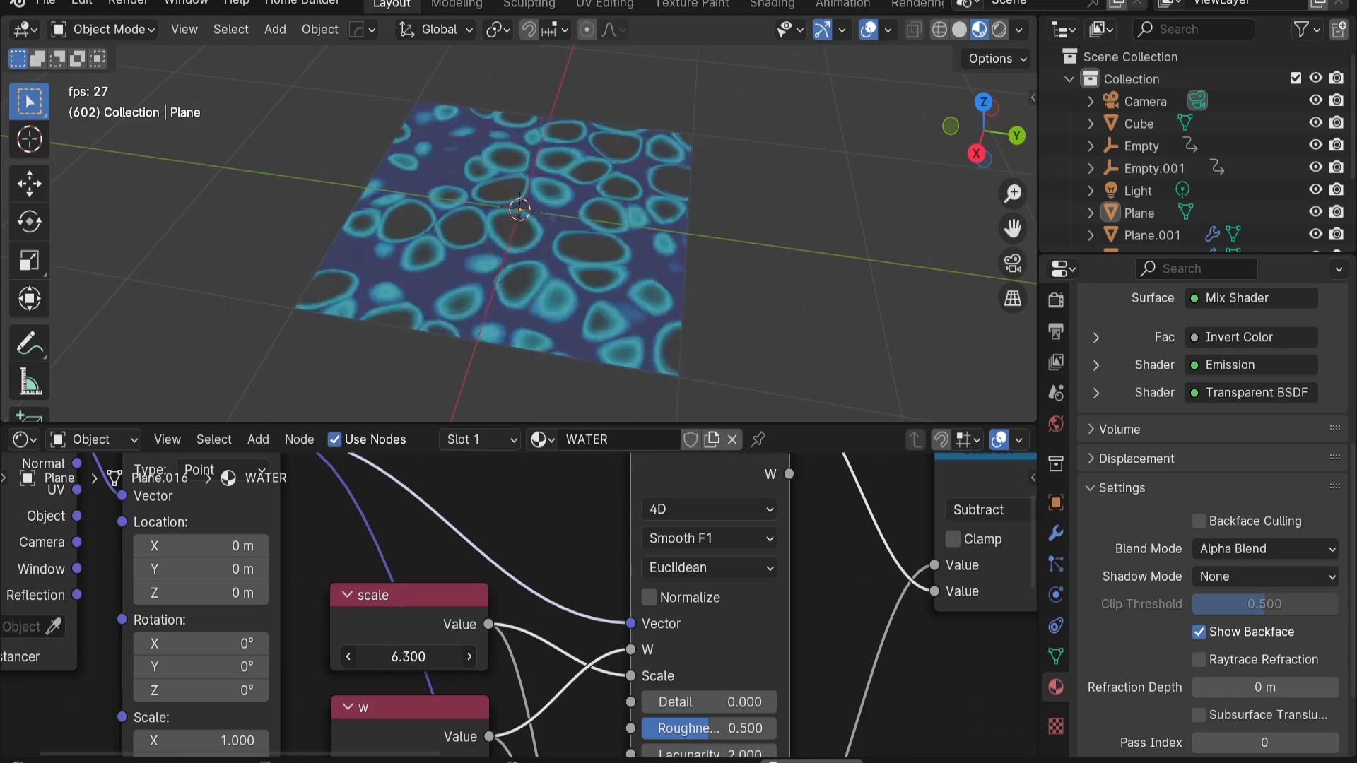
drag(409, 657, 458, 657)
Rearrange the Color Ramp to black at the start, deep blue at 0.103 and bright cyan at about 0.22
shift+middle_drag(706, 632, 495, 639)
scroll(760, 563, up, 2)
shift+middle_drag(759, 563, 400, 559)
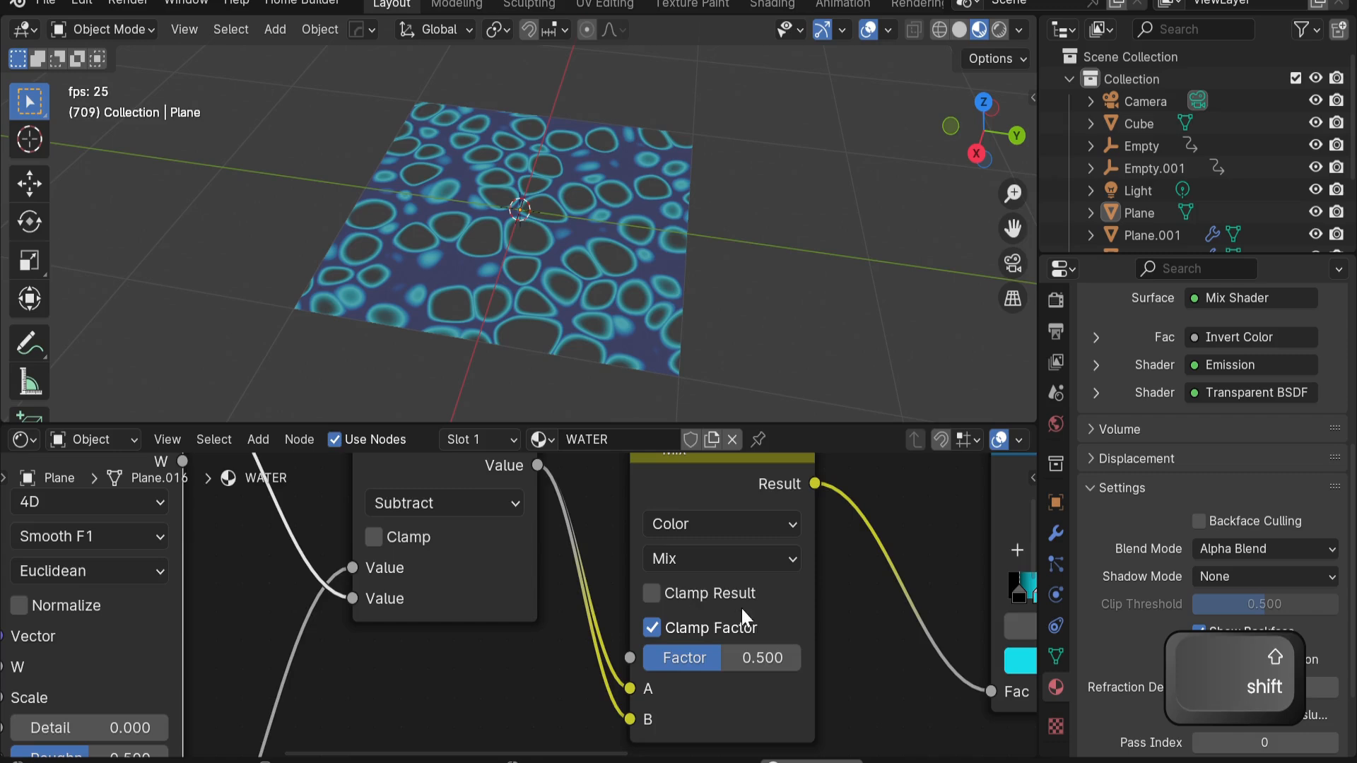
scroll(742, 611, down, 5)
shift+middle_drag(821, 608, 661, 579)
shift+middle_drag(794, 585, 600, 662)
scroll(412, 625, up, 9)
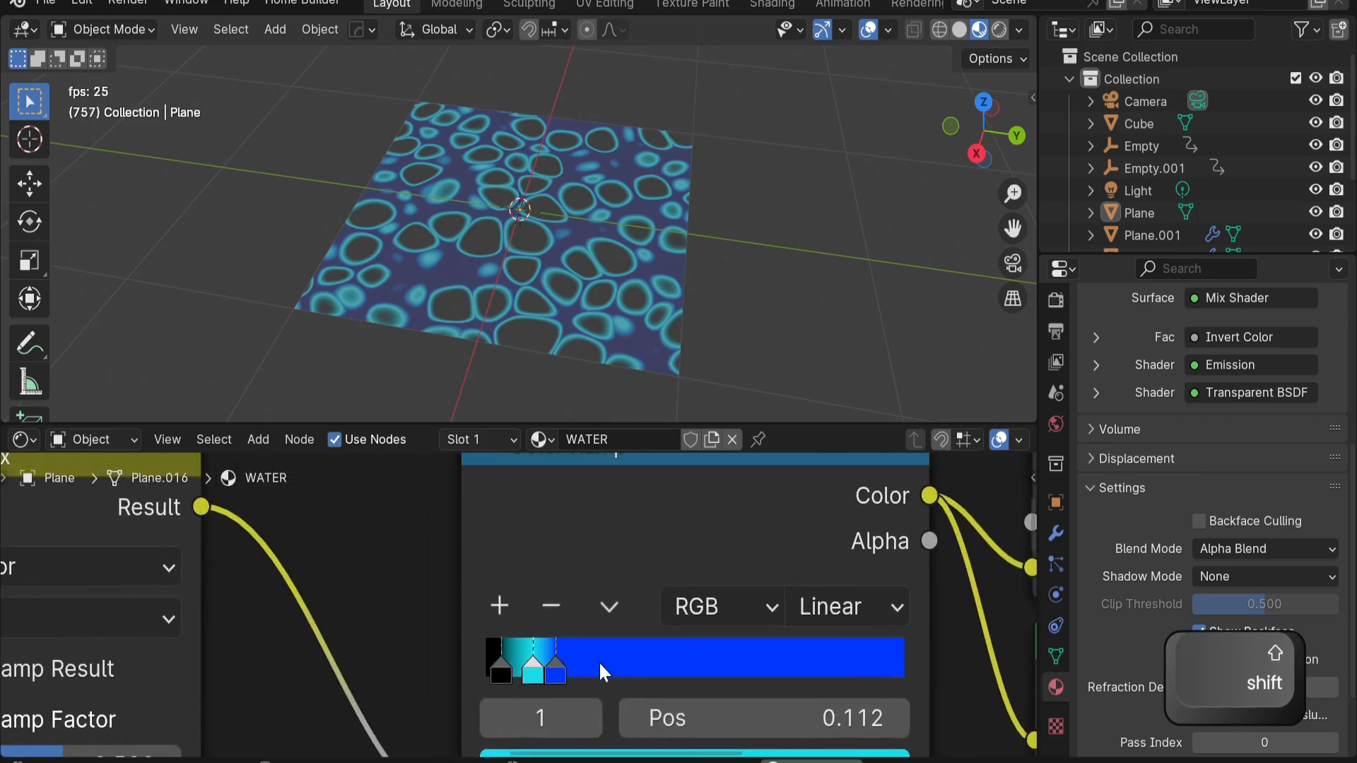
click(561, 661)
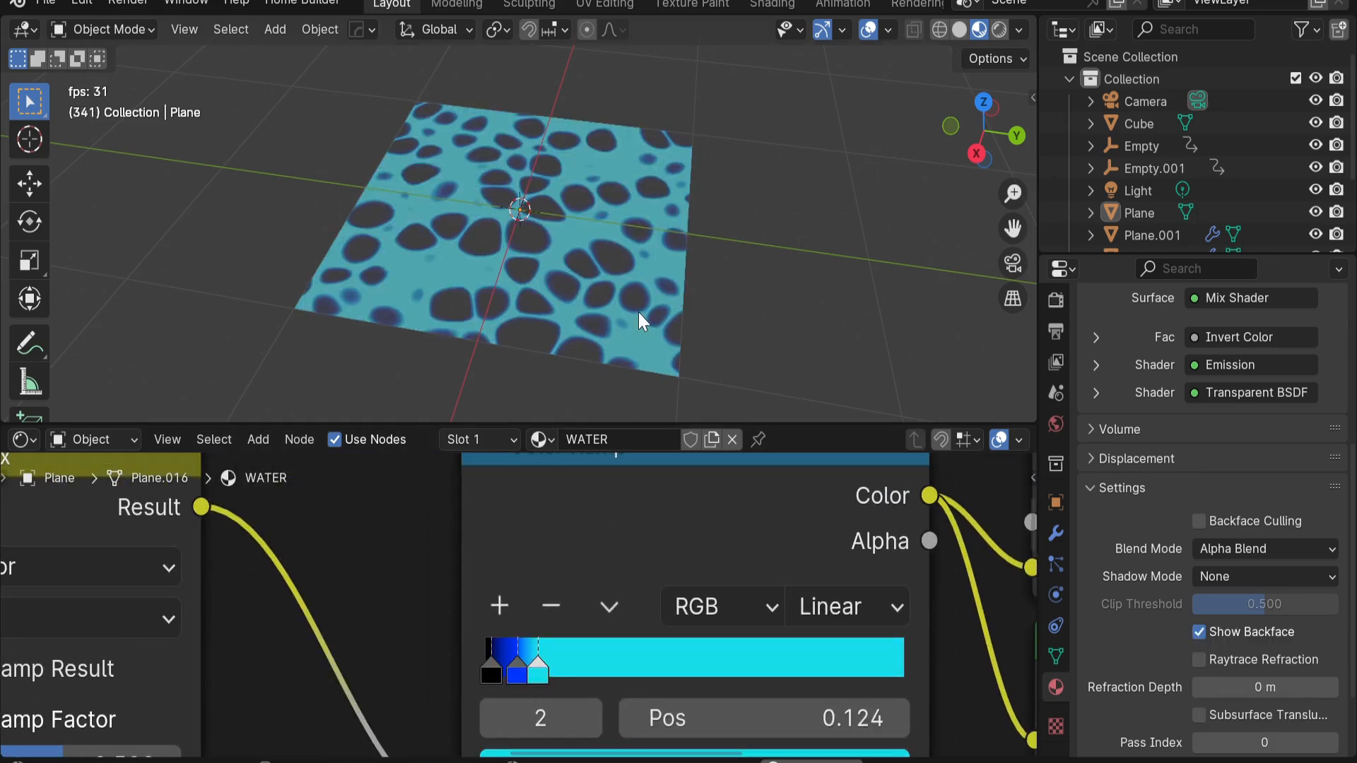
scroll(639, 313, up, 3)
middle_drag(639, 313, 642, 301)
scroll(644, 311, down, 3)
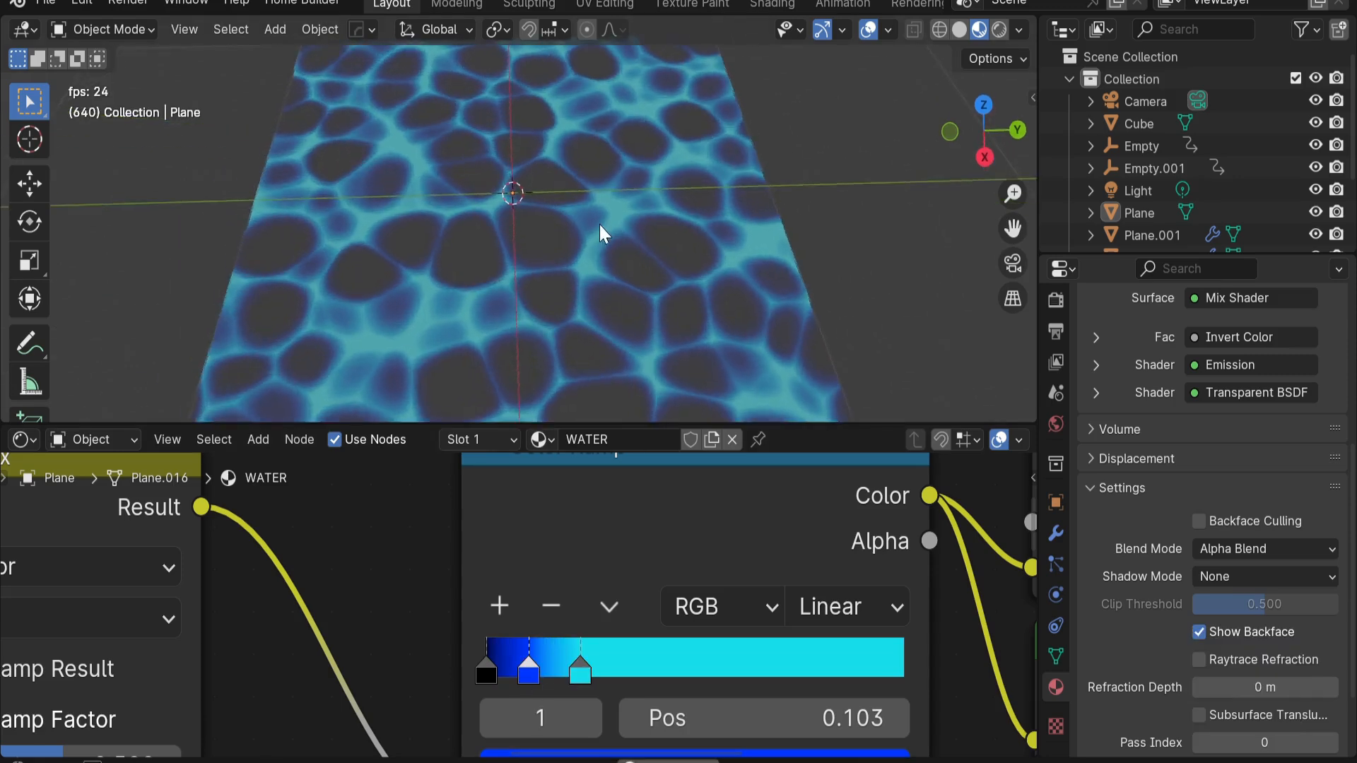
Change the Transparent BSDF's color to light blue
scroll(600, 225, down, 3)
scroll(524, 604, down, 5)
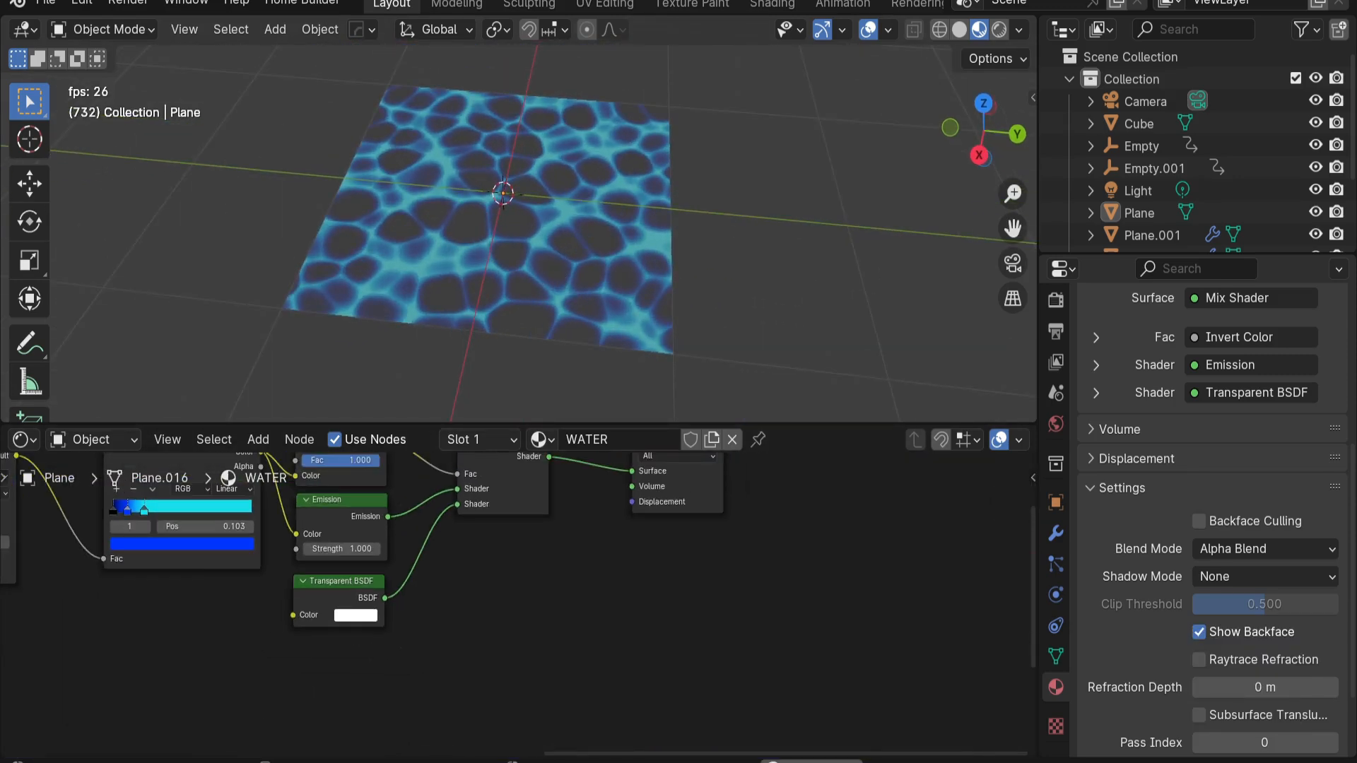
scroll(523, 605, up, 3)
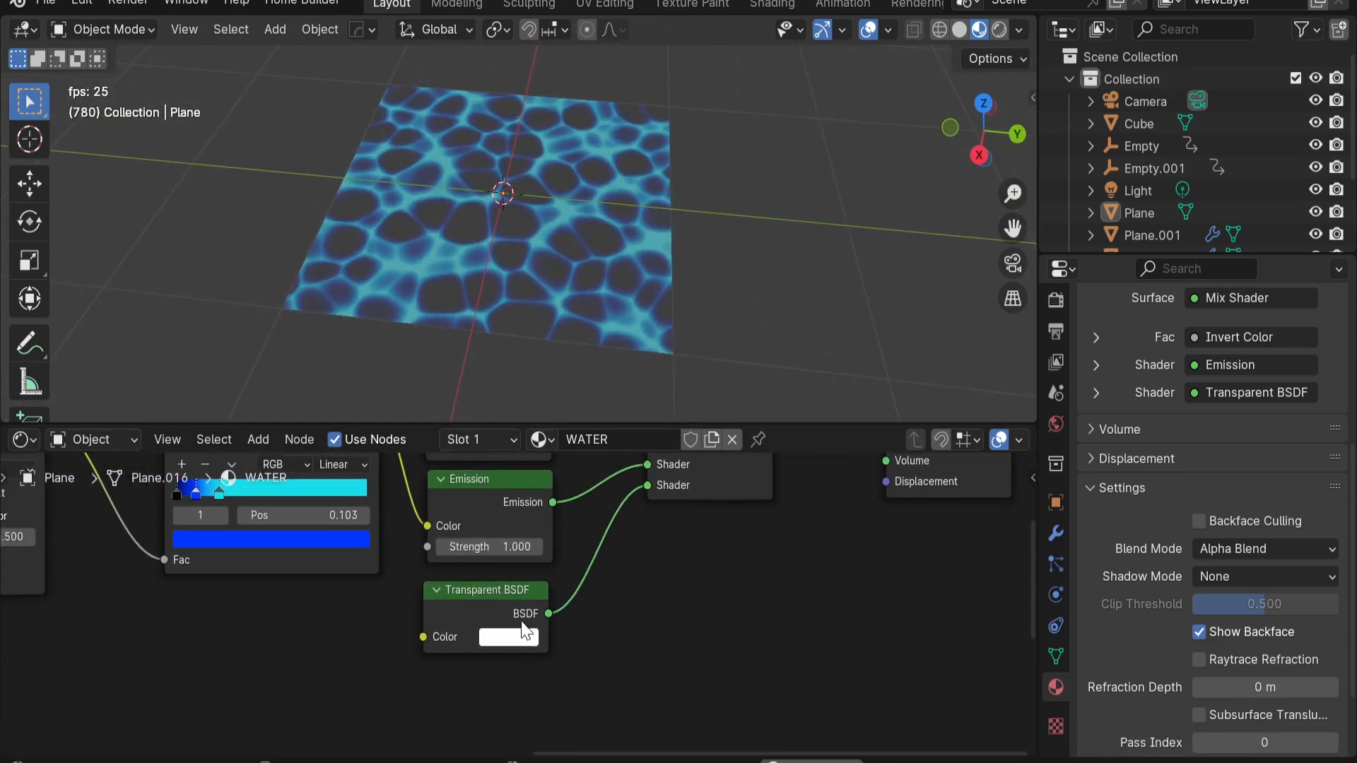
click(565, 676)
mouse_move(623, 439)
mouse_down()
mouse_move(659, 410)
mouse_move(627, 423)
mouse_up()
middle_drag(766, 321, 695, 333)
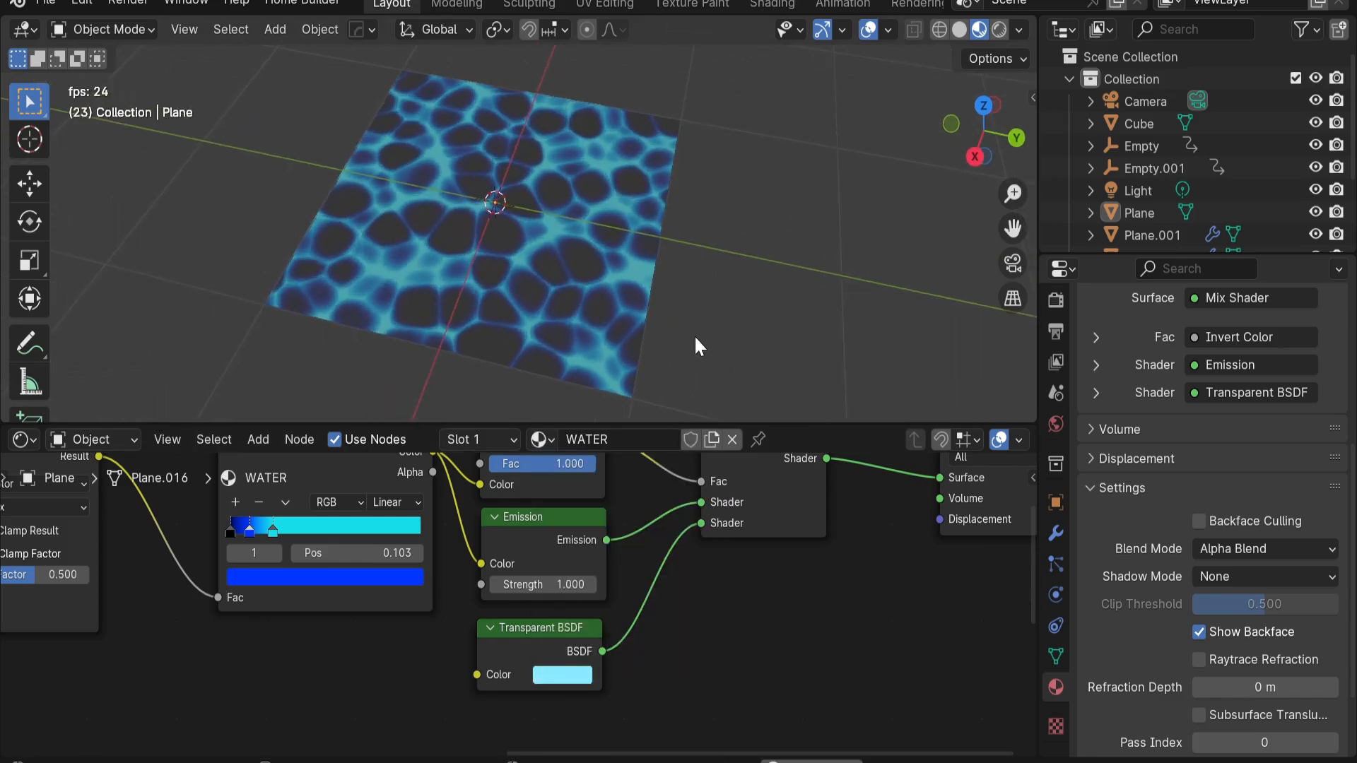
Add a plane mesh and move it down along Z beneath the water plane
key(shift+a)
mouse_move(679, 322)
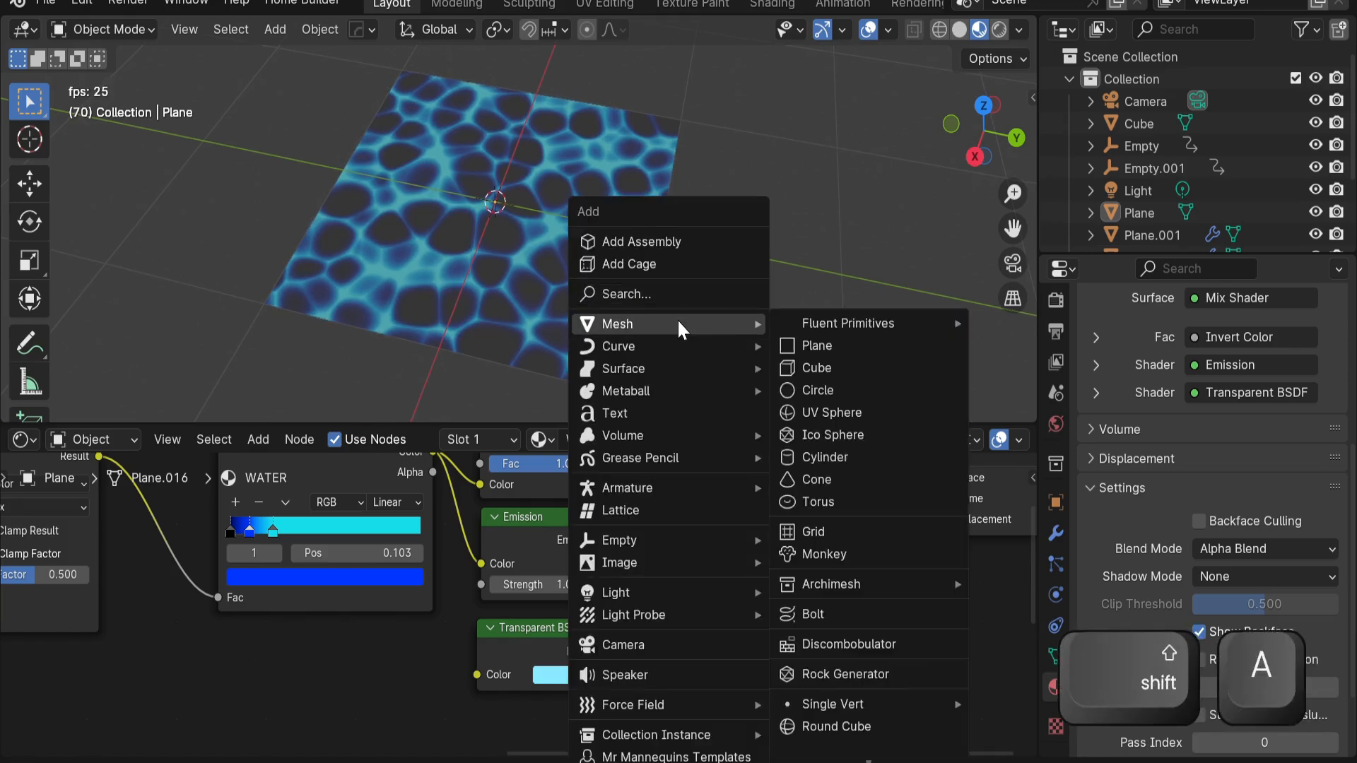
click(839, 341)
key(g)
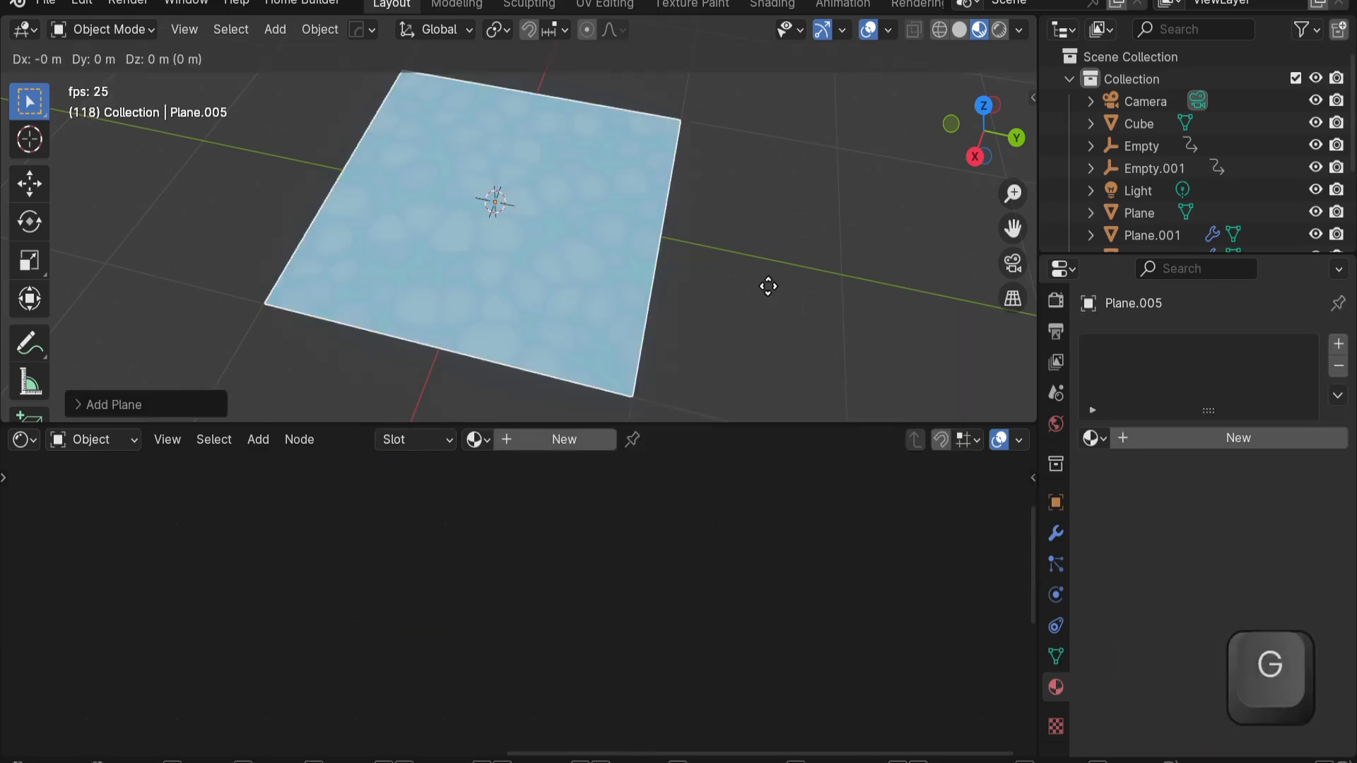
key(z)
click(755, 269)
Scale the new lower plane by about 1.6 in X and Y, leaving Z locked
key(s)
key(shift+z)
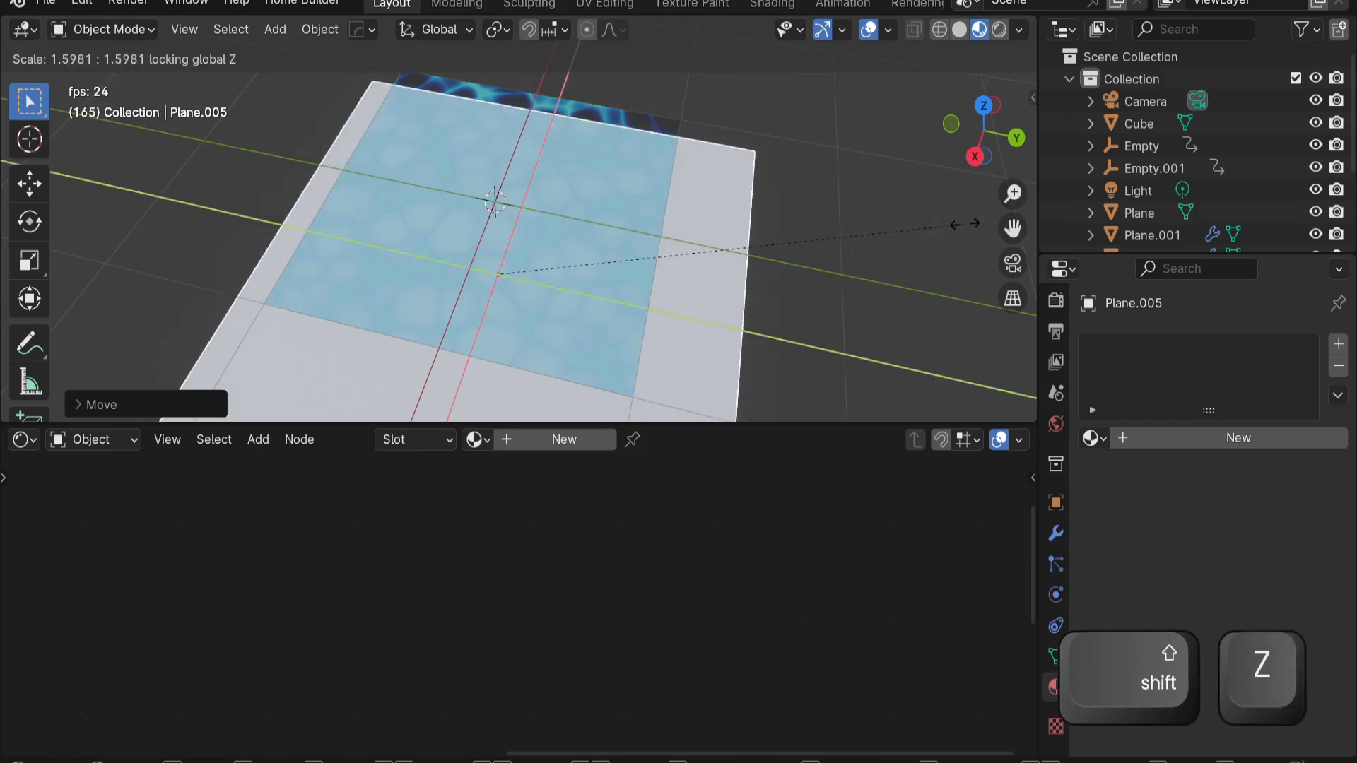
click(834, 354)
Create a new material for the lower plane and set its base color to orange, hue about 0.06 and saturation about 0.93
click(579, 439)
click(773, 486)
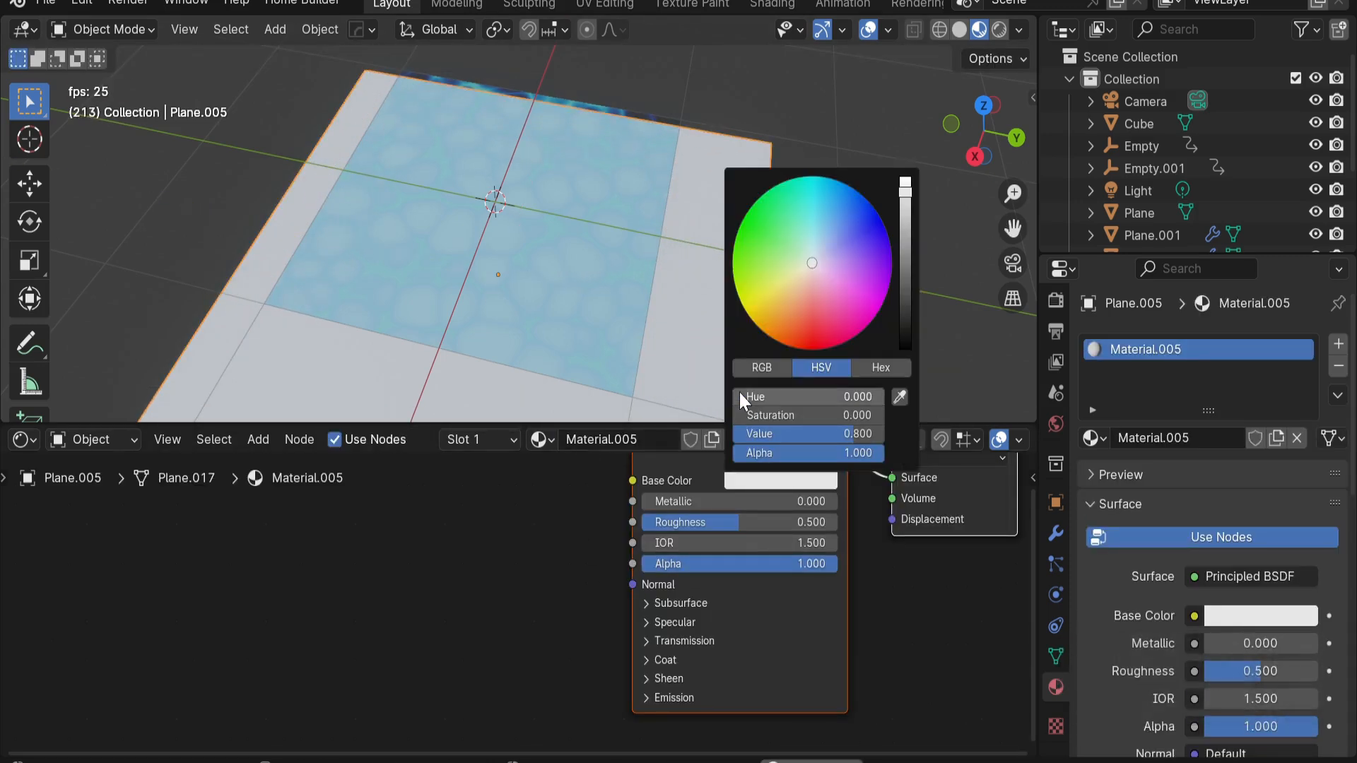
drag(793, 290, 781, 314)
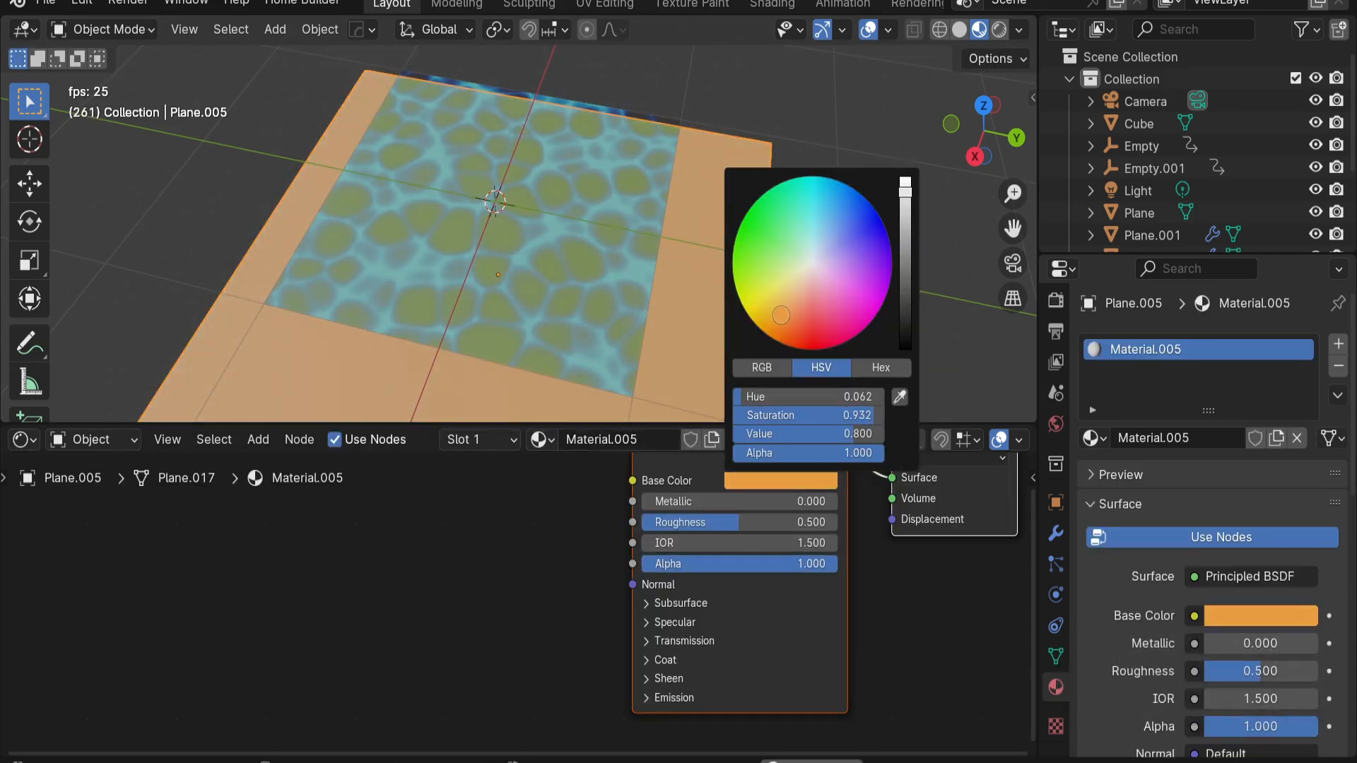
key(alt+a)
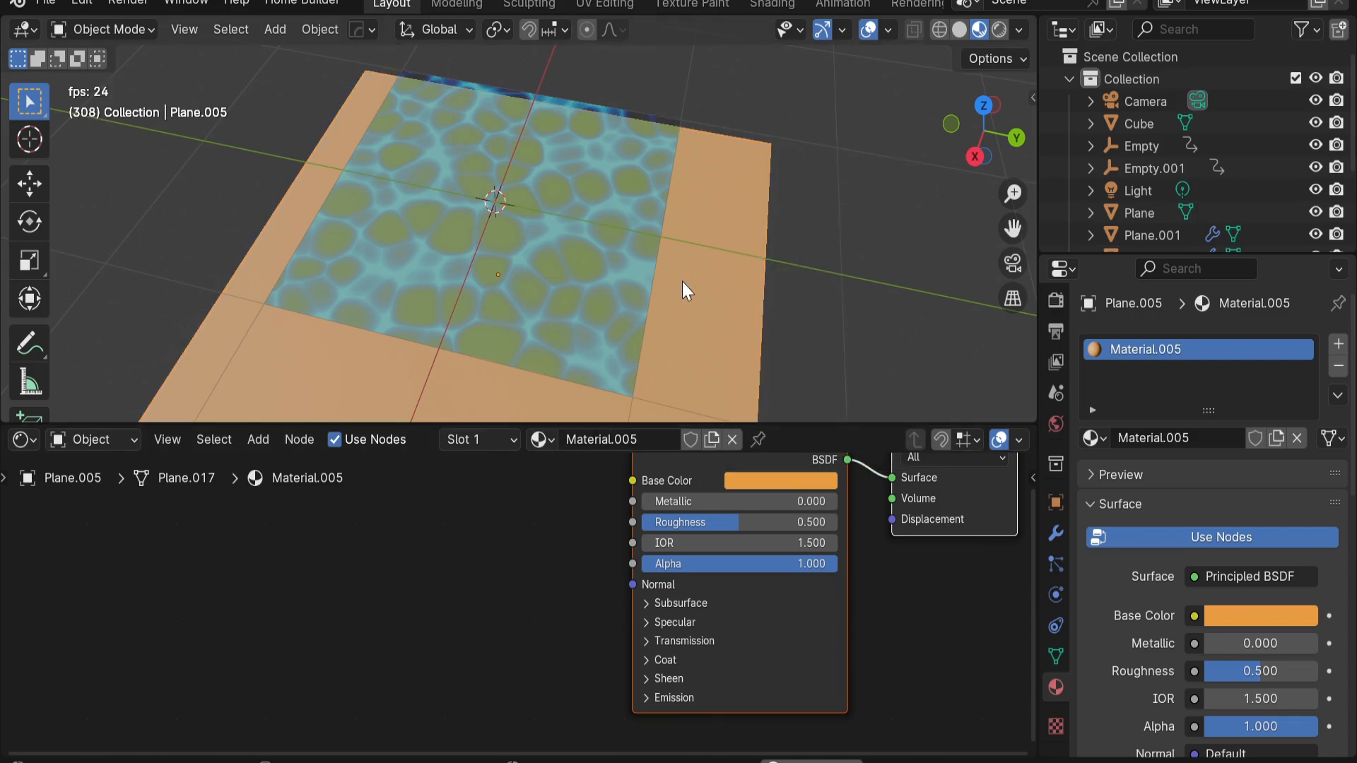
Enlarge the orange plane further in X and Y so it extends well beyond the water plane
scroll(680, 307, up, 1)
middle_drag(682, 281, 668, 311)
key(s)
key(shift+z)
click(771, 325)
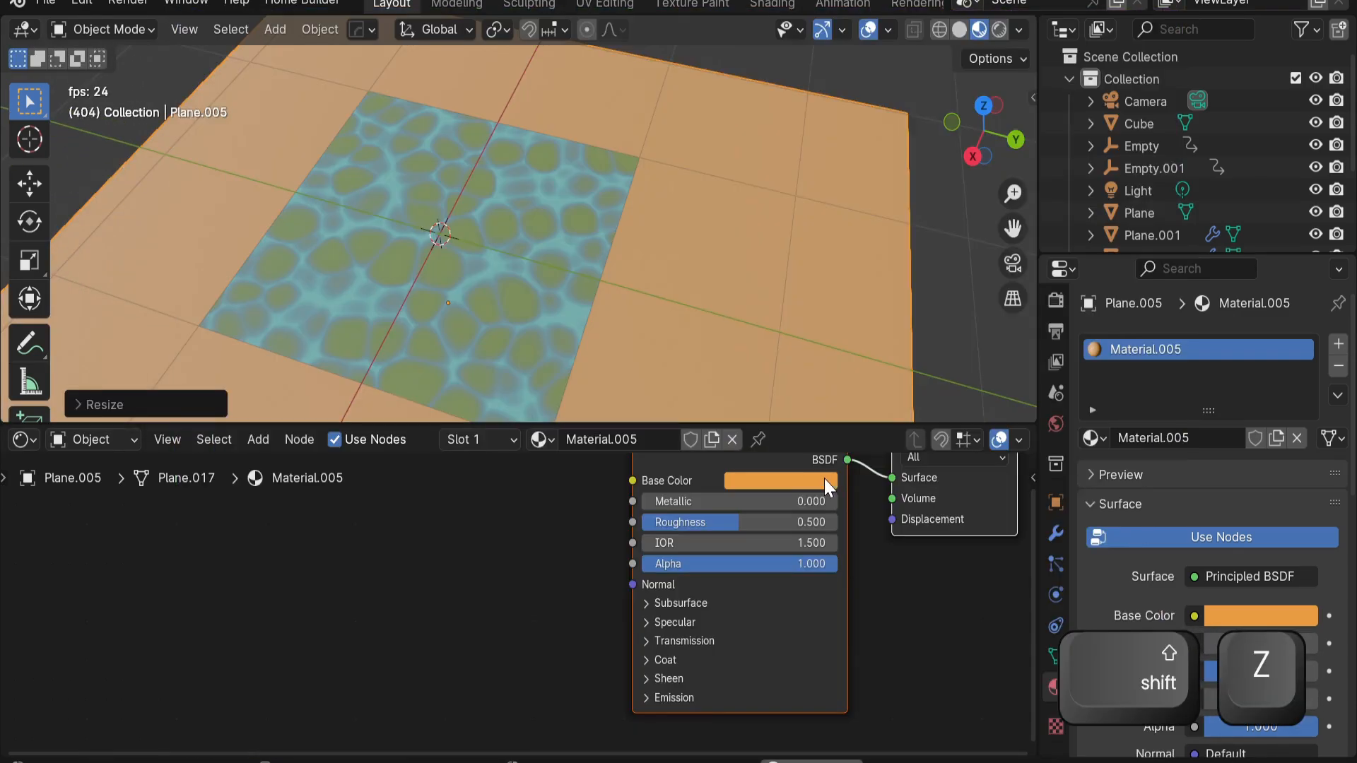
Darken the orange plane's base color to a value of about 0.47
click(824, 481)
scroll(927, 229, down, 7)
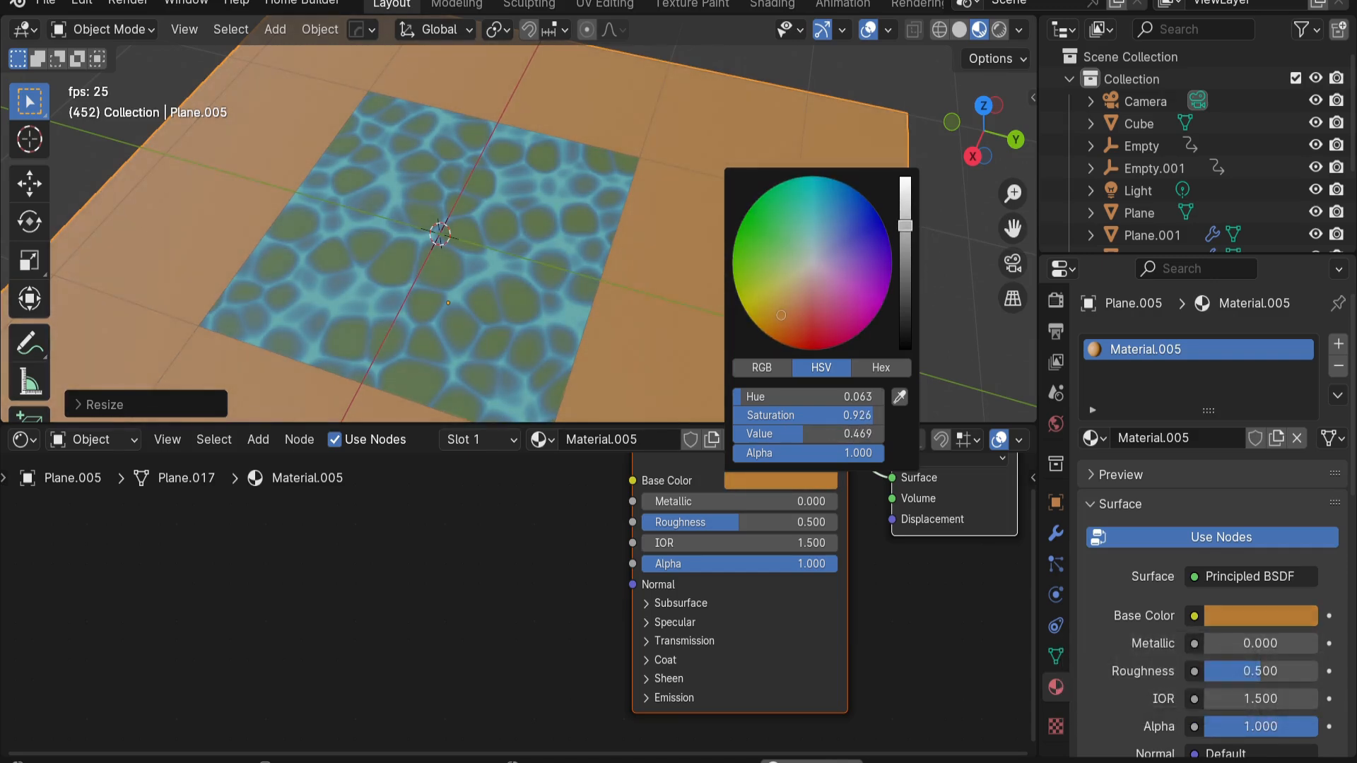
Raise the Emission strength of the water plane's WATER material to 5.6
click(522, 242)
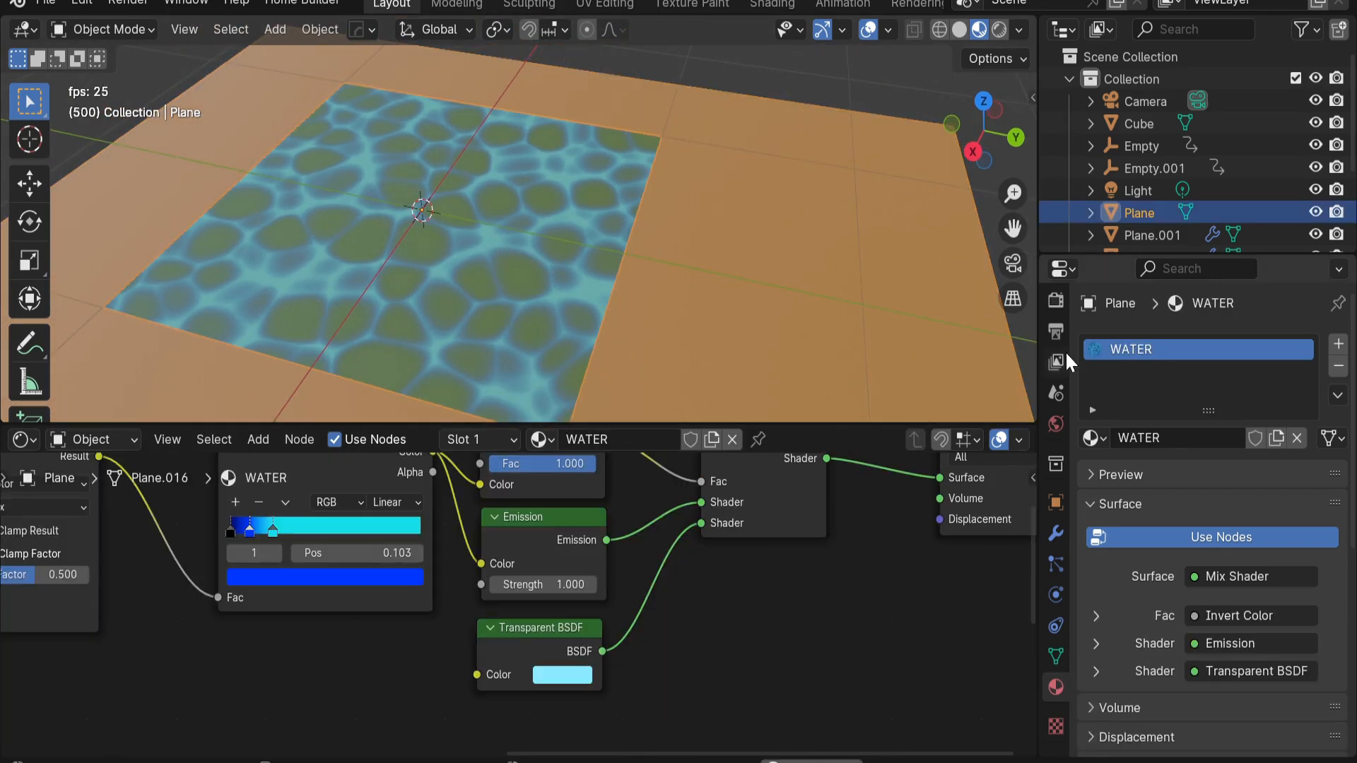
click(1054, 301)
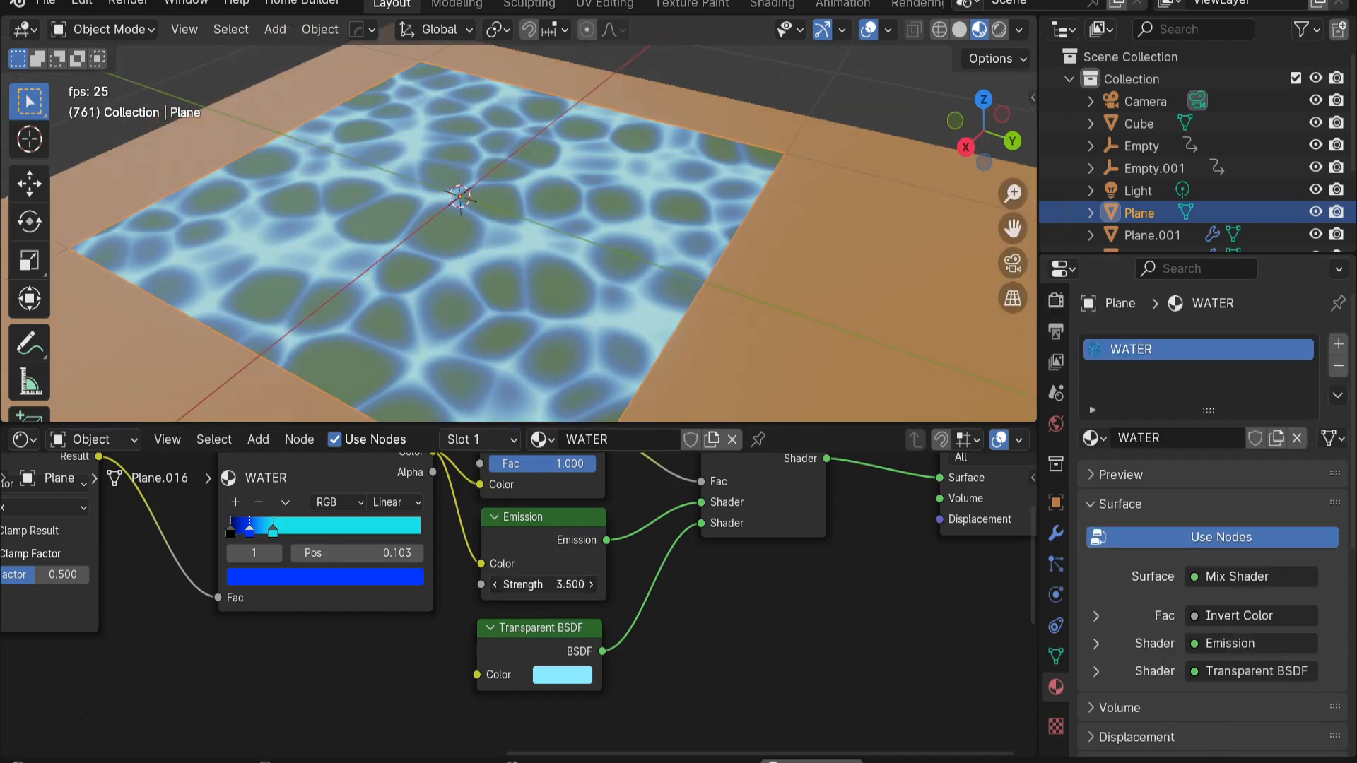
drag(543, 584, 545, 585)
middle_drag(567, 507, 629, 565)
scroll(631, 559, down, 2)
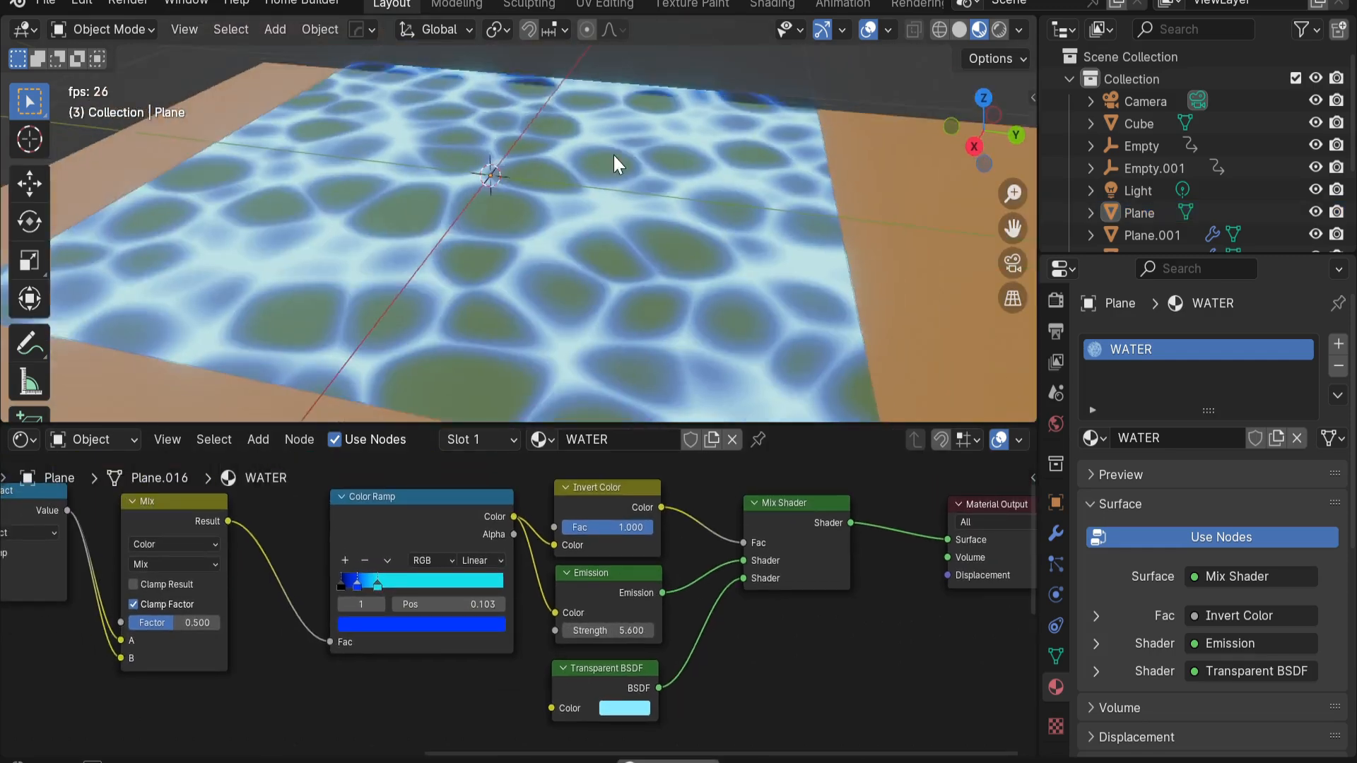
Set the scale value node feeding the Voronoi Textures to 6.8
scroll(664, 201, down, 2)
scroll(664, 201, up, 3)
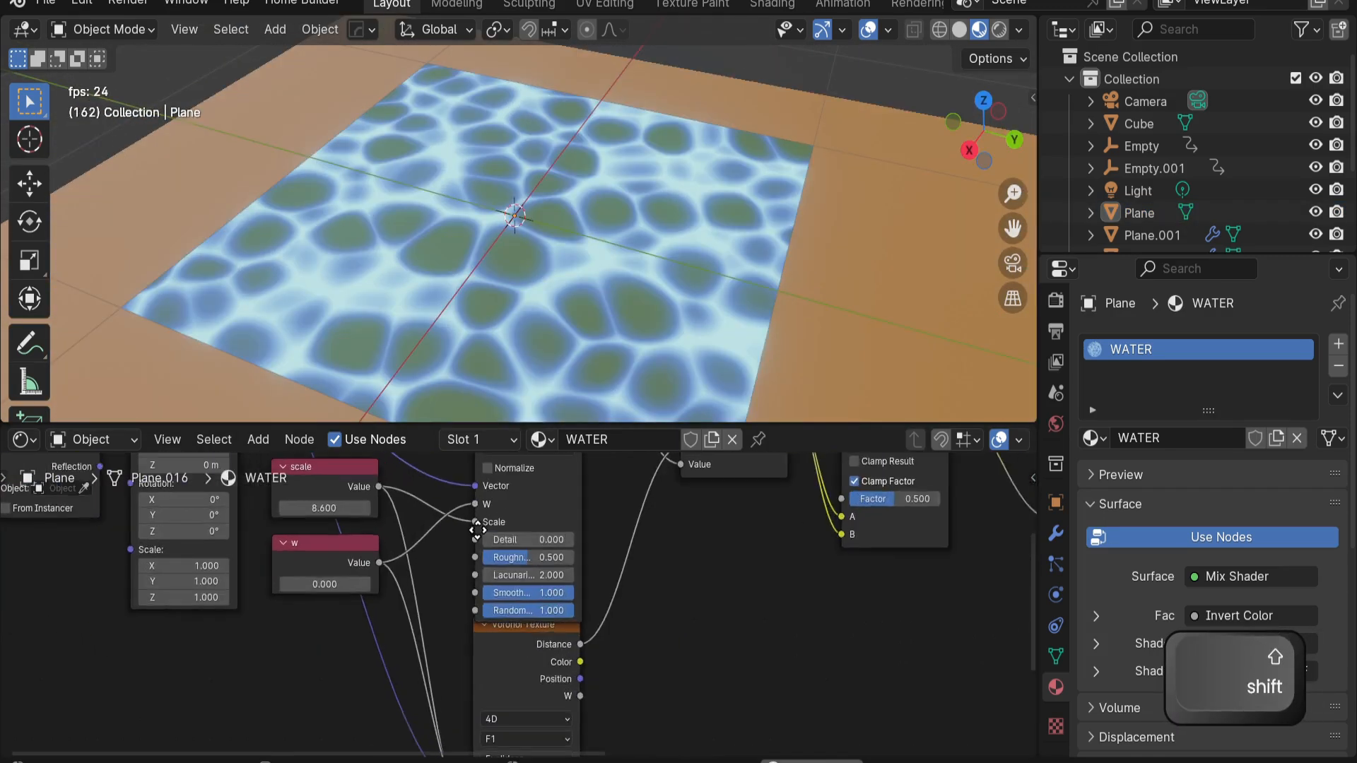
shift+scroll(540, 701, up, 3)
drag(542, 711, 558, 714)
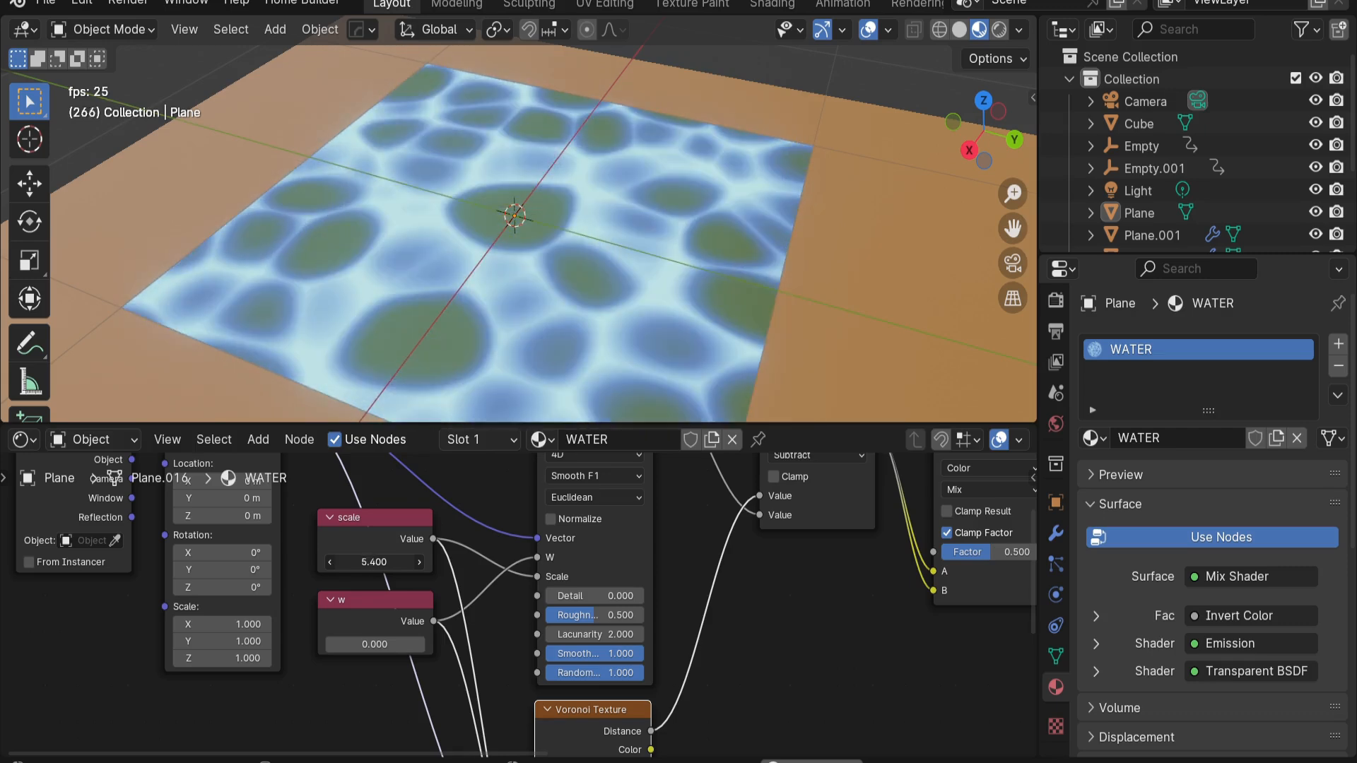
drag(374, 562, 439, 562)
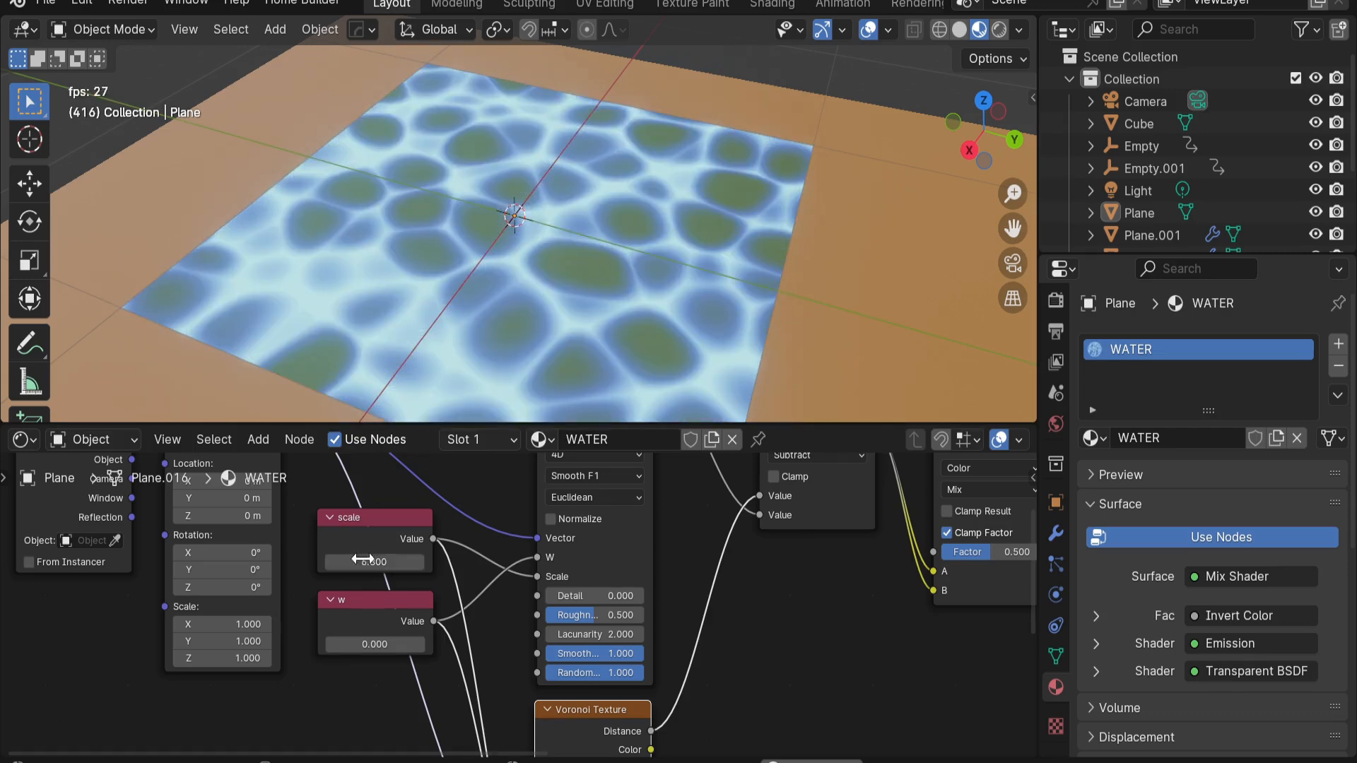
Switch the WATER Color Ramp's interpolation to Constant for hard-edged colour bands
shift+scroll(433, 612, right, 10)
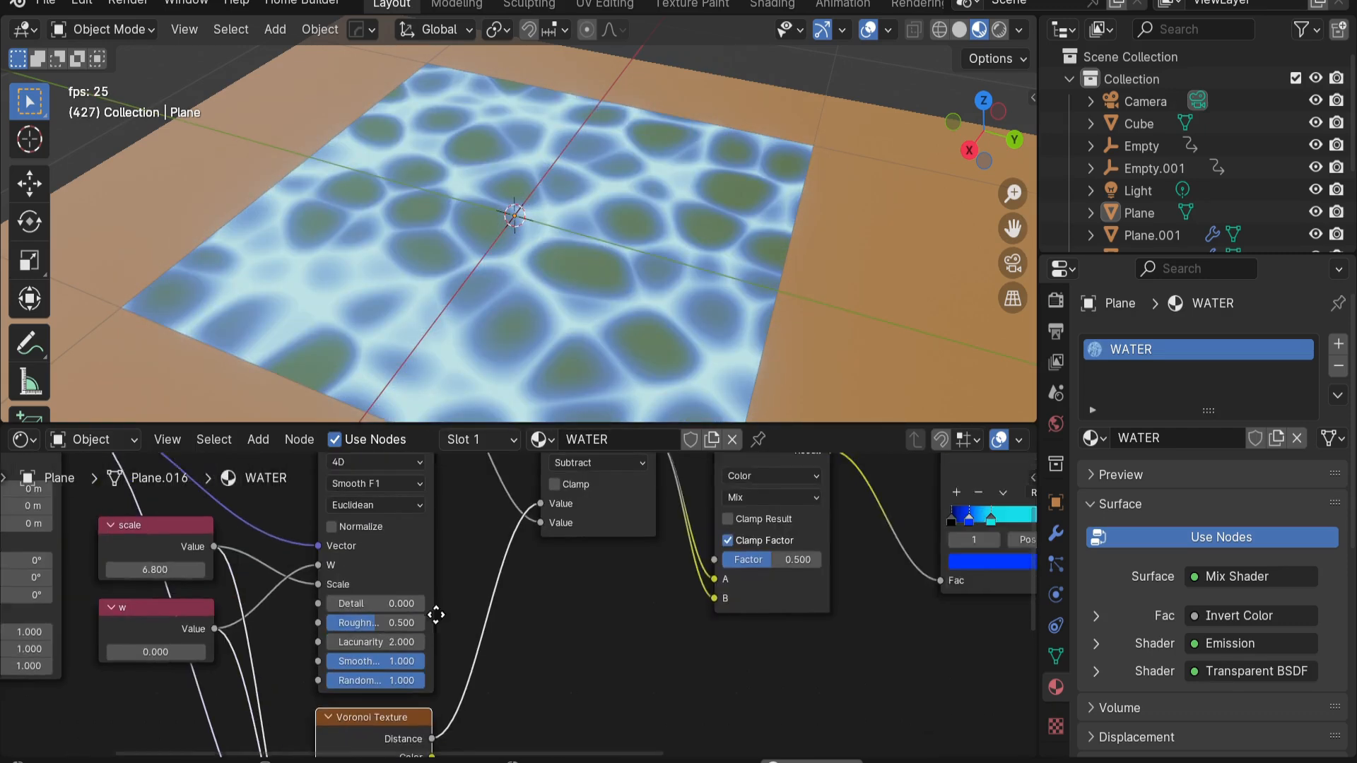
click(684, 566)
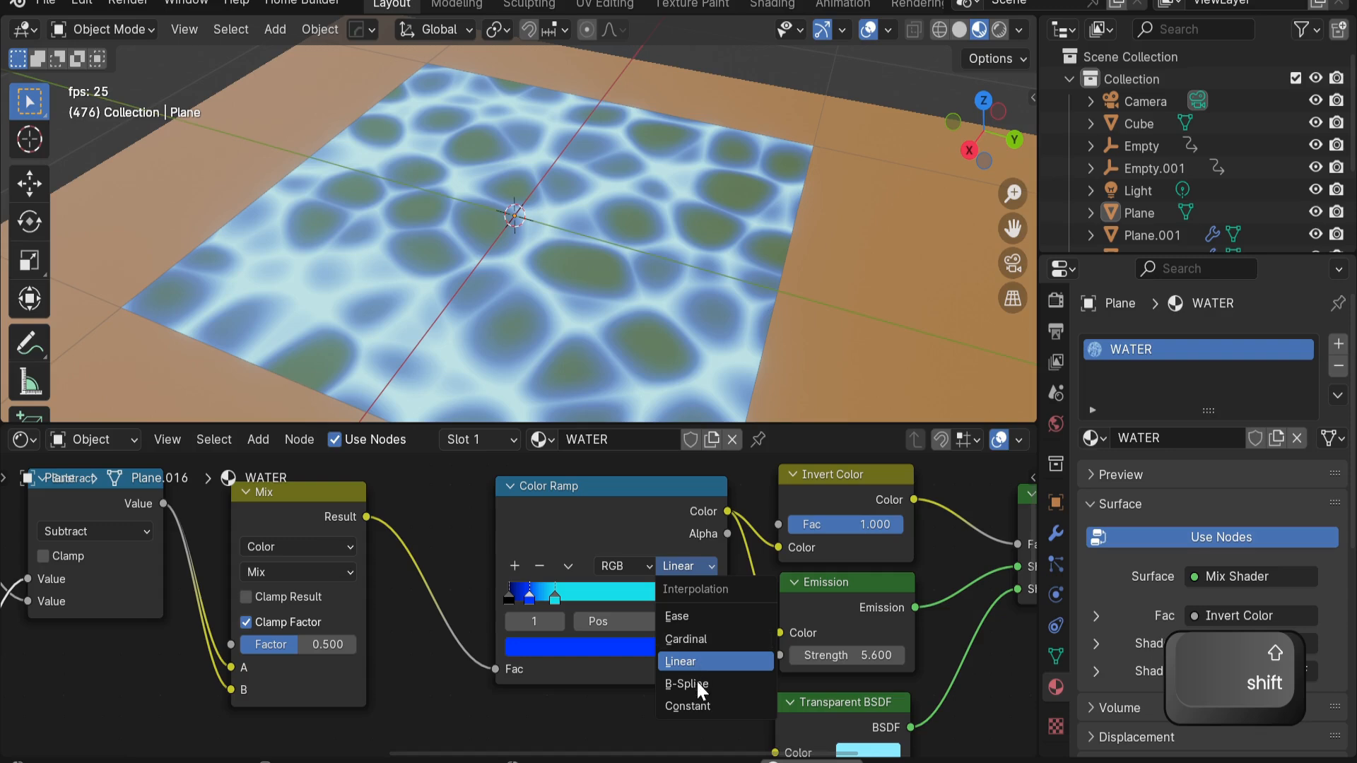
click(689, 706)
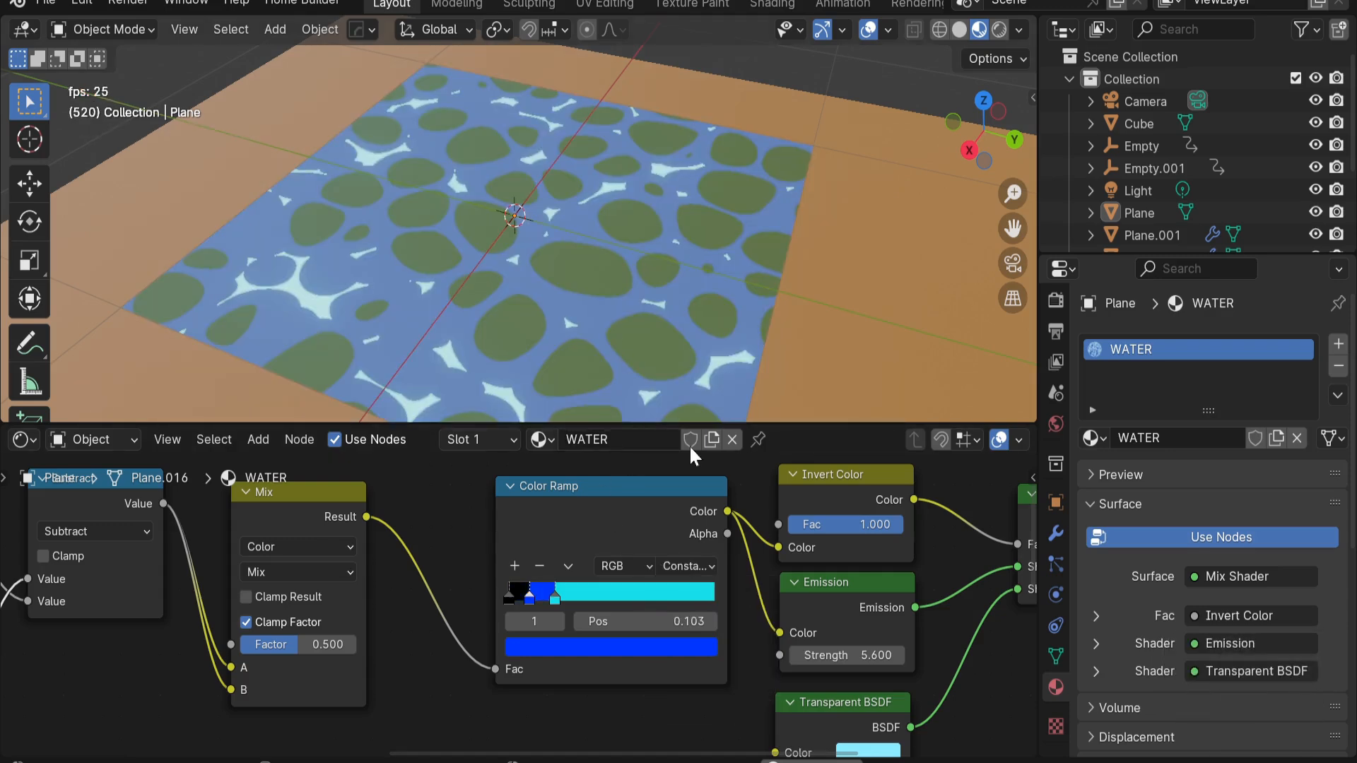
Reposition the Color Ramp's blue and cyan stops, placing the cyan stop at 0.19
scroll(530, 601, up, 1)
drag(532, 599, 553, 600)
scroll(568, 339, down, 1)
middle_drag(568, 308, 591, 307)
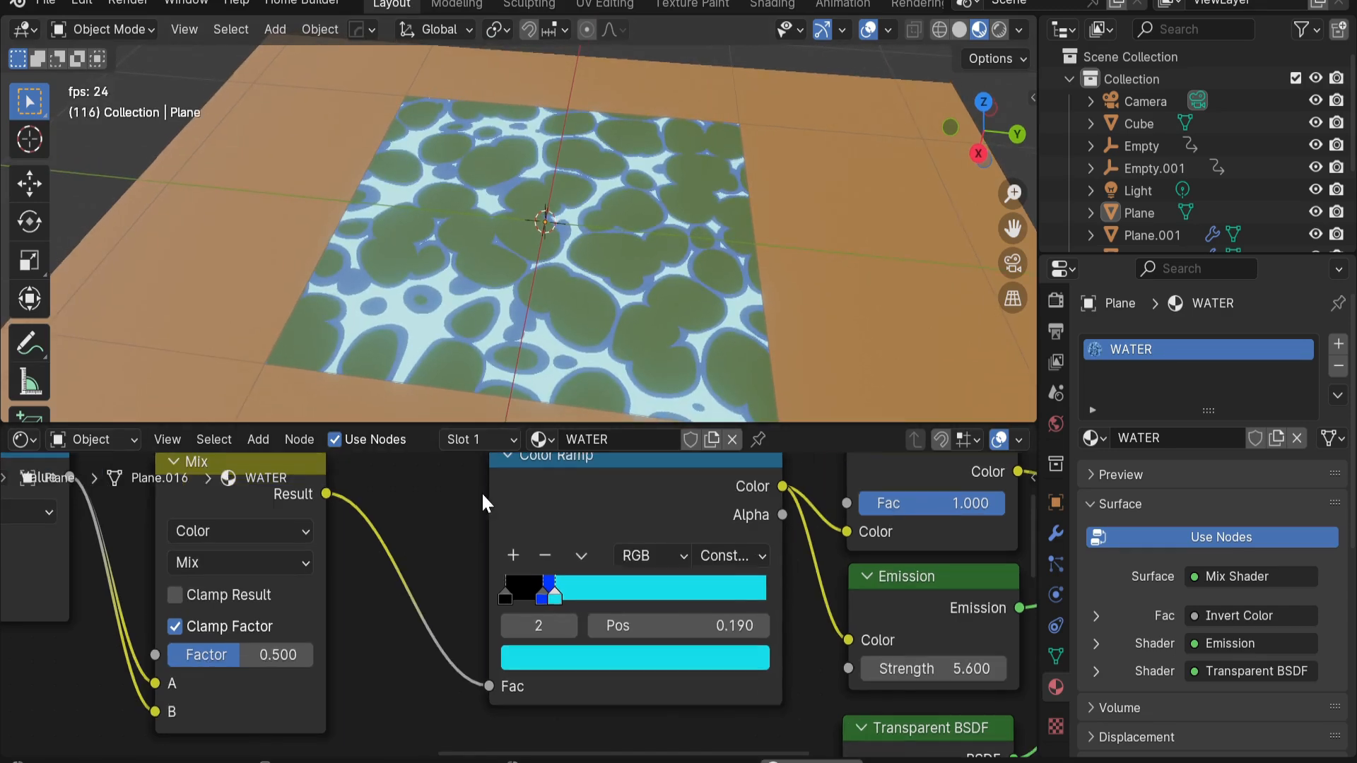
Animate the w value node with a driver and preview the moving water pattern
scroll(483, 498, down, 1)
shift+scroll(553, 574, up, 1)
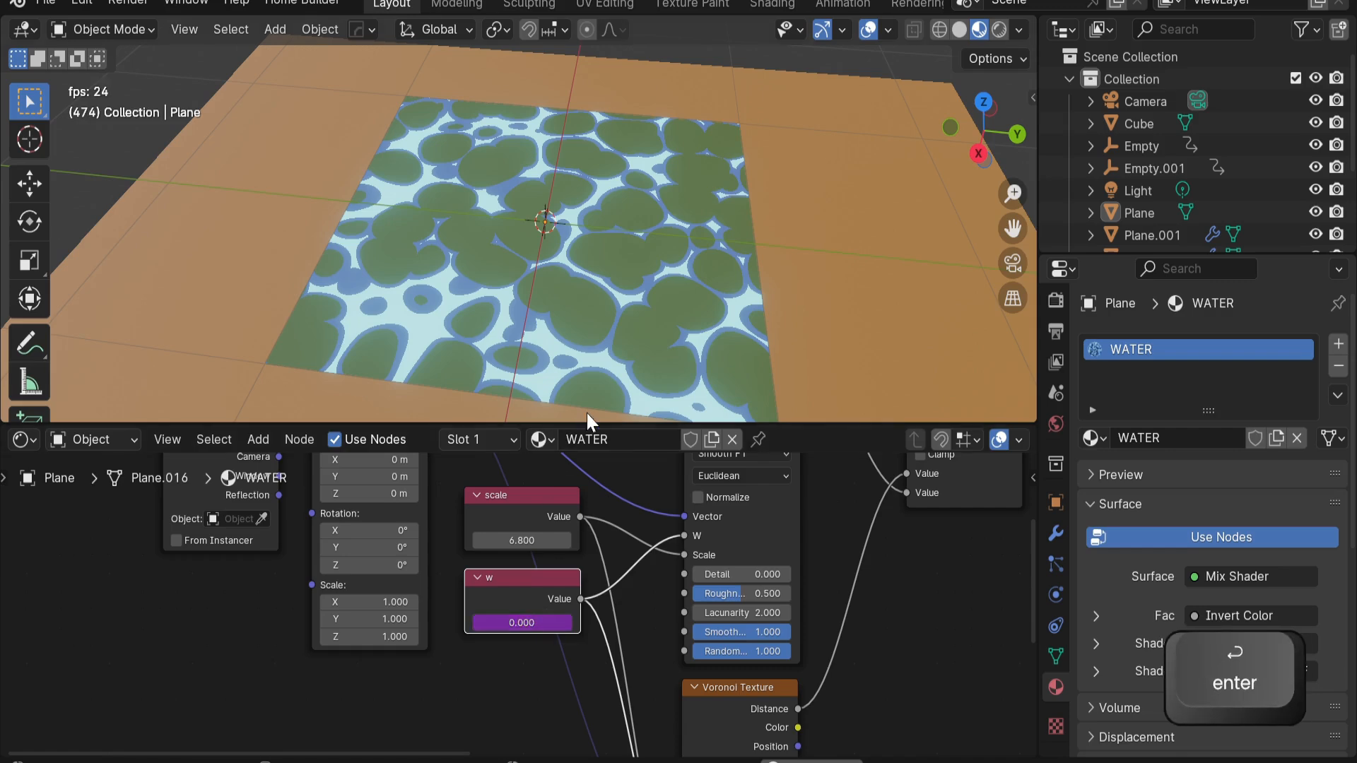
key(space)
middle_drag(717, 259, 584, 259)
scroll(699, 247, up, 1)
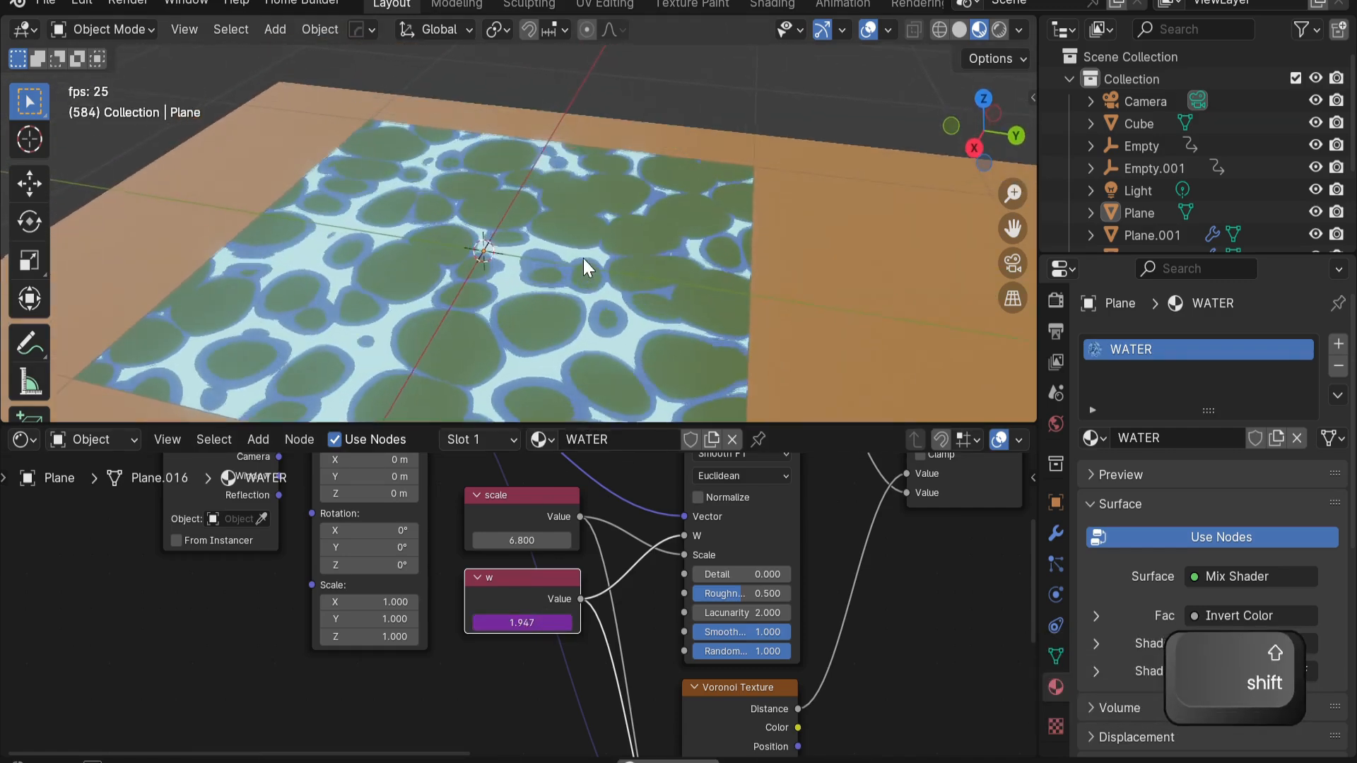
shift+middle_drag(520, 309, 548, 252)
Try B-Spline and Cardinal interpolation on the Color Ramp, and return it to Constant
scroll(679, 559, down, 4)
middle_drag(700, 548, 502, 571)
middle_drag(776, 573, 441, 617)
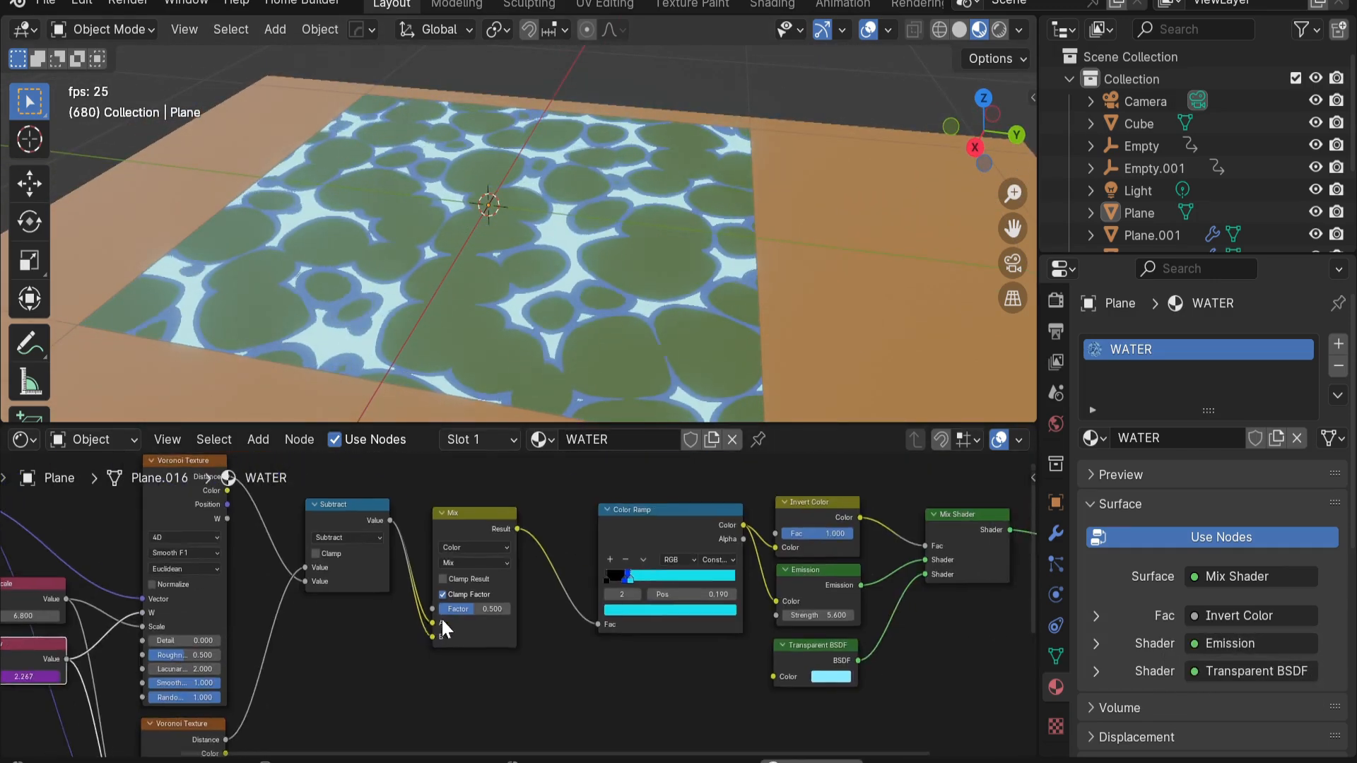
scroll(519, 601, up, 1)
click(765, 546)
click(788, 634)
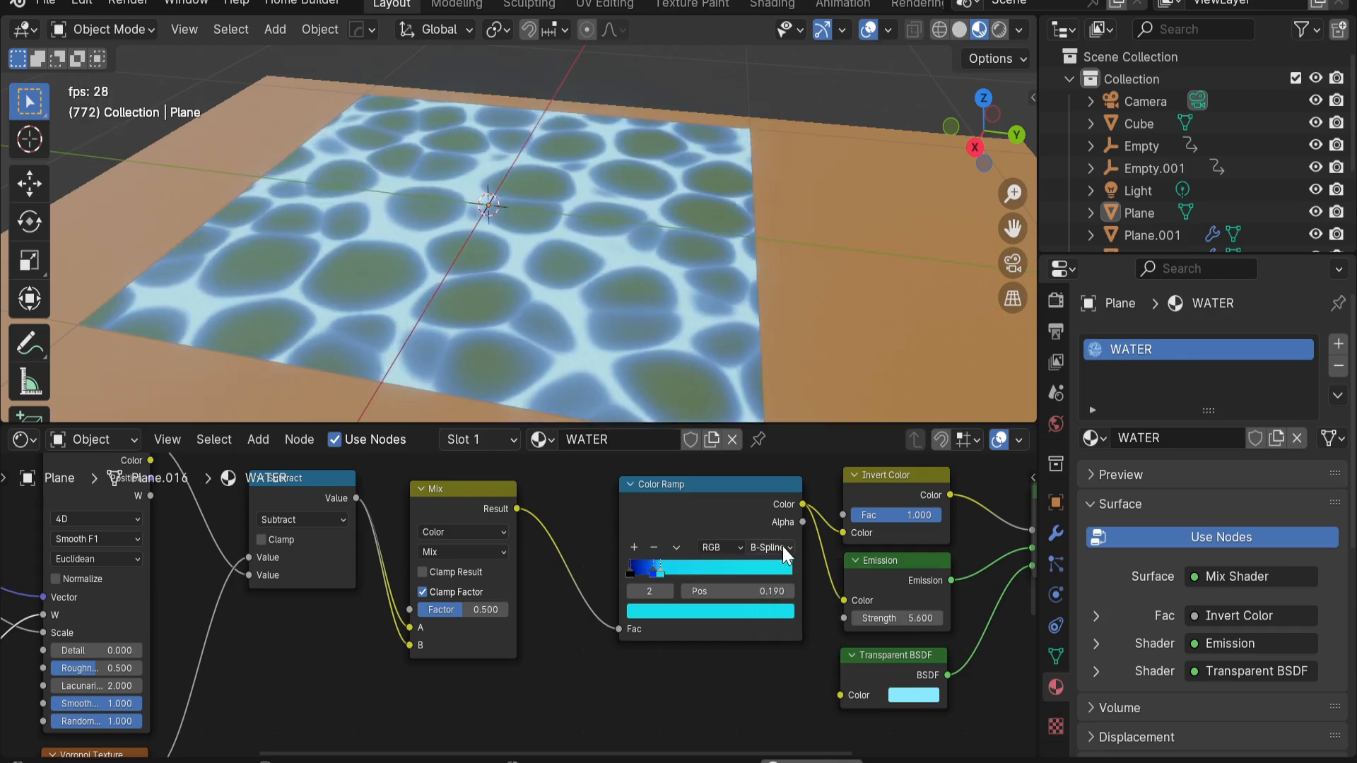
click(771, 545)
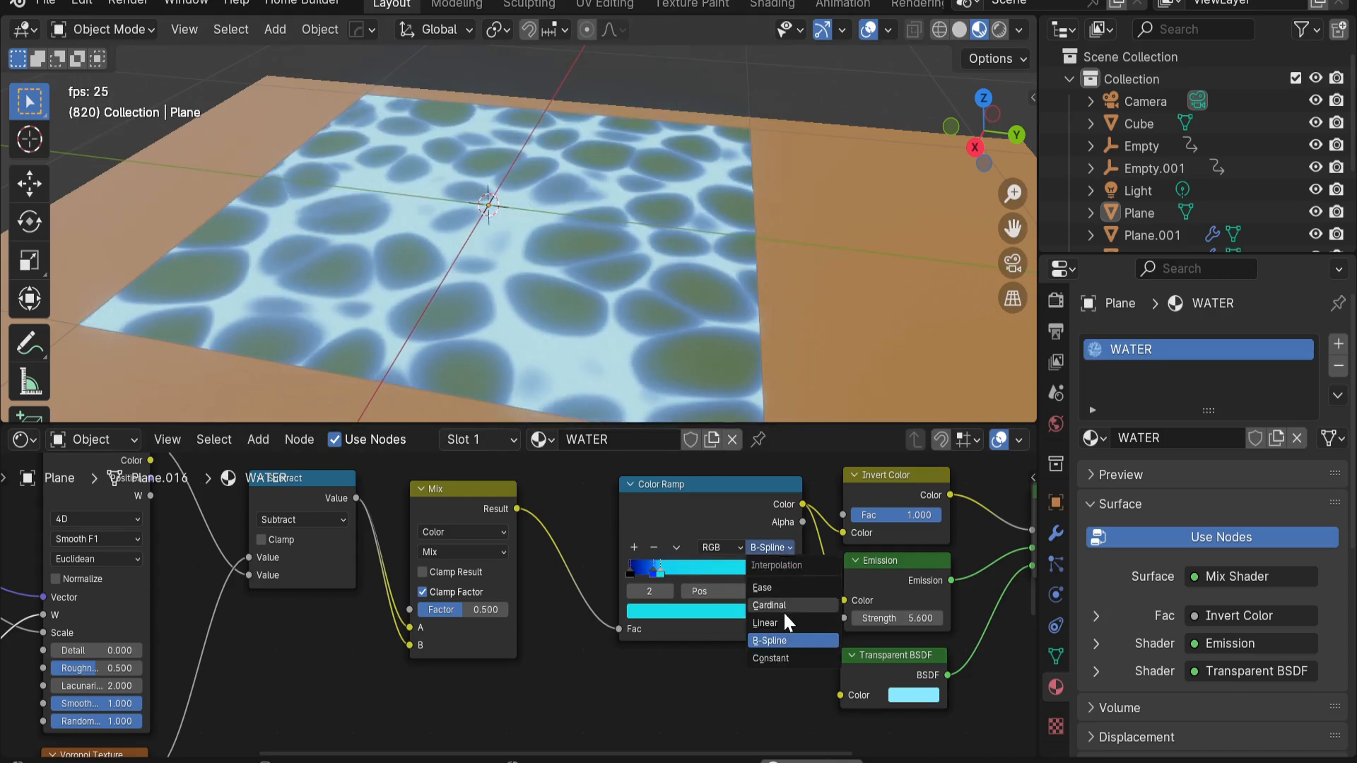
click(783, 605)
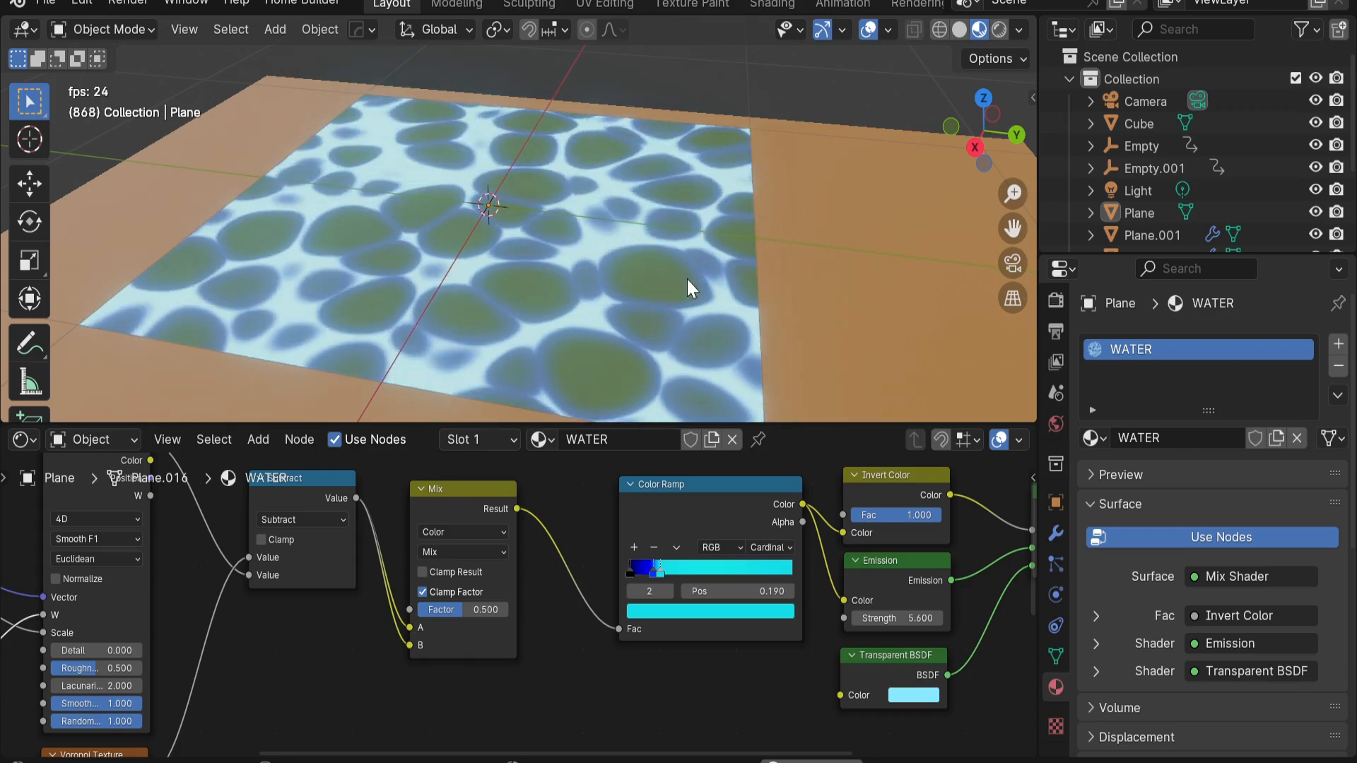
click(766, 547)
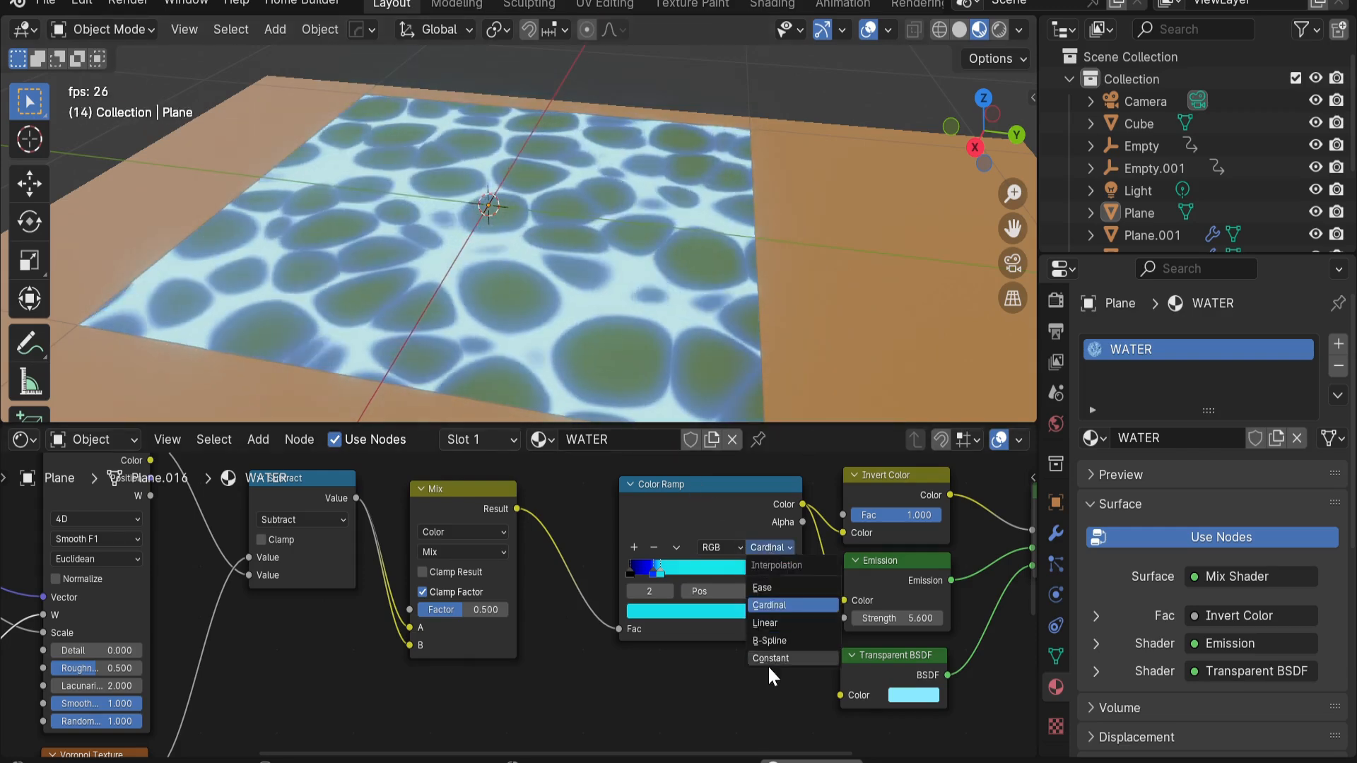
click(768, 665)
Change the Color Ramp's blue stop to a lighter blue
middle_drag(609, 270, 630, 246)
scroll(695, 365, up, 1)
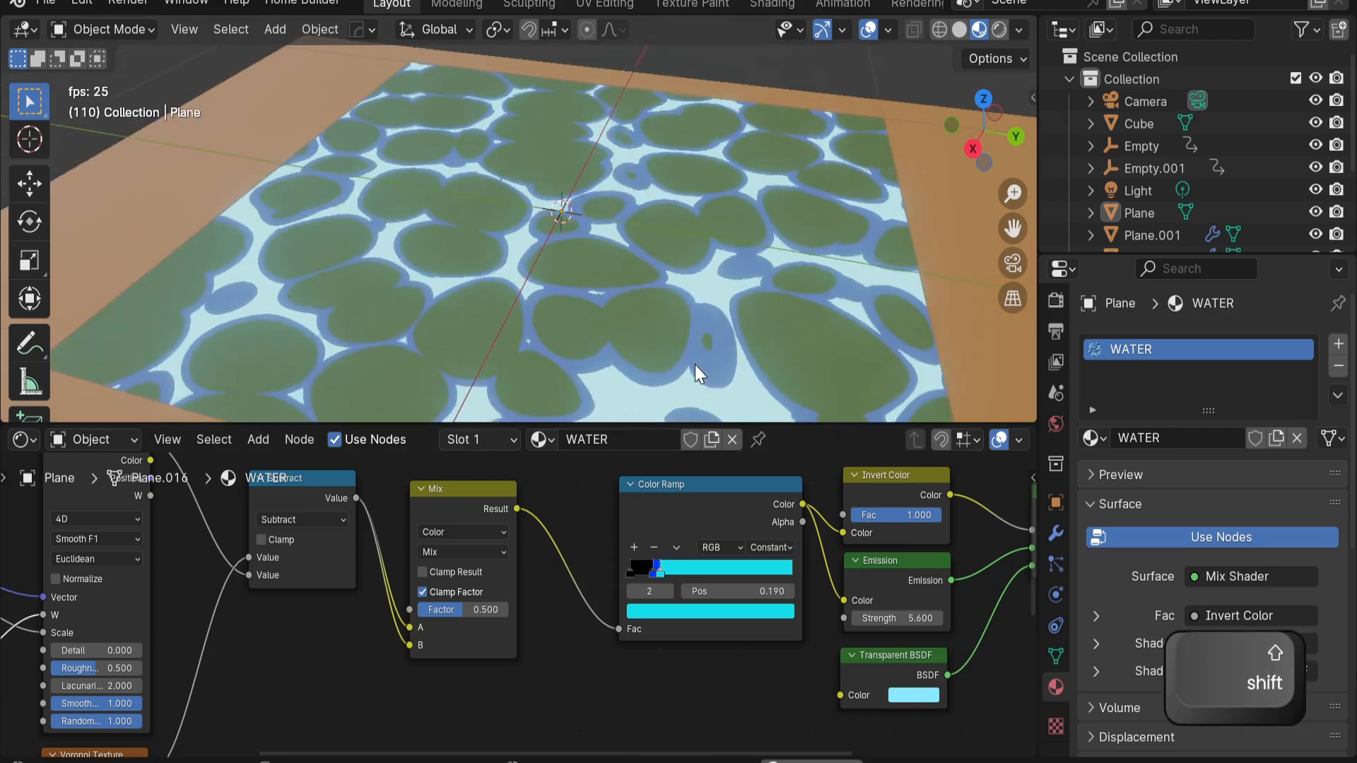
shift+middle_drag(694, 365, 642, 349)
scroll(659, 350, up, 1)
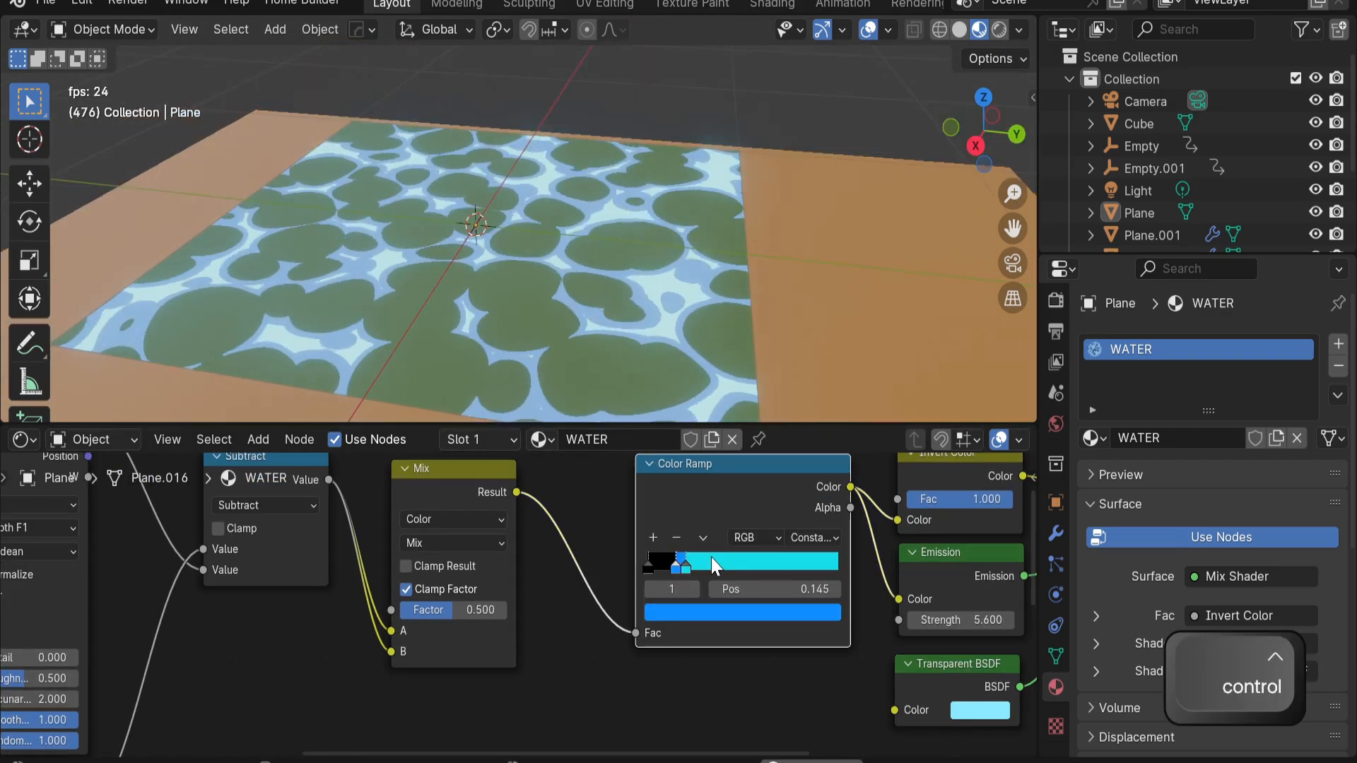
Try an extra darker blue Color Ramp stop at 0.326 beyond the cyan one, and remove it
click(710, 559)
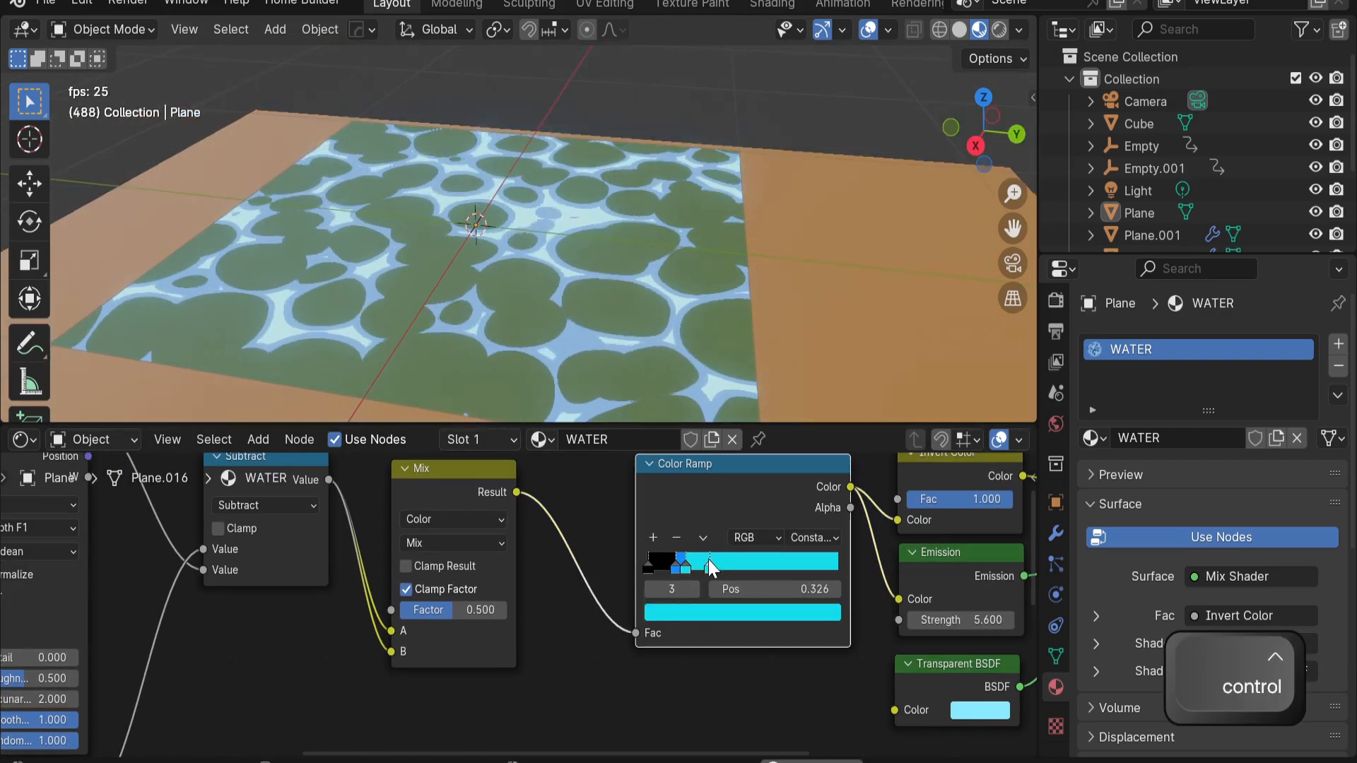
click(704, 614)
drag(825, 340, 778, 341)
scroll(703, 587, up, 3)
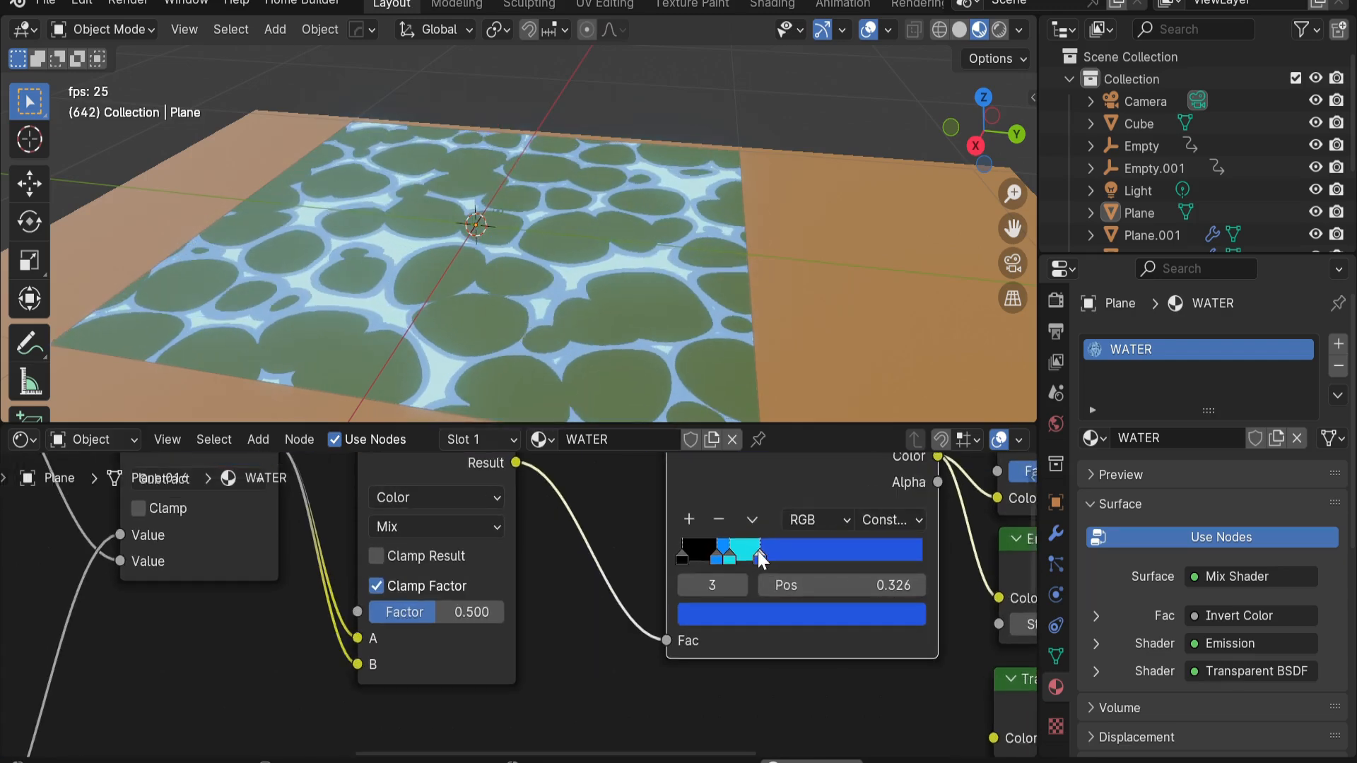
mouse_move(757, 555)
mouse_down()
mouse_move(720, 553)
mouse_move(689, 574)
mouse_move(752, 574)
mouse_up()
click(719, 520)
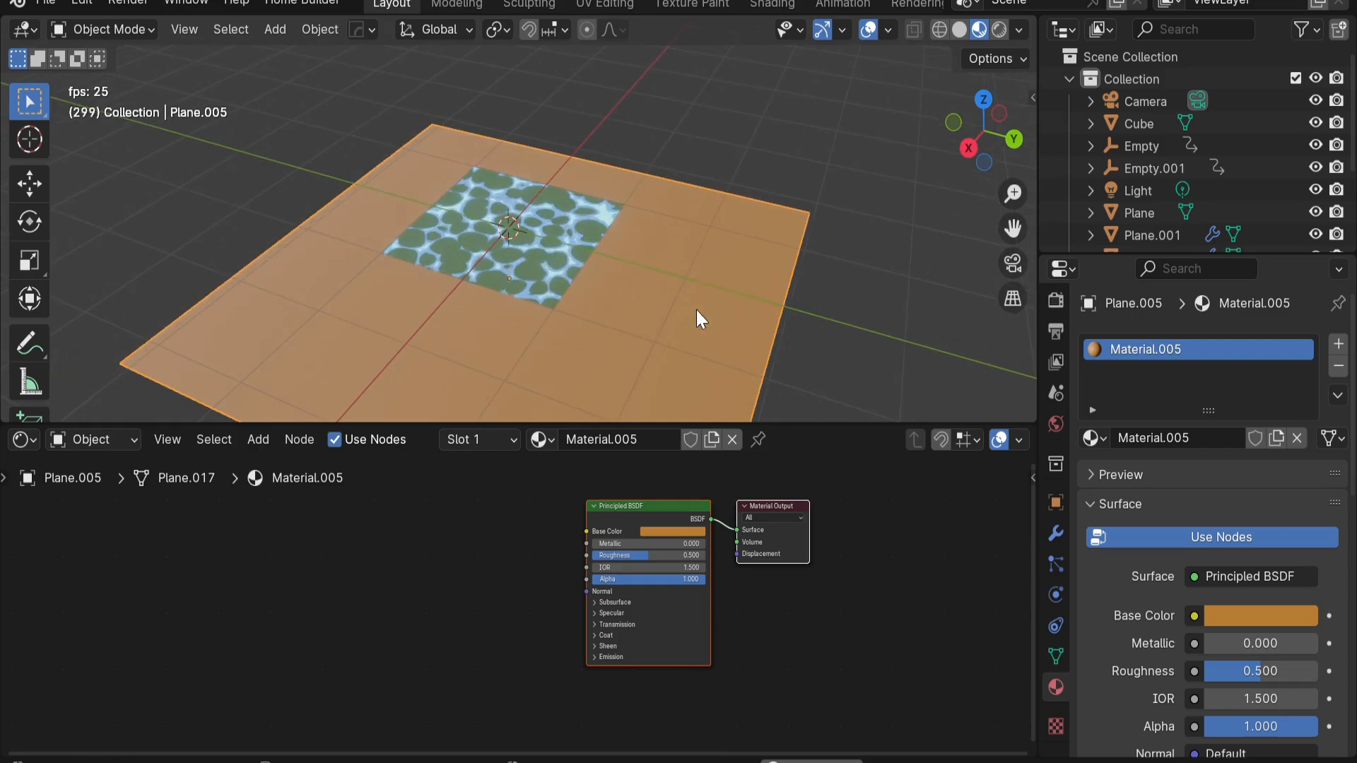
Inset the orange ground plane's face by about 0.62 m and delete the inner face to open a hole
key(Tab)
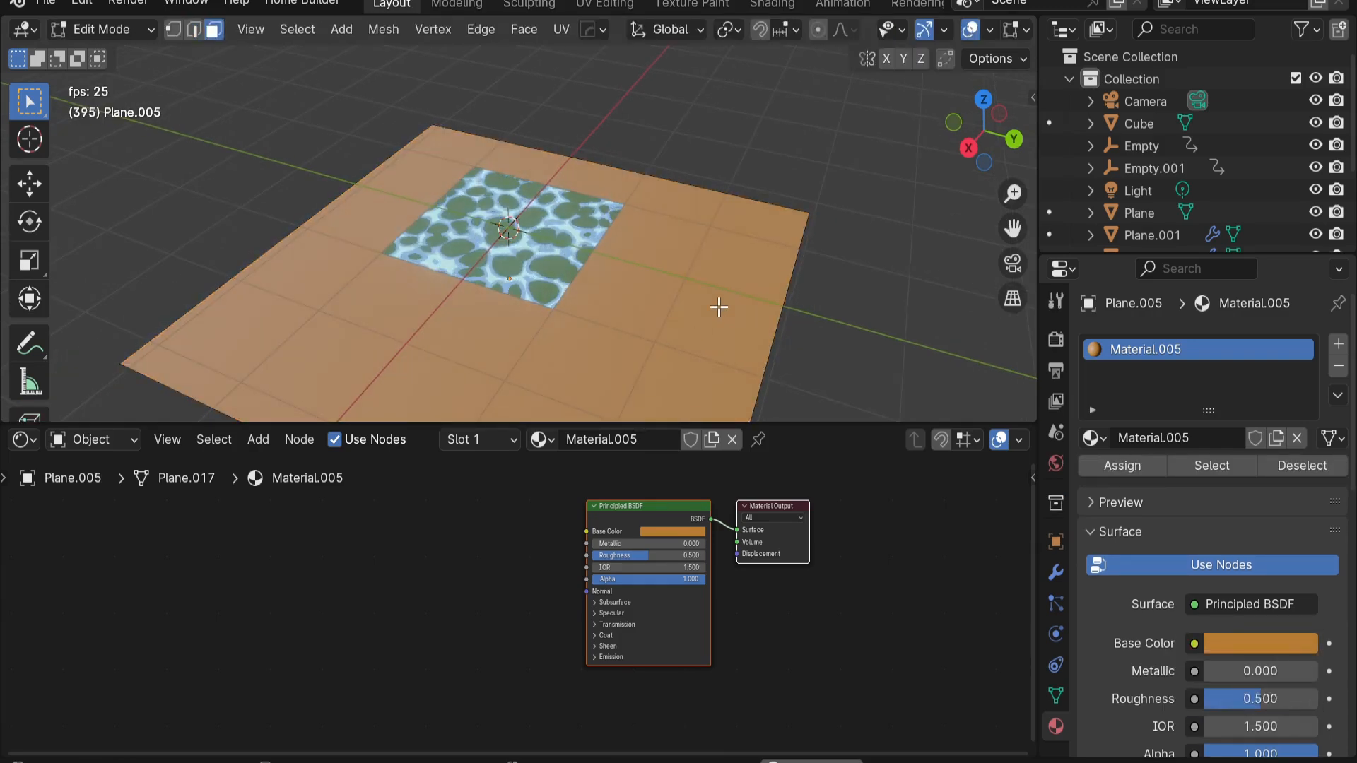
key(a)
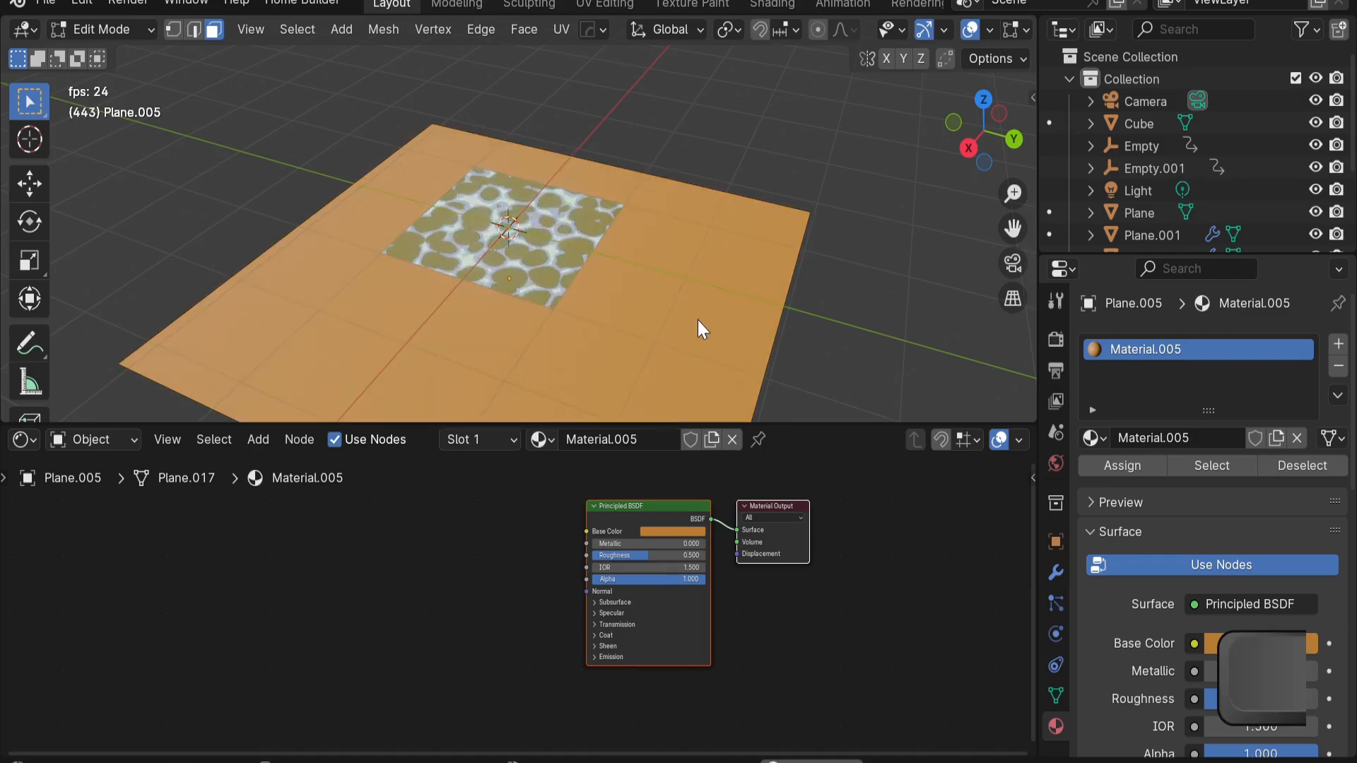
key(Tab)
key(Tab)
key(3)
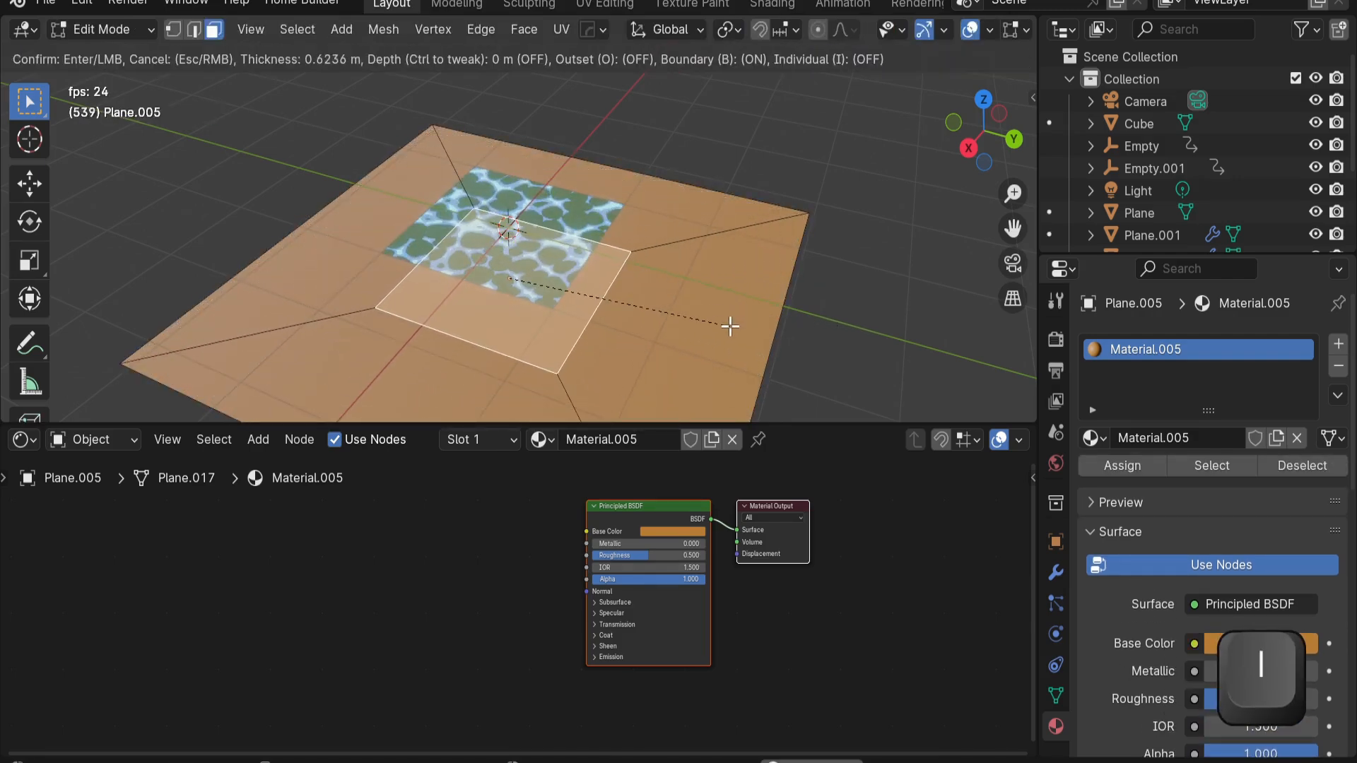
key(Delete)
click(729, 320)
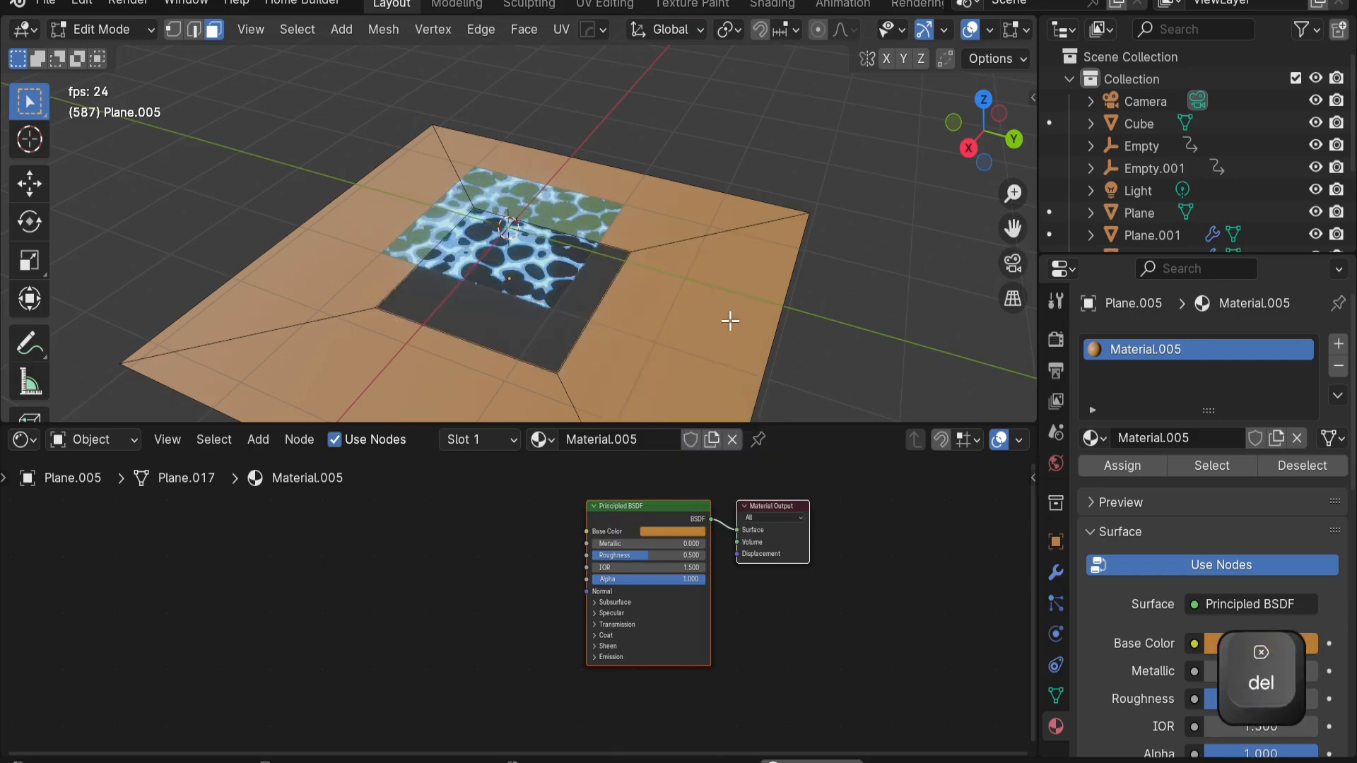
Raise the orange plane about 0.88 m along Z so its opening sits above the water plane
key(Tab)
key(g)
key(z)
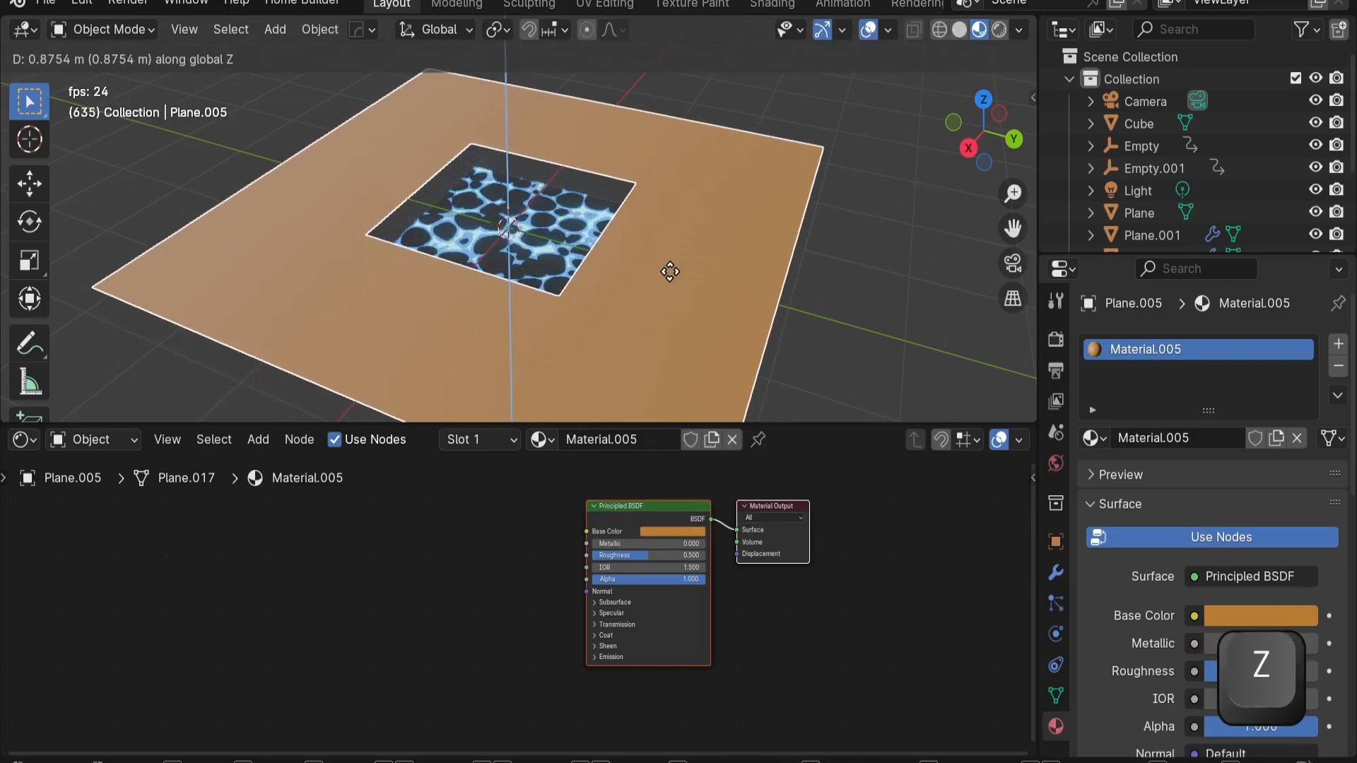
click(673, 274)
Extrude the opening's edges downward along Z and fill the bottom to form a closed pool basin
key(Tab)
middle_drag(656, 191, 627, 142)
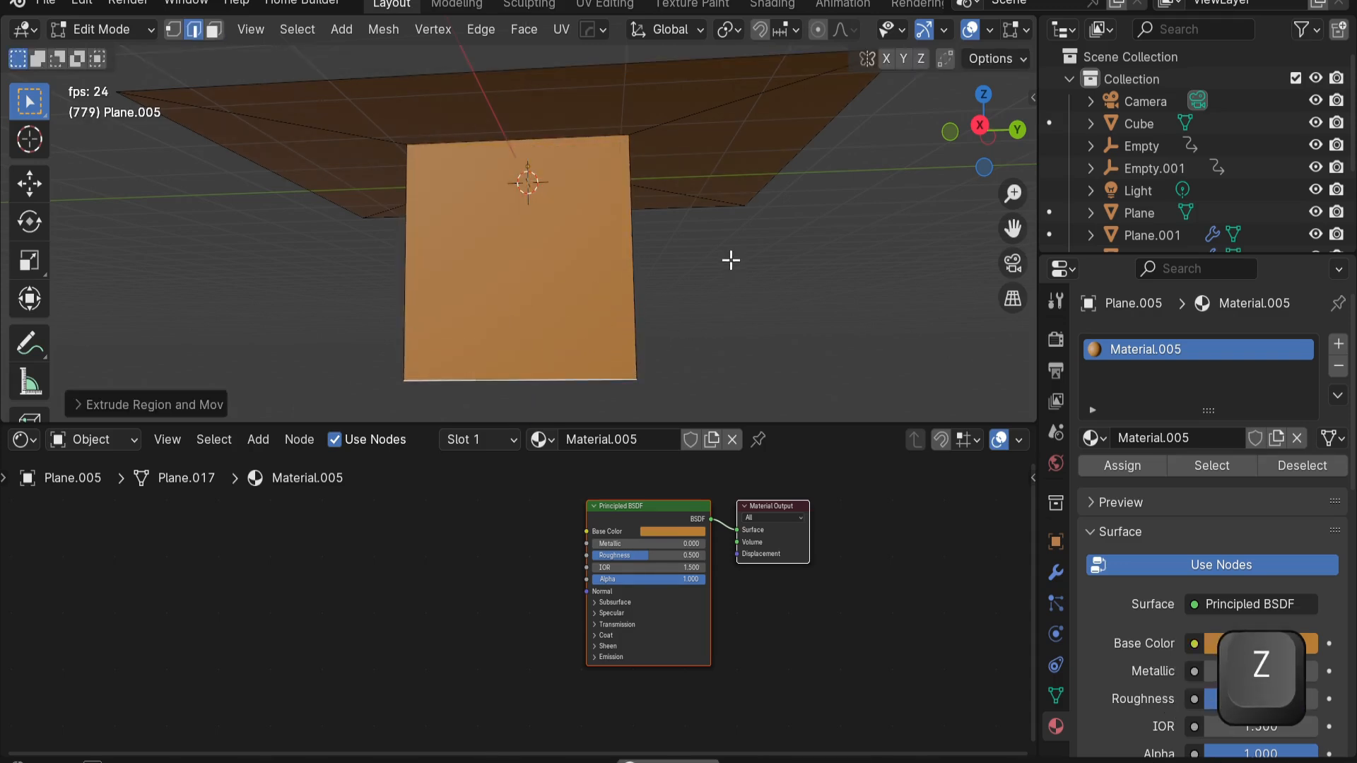
middle_drag(731, 260, 673, 85)
scroll(651, 319, up, 4)
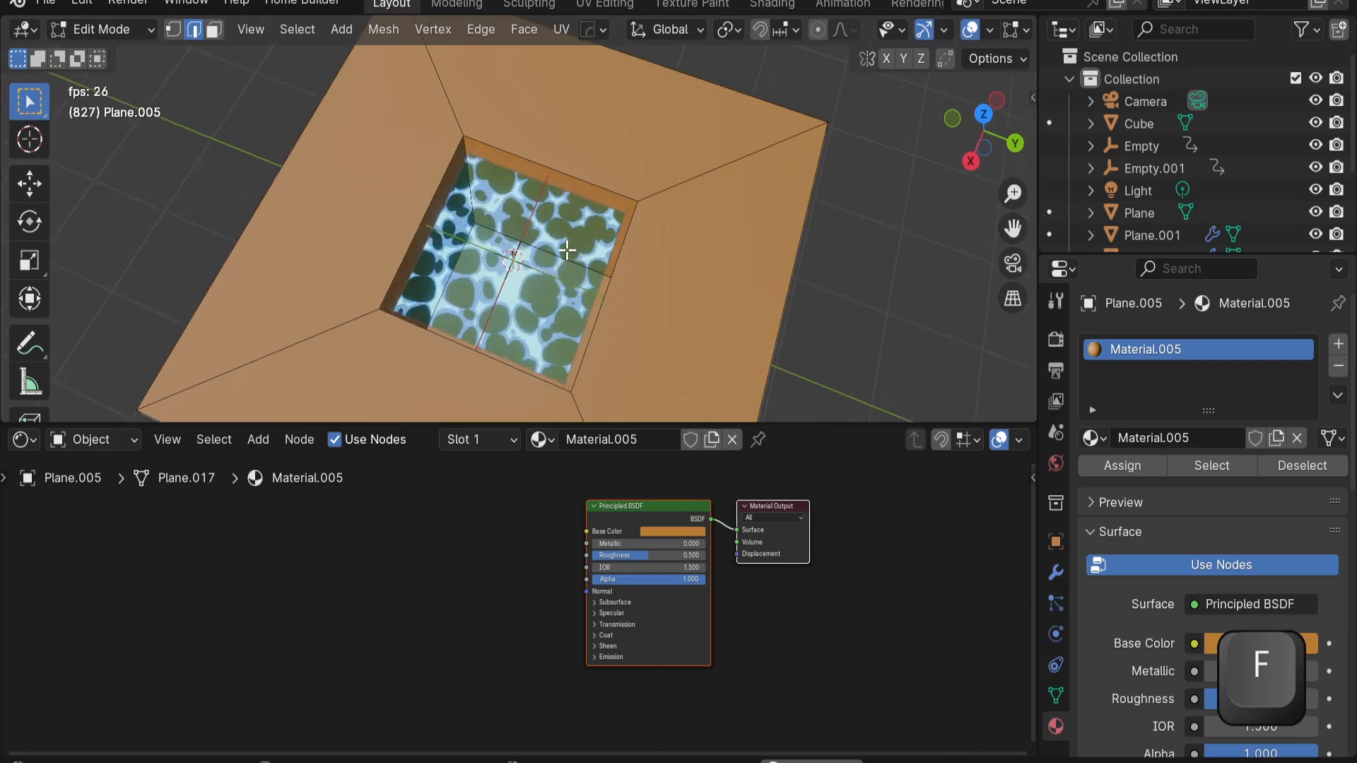
Scale the orange pool object down slightly in X and Y, with Z locked, to fit the water plane's edges
key(Tab)
key(s)
key(shift+z)
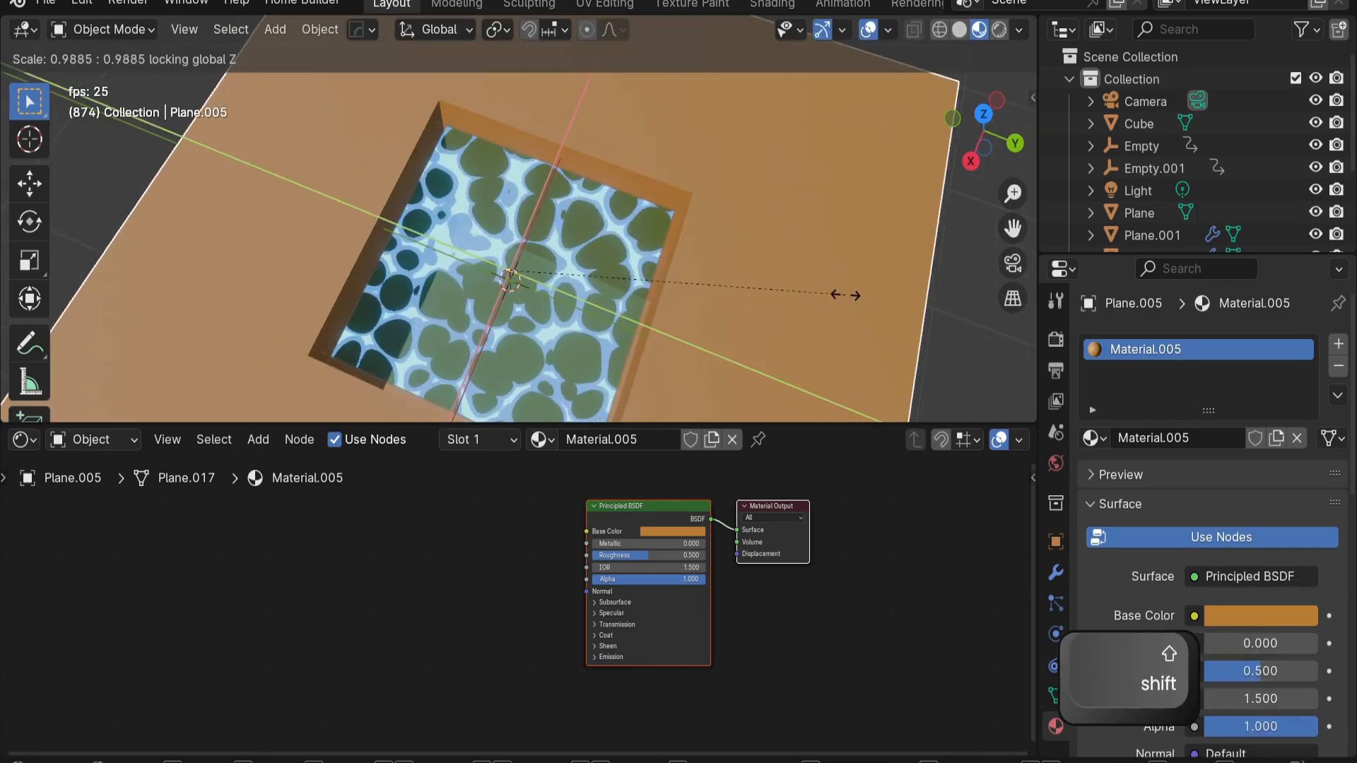
click(817, 312)
middle_drag(817, 312, 698, 230)
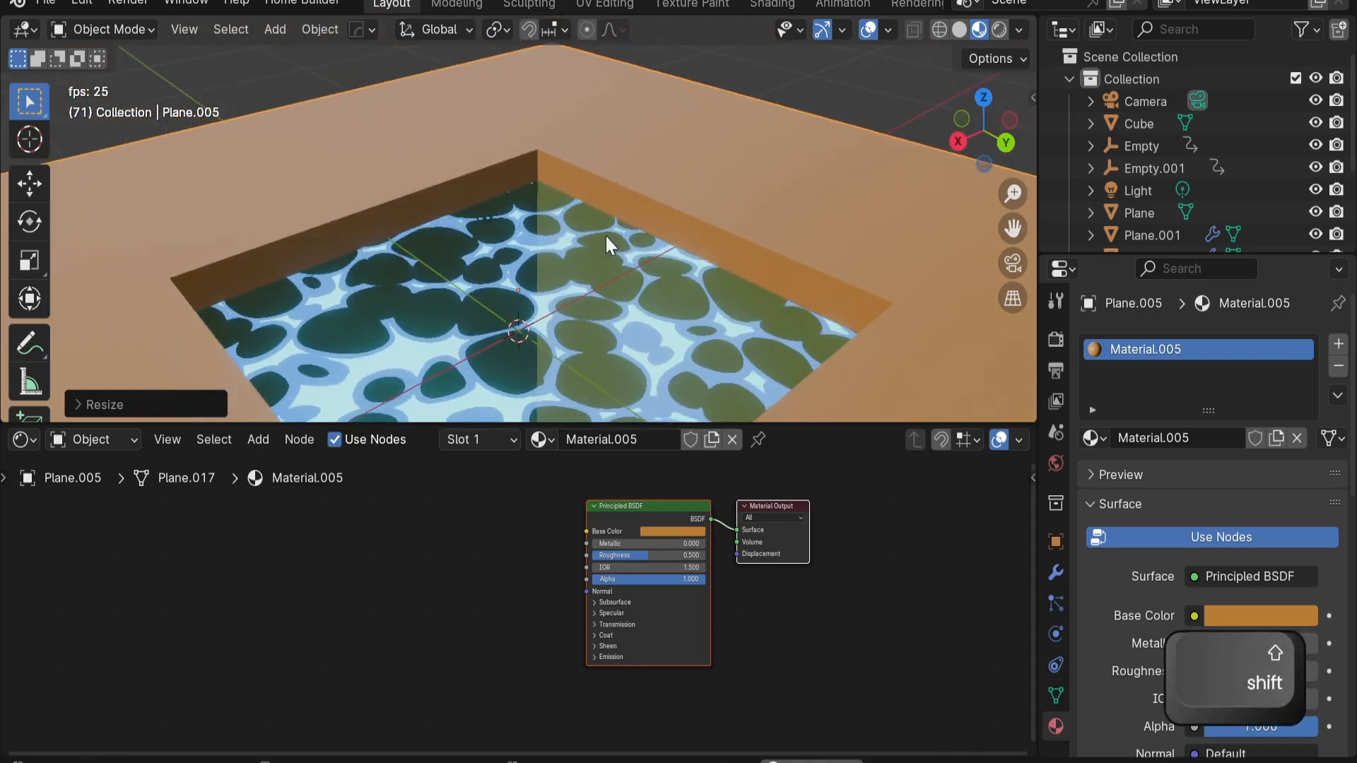
Subdivide the water plane with an increased number of cuts, and subdivide the resulting grid again with one cut
shift+middle_drag(581, 304, 627, 261)
scroll(681, 169, down, 2)
scroll(660, 185, up, 1)
scroll(660, 184, up, 1)
click(622, 262)
key(Tab)
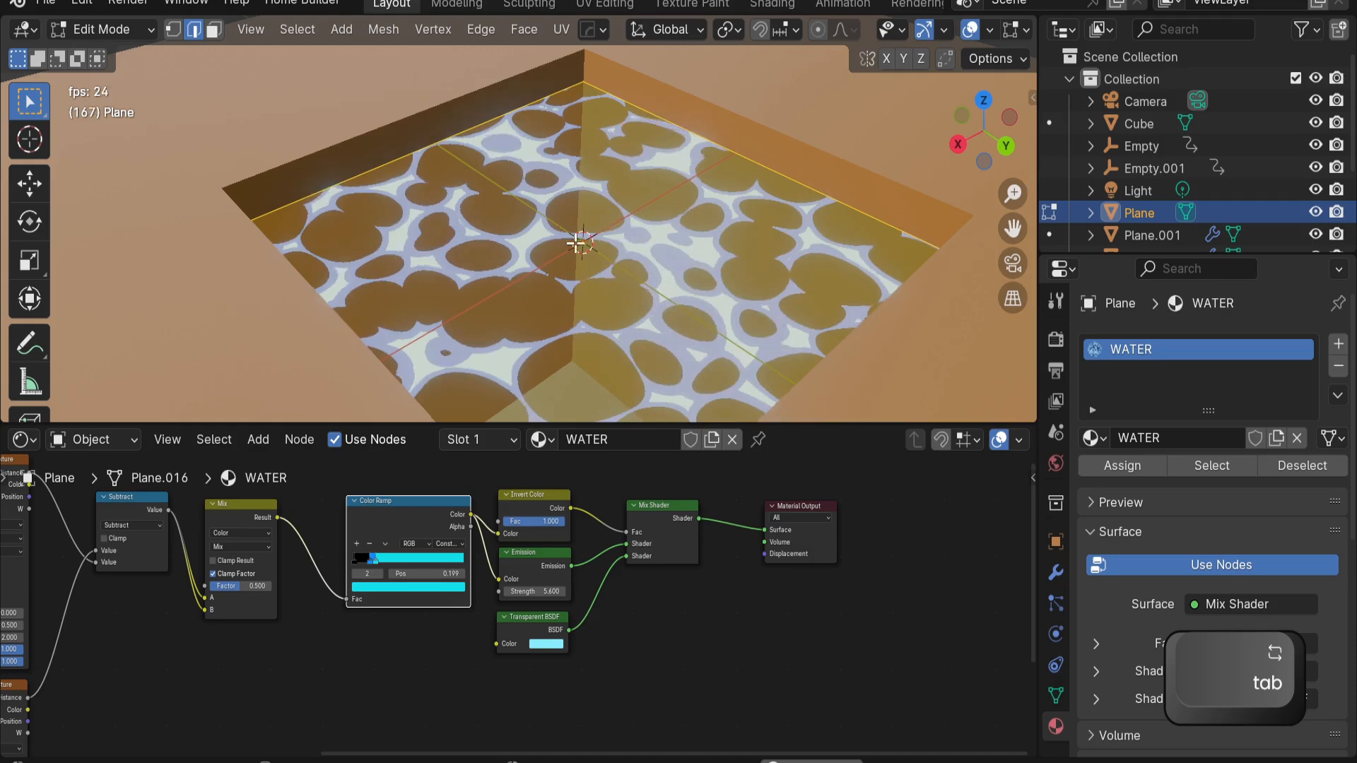
key(ctrl+e)
click(579, 154)
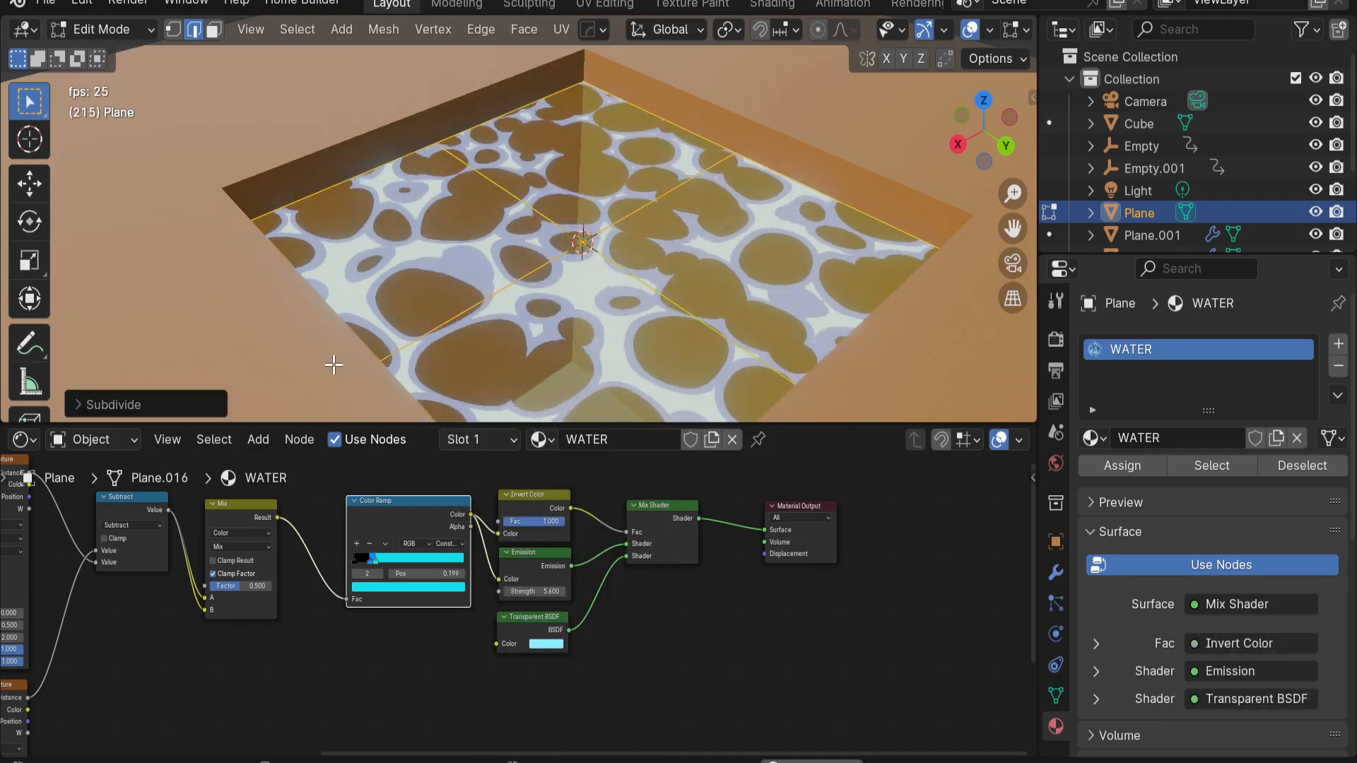
click(84, 398)
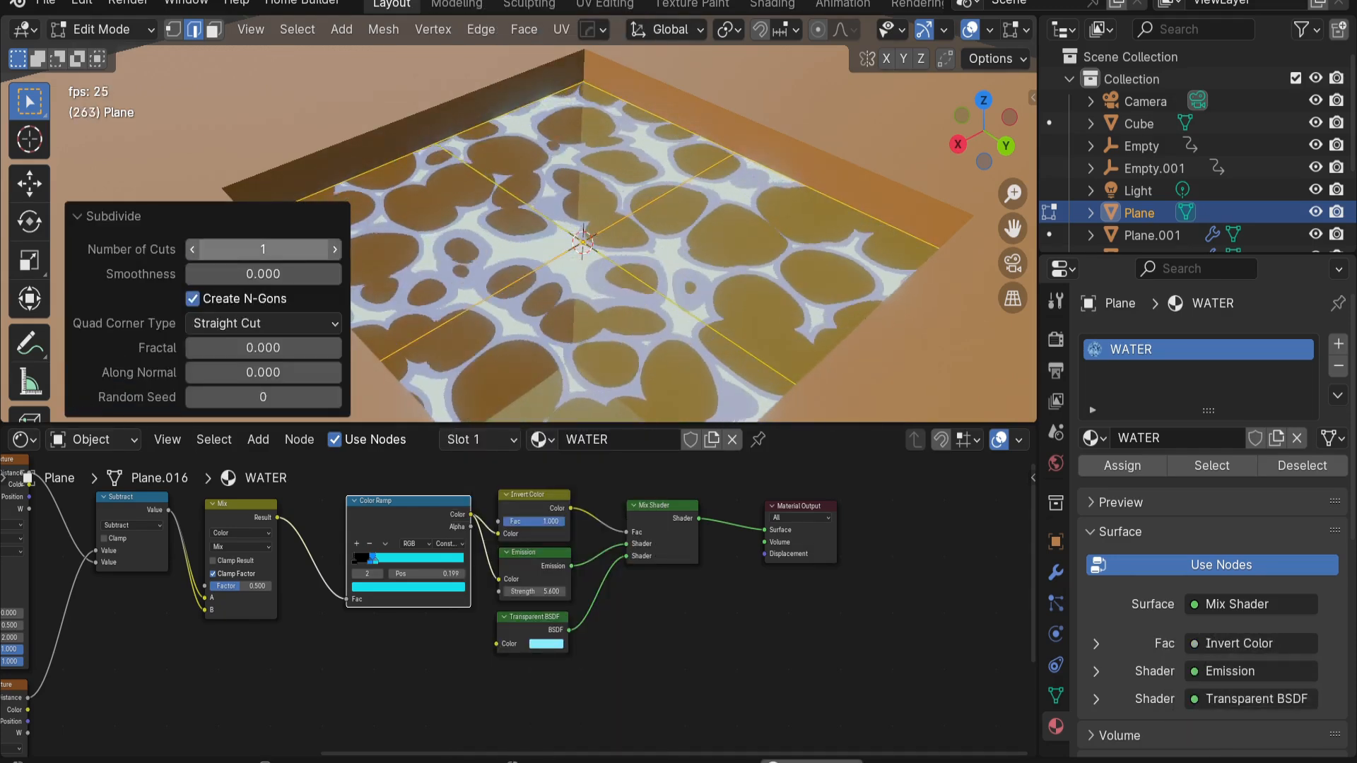
drag(247, 249, 318, 249)
right_click(507, 294)
click(478, 155)
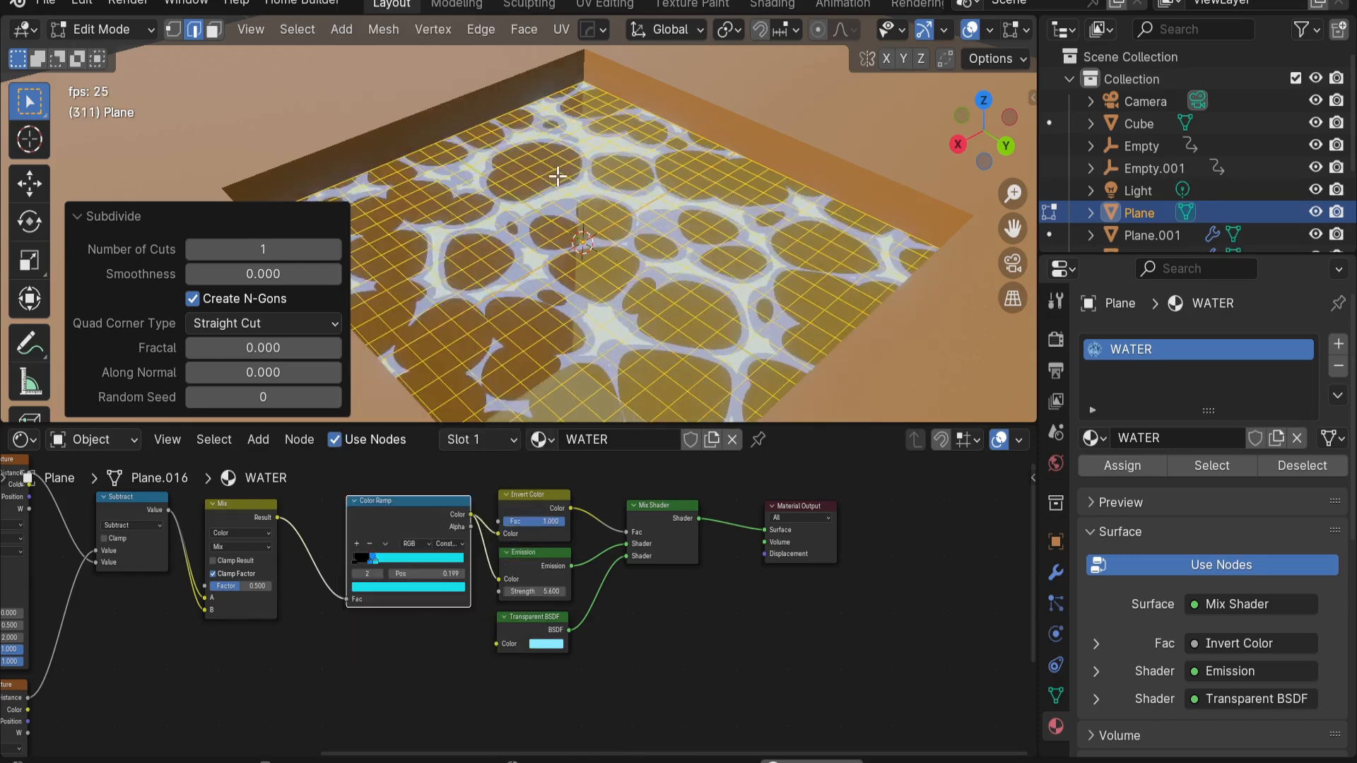
Subdivide the water plane's grid once more and return to Object Mode
right_click(604, 227)
click(524, 146)
key(Tab)
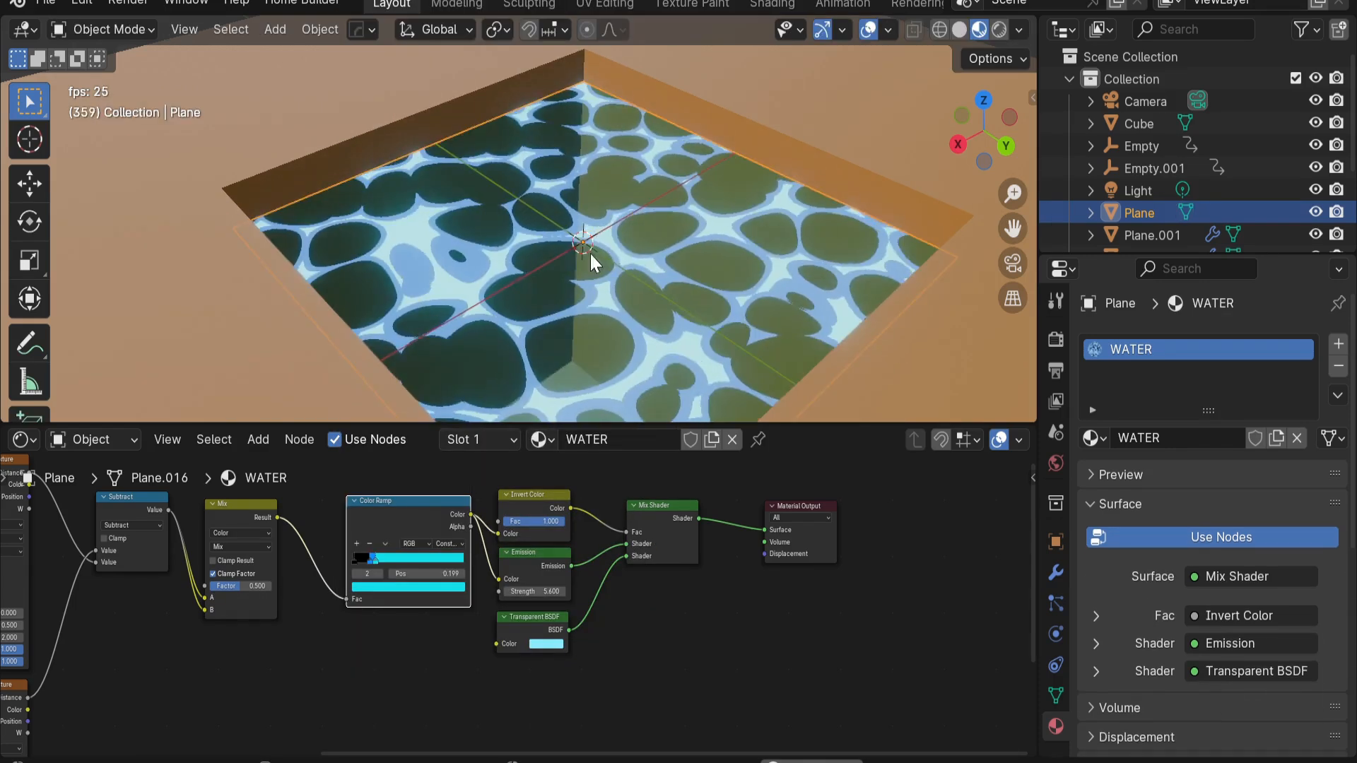
Add a Displace modifier to the water plane and create a new texture for it
middle_drag(591, 254, 656, 245)
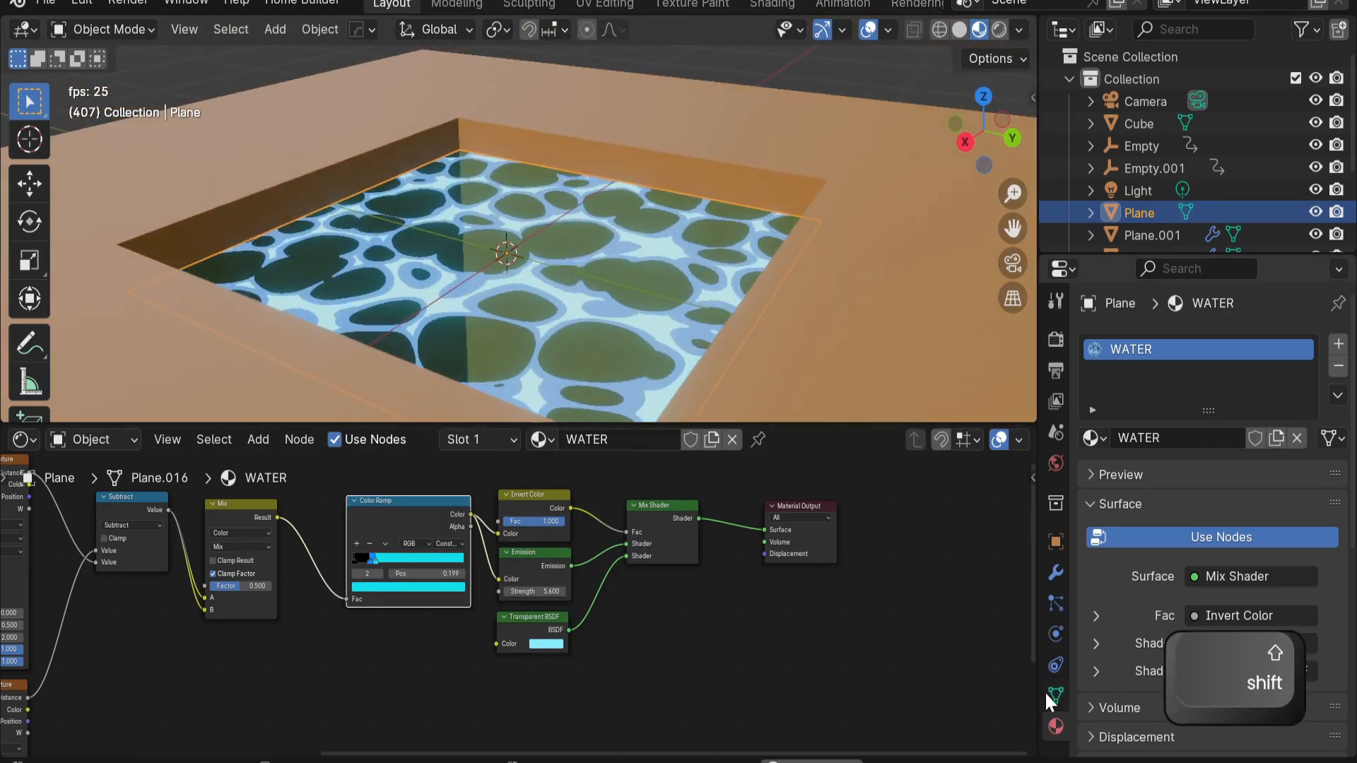
click(1054, 572)
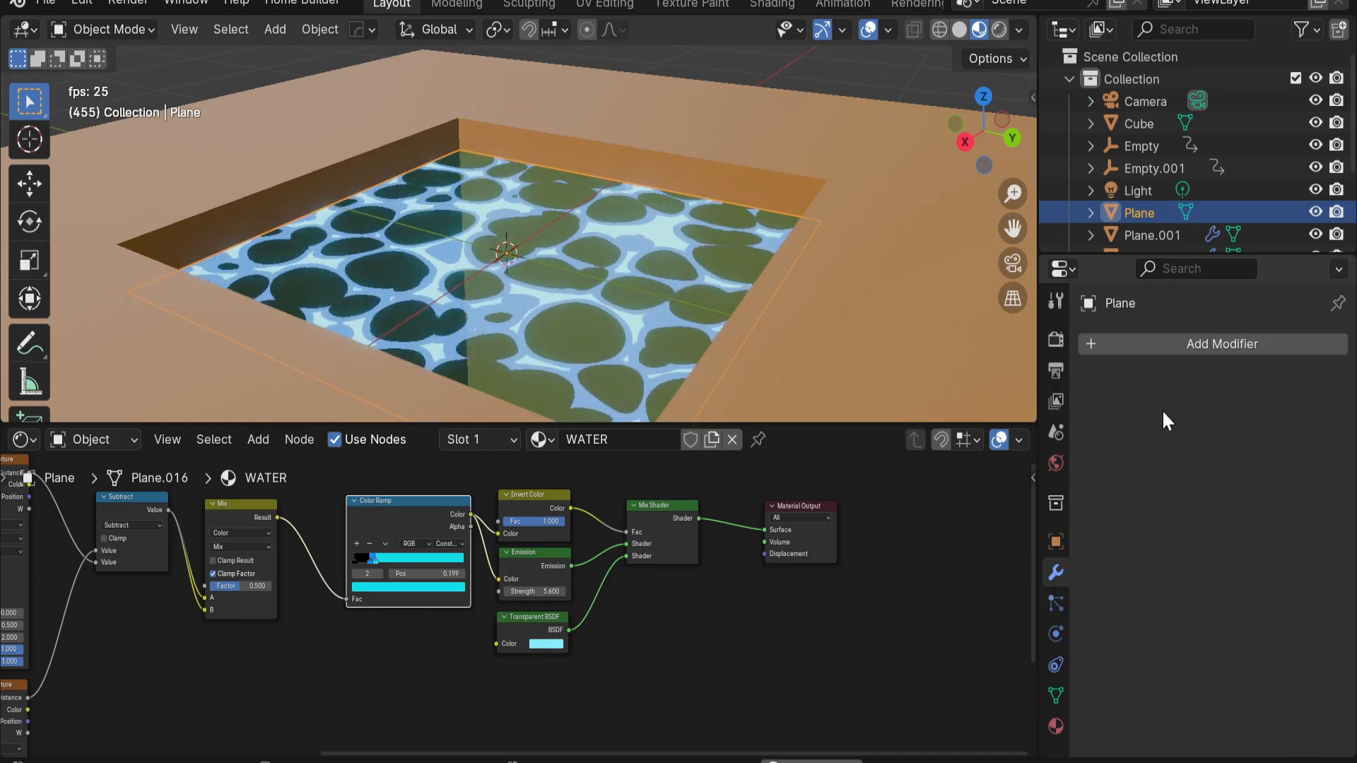
click(1174, 352)
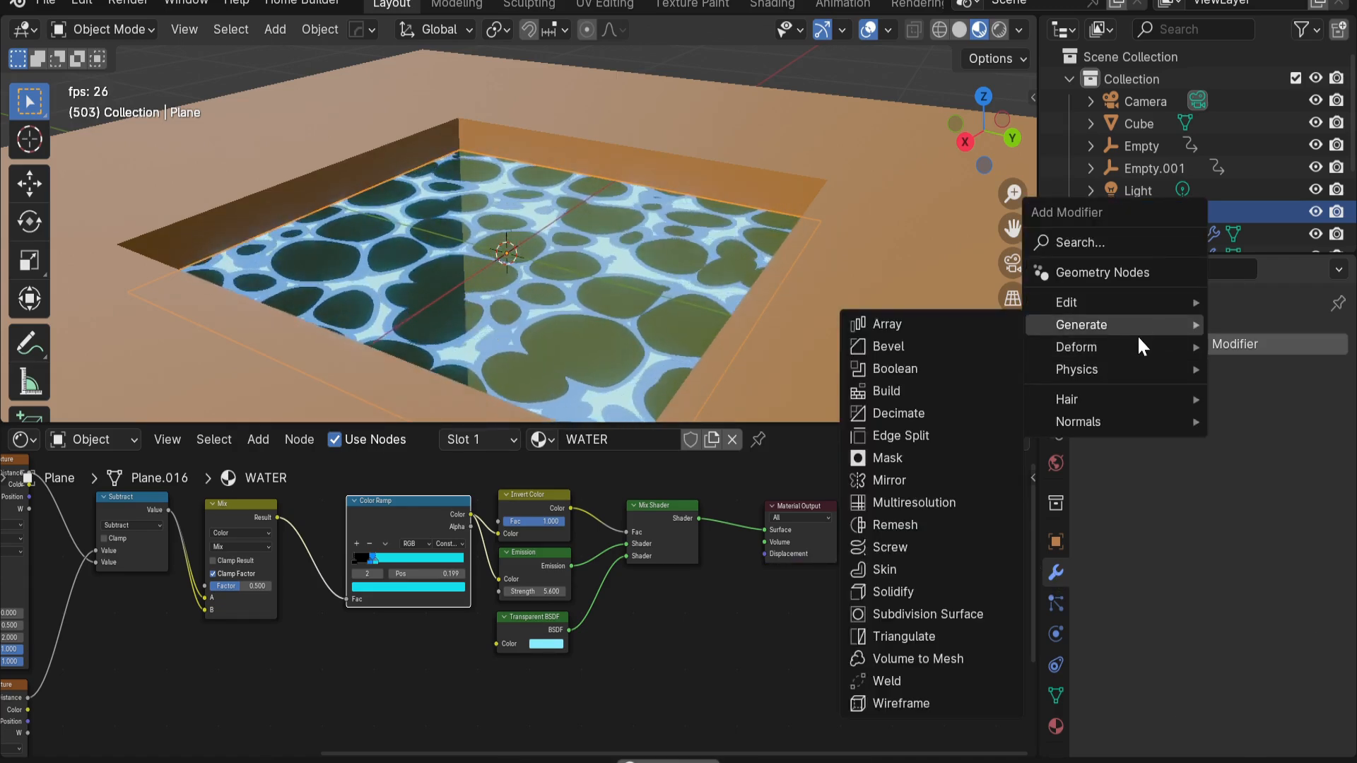
click(896, 412)
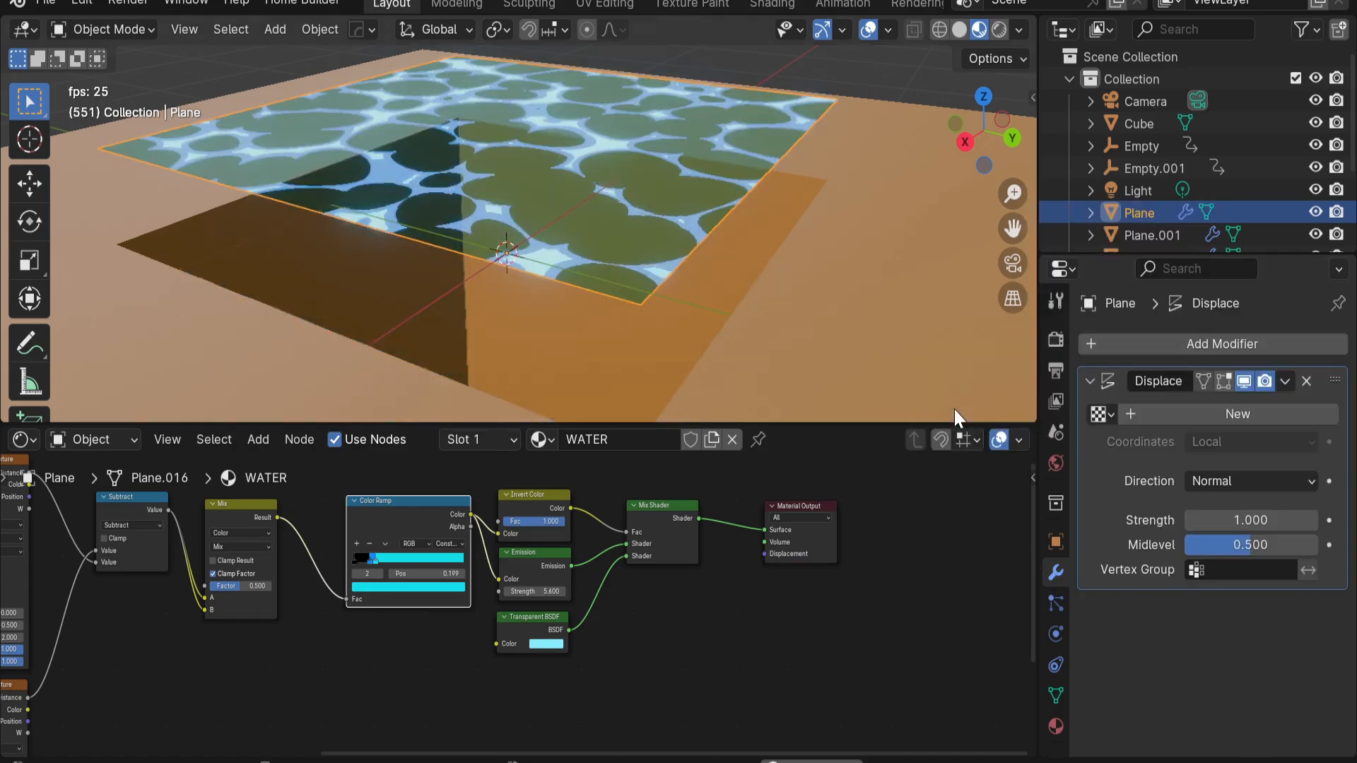
click(1181, 413)
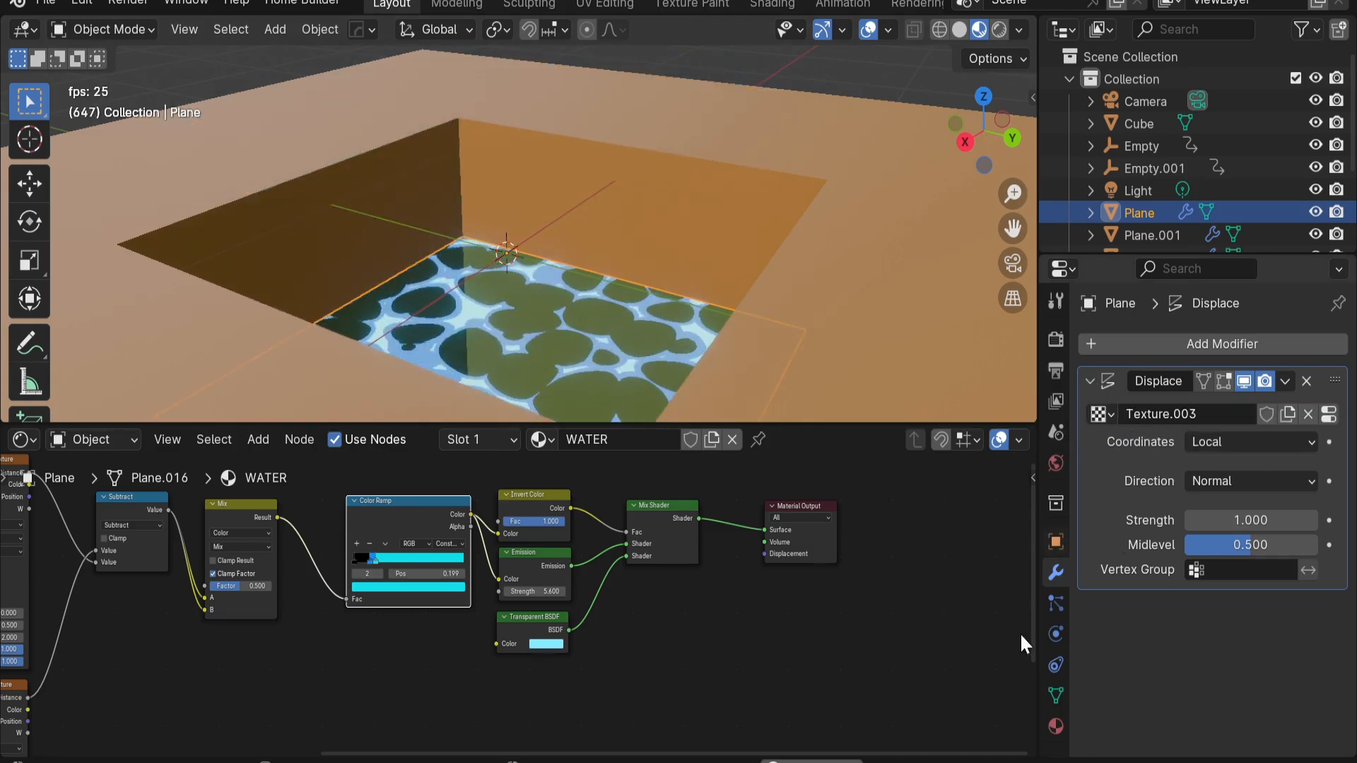
Change the Displace texture's type from Image or Movie to Clouds
scroll(1059, 731, down, 1)
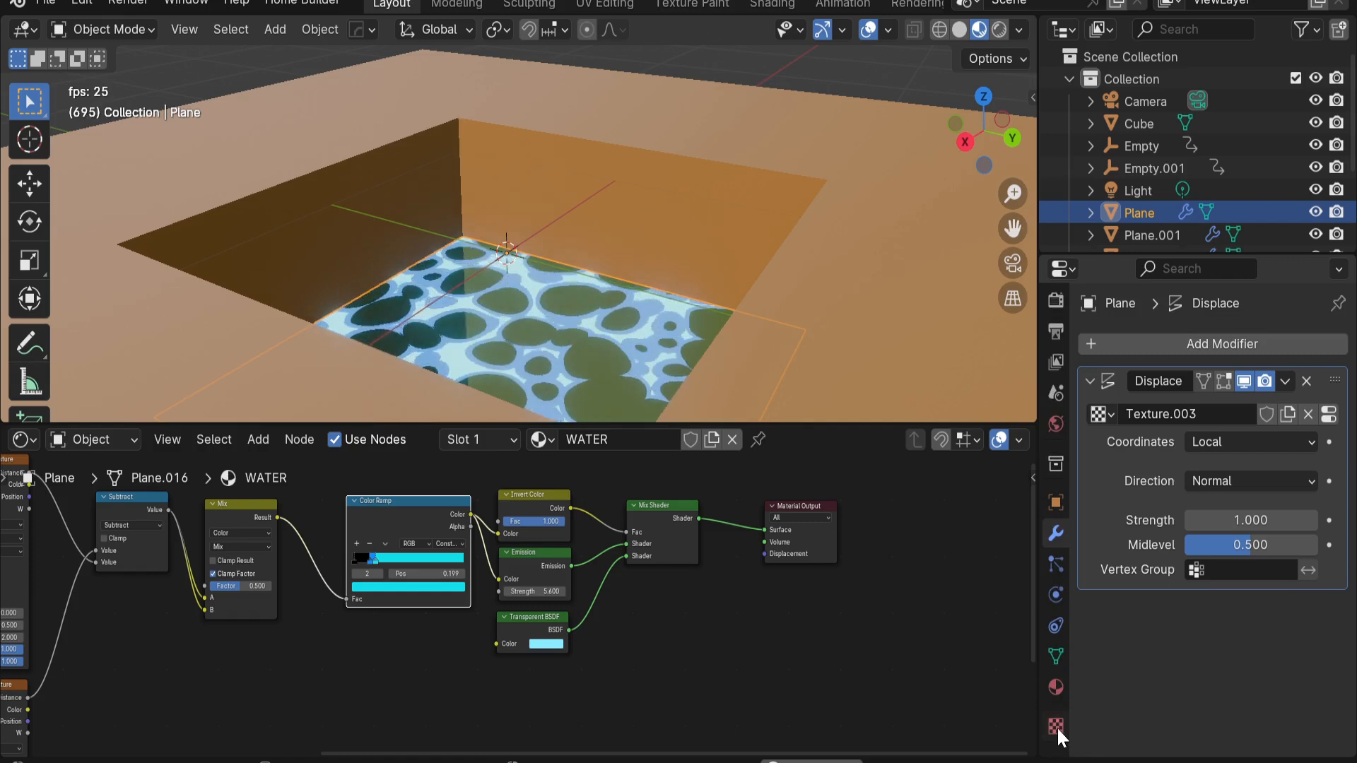
click(1057, 726)
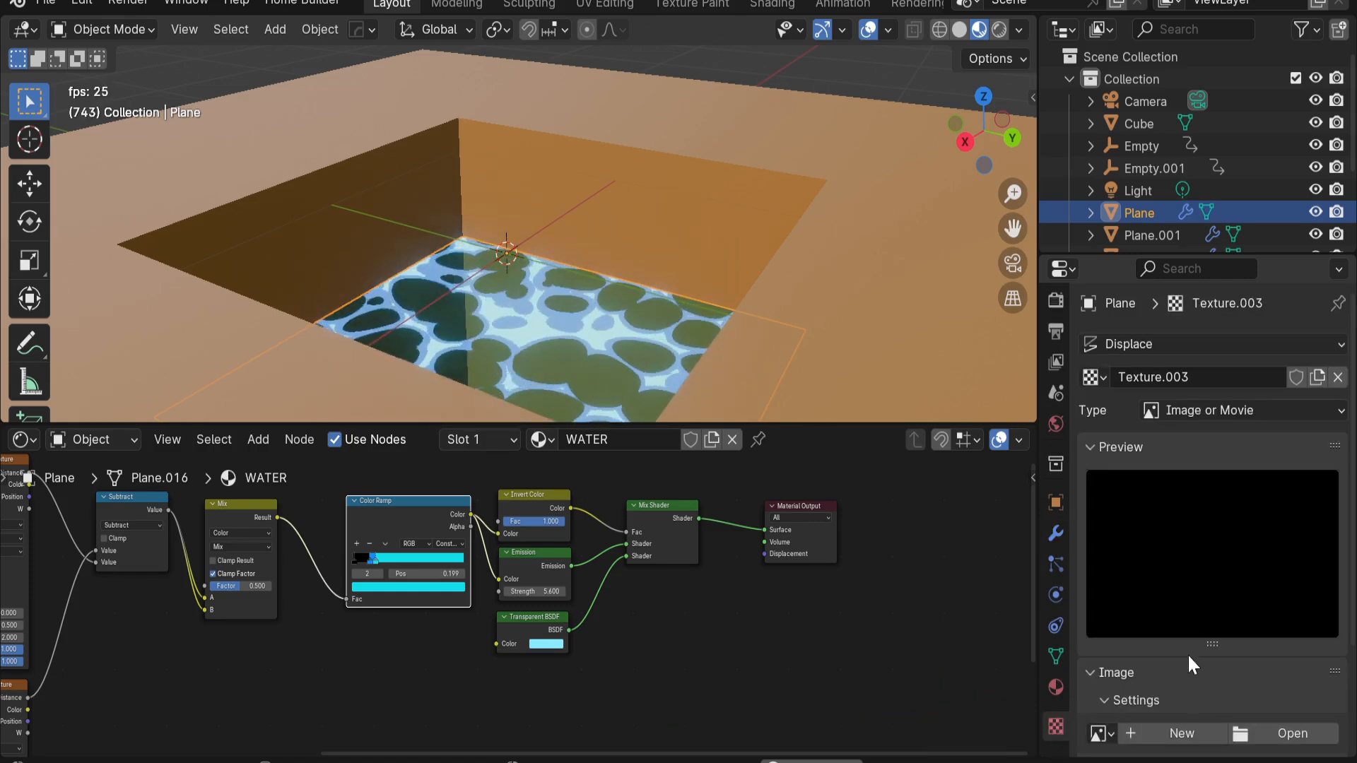
scroll(1186, 654, down, 3)
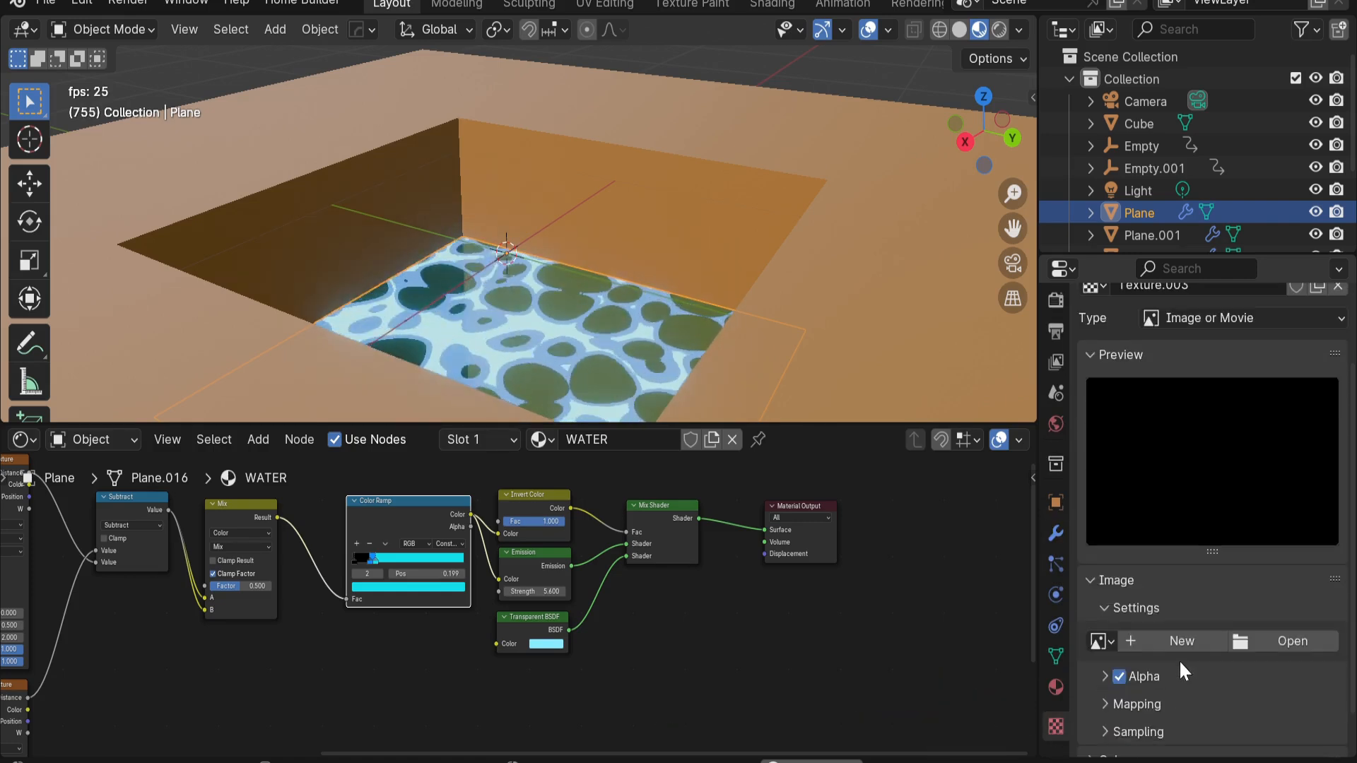
click(1233, 320)
click(1228, 388)
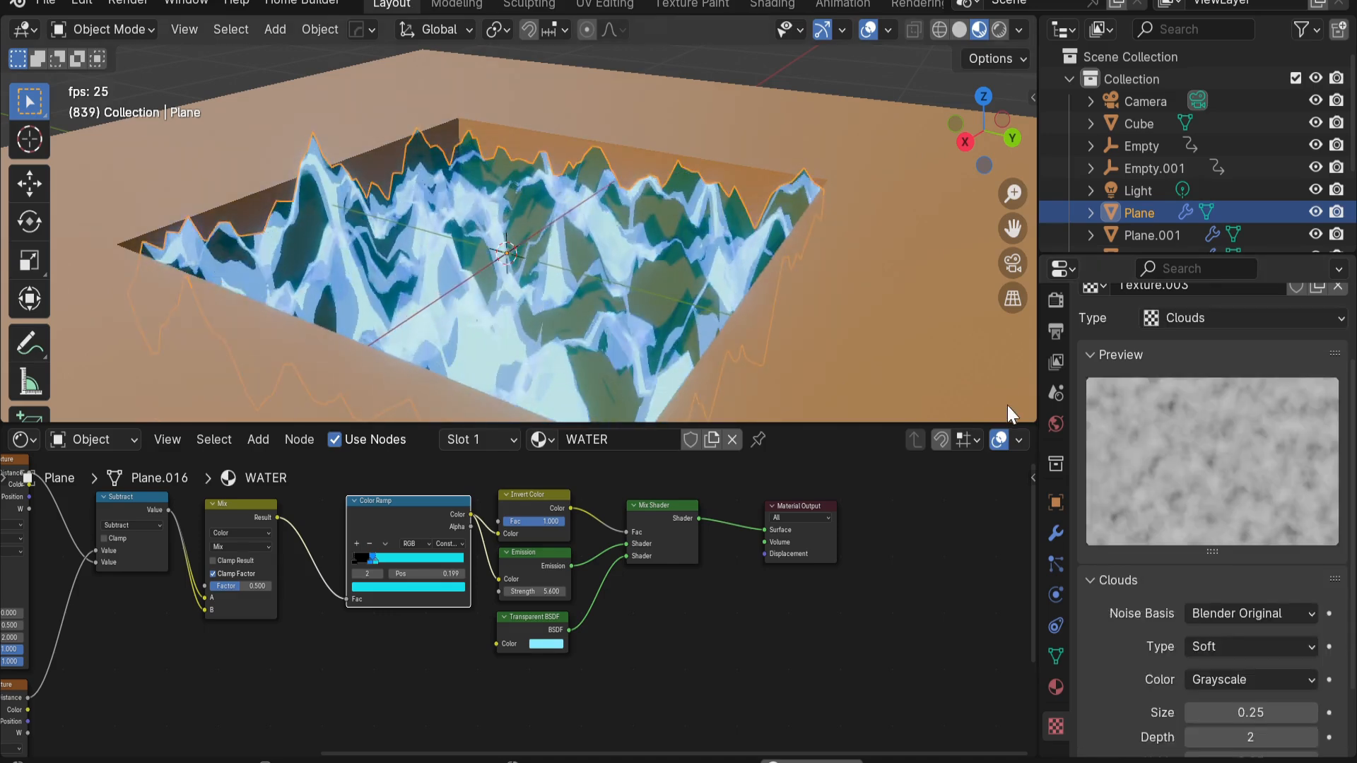
Set the Displace modifier's strength on the water plane to 0.2 and inspect the waves up close
click(1051, 533)
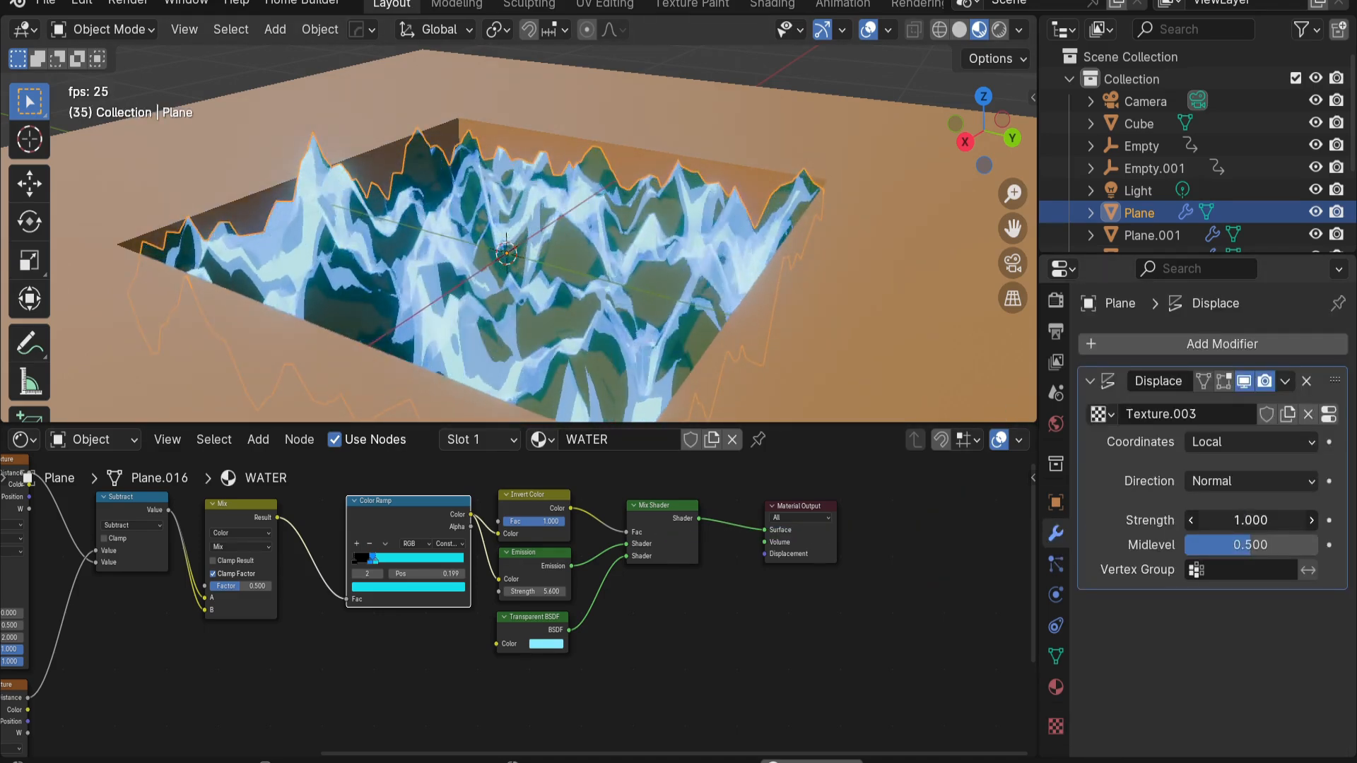
drag(1251, 521, 1212, 521)
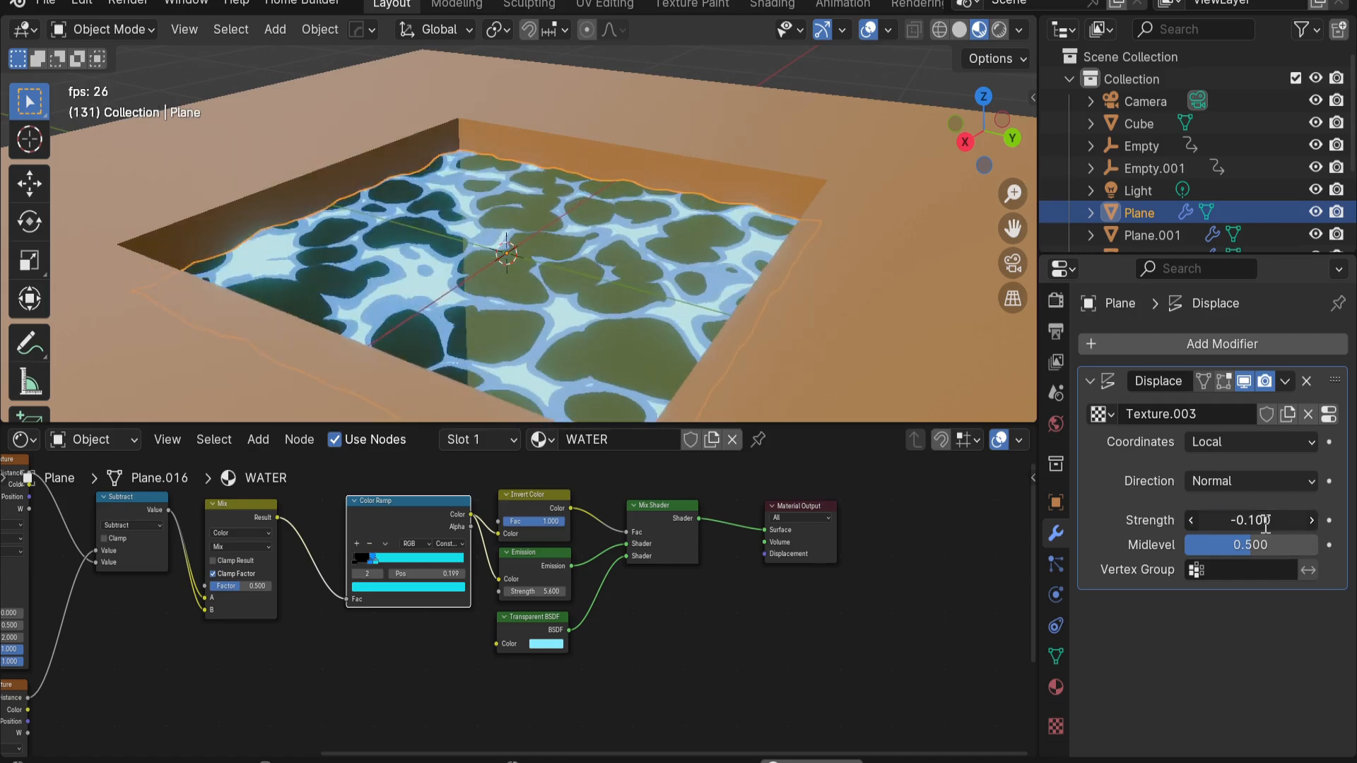
click(1265, 521)
text(0.)
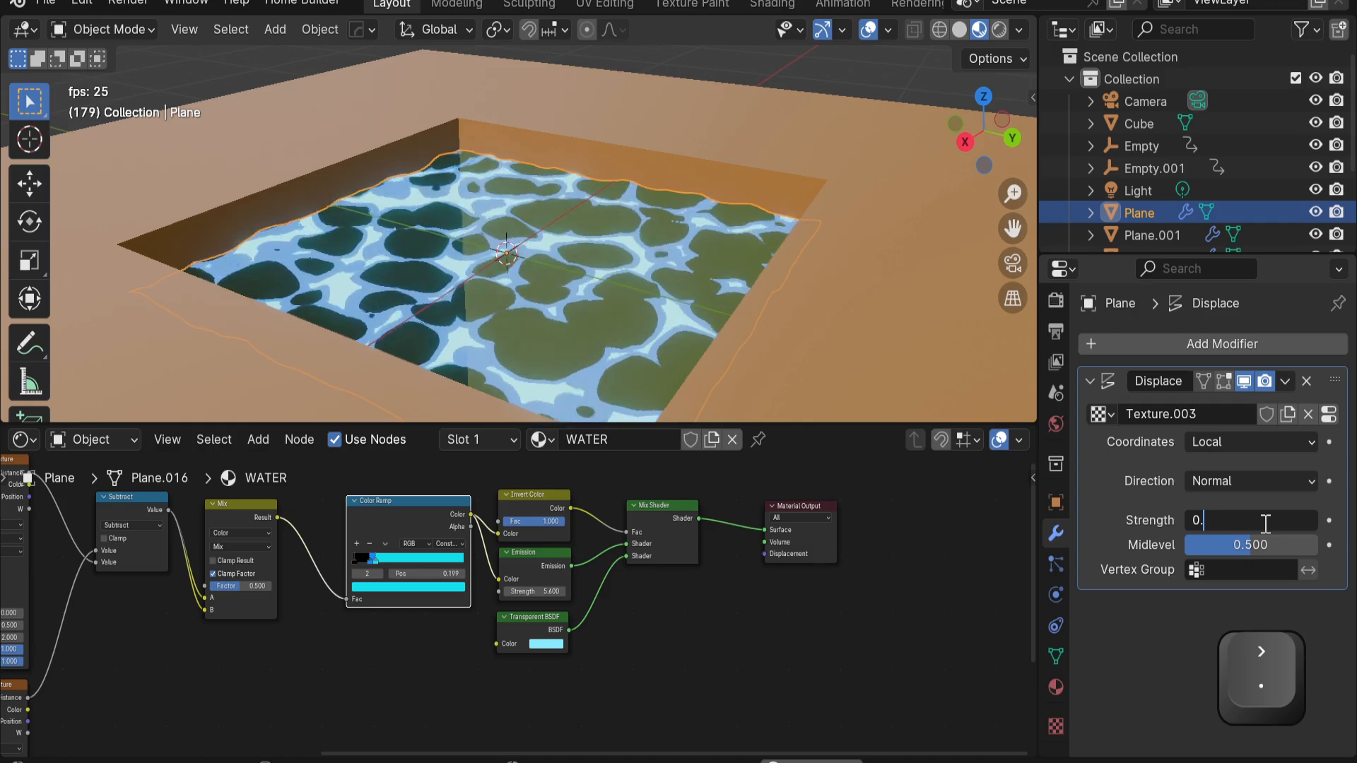
text(2)
key(Return)
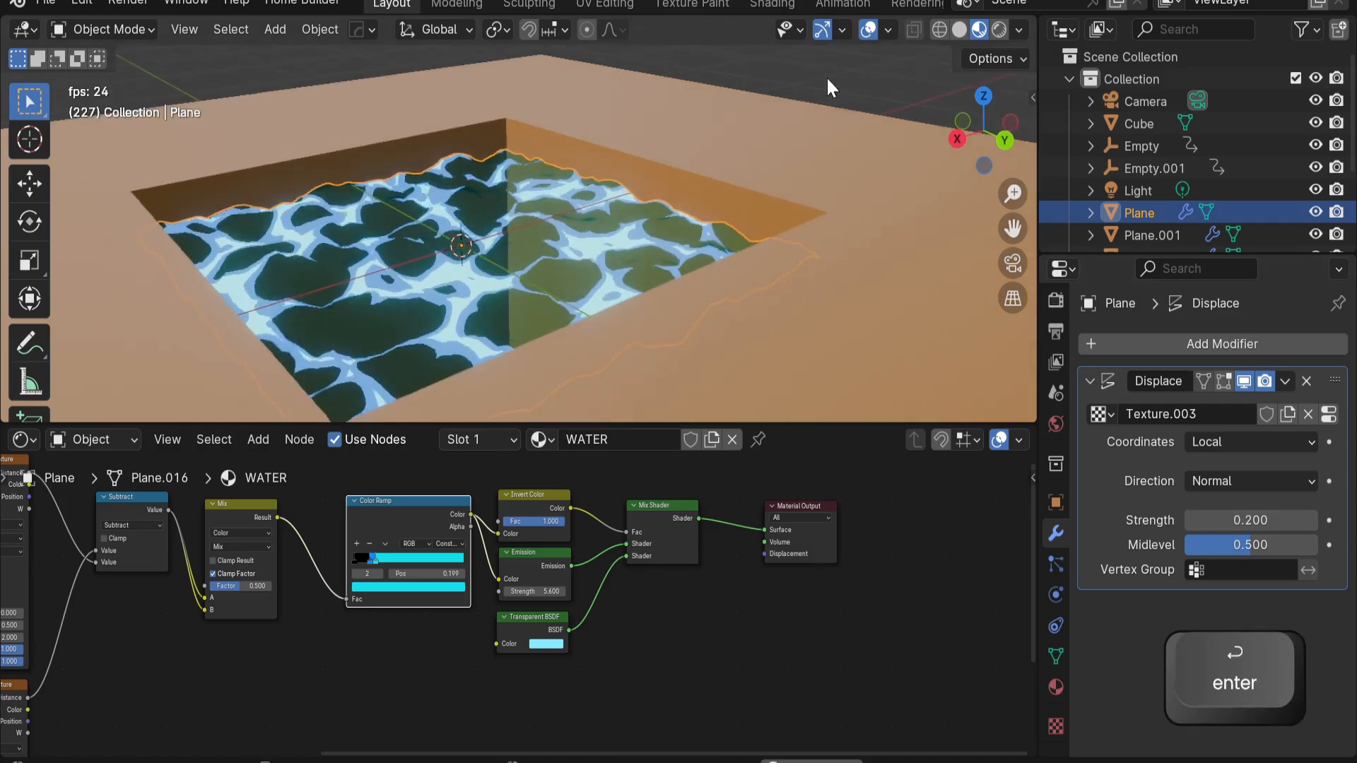
click(824, 80)
shift+middle_drag(744, 177, 867, 224)
scroll(855, 223, up, 3)
middle_drag(724, 206, 696, 230)
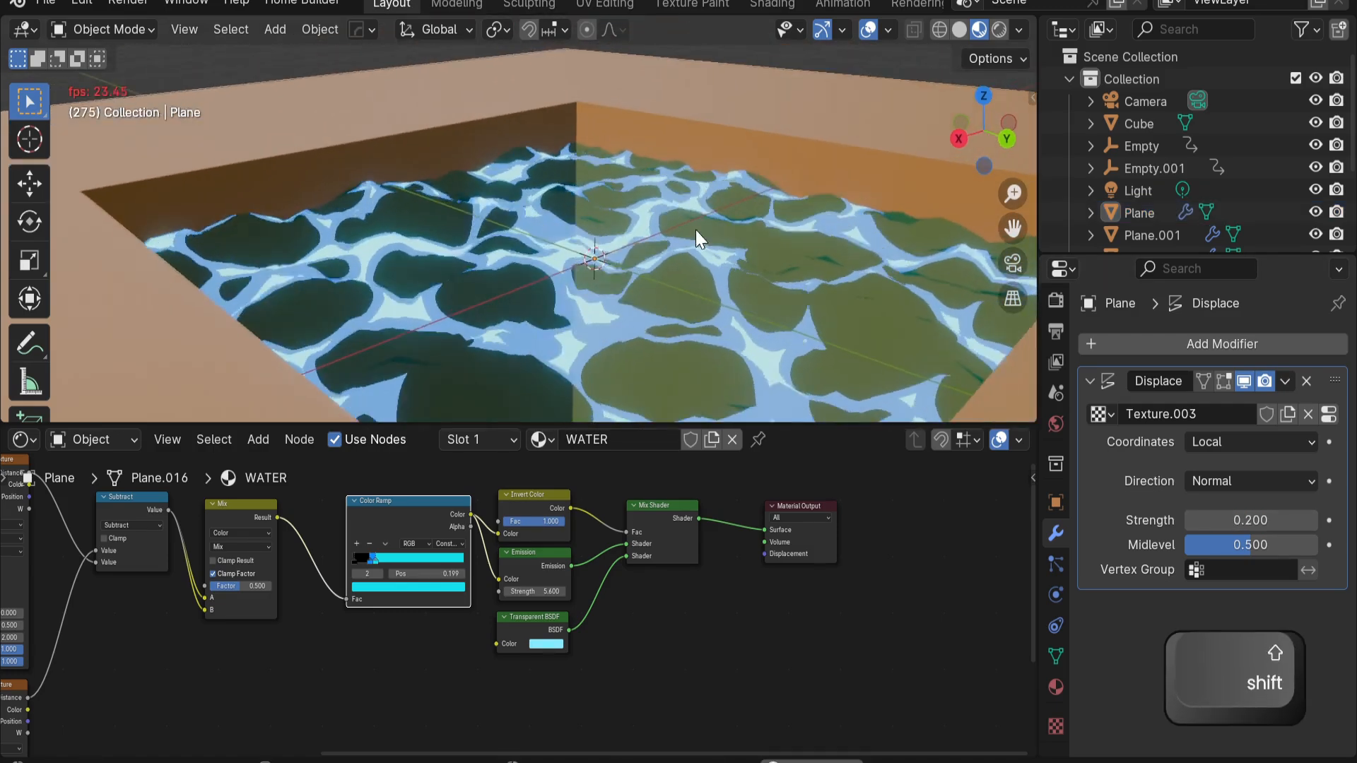
click(695, 231)
Set the Displace modifier's strength to 0.12 and deselect the water plane
click(1241, 521)
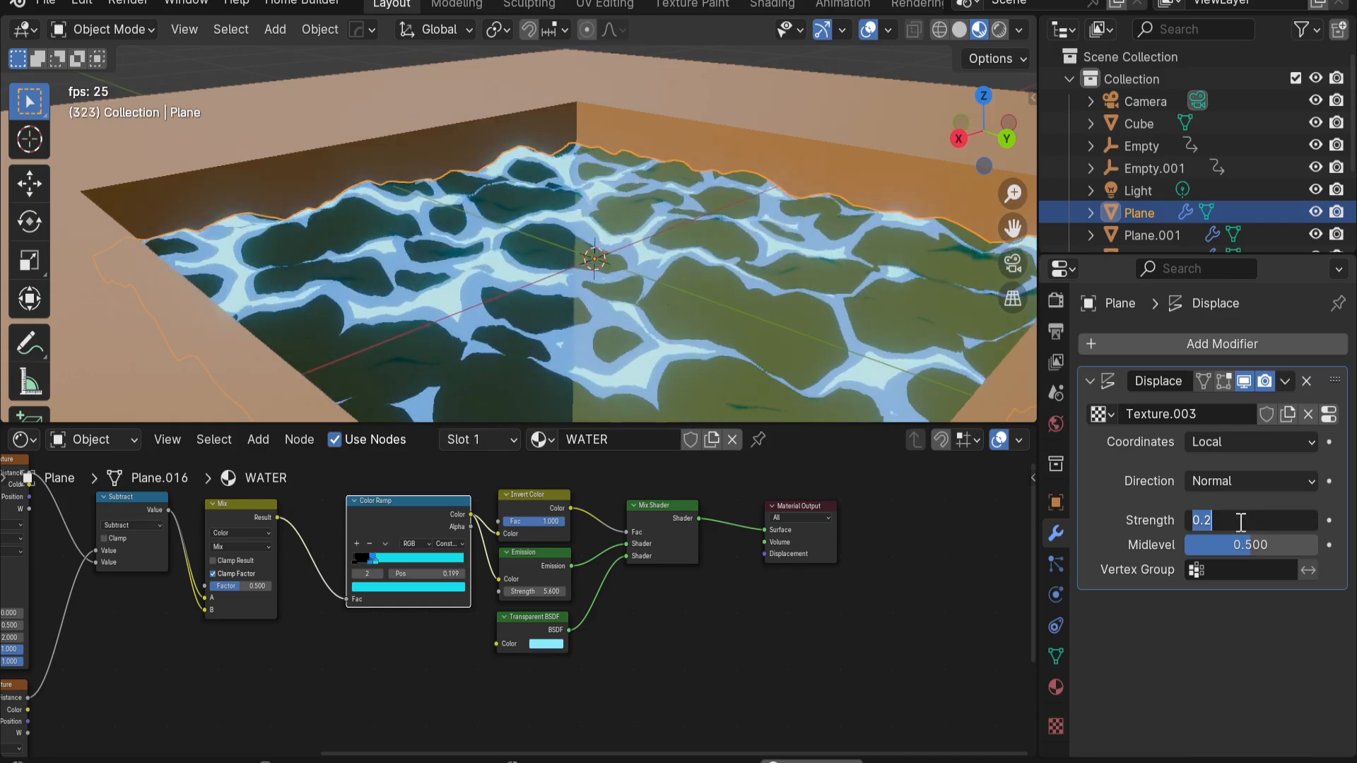
text(0.12)
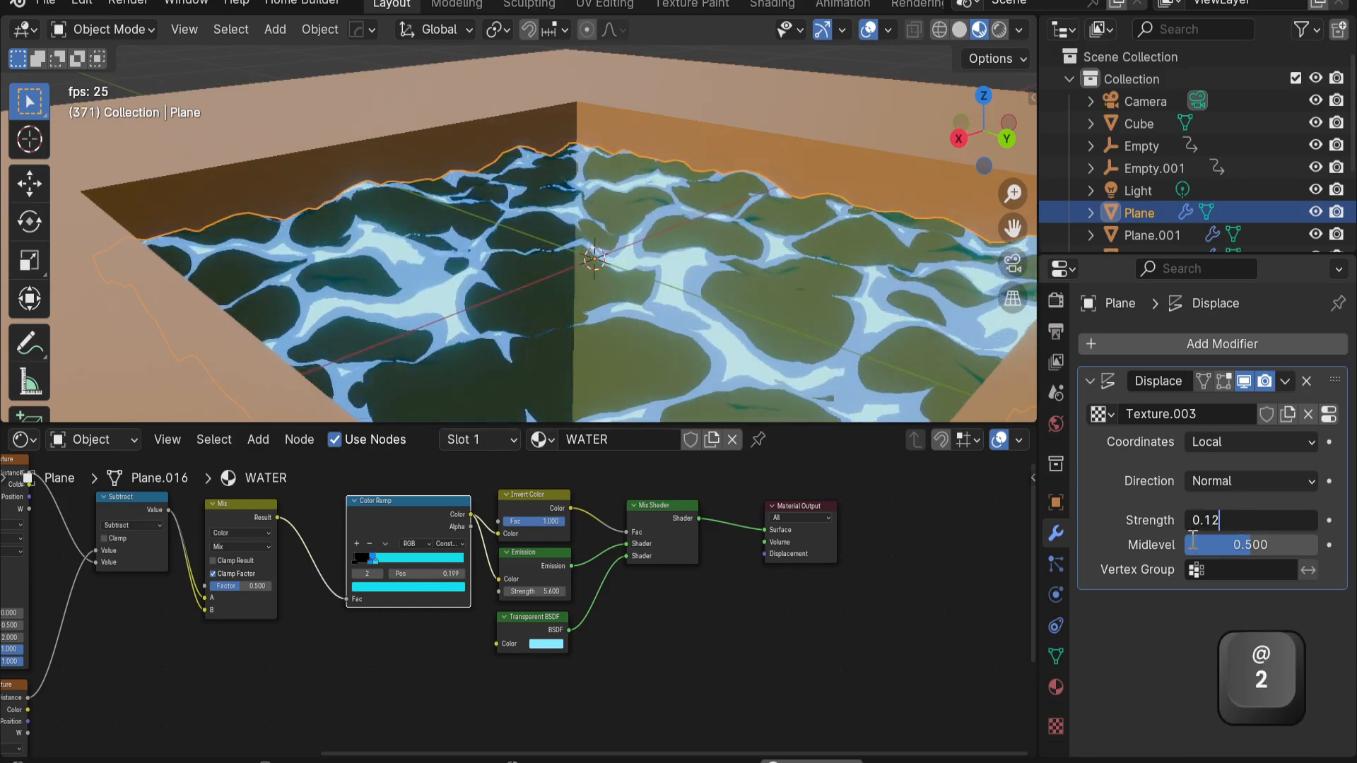
key(Return)
scroll(888, 195, down, 5)
scroll(802, 107, down, 2)
click(693, 73)
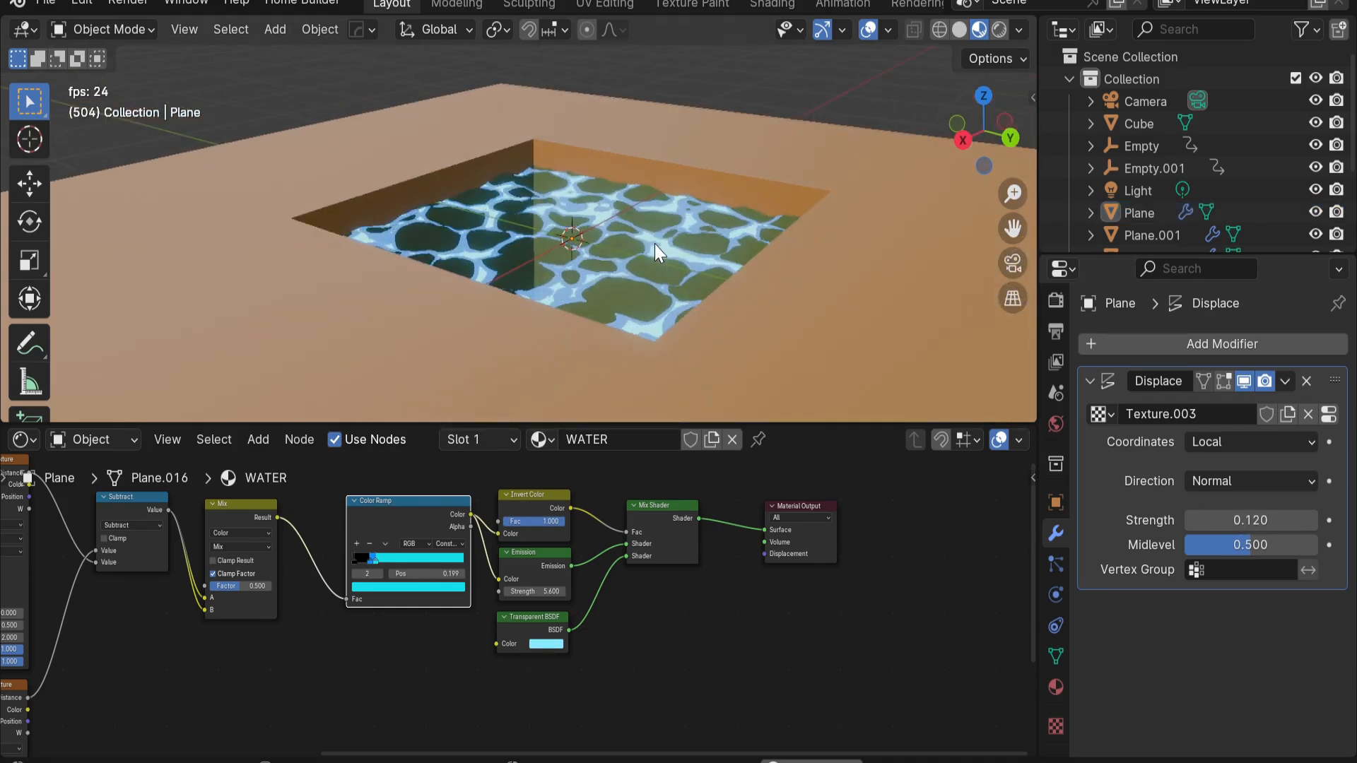
Add a Plain Axes empty and move it along Y to about -4.96 m, outside the orange pool basin
key(shift+a)
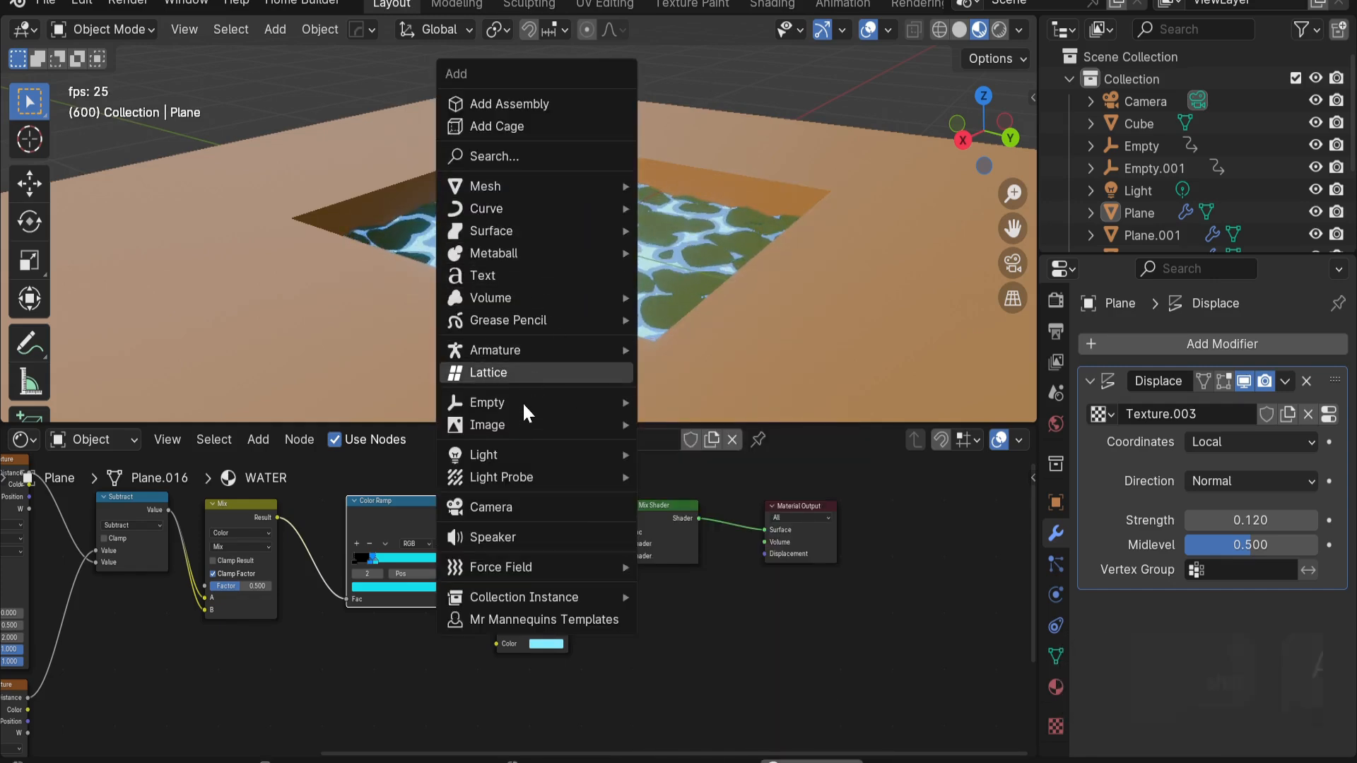
mouse_move(523, 401)
click(736, 405)
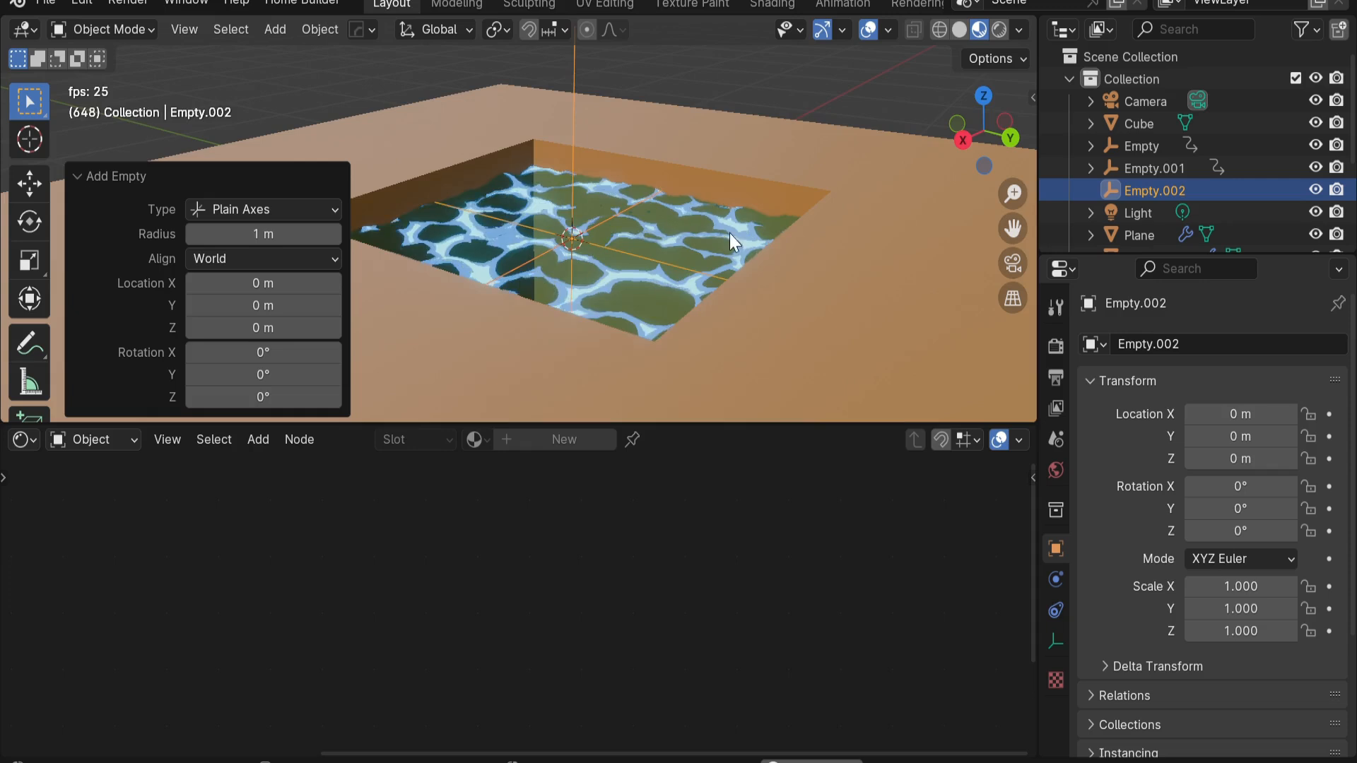
key(g)
key(y)
click(388, 114)
shift+middle_drag(393, 120, 597, 171)
scroll(593, 175, down, 3)
click(536, 203)
scroll(573, 177, up, 3)
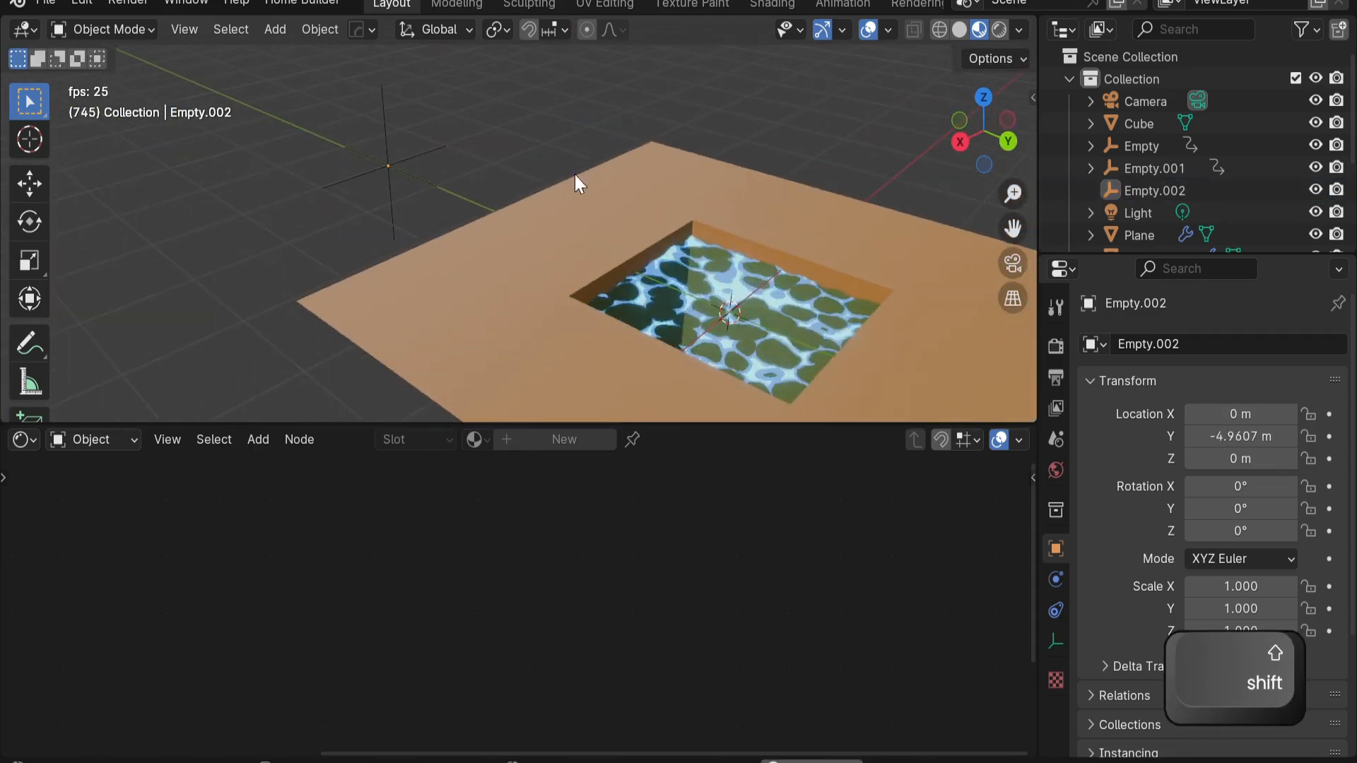
Set the water plane's Displace texture coordinates to Object and pick the new empty, Empty.002, as the reference object
click(416, 166)
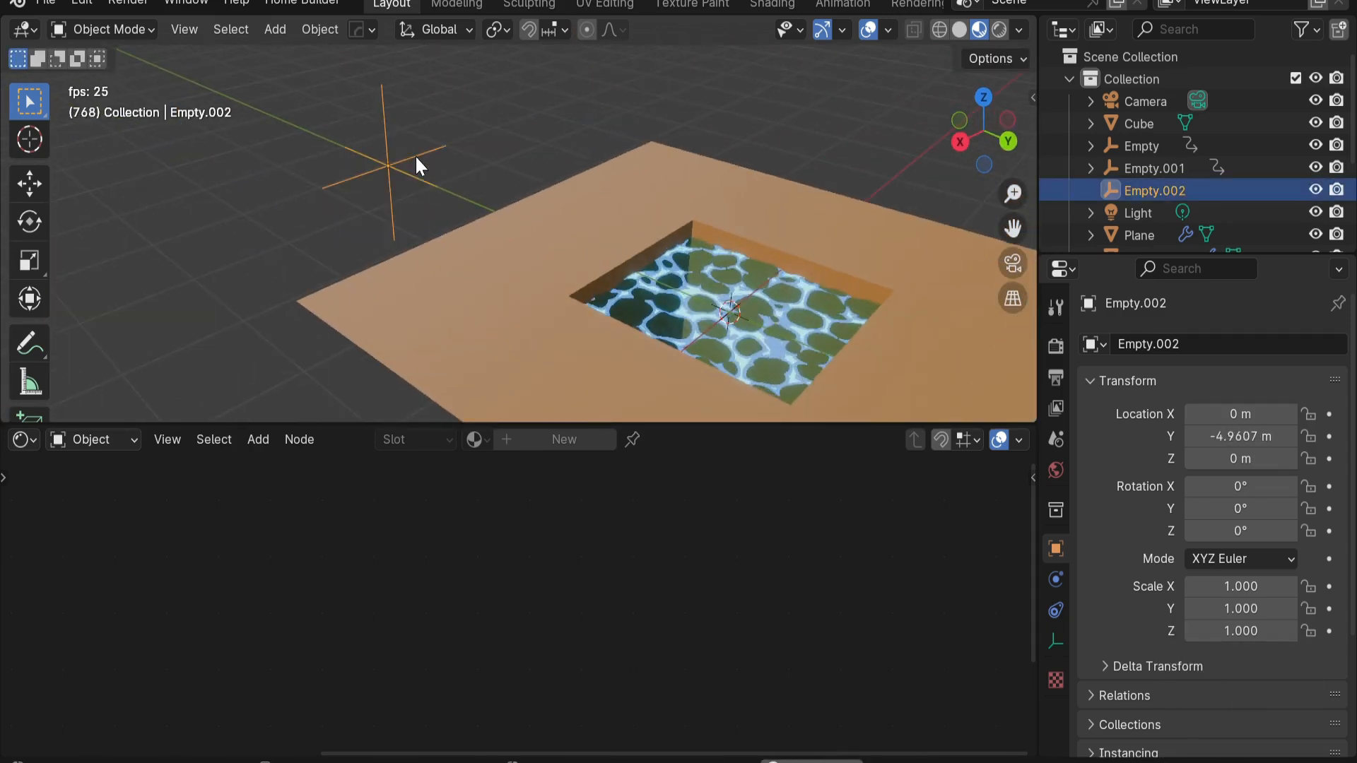
click(673, 273)
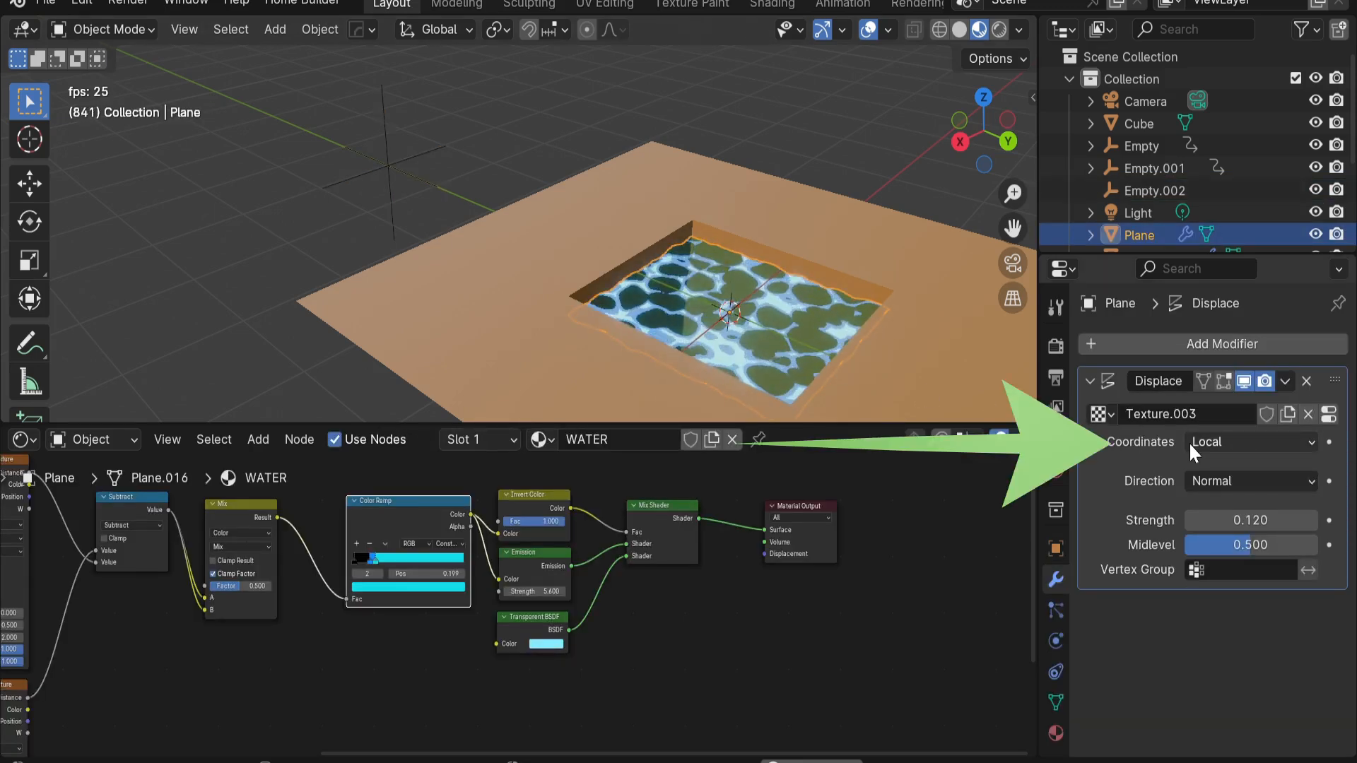
click(1223, 443)
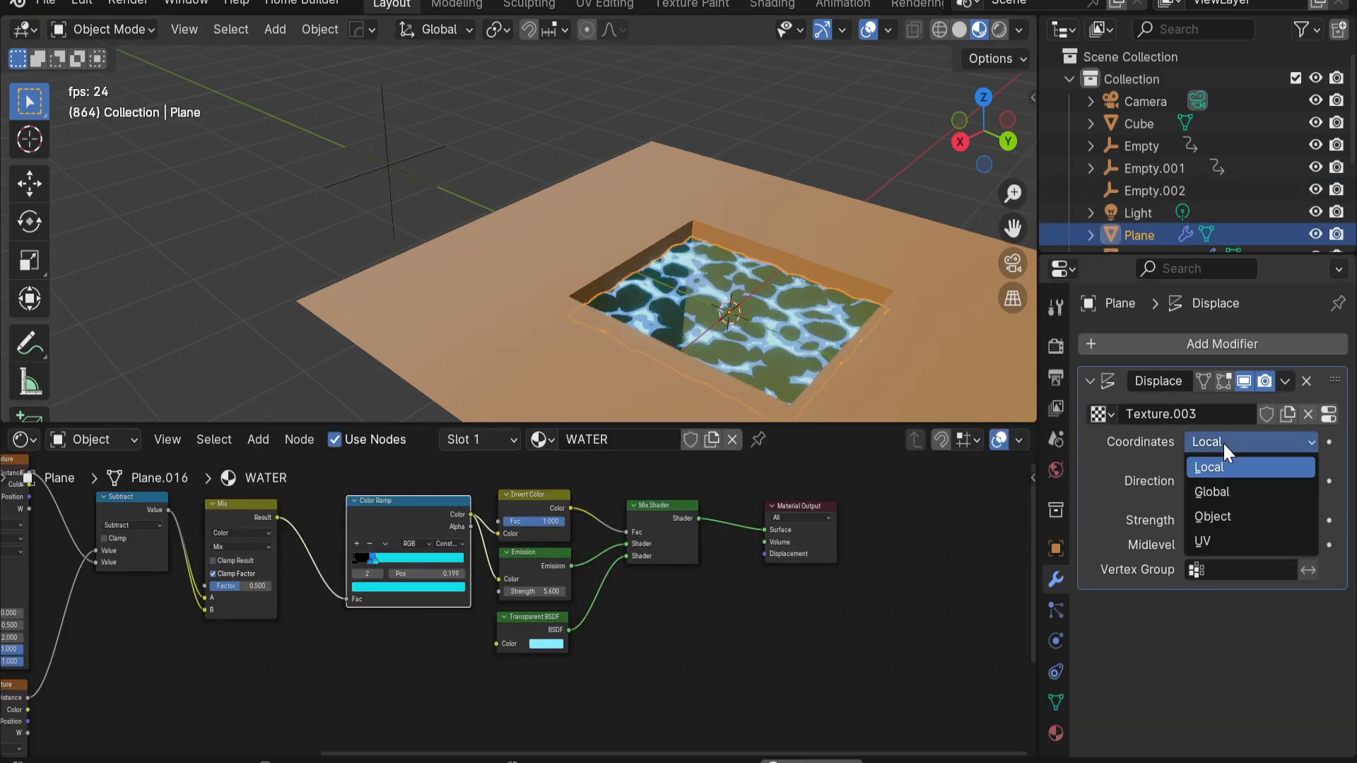
click(1219, 523)
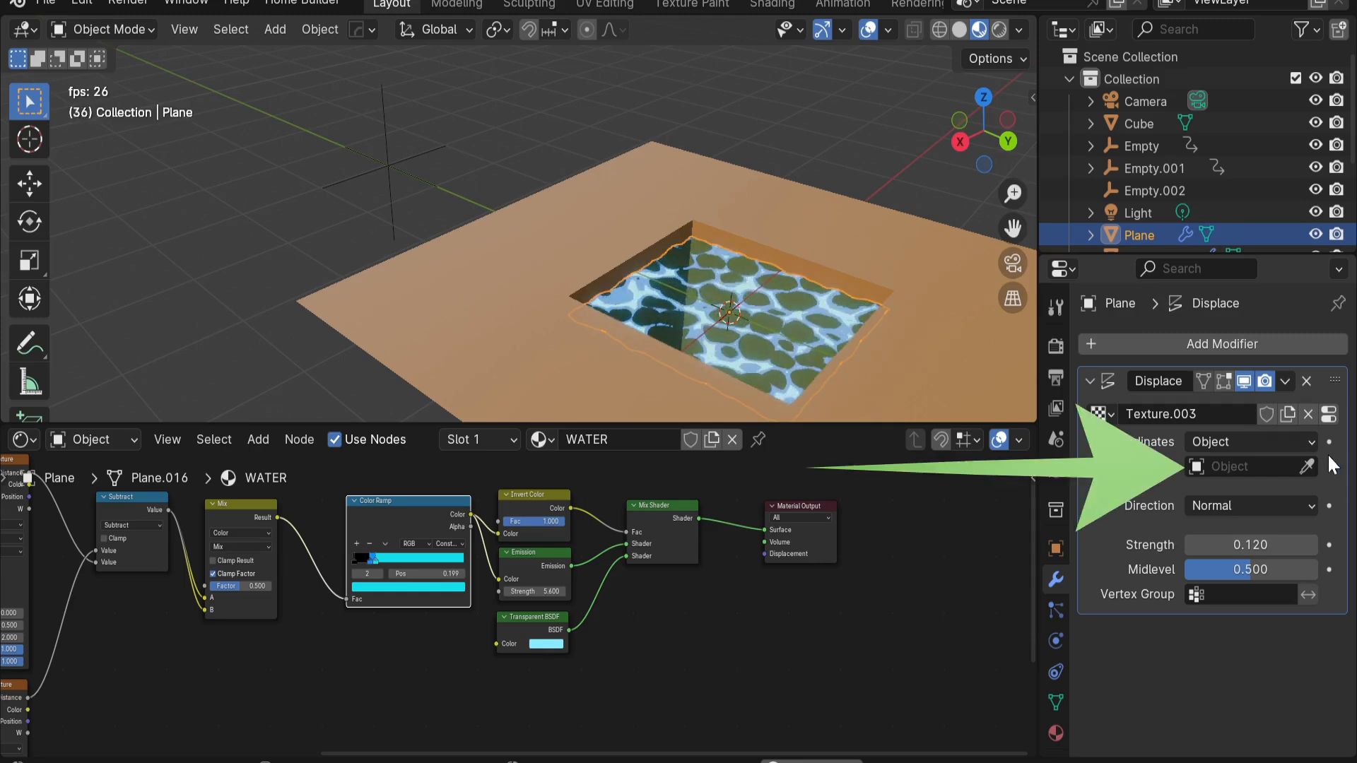
click(1307, 466)
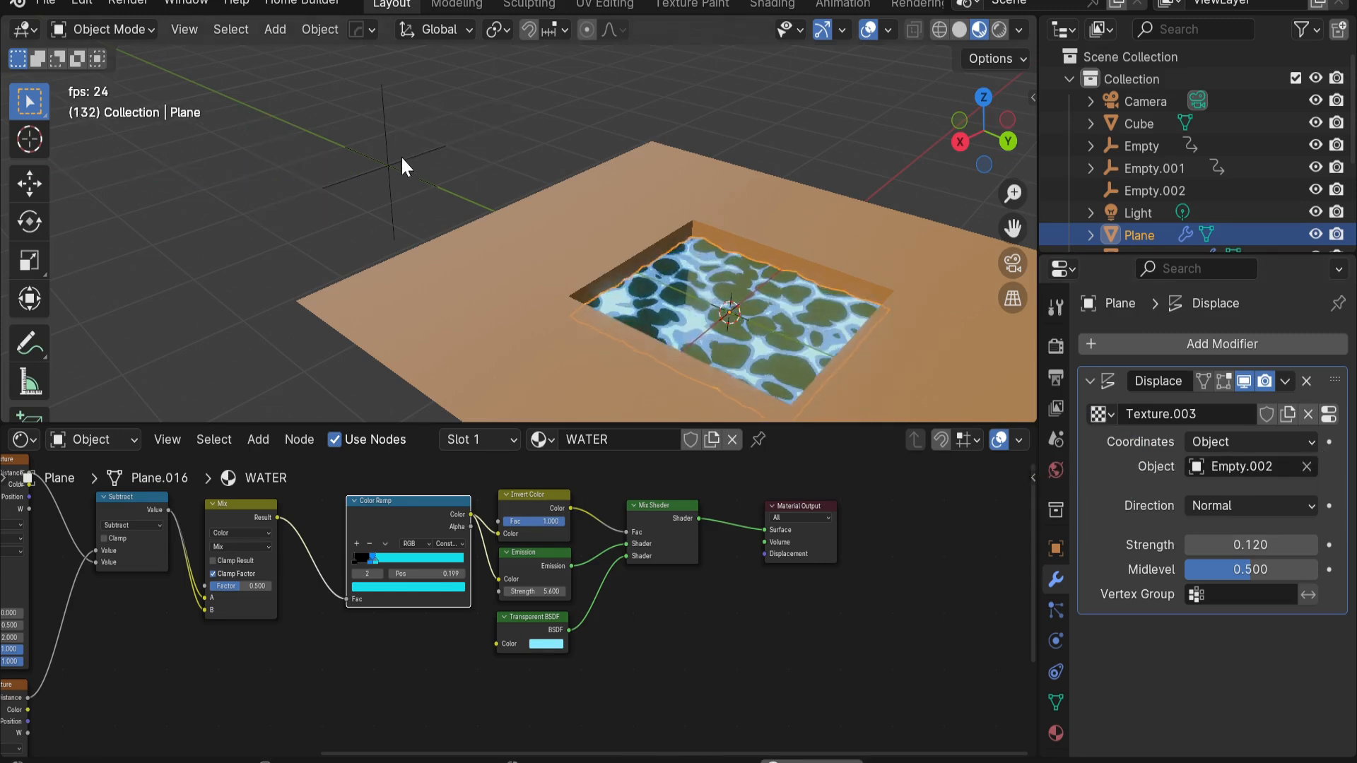
Try moving the empty freely to preview its effect on the water displacement
click(401, 155)
key(g)
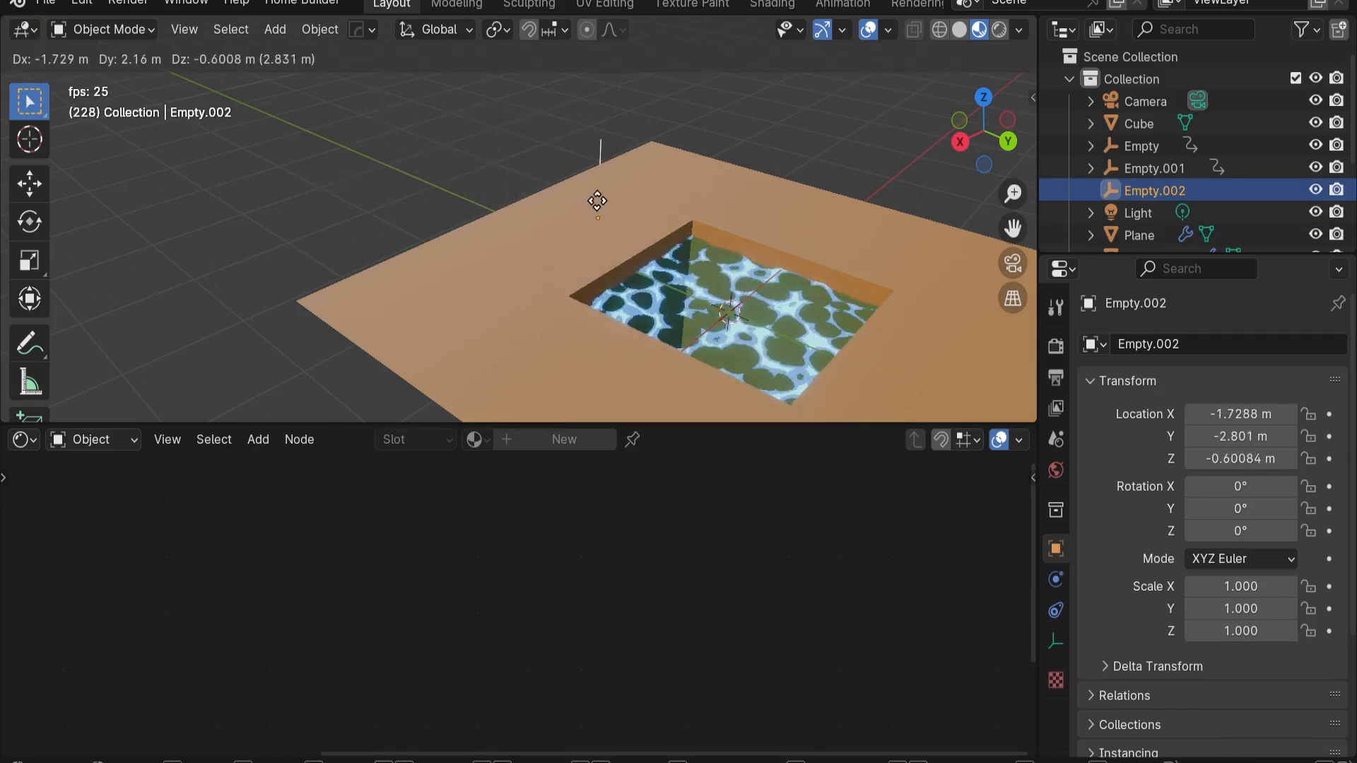
key(Escape)
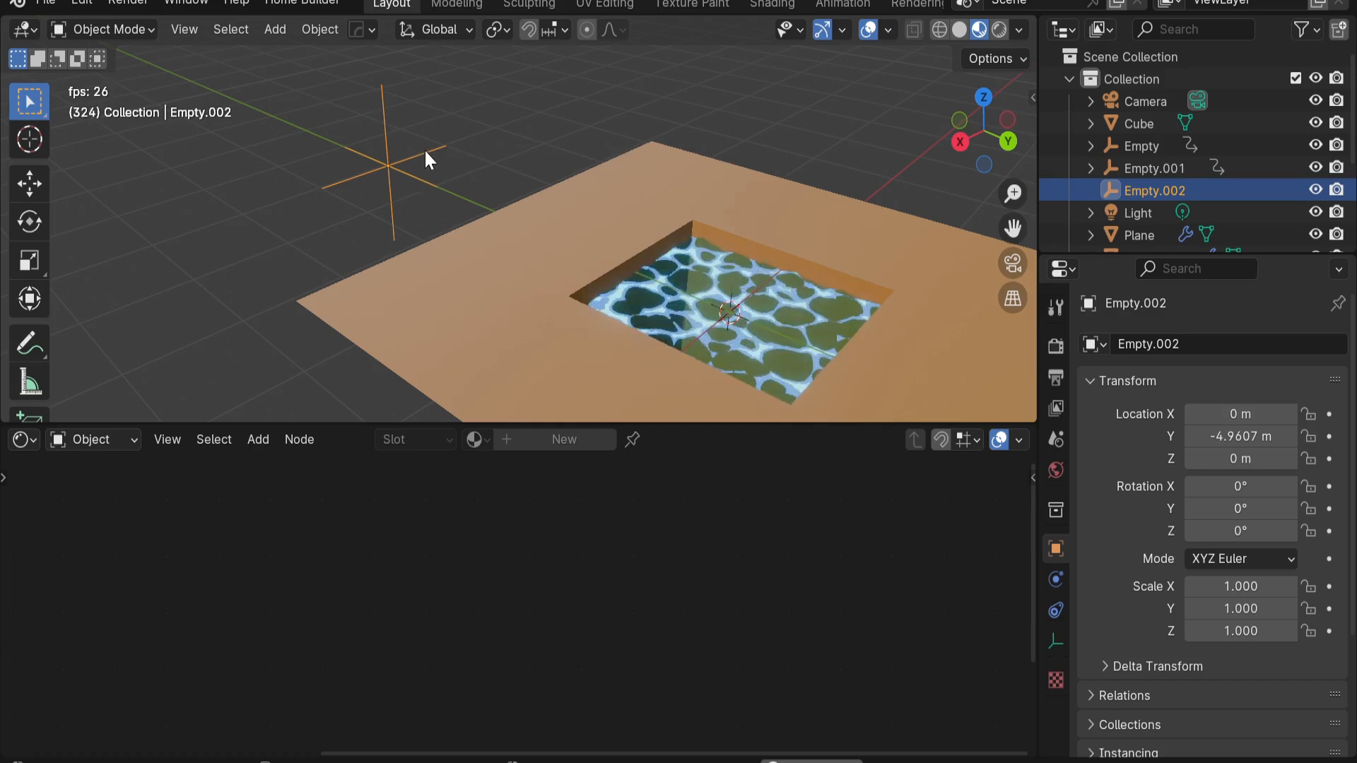
Drive the empty's Z location with the expression #frame/20
key(n)
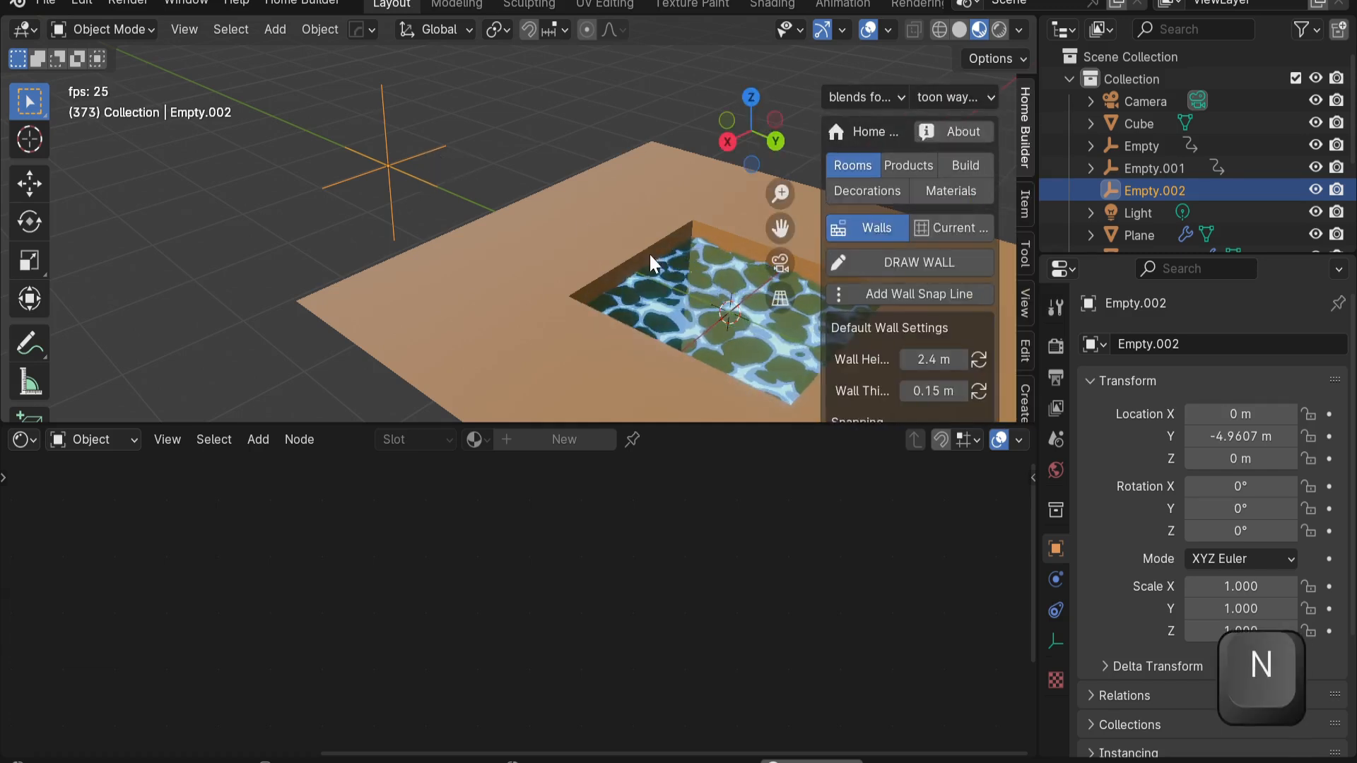
click(1025, 204)
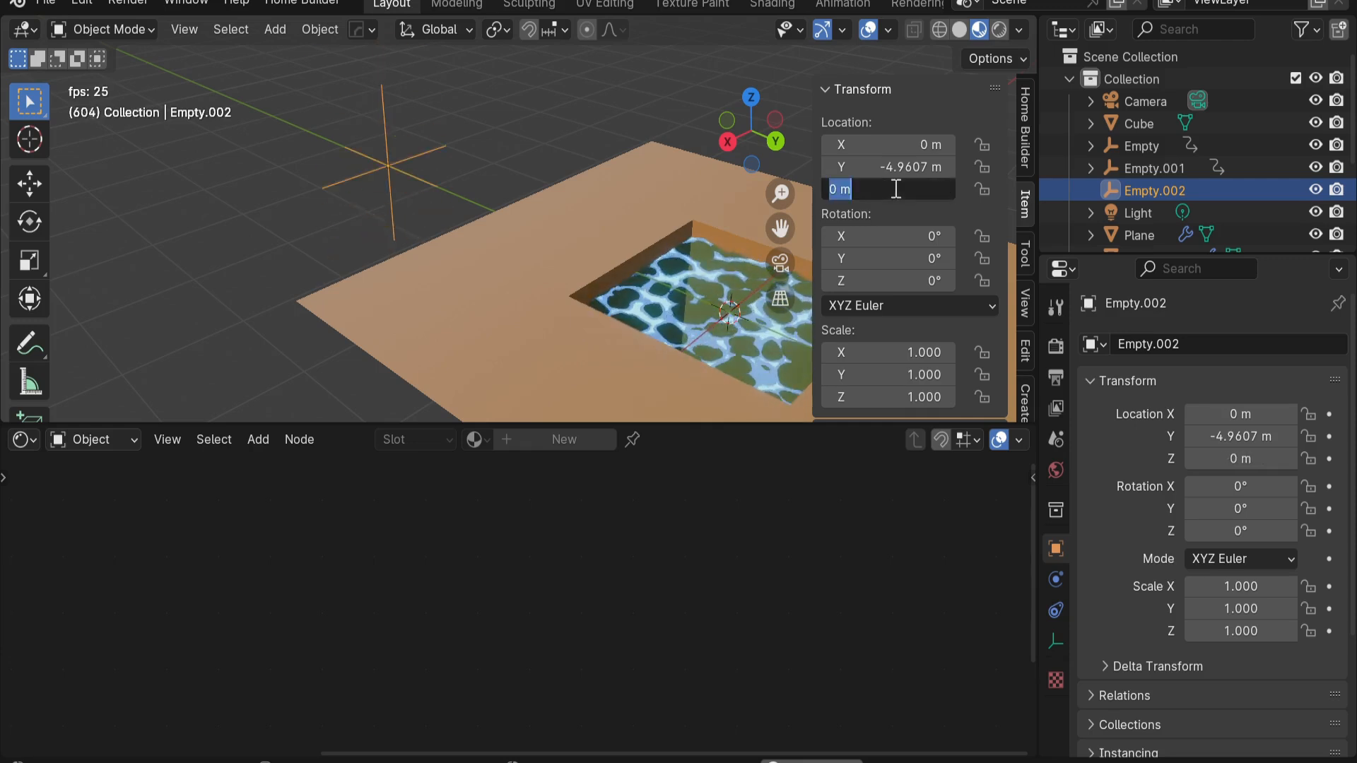
text(#far)
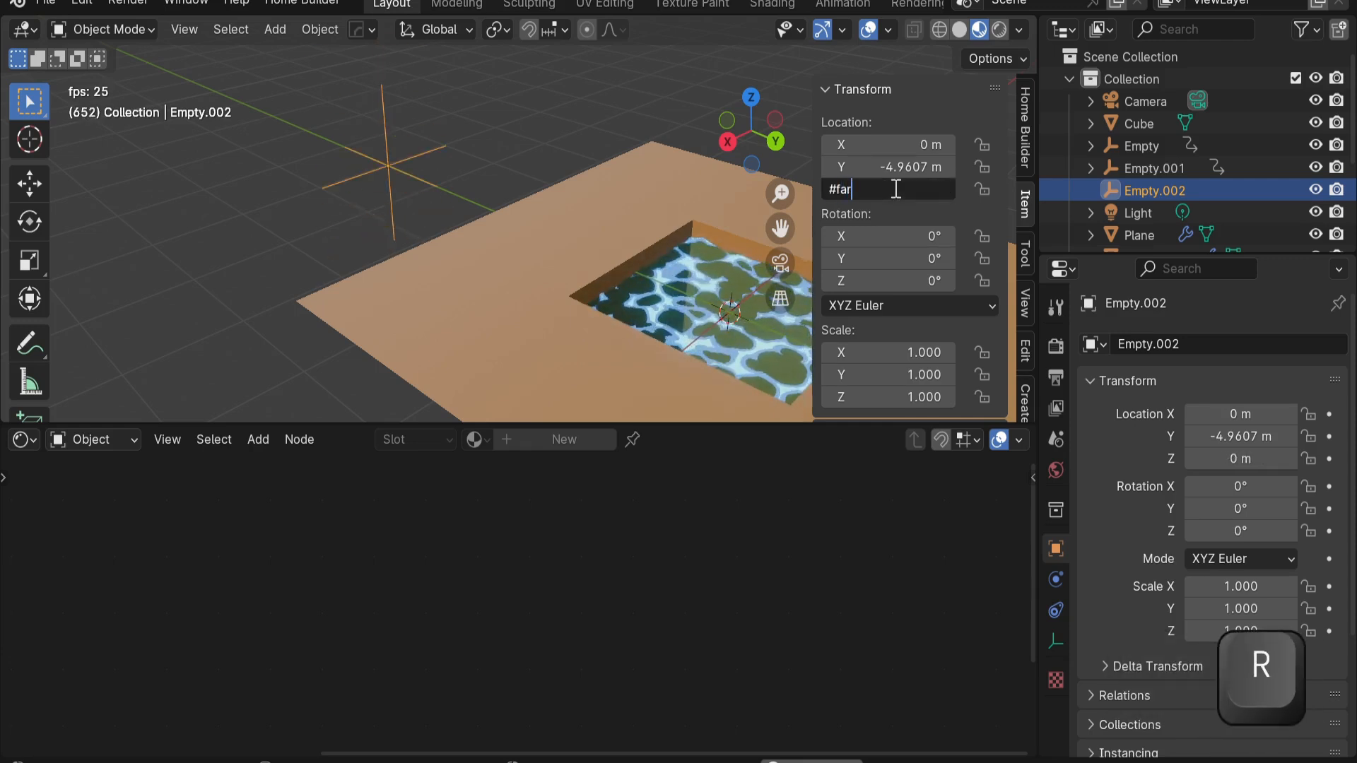
key(BackSpace)
key(BackSpace)
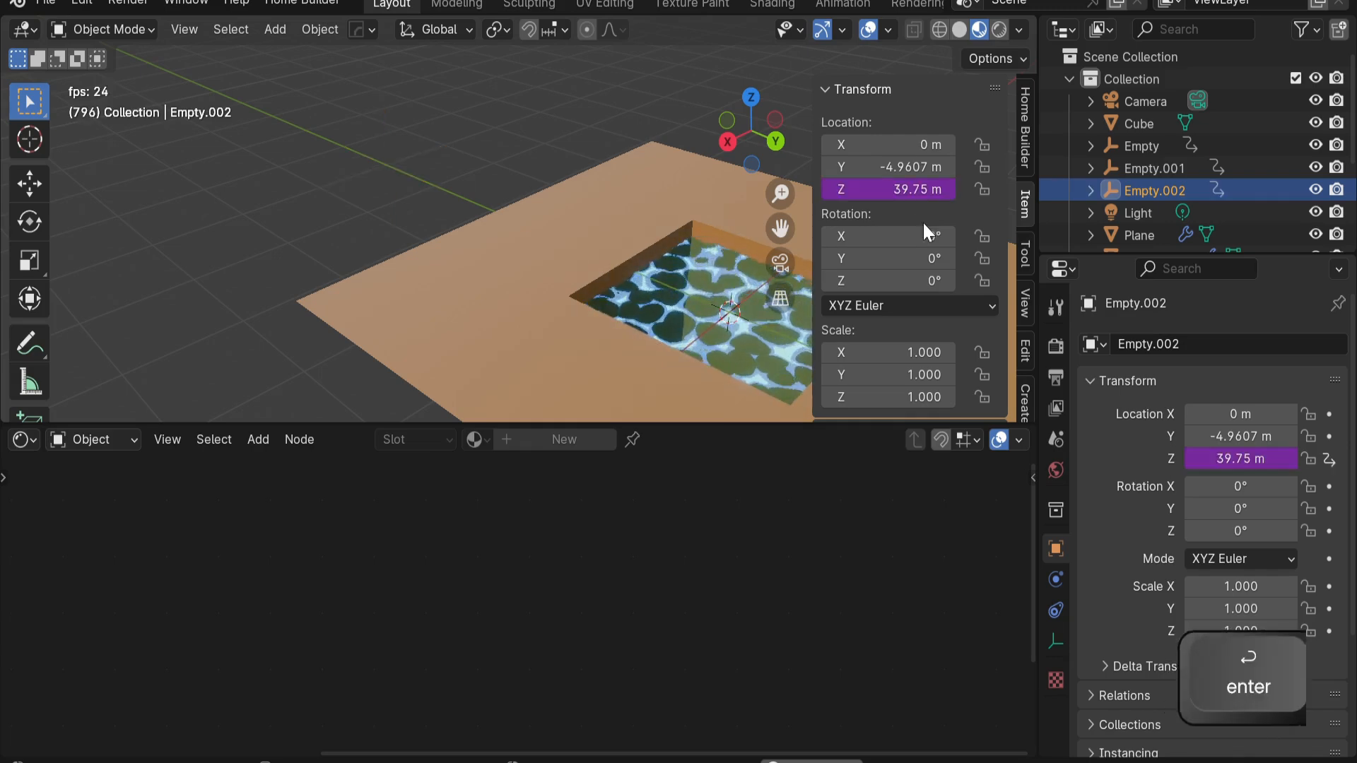
Change the driver expression on the empty's Z location to frame/60
click(911, 190)
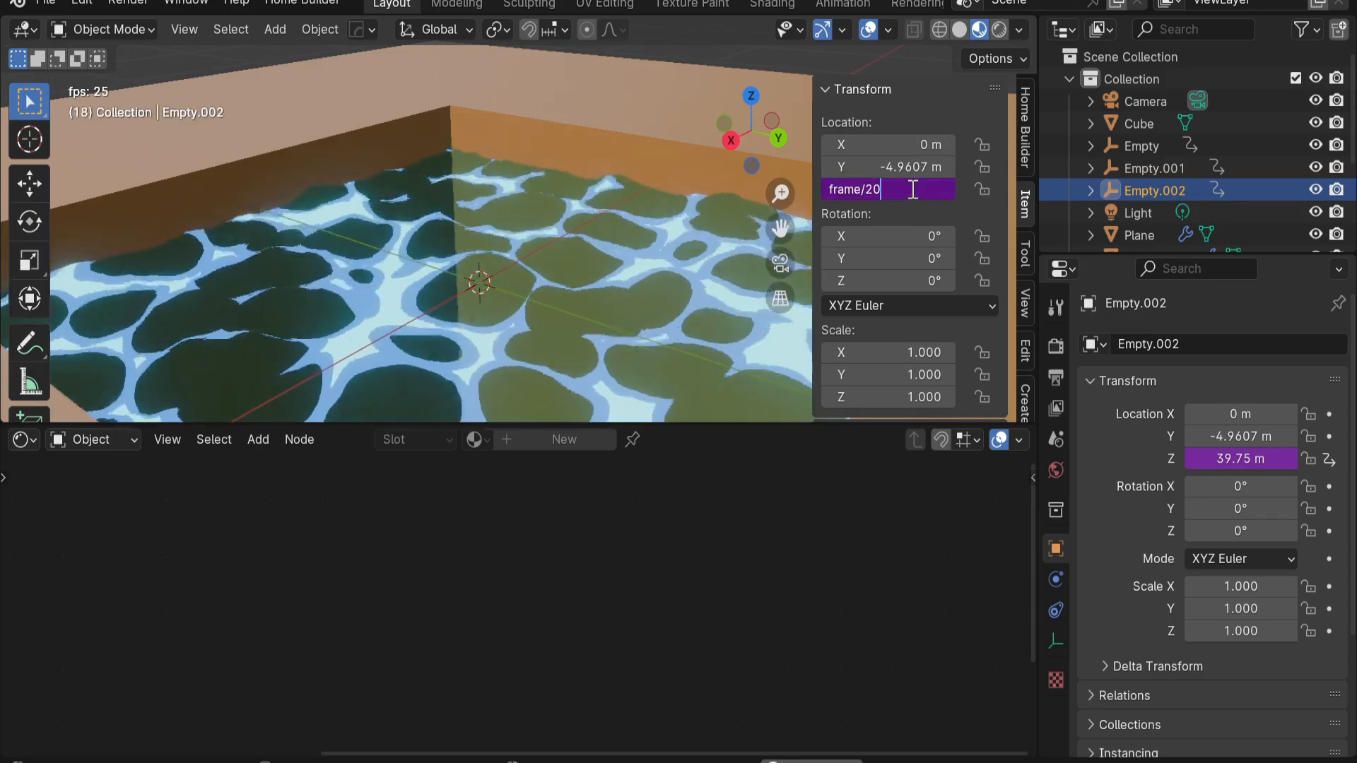
key(BackSpace)
key(BackSpace)
text(60)
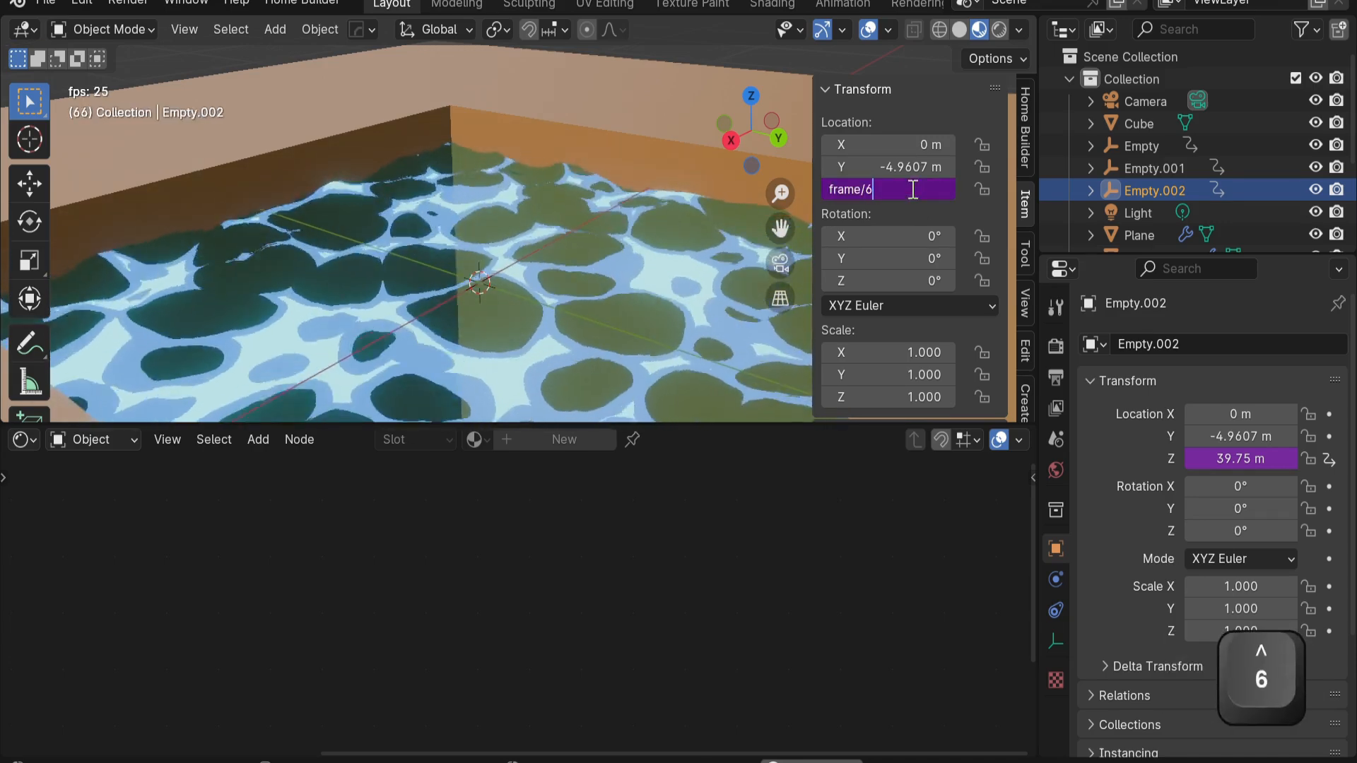
key(Return)
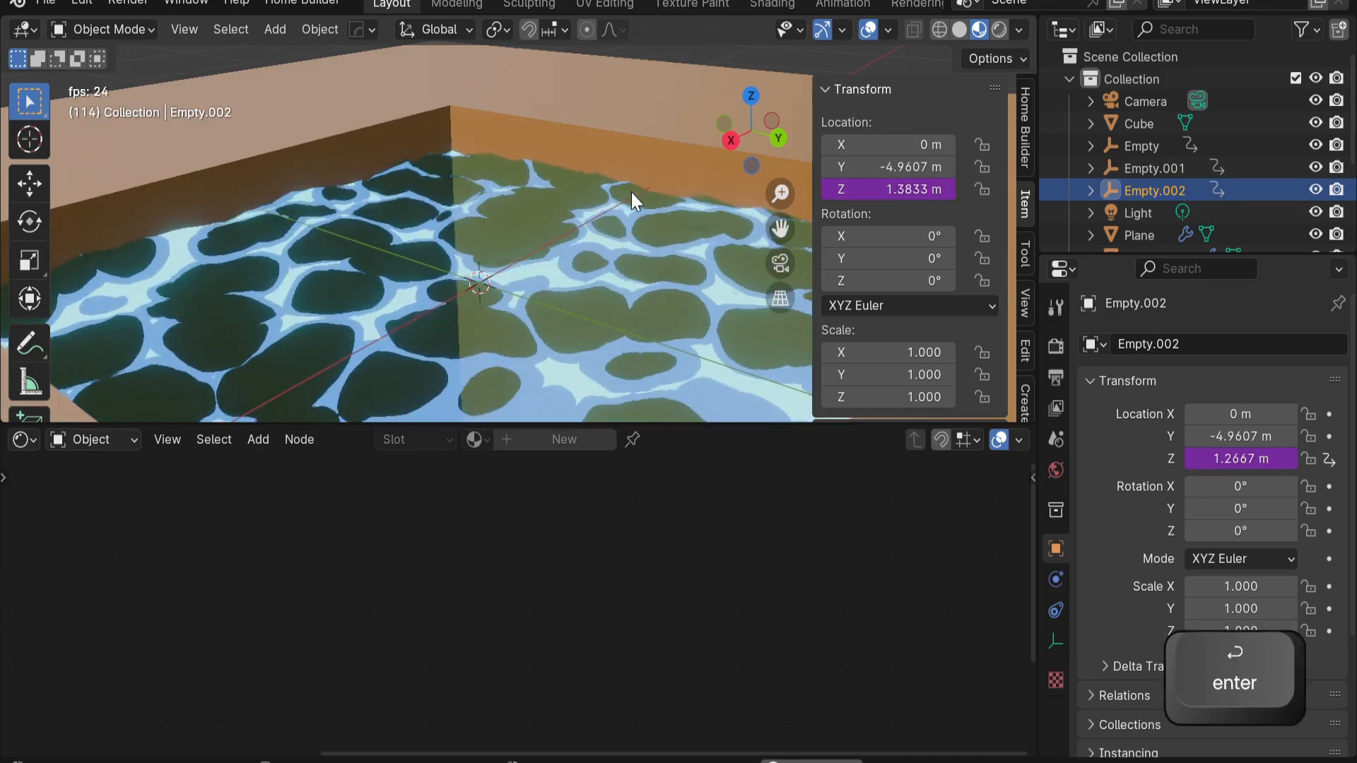
Shade the water plane smooth
key(n)
middle_drag(632, 199, 567, 222)
scroll(453, 231, up, 2)
middle_drag(467, 239, 631, 216)
scroll(635, 247, down, 3)
click(639, 277)
right_click(639, 277)
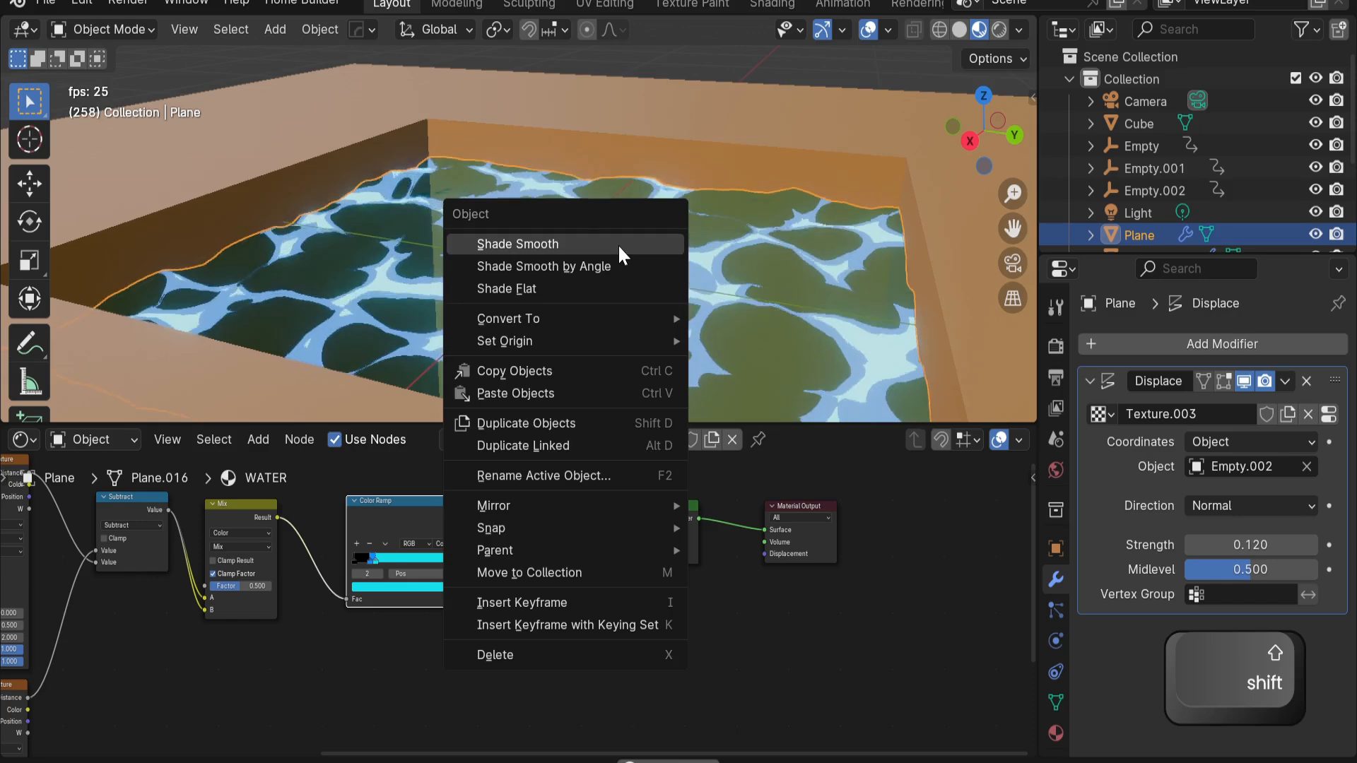
click(618, 244)
scroll(707, 113, down, 2)
scroll(630, 228, up, 3)
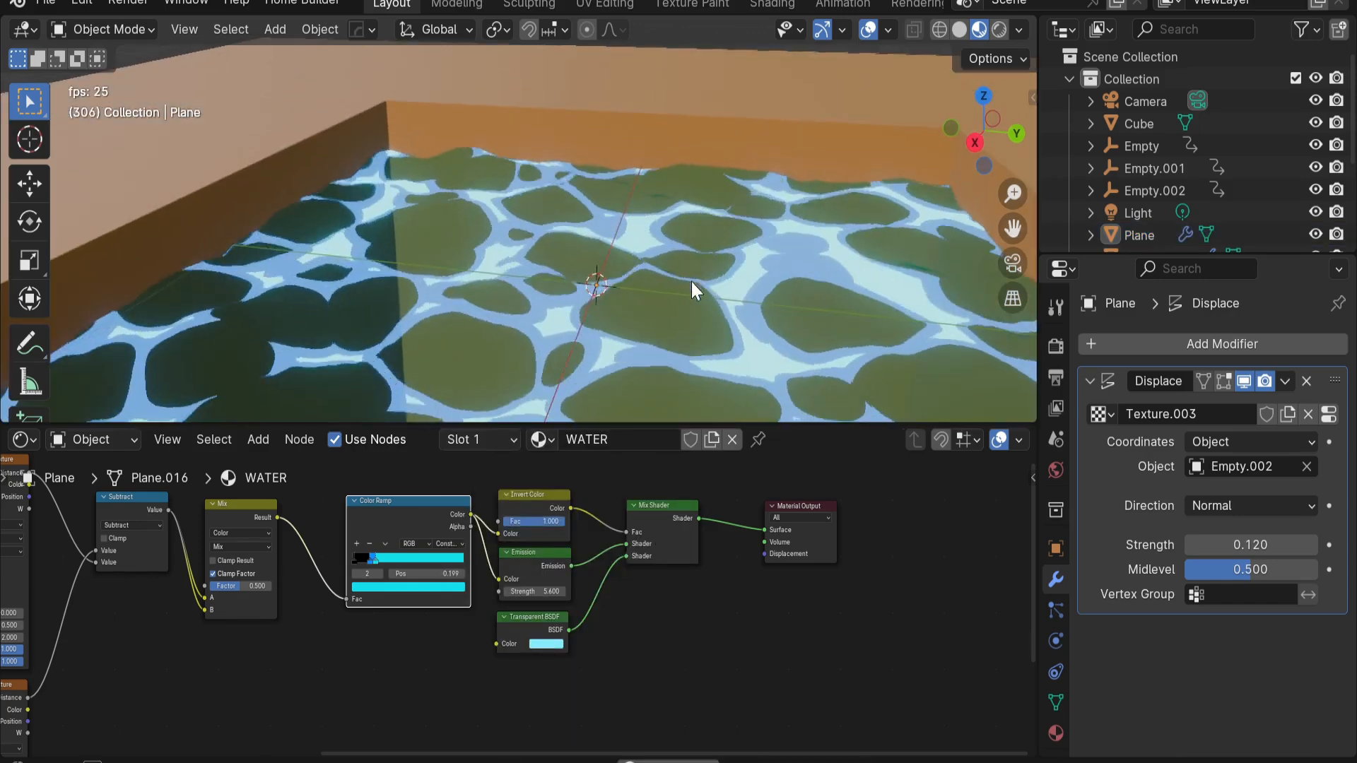
scroll(680, 240, down, 4)
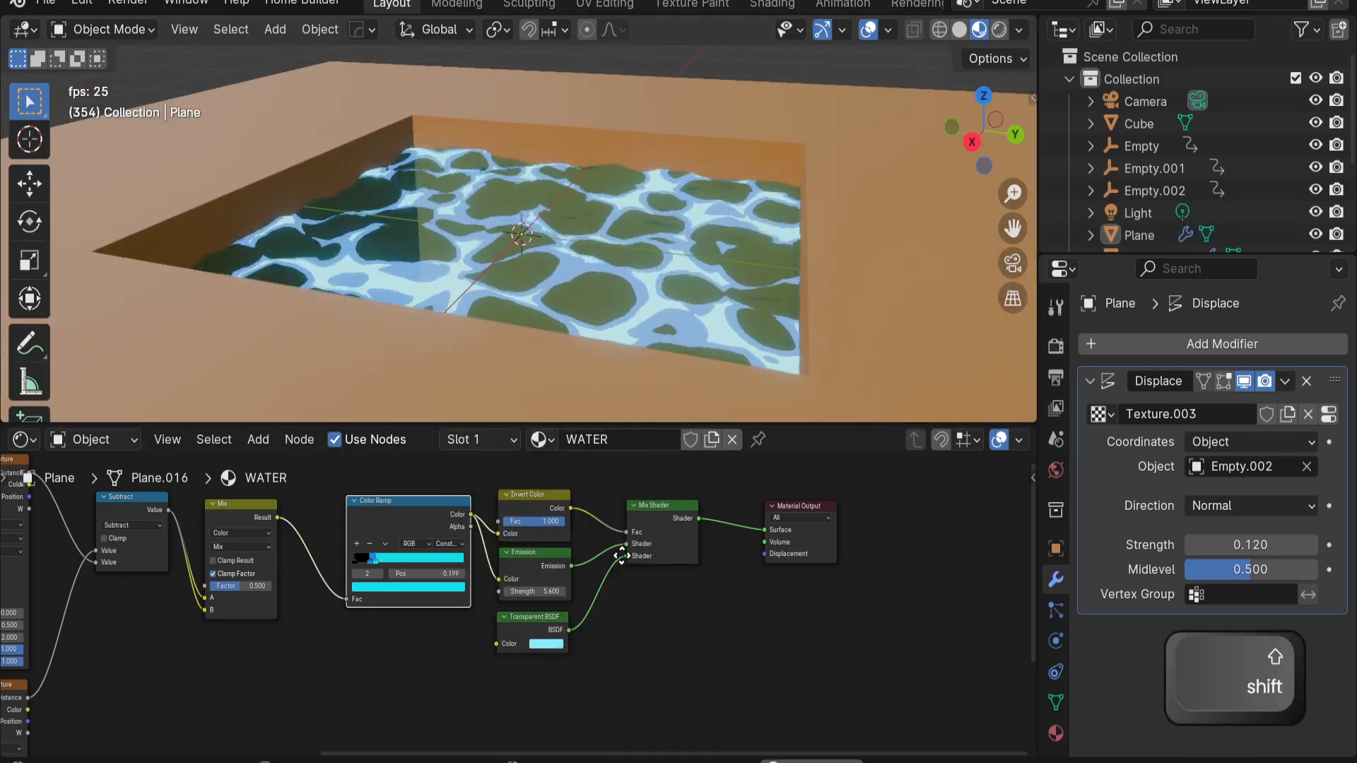
Duplicate the Mix Shader node and insert the copy between the existing Mix Shader and the Material Output
shift+middle_drag(622, 555, 529, 566)
scroll(752, 542, up, 1)
shift+middle_drag(753, 534, 662, 586)
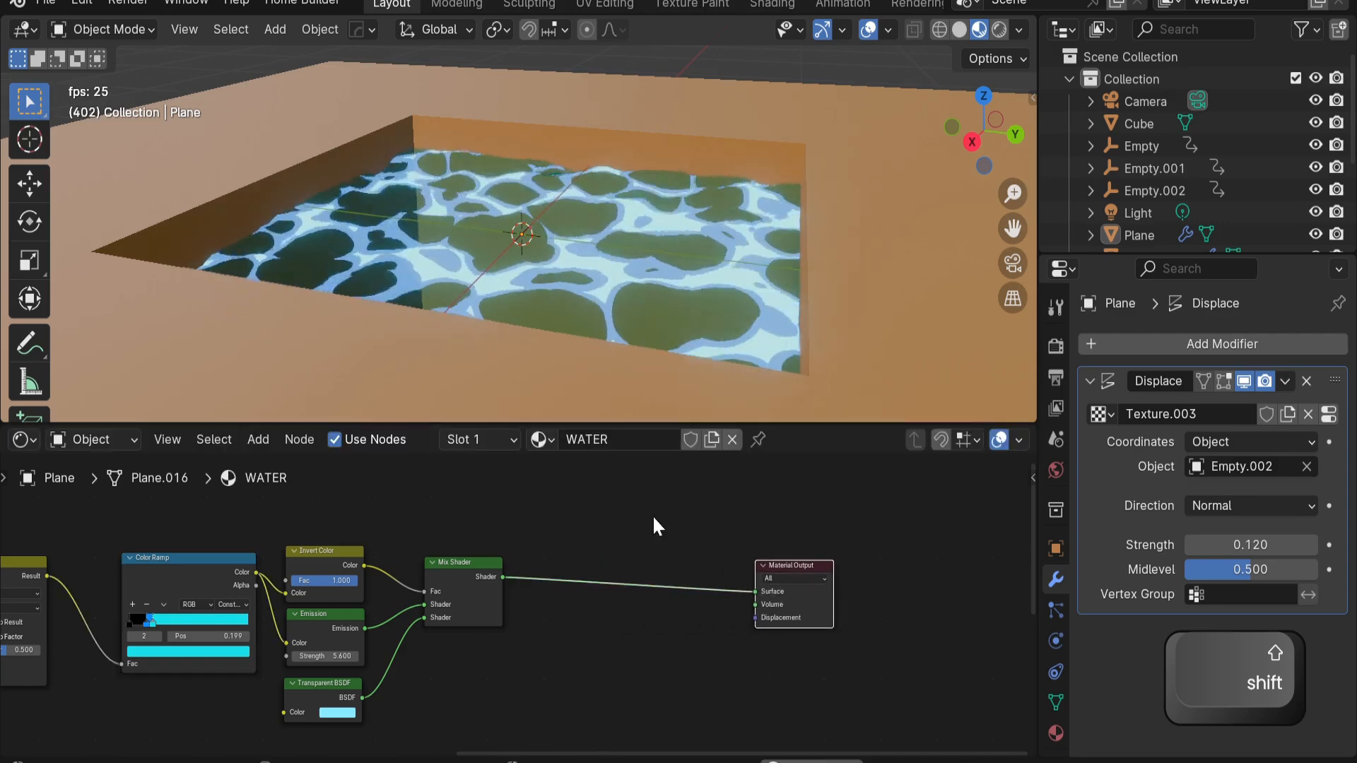
key(shift+d)
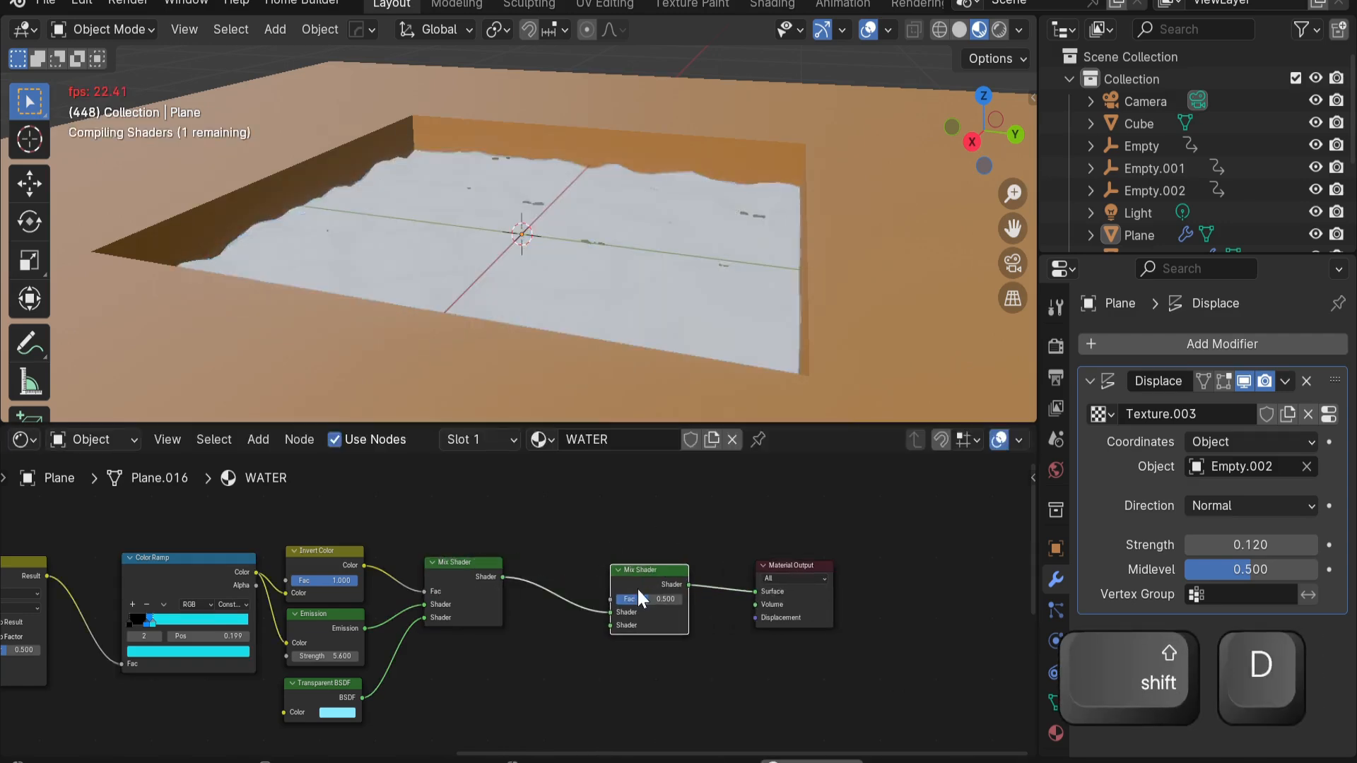
click(640, 585)
scroll(337, 656, up, 2)
scroll(338, 656, up, 1)
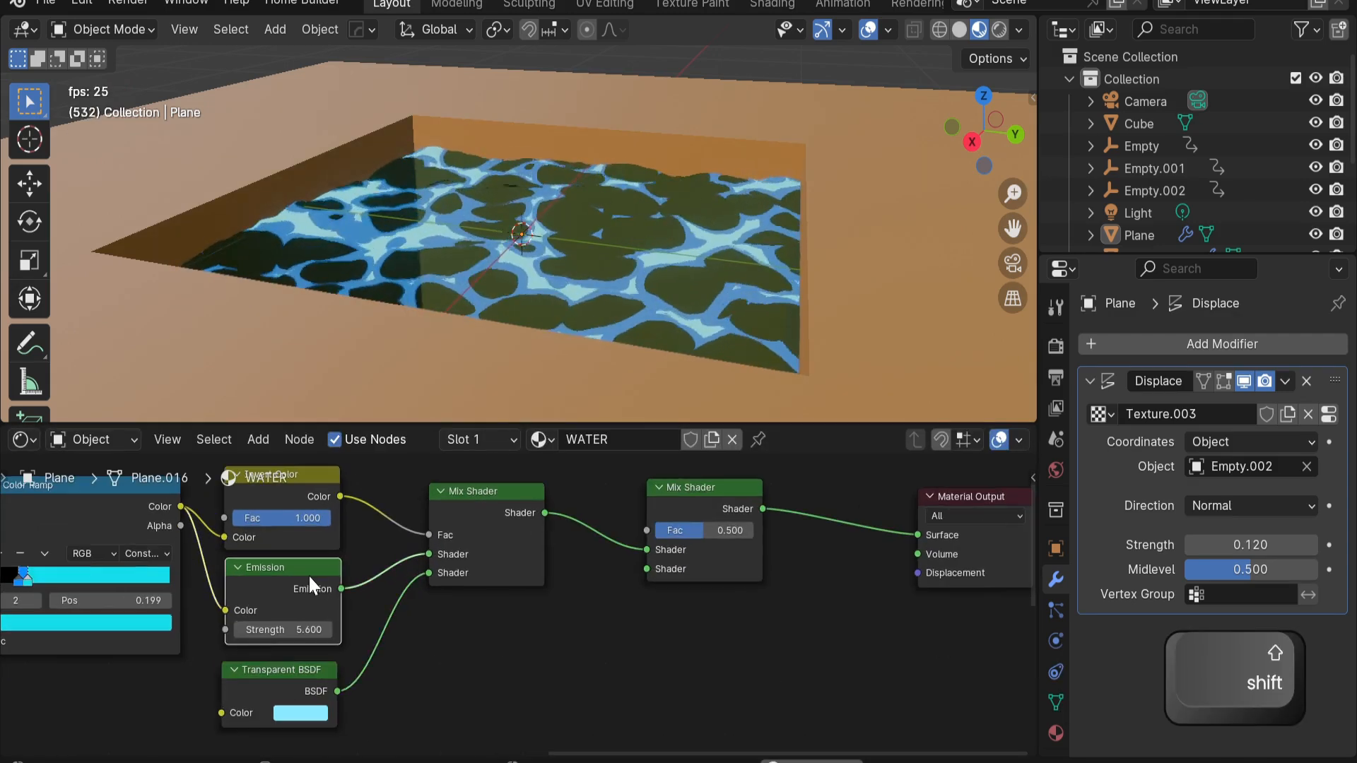
Duplicate the Emission node and connect the copy to the second Shader input of the new Mix Shader
click(309, 574)
key(g)
key(shift+d)
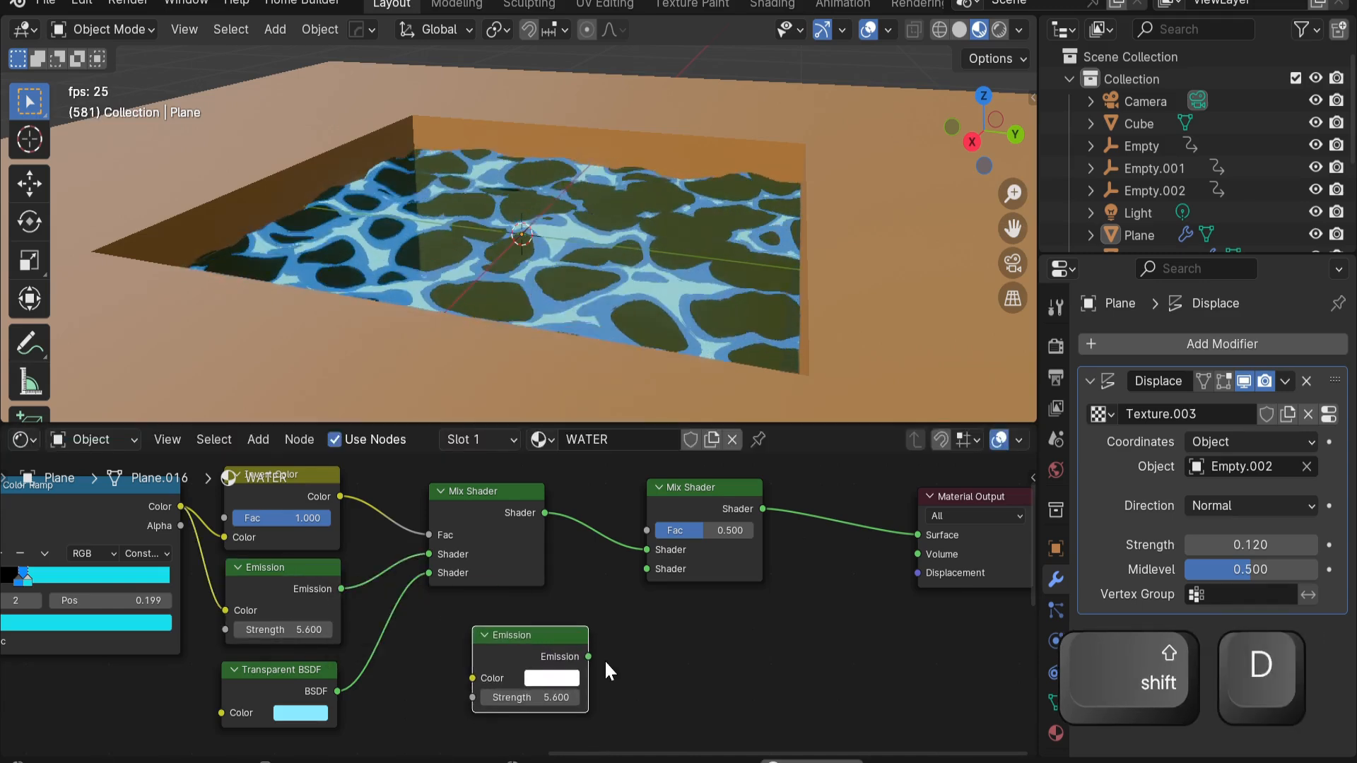
drag(630, 598, 644, 573)
middle_drag(623, 555, 585, 589)
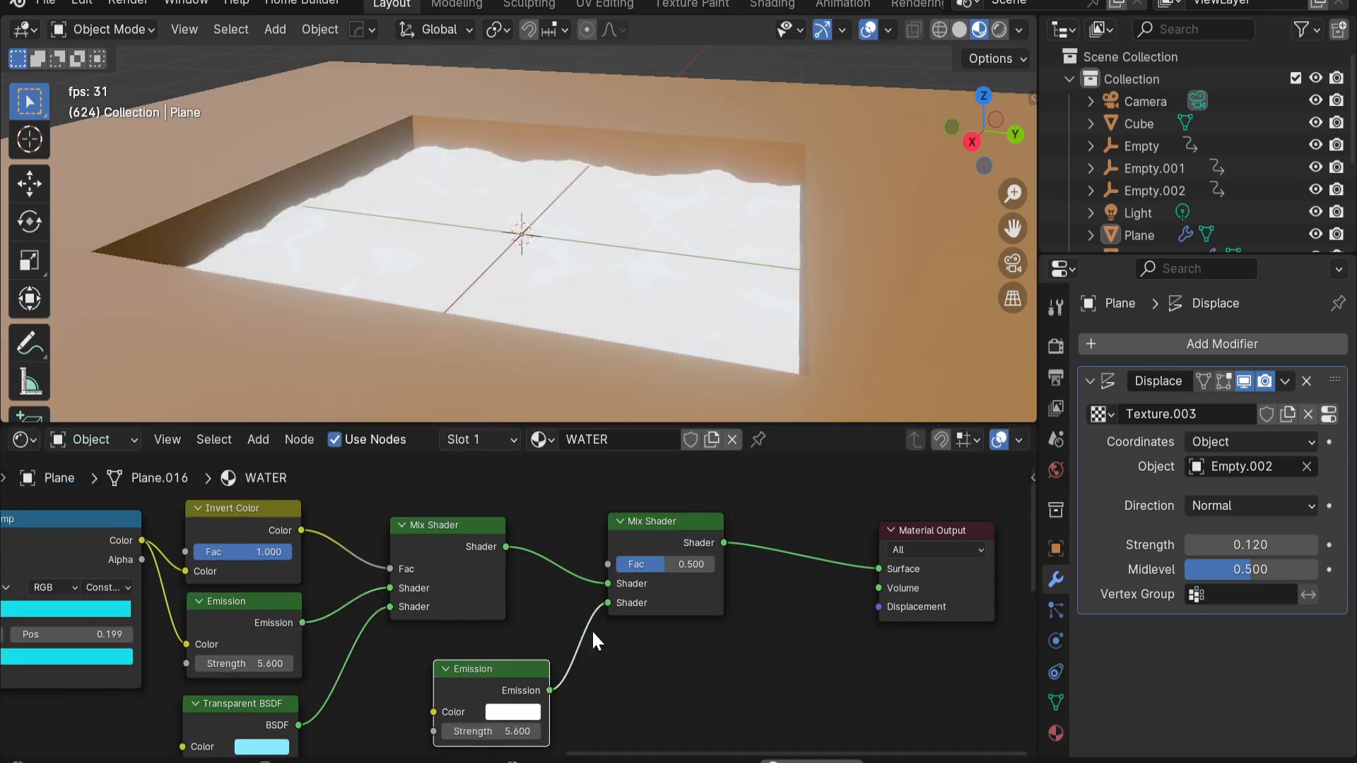
Add a Layer Weight node and connect its Fresnel output to the new Mix Shader's Fac input
middle_drag(595, 542, 580, 603)
key(shift+a)
click(511, 499)
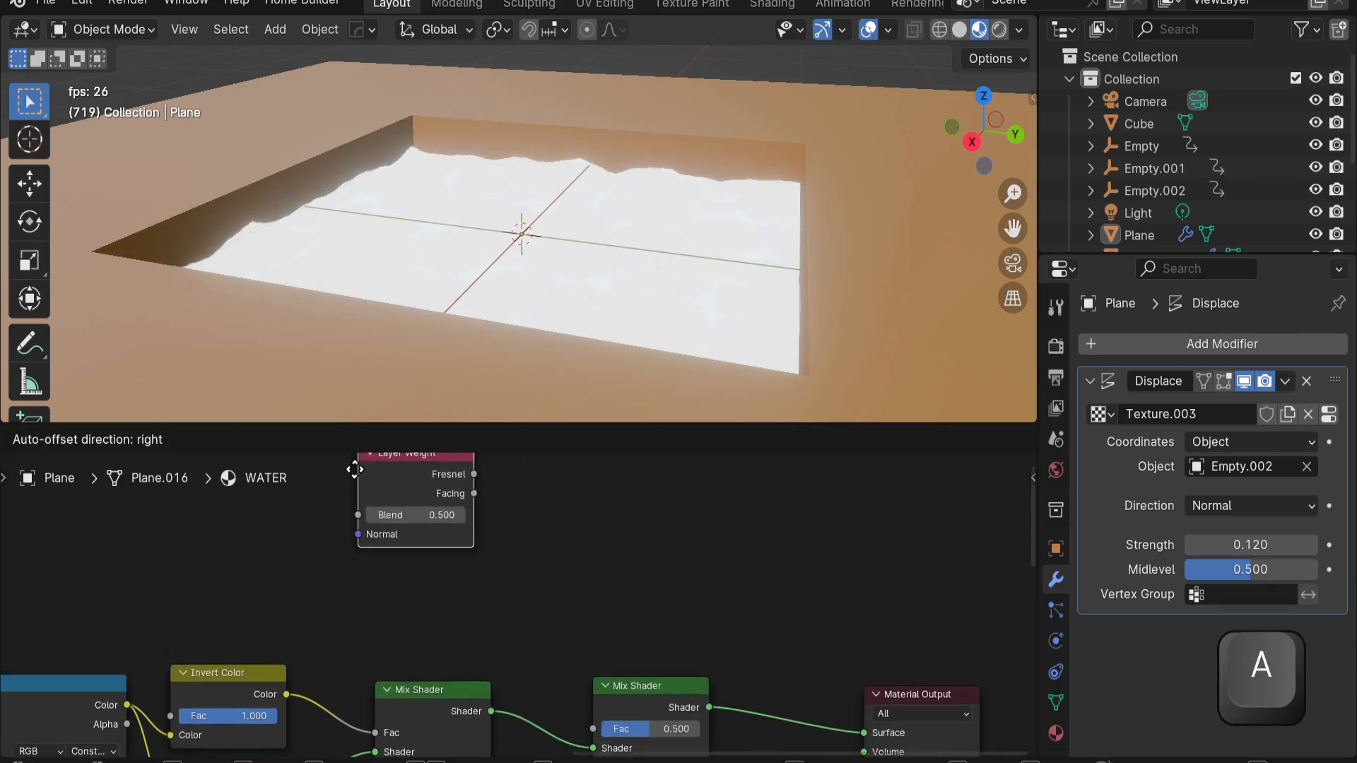
click(369, 608)
shift+middle_drag(481, 647, 449, 537)
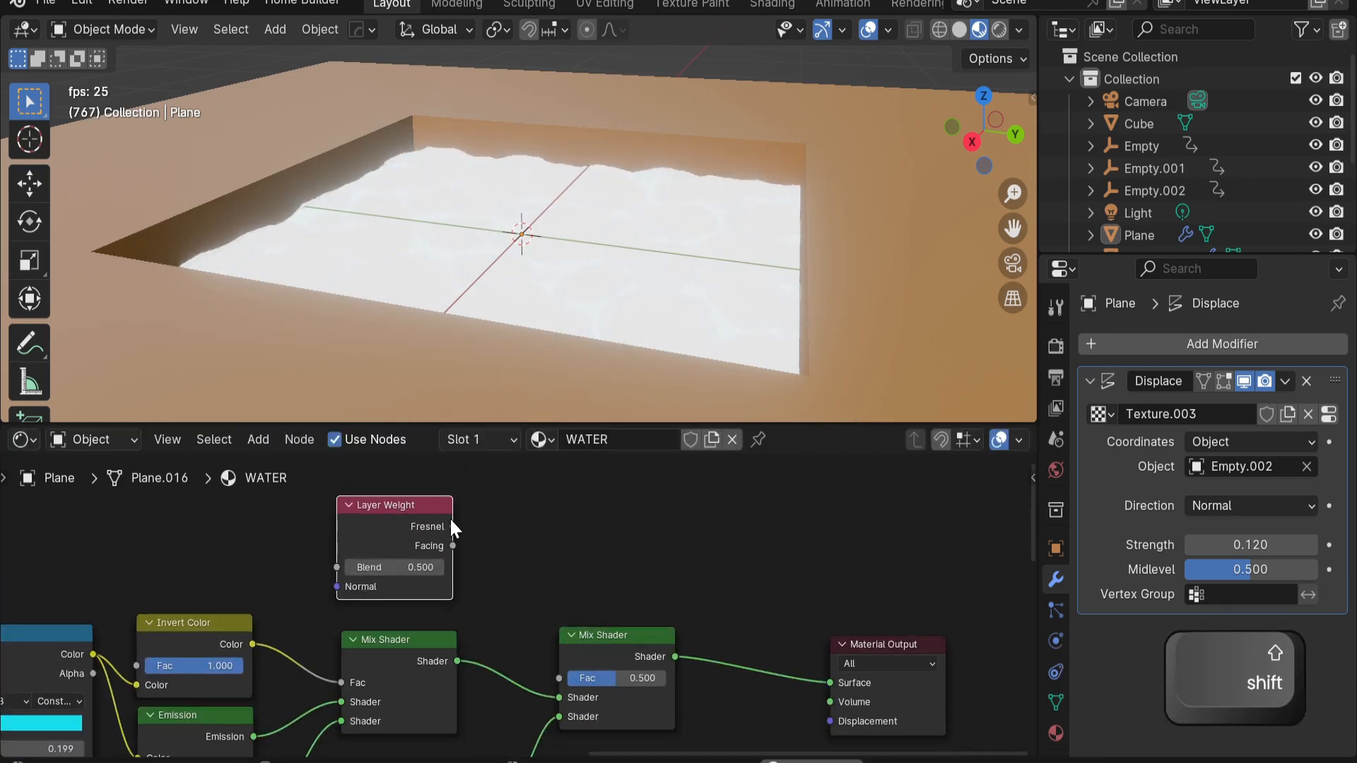
mouse_move(452, 527)
mouse_down()
mouse_move(570, 694)
mouse_move(570, 677)
mouse_up()
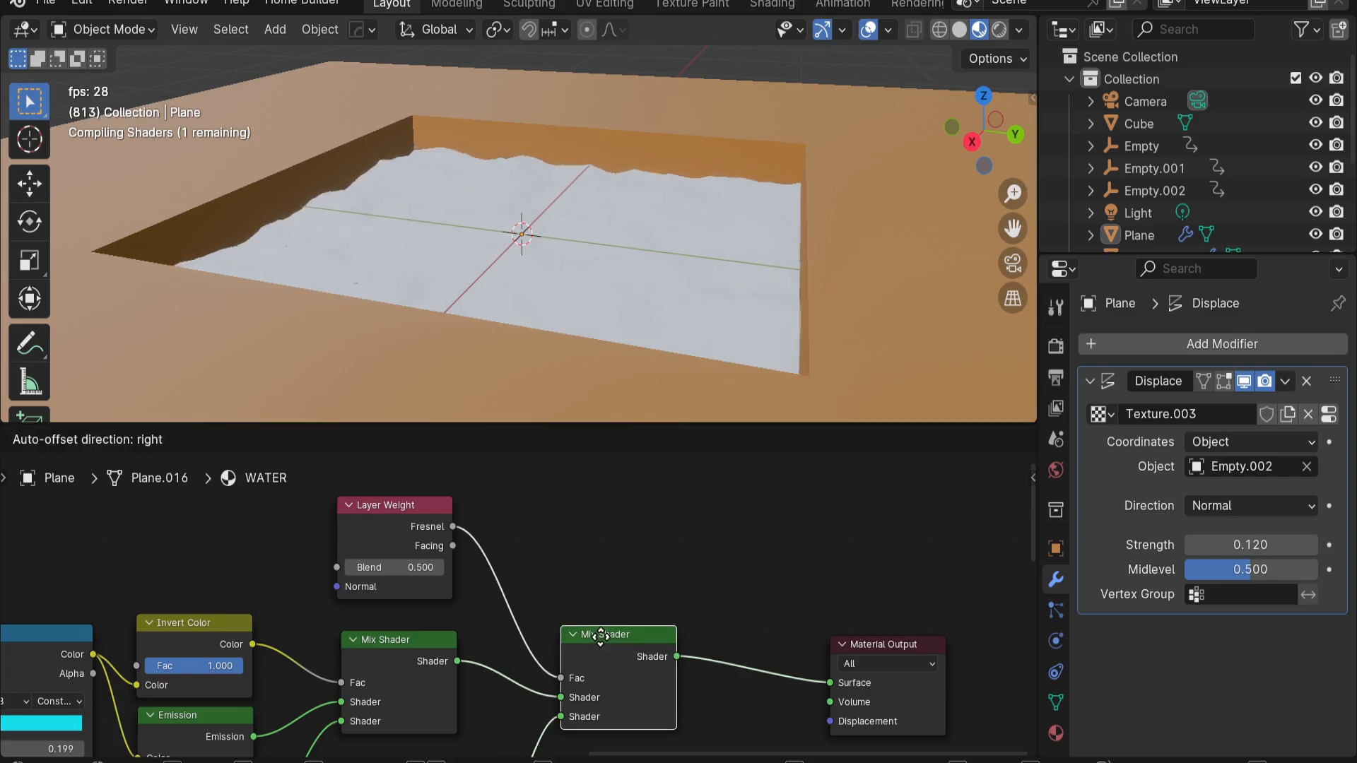
Insert a Color Ramp node between the Layer Weight's Fresnel output and the new Mix Shader's Fac
key(shift+a)
click(523, 508)
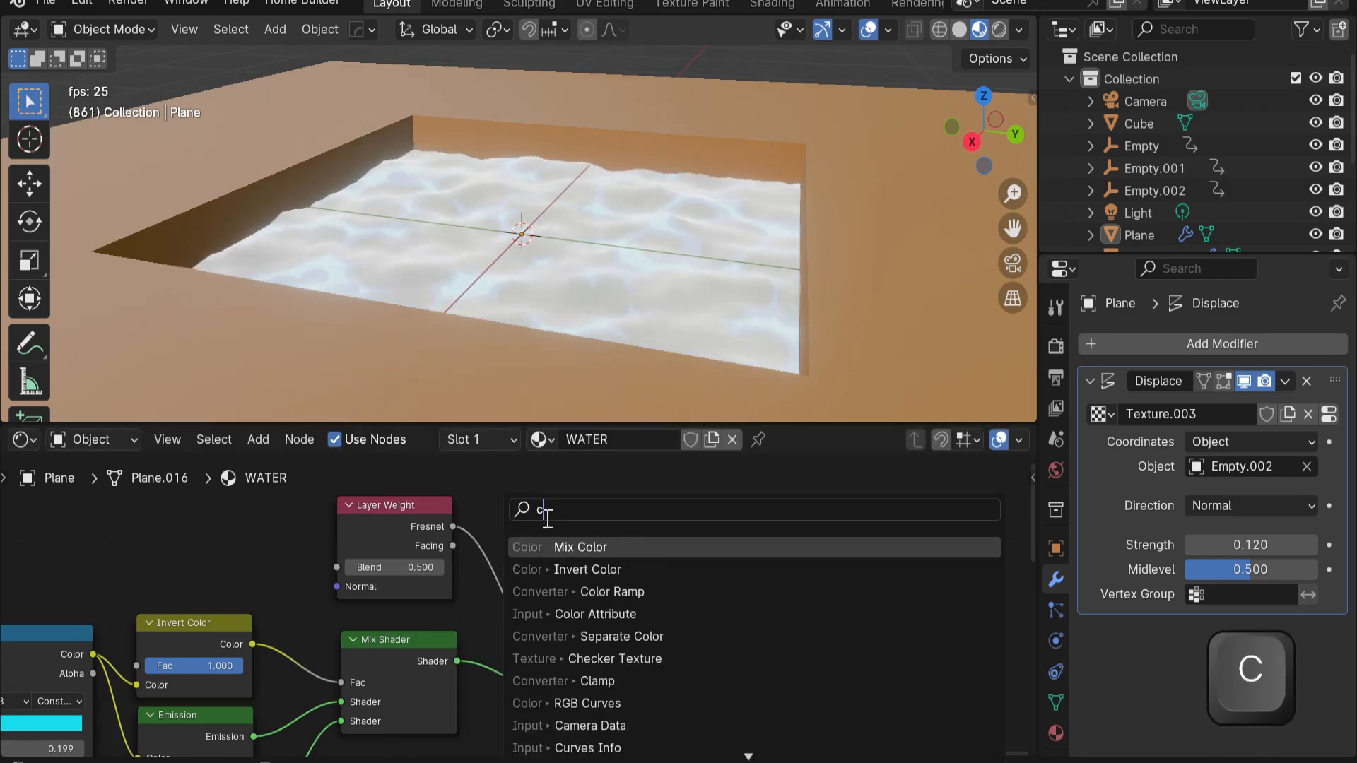
click(612, 569)
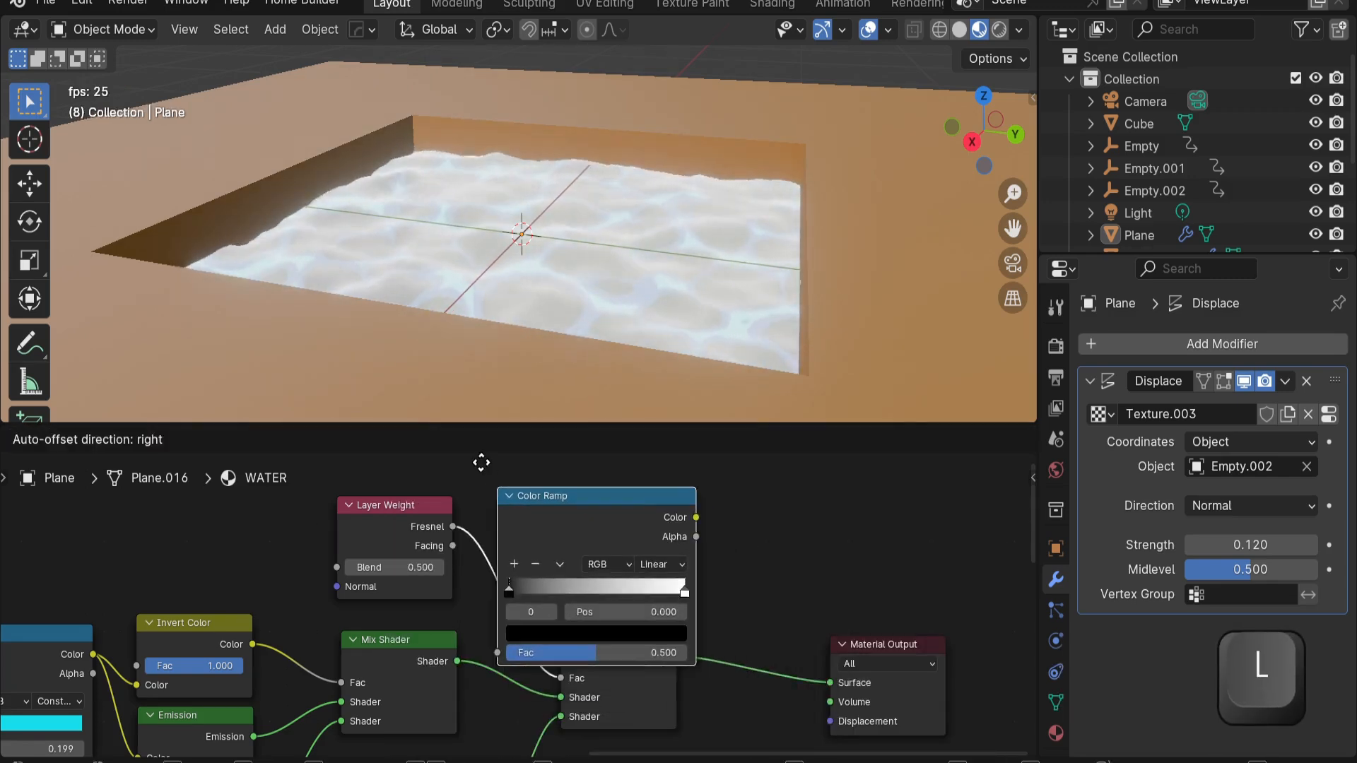
click(586, 588)
shift+scroll(590, 592, right, 5)
shift+middle_drag(606, 557, 598, 557)
scroll(600, 553, down, 2)
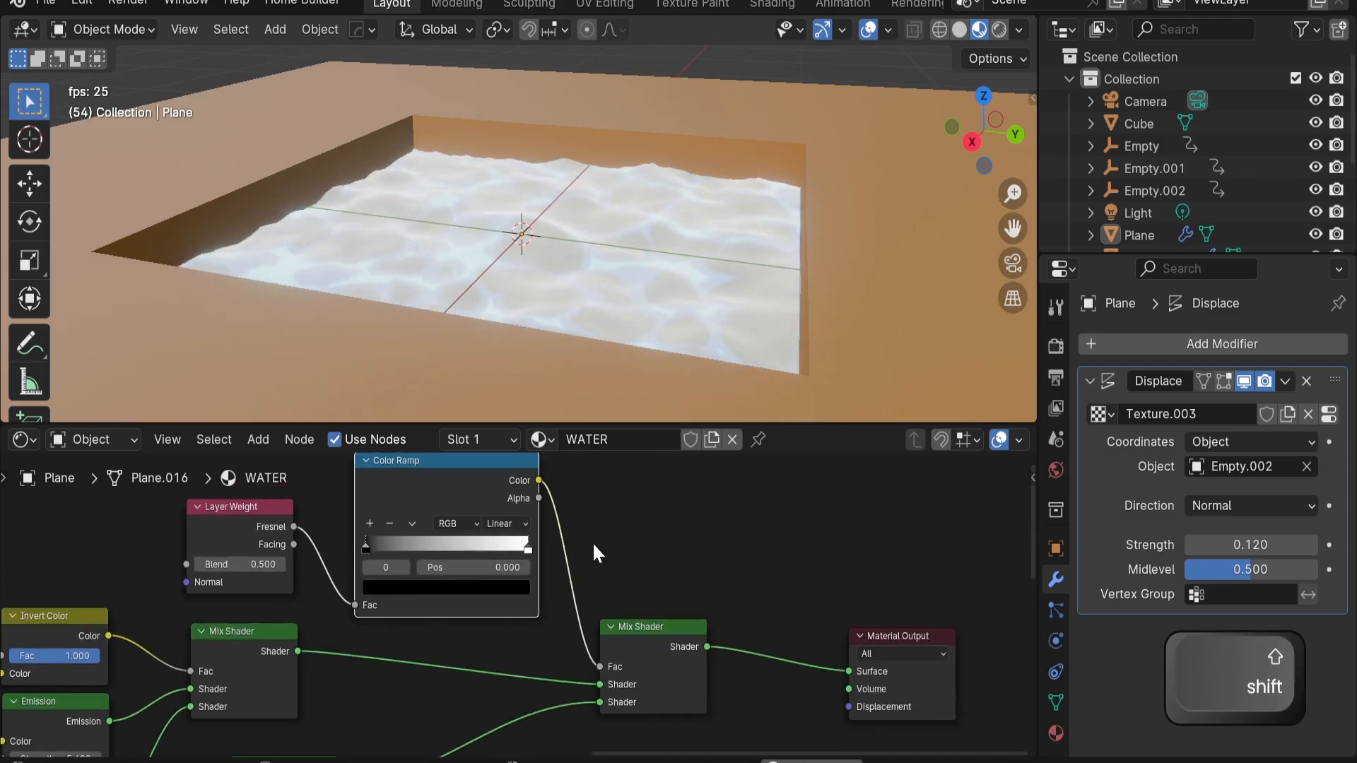
Sharpen the Fresnel color ramp by moving the black stop close to the white one and placing the white stop at 0.870
scroll(484, 523, up, 3)
drag(340, 539, 514, 548)
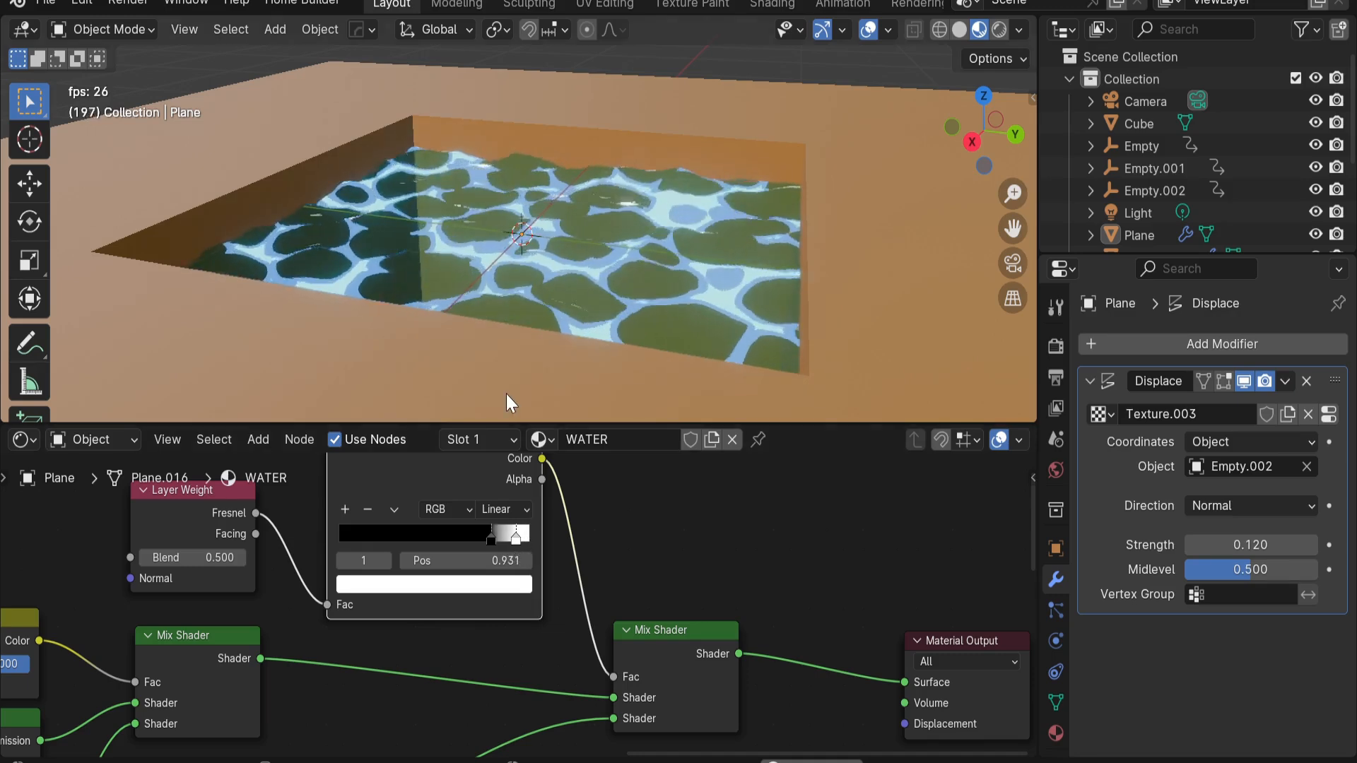
scroll(499, 297, up, 5)
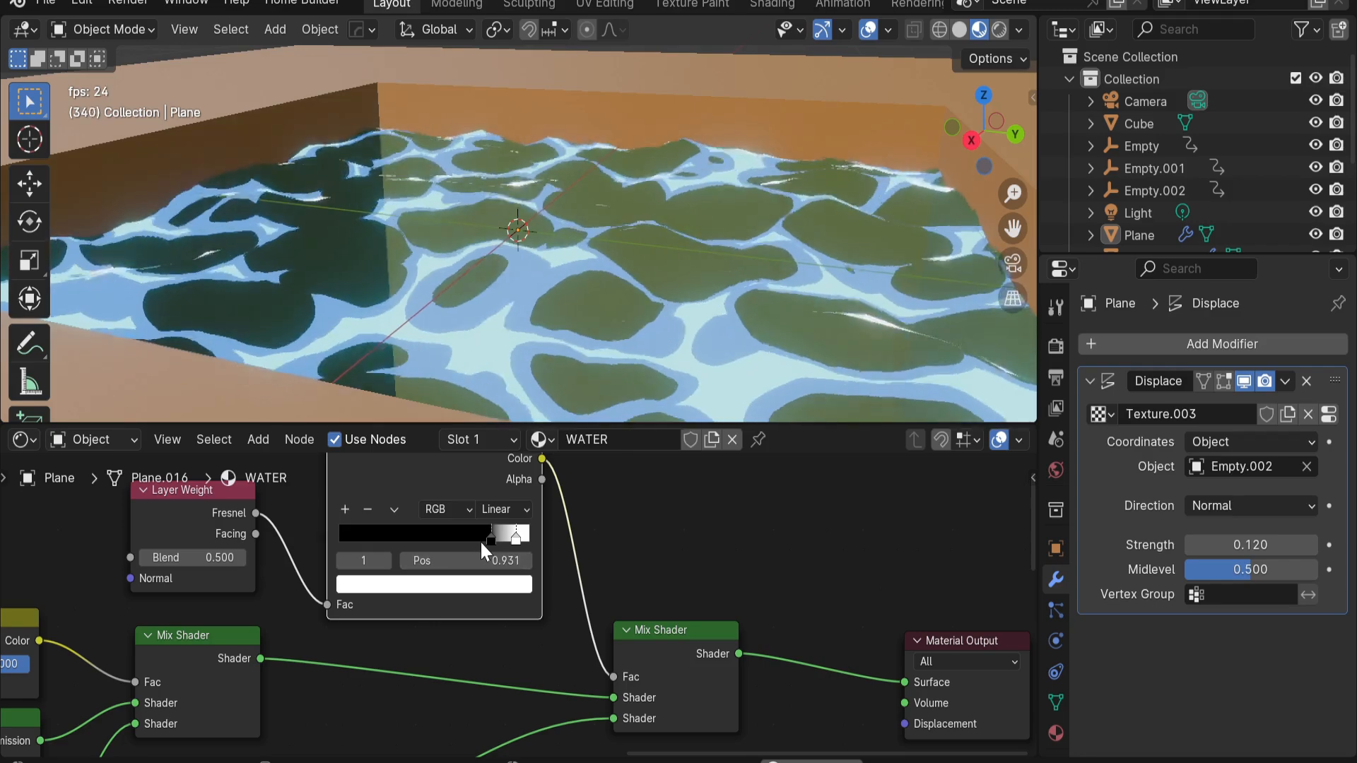
click(488, 539)
drag(488, 539, 507, 543)
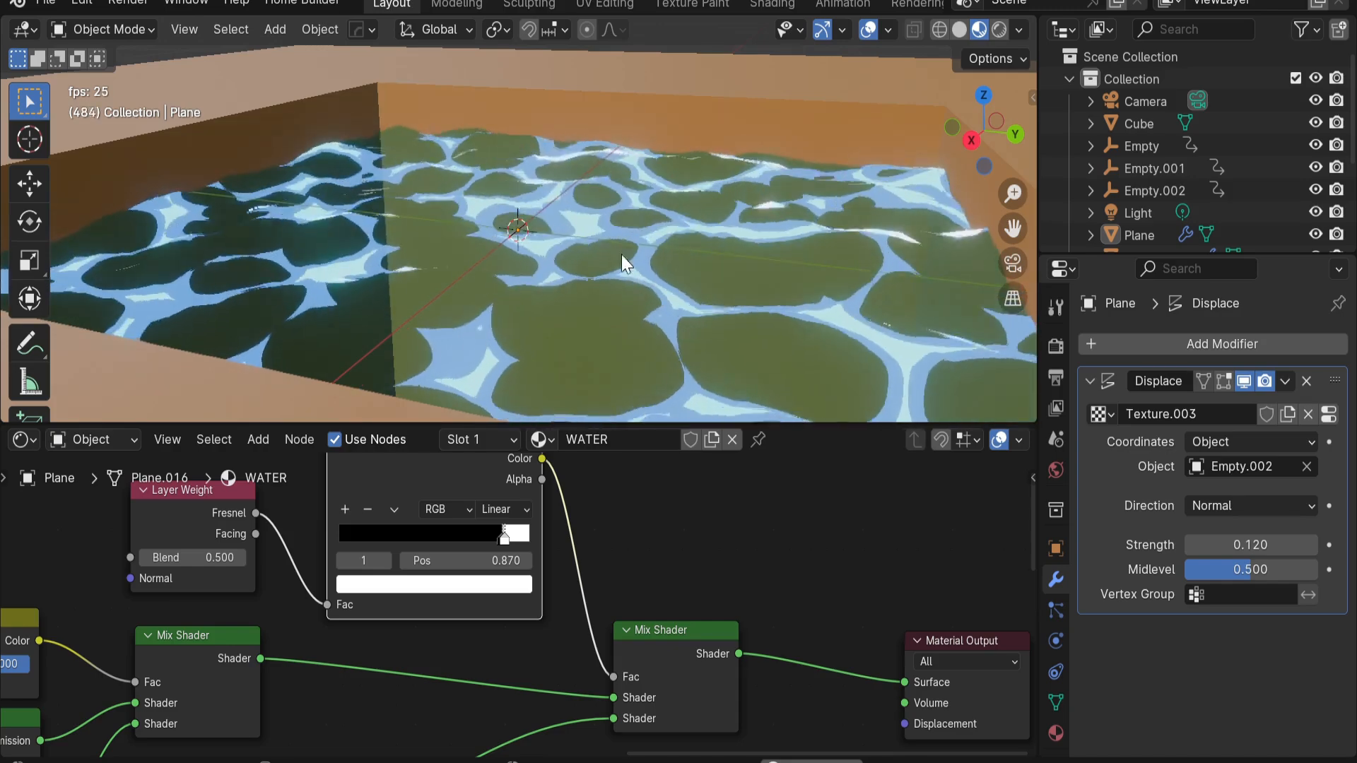
Set the duplicated Emission node's color to pale cyan and its strength to 49.7
scroll(546, 682, down, 5)
middle_drag(547, 685, 606, 589)
scroll(540, 525, up, 3)
shift+middle_drag(575, 532, 499, 554)
shift+middle_drag(405, 669, 472, 570)
scroll(473, 573, up, 2)
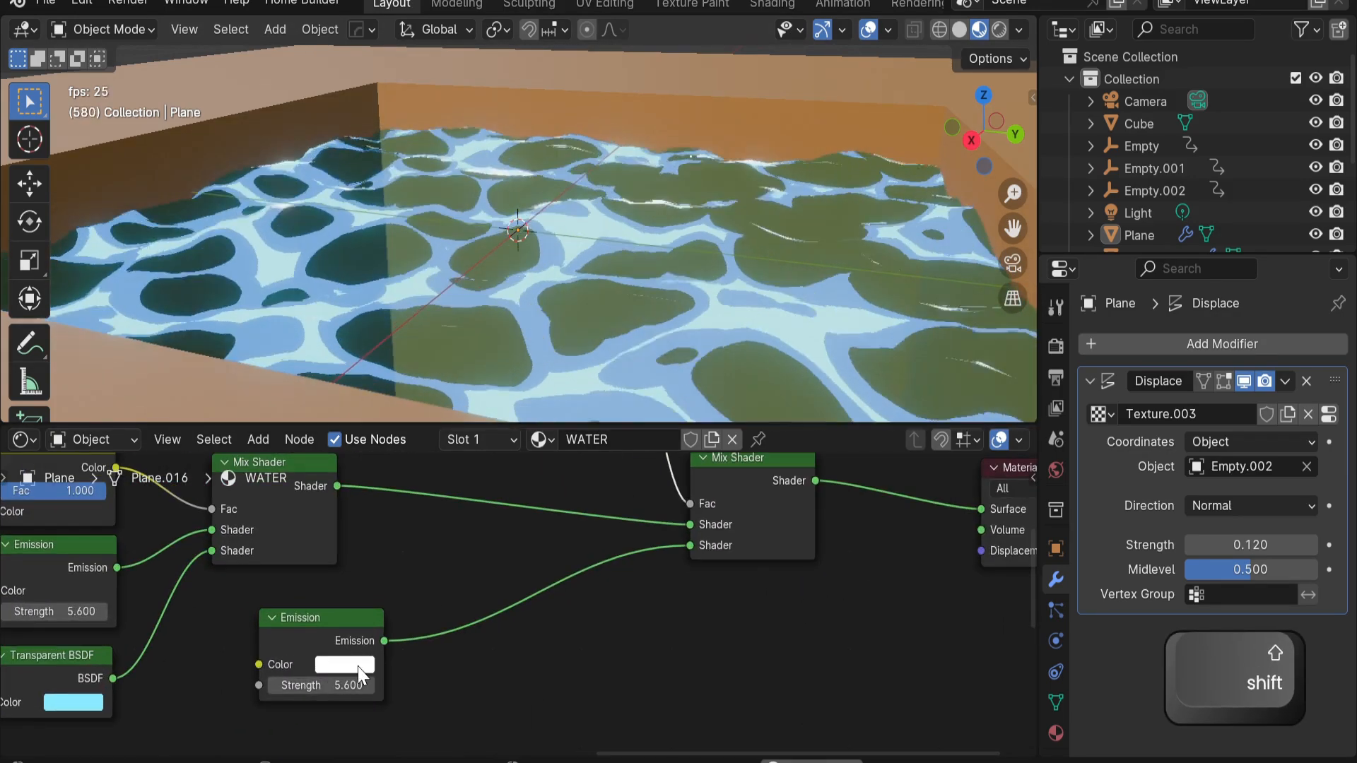
click(358, 668)
mouse_move(409, 423)
mouse_down()
mouse_move(407, 396)
mouse_move(399, 418)
mouse_up()
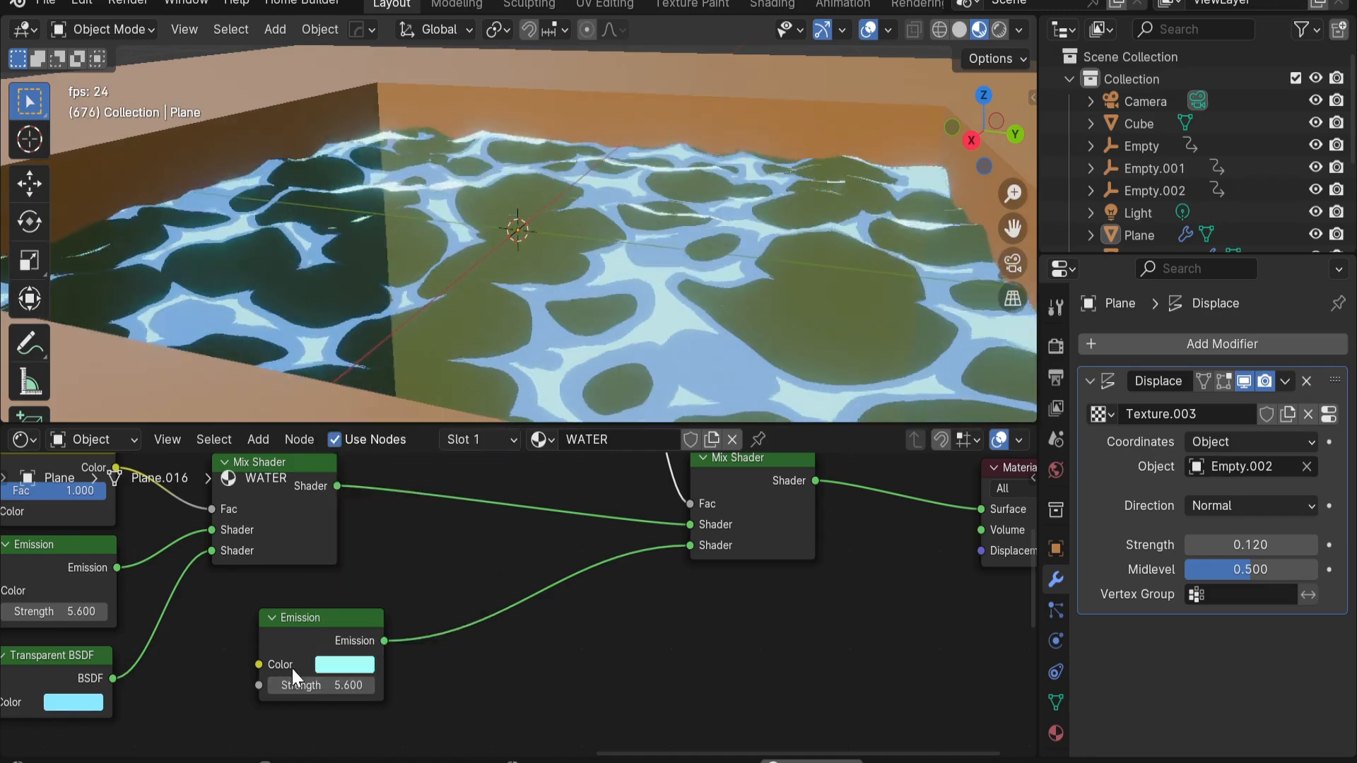
drag(322, 685, 442, 685)
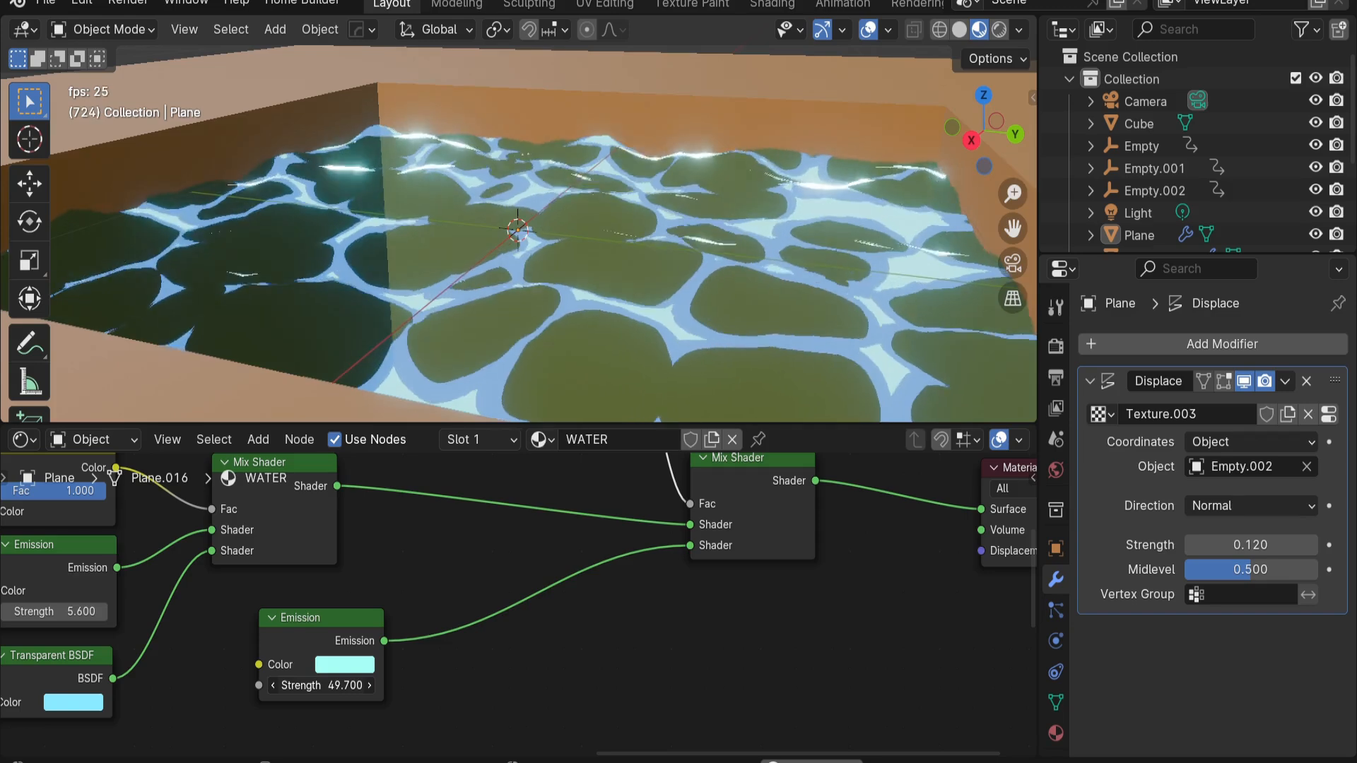
Duplicate the water plane and move the copy about 1.6 m straight down along Z
scroll(439, 262, down, 3)
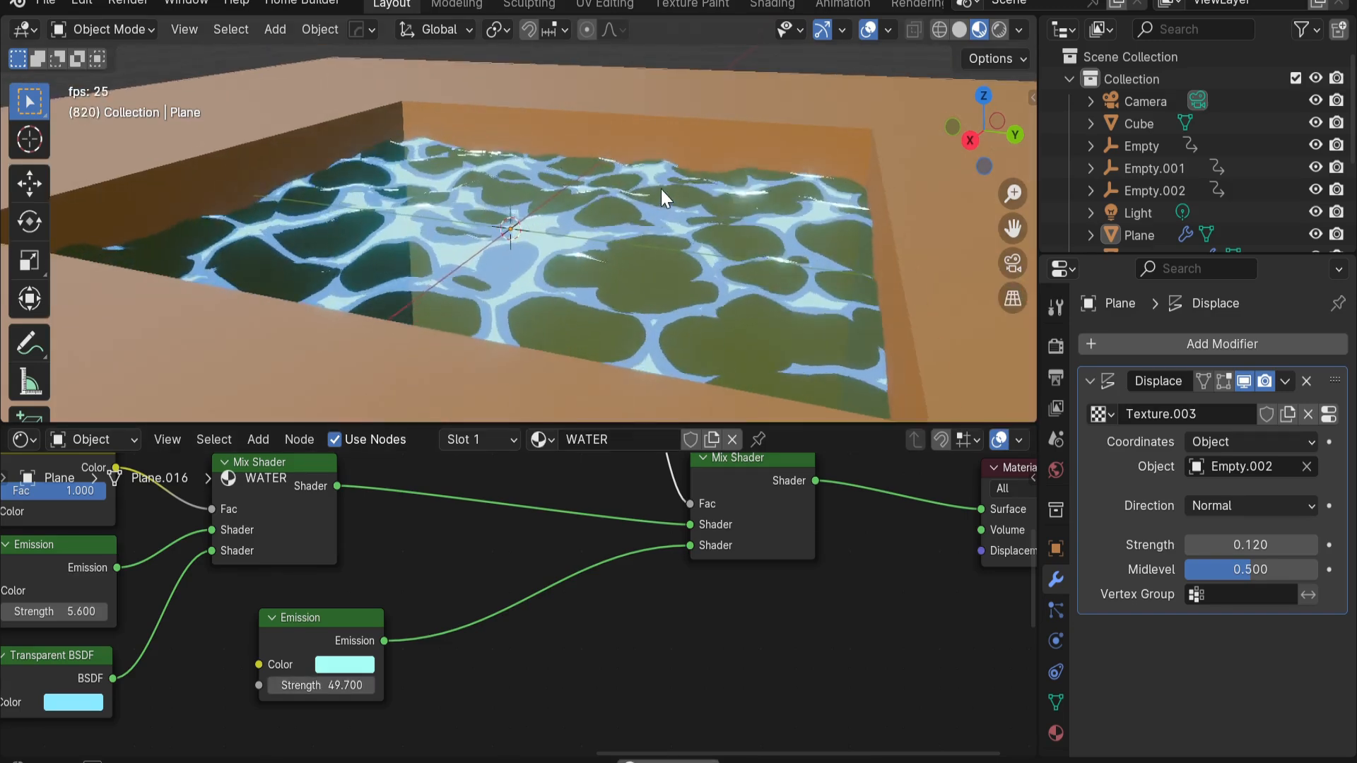
scroll(660, 189, up, 3)
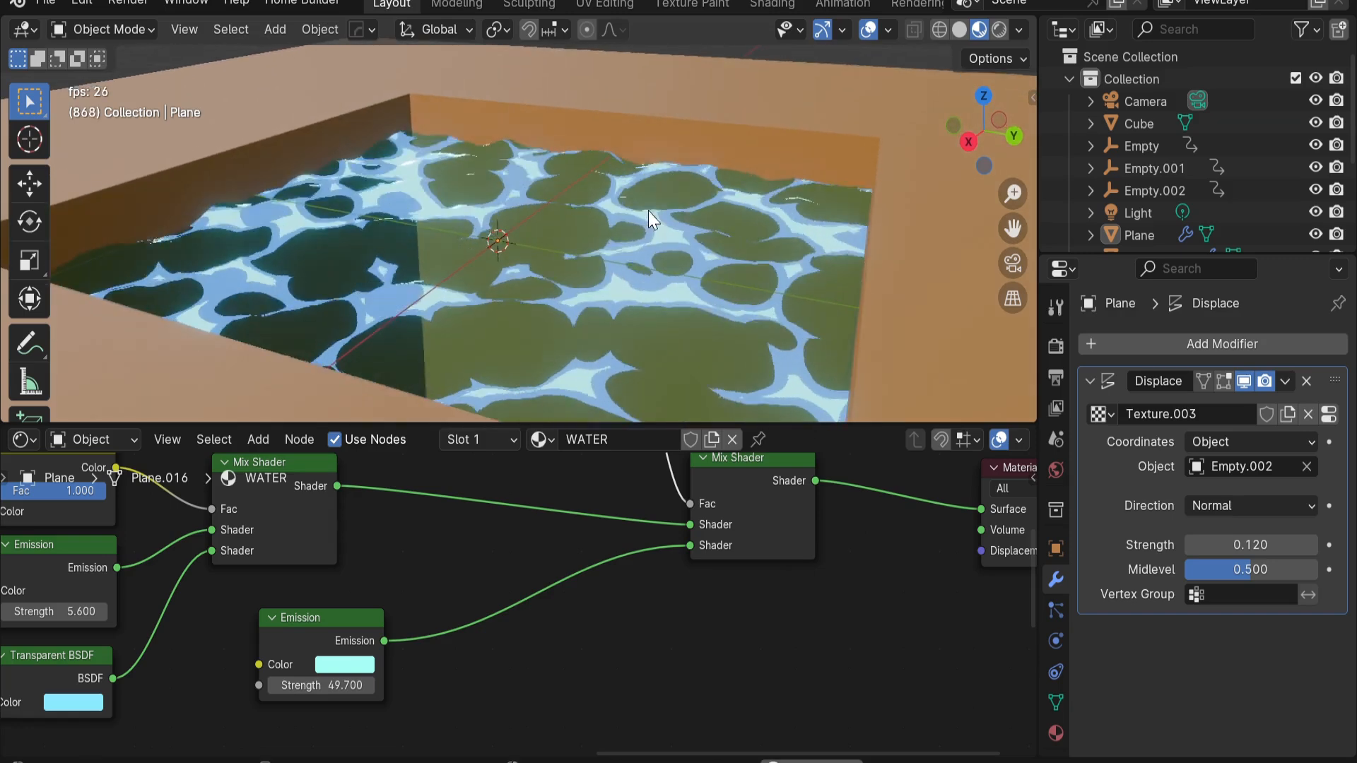
mouse_move(583, 220)
shift+middle_down()
mouse_move(632, 185)
mouse_move(584, 226)
shift+middle_up()
middle_drag(584, 226, 545, 260)
scroll(546, 260, down, 3)
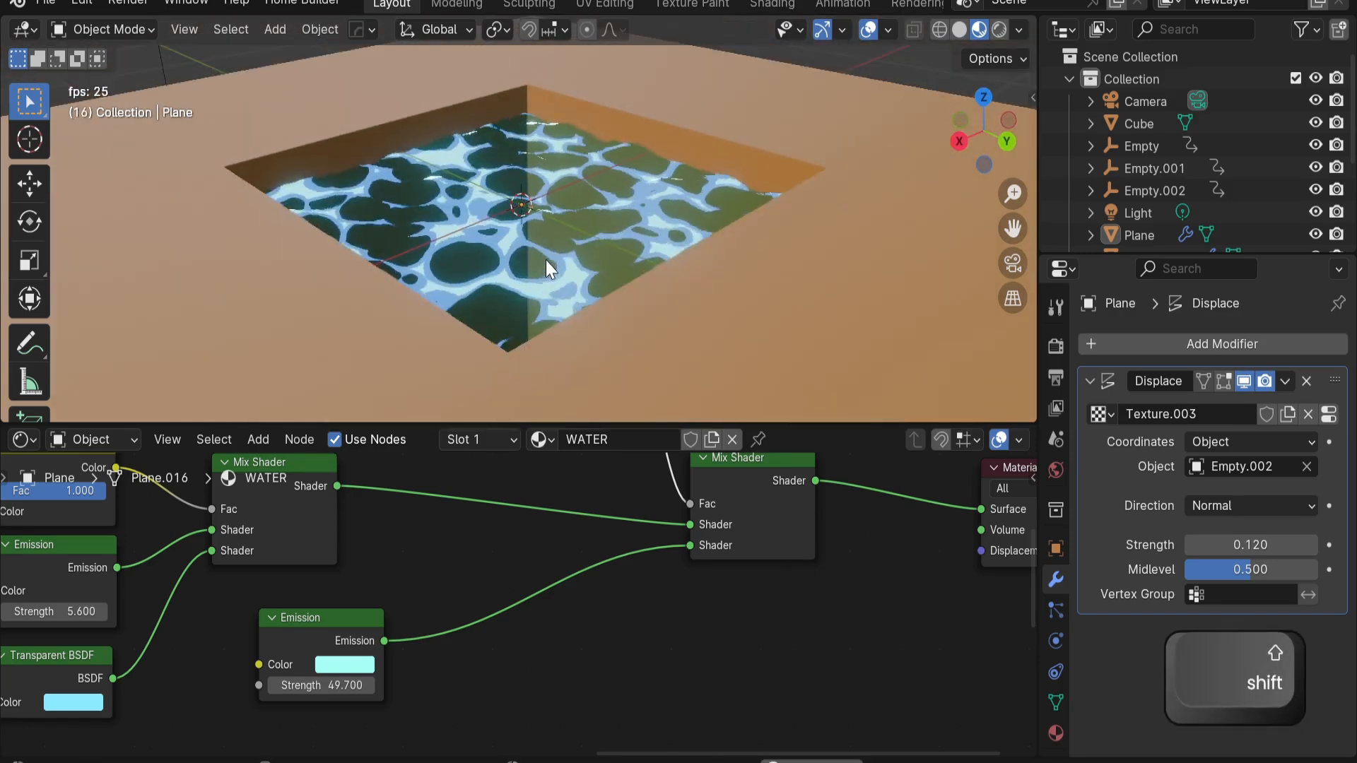
scroll(555, 243, up, 2)
click(562, 235)
shift+middle_drag(611, 223, 613, 262)
scroll(587, 261, down, 3)
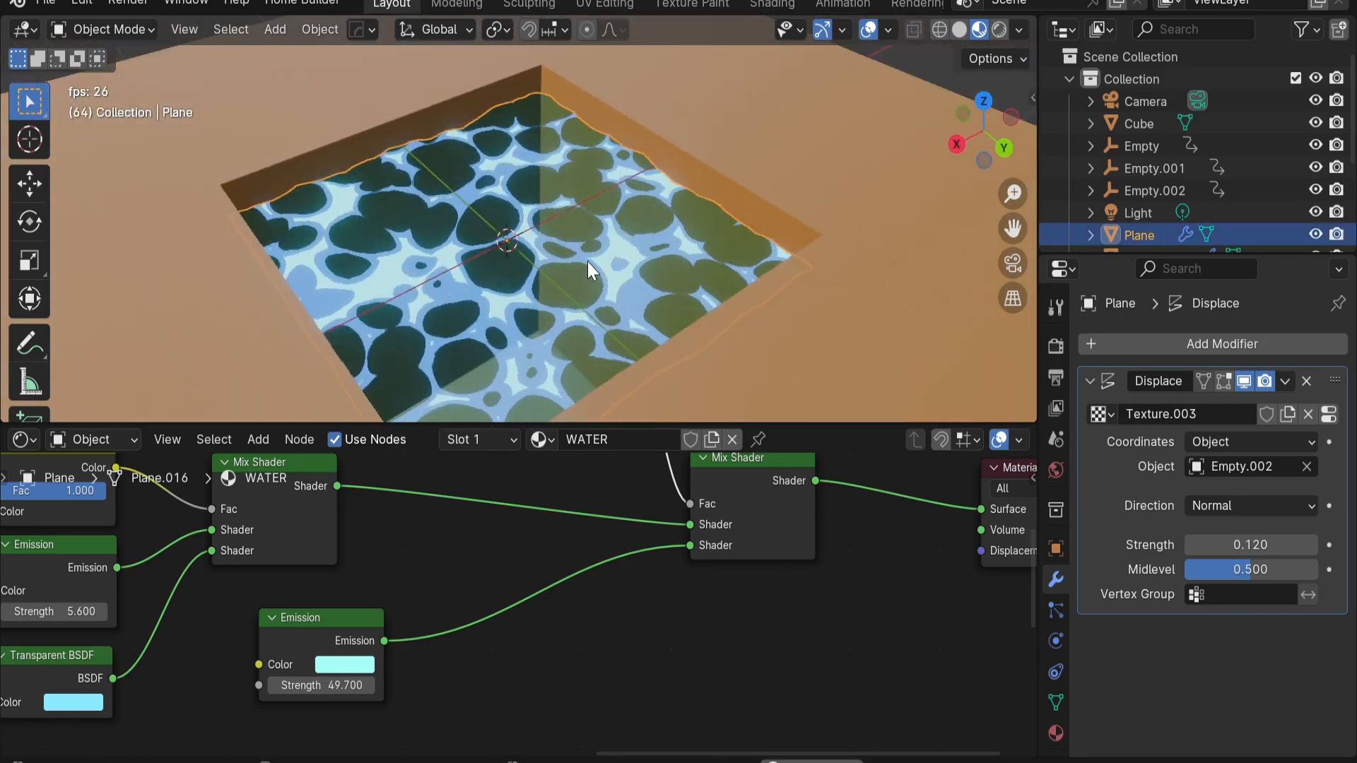
key(shift+d)
key(z)
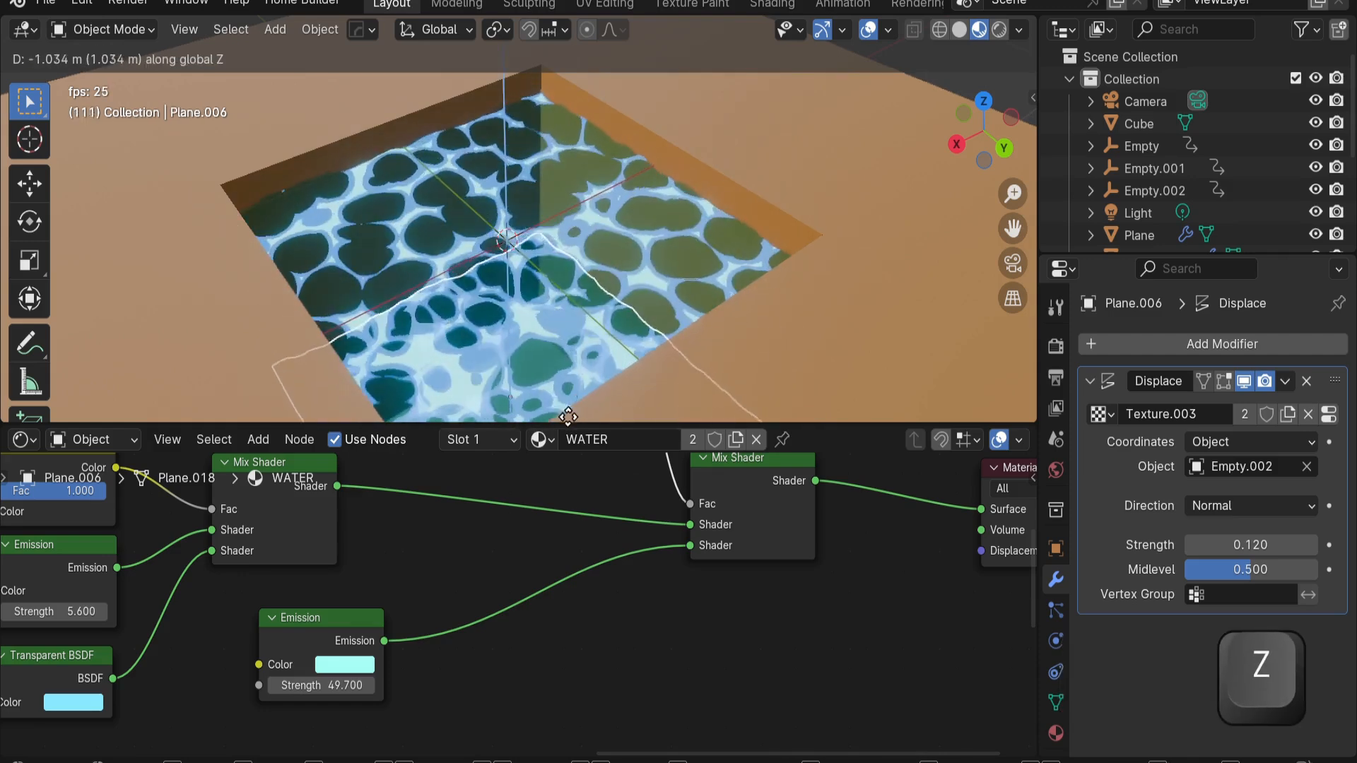
click(562, 79)
Lower the duplicated plane by about another 0.32 m along Z and remove its Displace modifier
middle_drag(551, 232, 599, 232)
scroll(487, 230, up, 3)
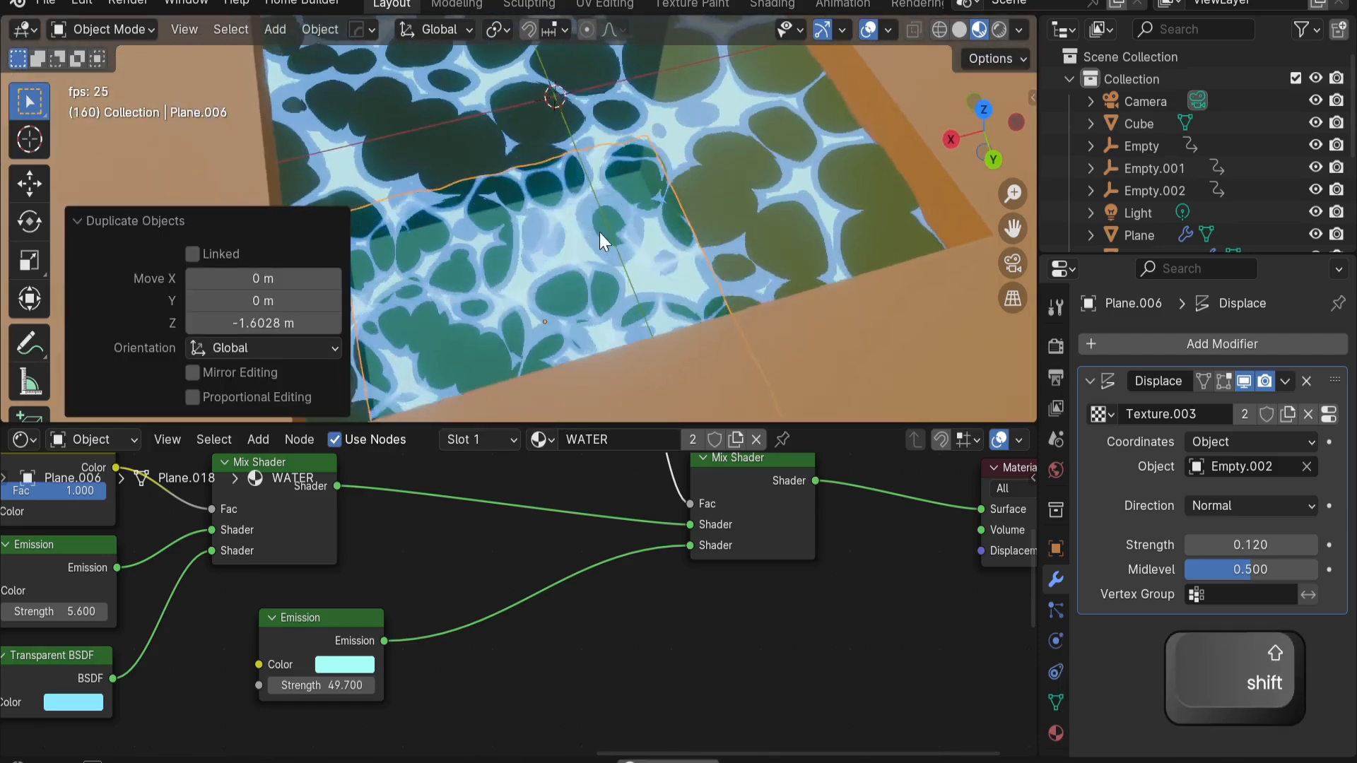
key(g)
key(z)
click(579, 267)
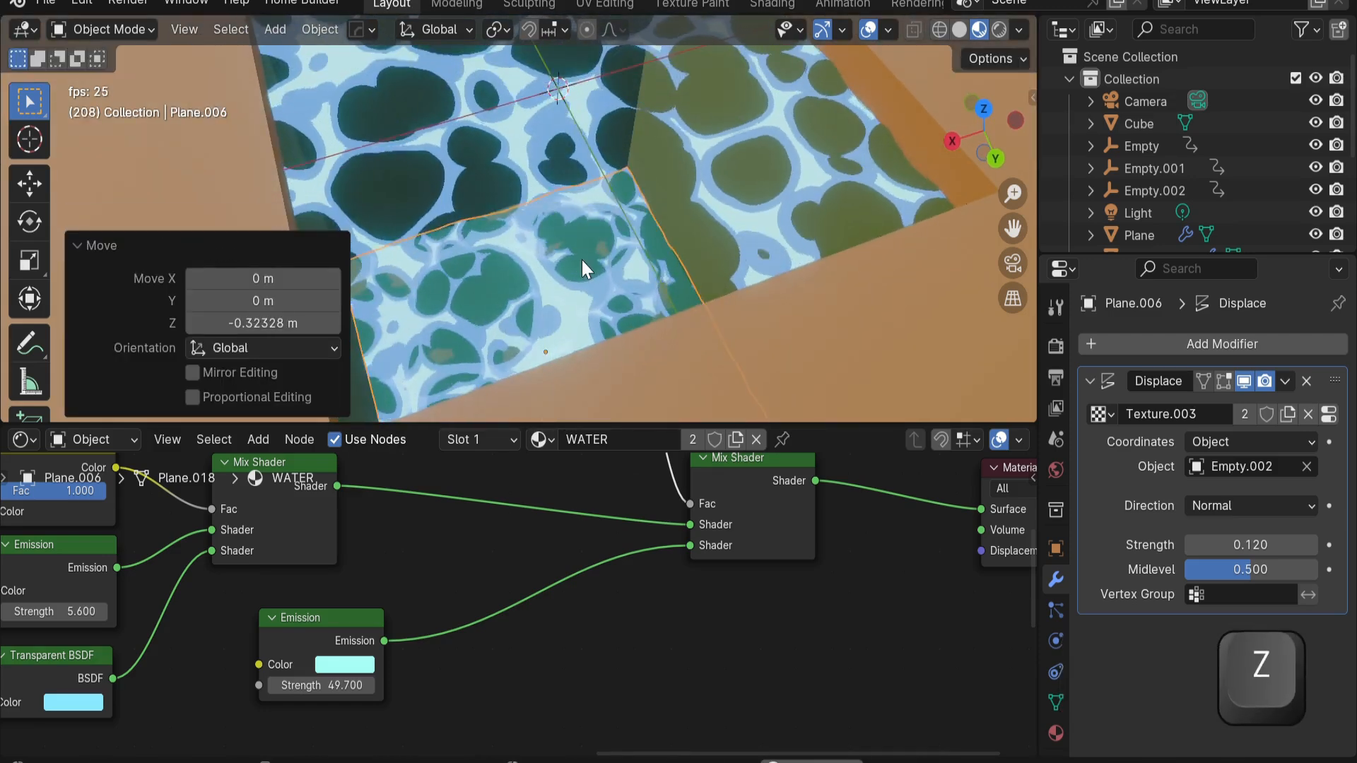
click(1305, 379)
scroll(775, 308, up, 5)
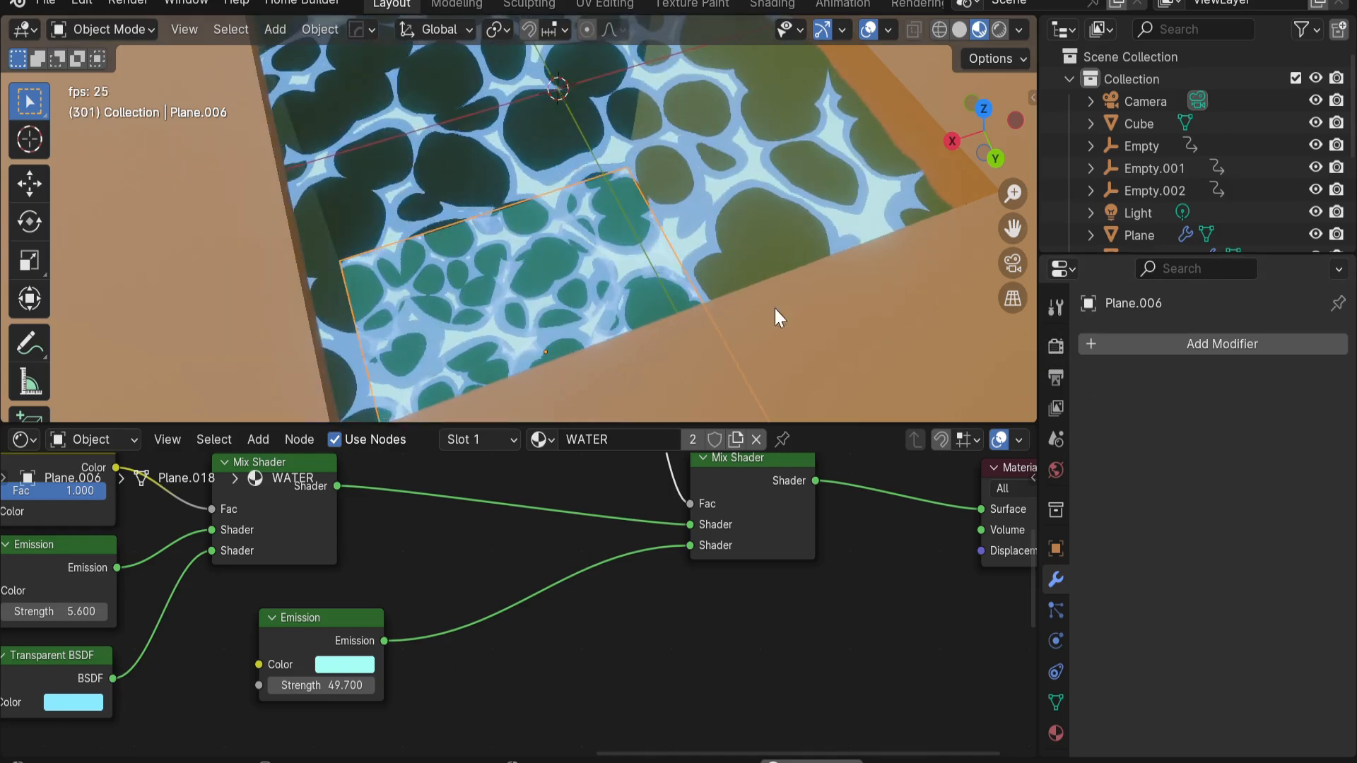
Make the lower plane's WATER material an independent single-user copy
scroll(671, 262, down, 7)
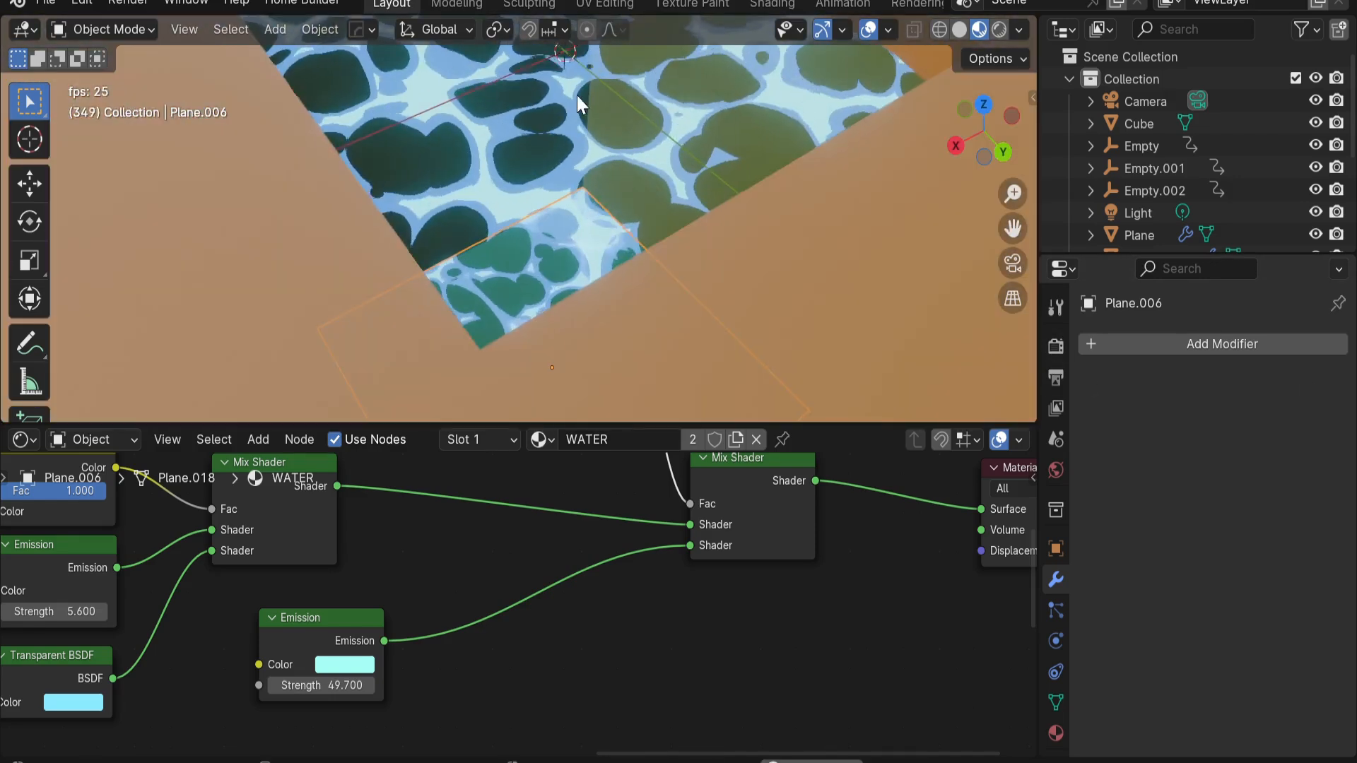
scroll(643, 178, down, 1)
shift+middle_drag(643, 178, 633, 297)
scroll(658, 248, down, 5)
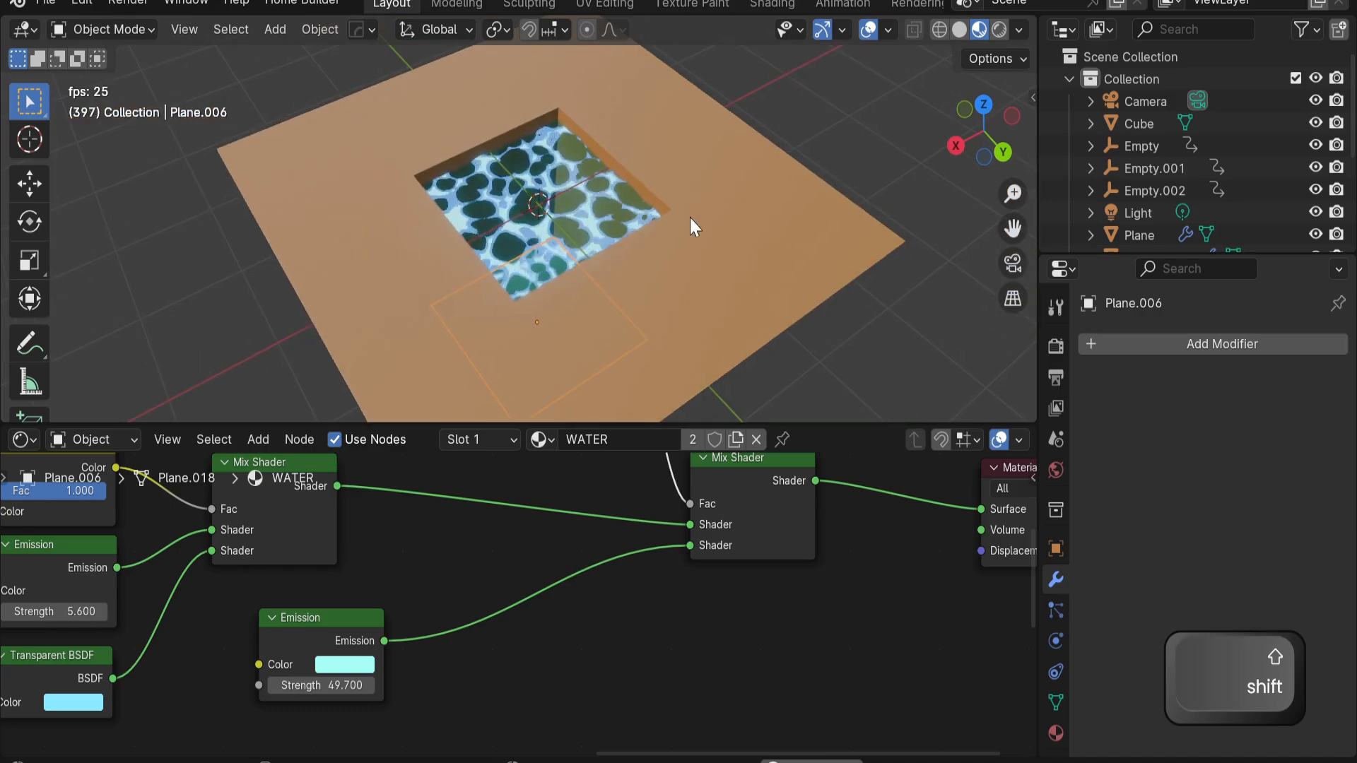
scroll(656, 189, up, 4)
shift+middle_drag(591, 252, 575, 278)
shift+middle_drag(571, 359, 561, 245)
scroll(561, 244, up, 5)
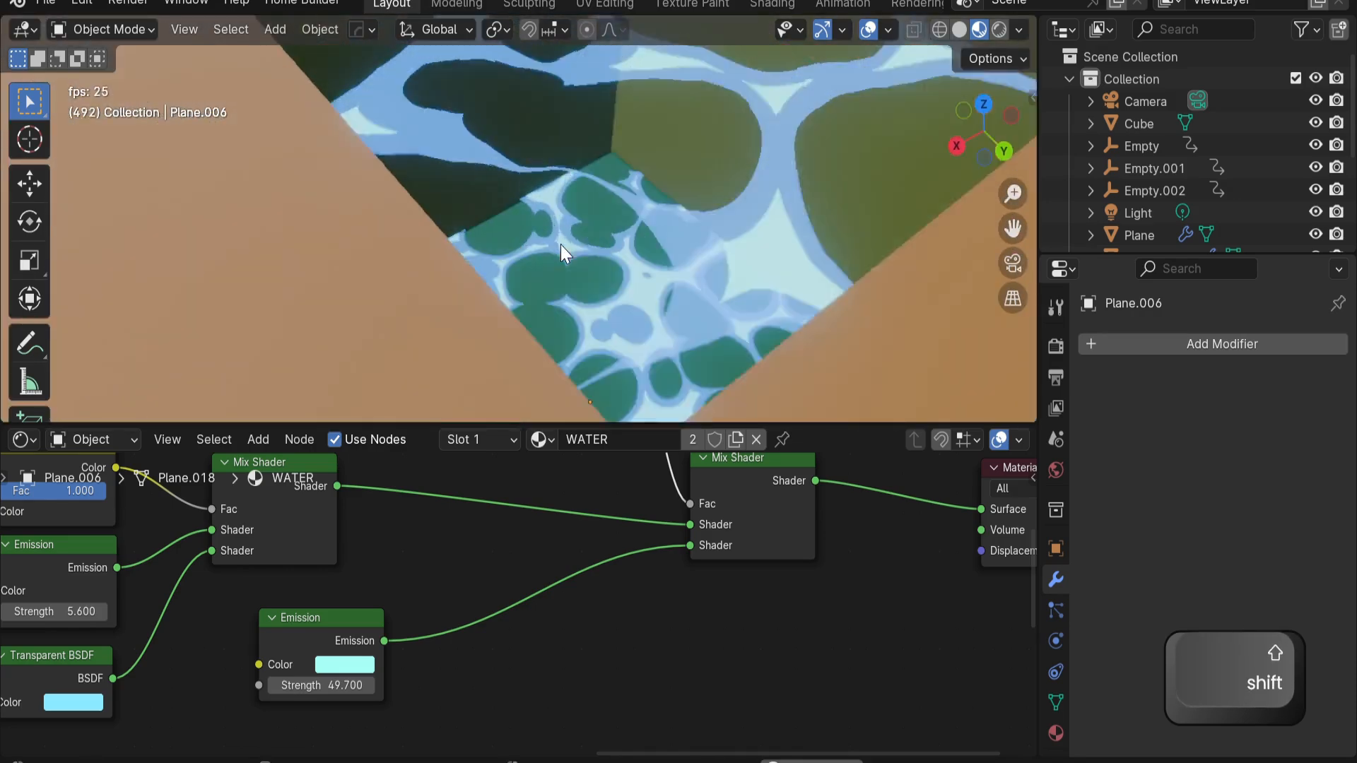
click(732, 439)
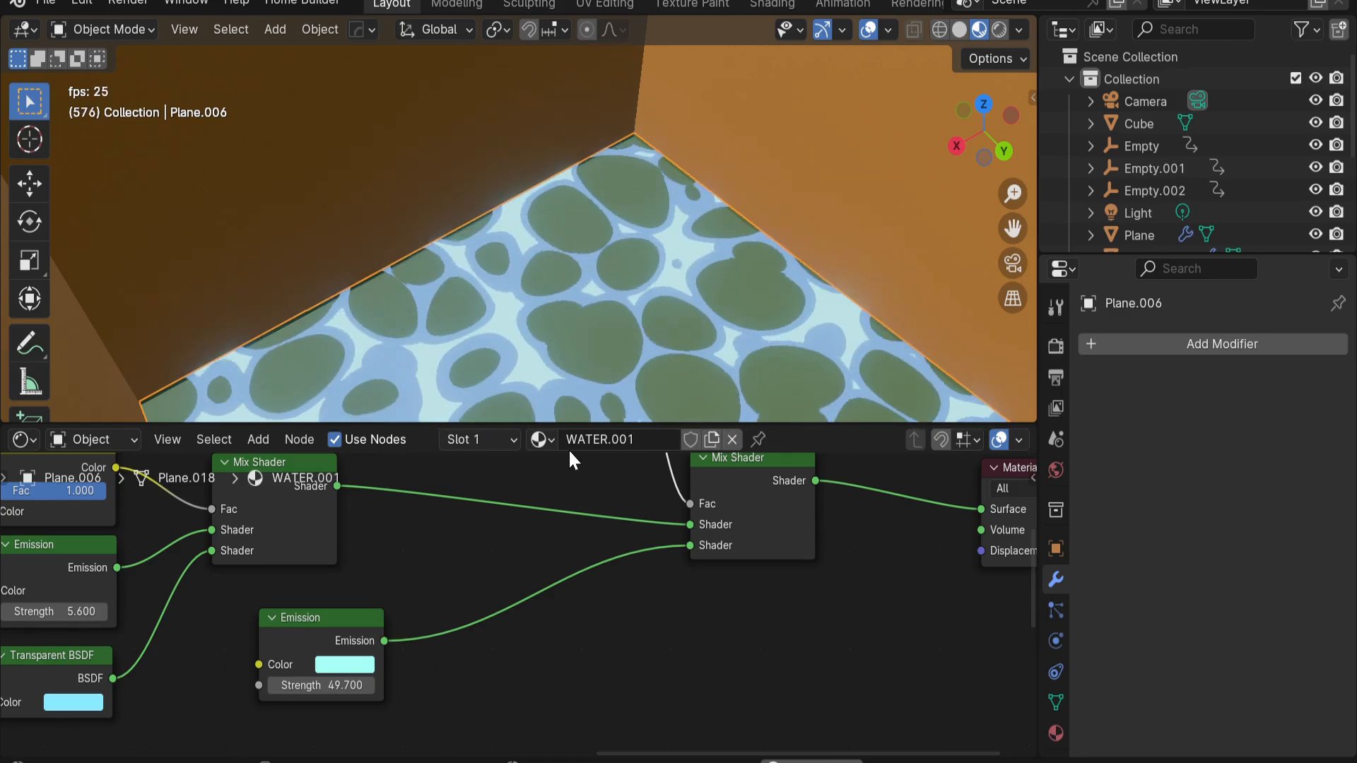
Darken the last stop of the lower plane's water color ramp from bright cyan to a very dark teal
middle_drag(410, 463, 459, 658)
scroll(456, 574, up, 1)
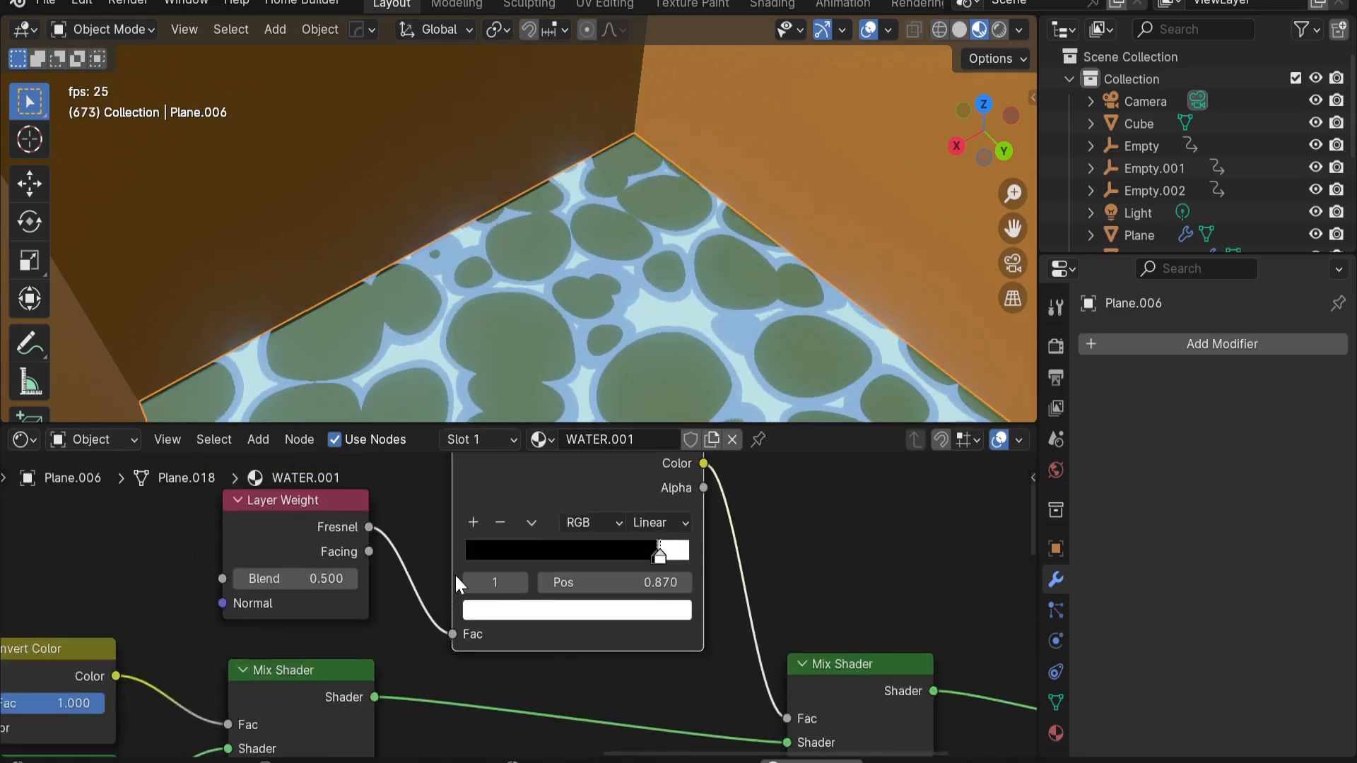
scroll(456, 574, down, 1)
middle_drag(428, 587, 567, 591)
scroll(567, 591, down, 1)
middle_drag(223, 707, 528, 592)
scroll(527, 591, up, 3)
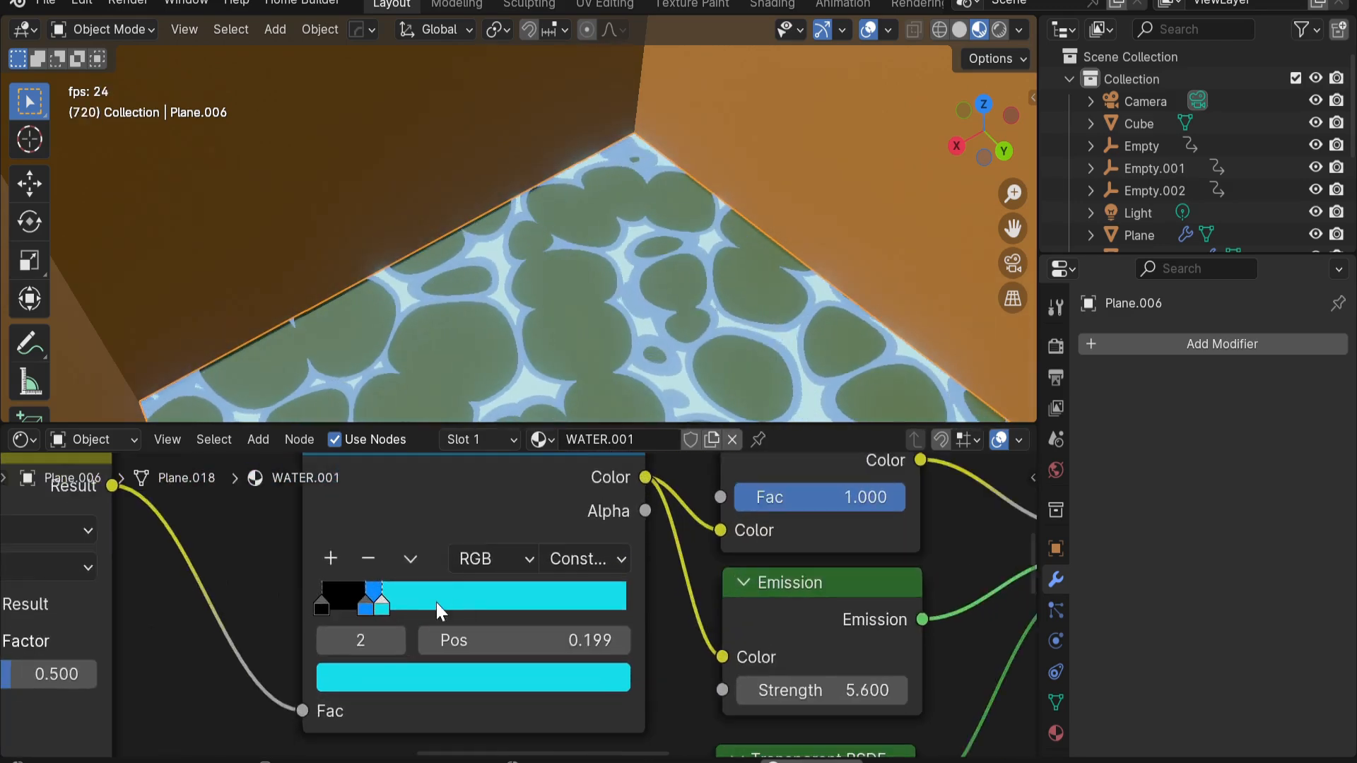
click(371, 682)
drag(615, 332, 612, 445)
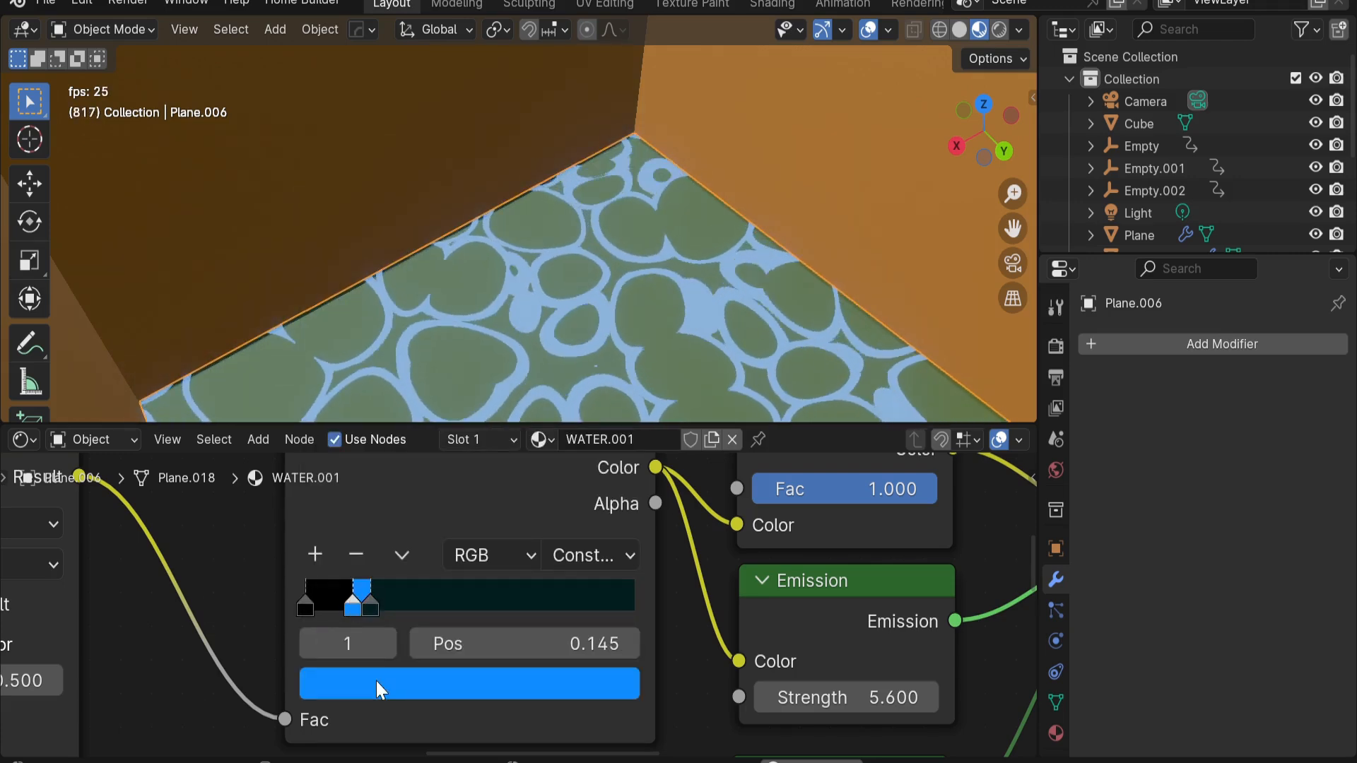
Darken the lower water's middle color ramp stop to a deep blue with value about 0.3, and brighten its last stop to medium teal
click(376, 689)
drag(611, 417, 610, 427)
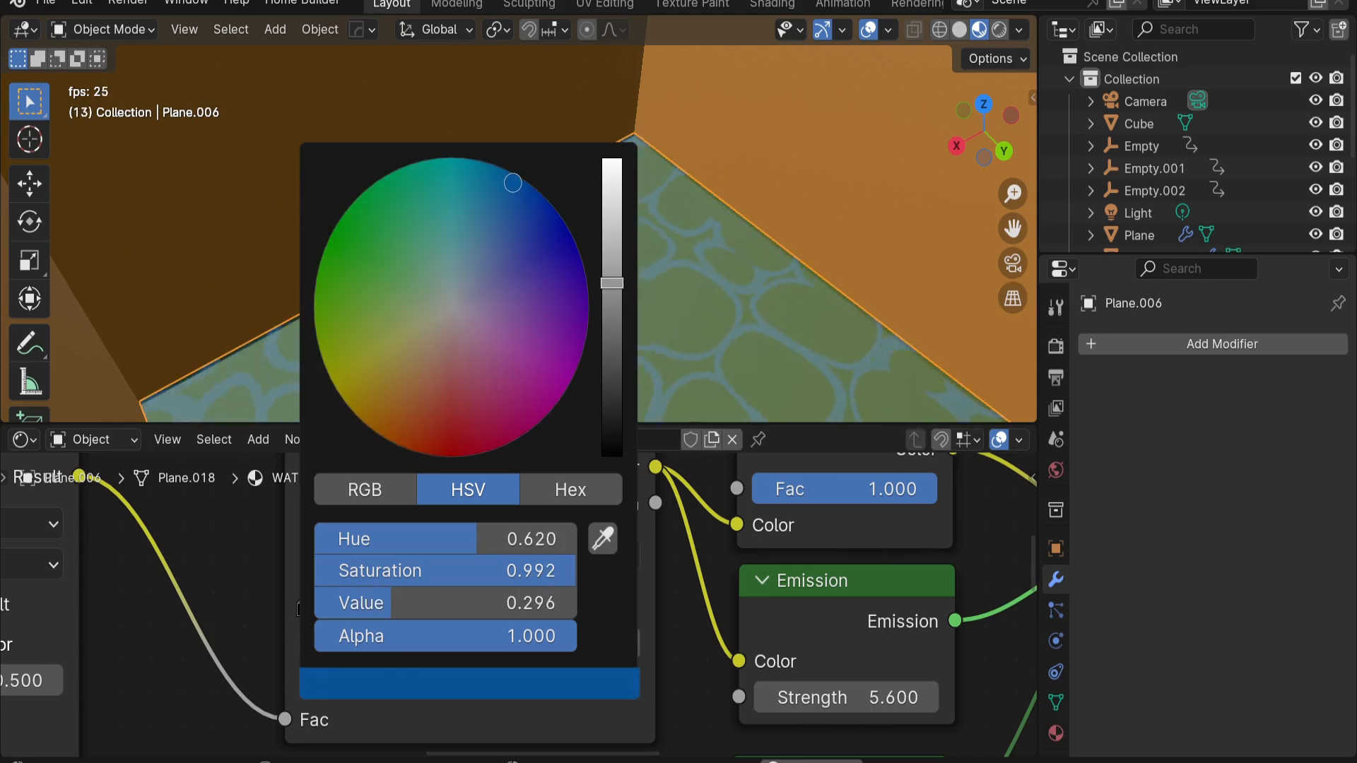
click(363, 600)
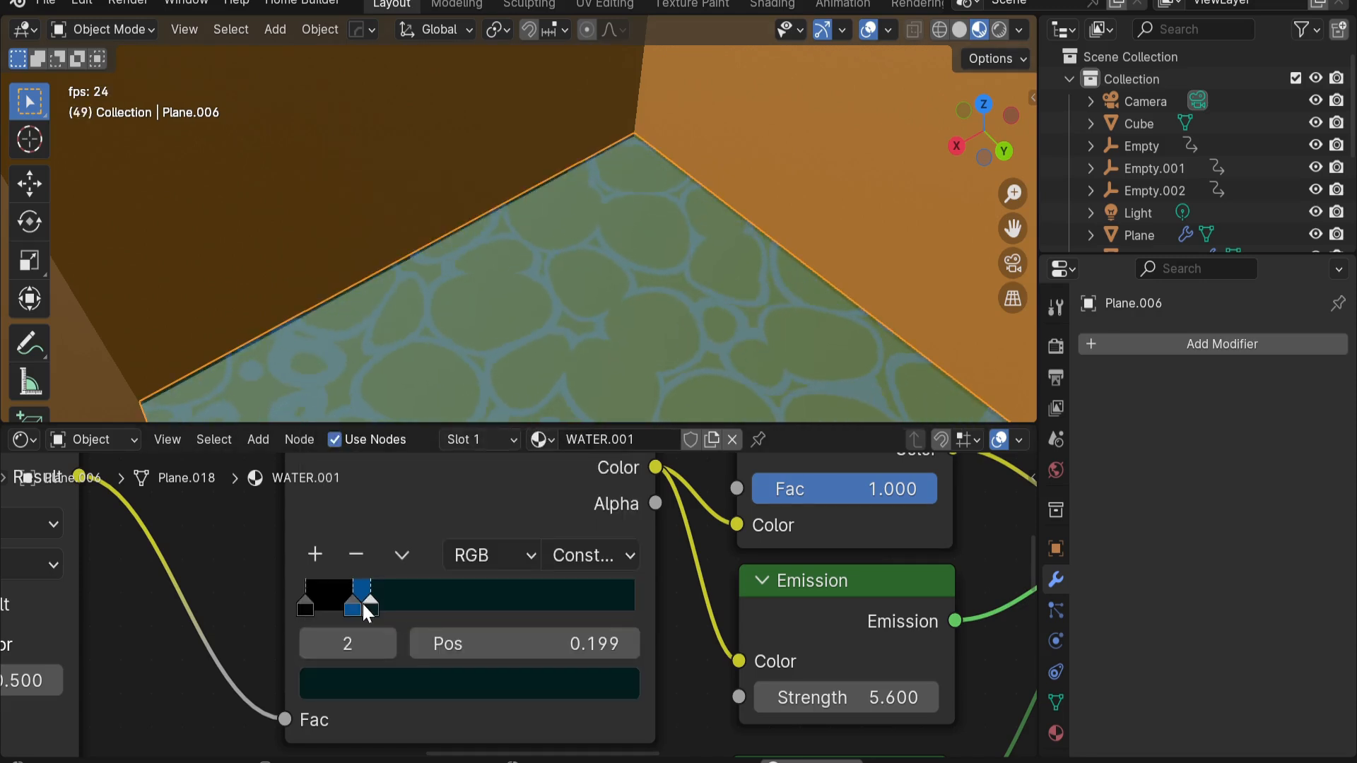
click(374, 687)
drag(612, 391, 612, 333)
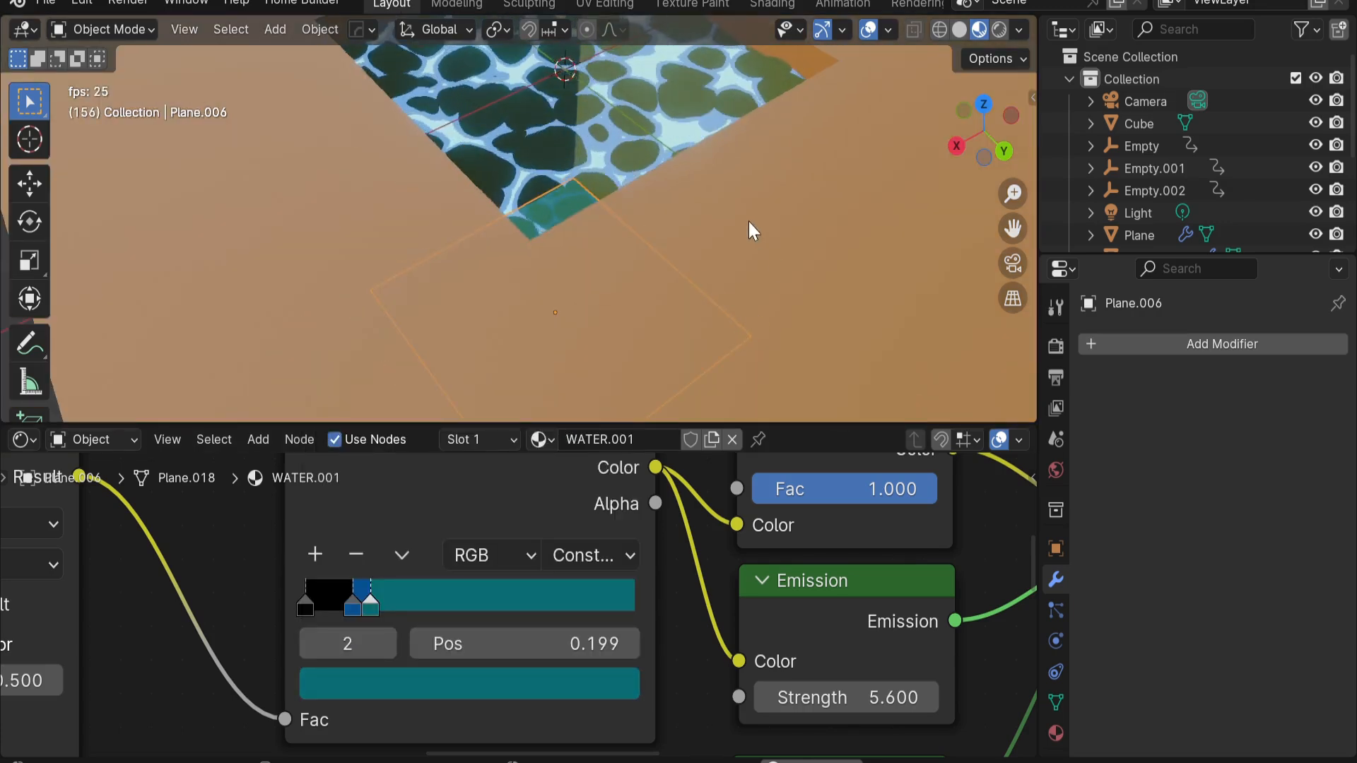
Maximize the 3D viewport and frame the whole pool basin with both water layers
shift+middle_drag(748, 222, 703, 272)
scroll(703, 272, down, 3)
scroll(612, 216, up, 5)
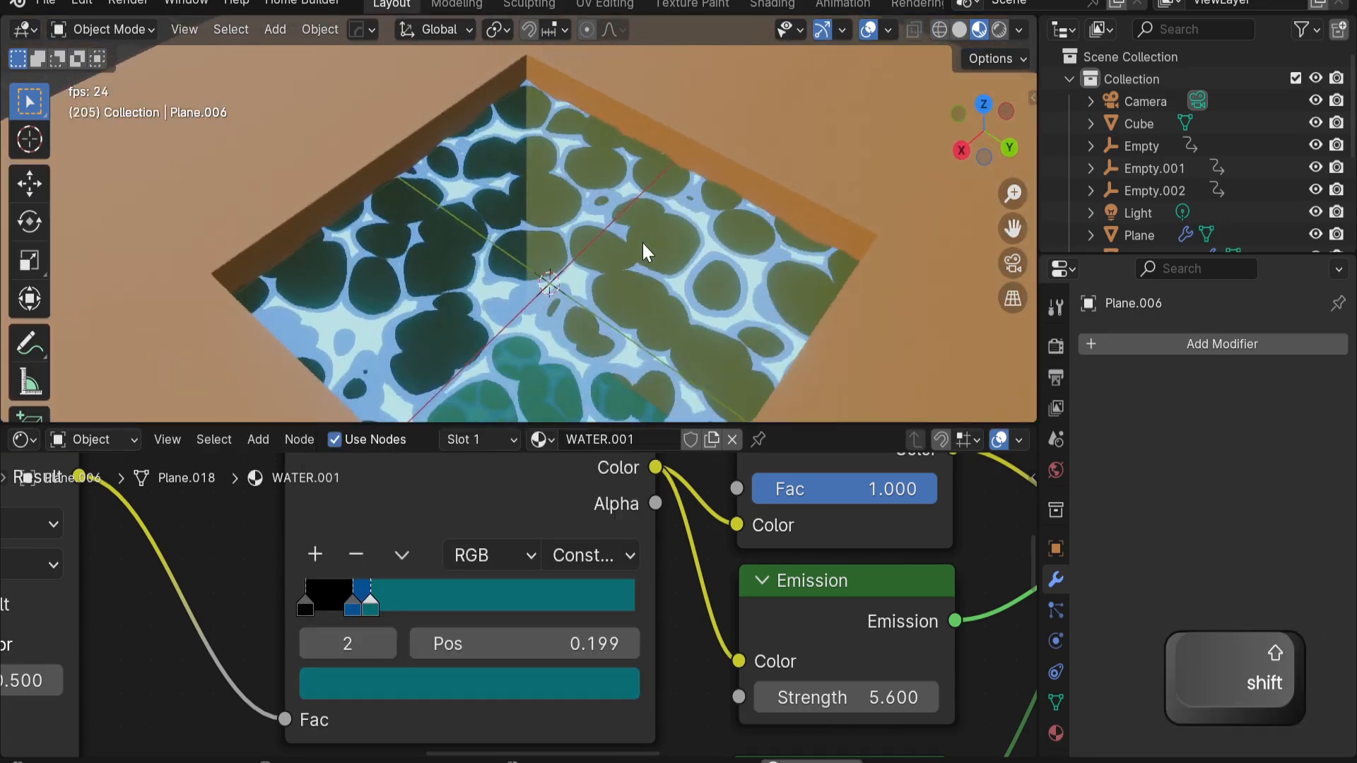
key(ctrl+space)
middle_drag(662, 314, 679, 470)
shift+middle_drag(678, 470, 635, 334)
scroll(705, 265, down, 3)
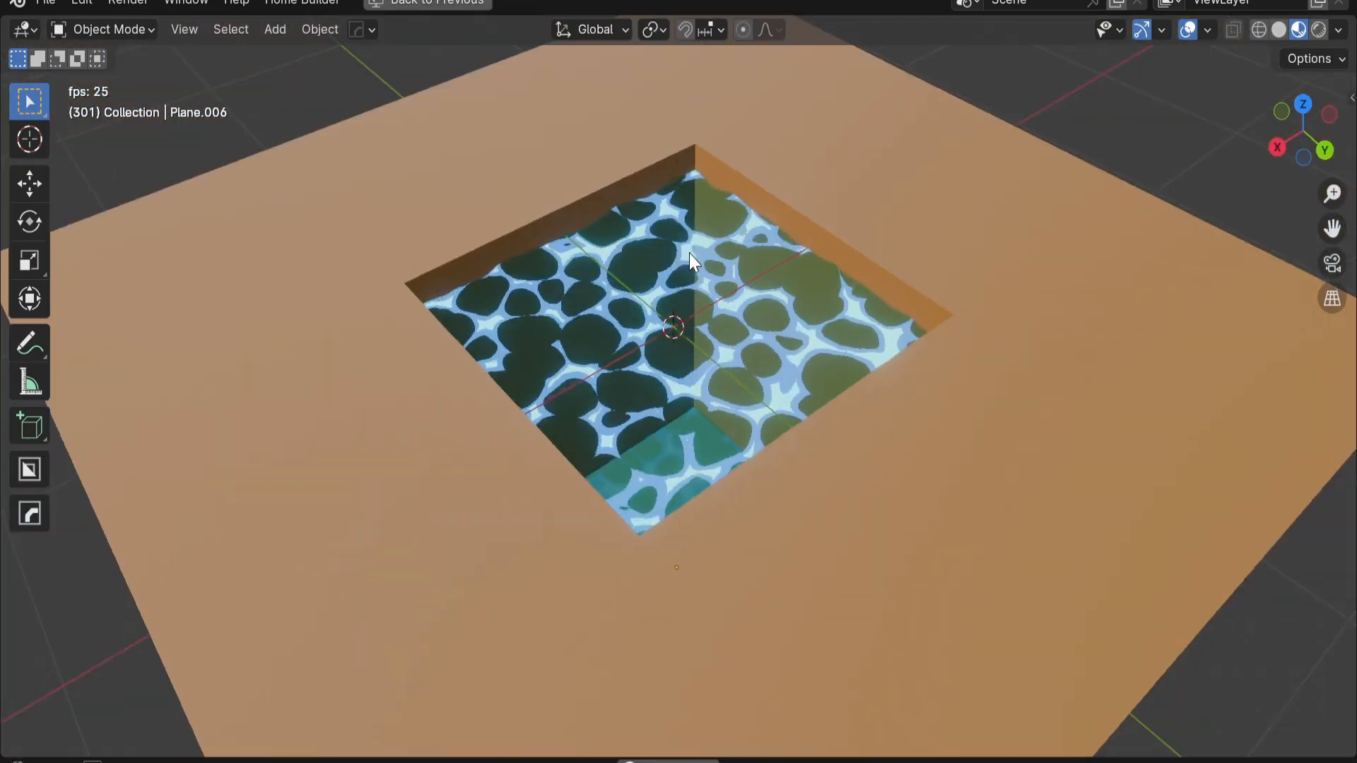
Examine the layered water's transparency, depth and highlights from steep and low viewing angles around the pool
middle_drag(689, 253, 659, 481)
scroll(626, 369, up, 3)
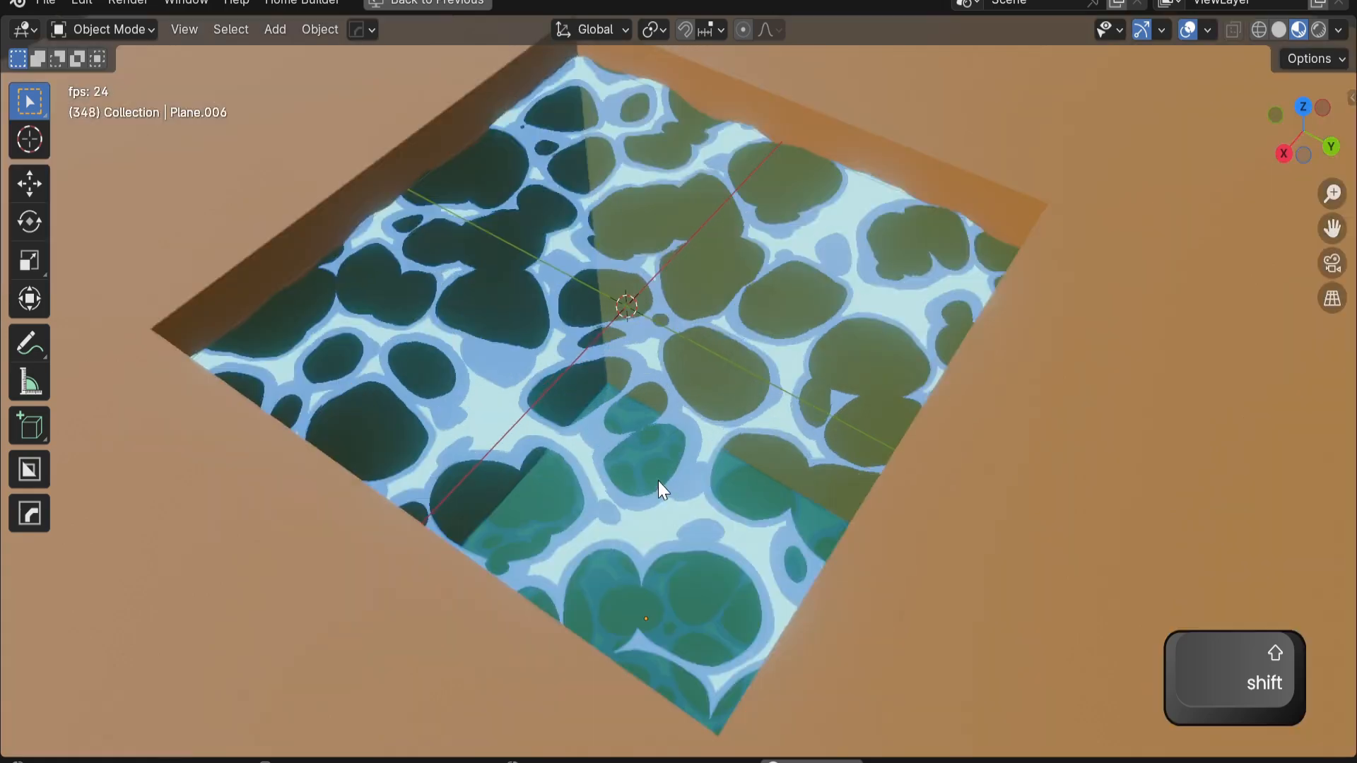
middle_drag(603, 601, 612, 486)
scroll(612, 495, down, 4)
middle_drag(615, 545, 565, 524)
scroll(624, 439, up, 4)
middle_drag(688, 577, 766, 425)
scroll(700, 475, up, 3)
scroll(728, 464, down, 3)
middle_drag(756, 456, 753, 443)
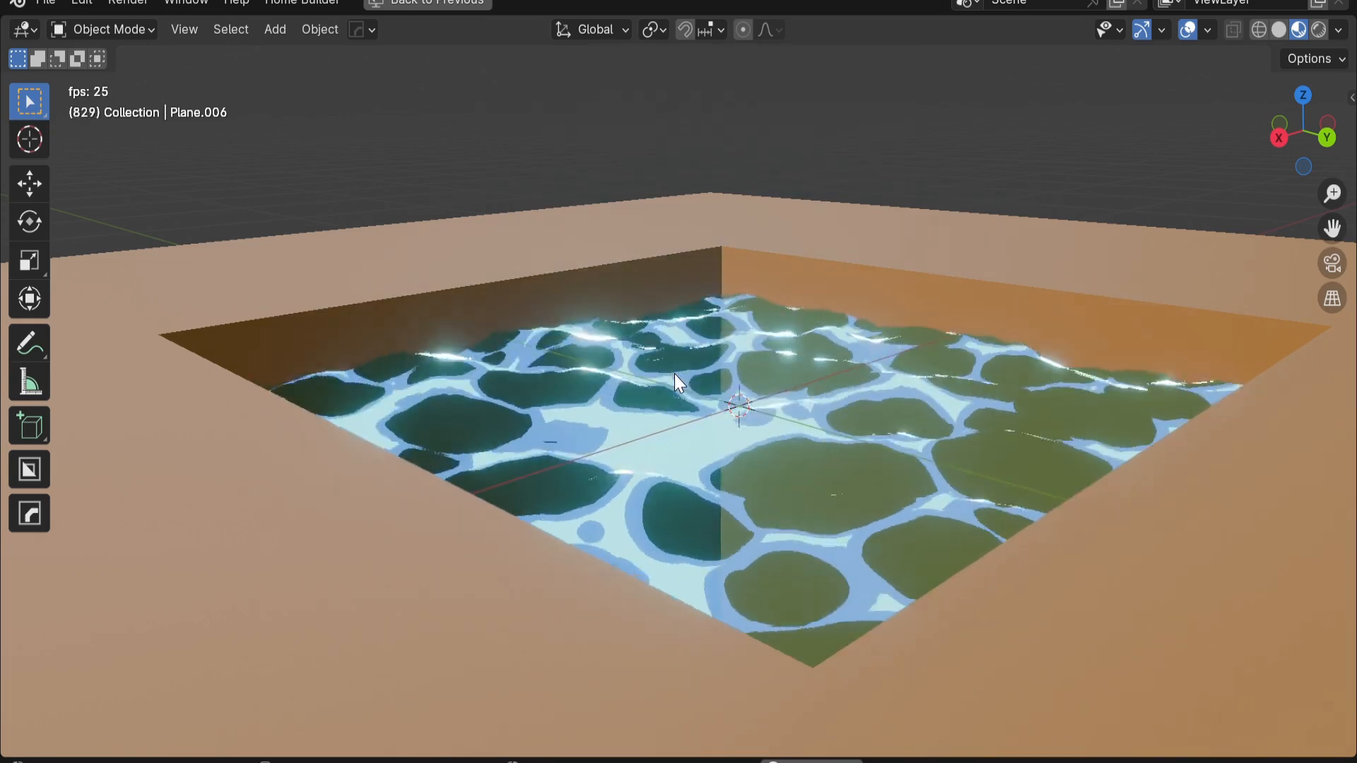
middle_drag(674, 345, 732, 375)
scroll(686, 376, down, 2)
scroll(685, 376, down, 2)
scroll(717, 418, up, 2)
scroll(706, 394, up, 2)
scroll(706, 393, up, 2)
scroll(732, 375, down, 2)
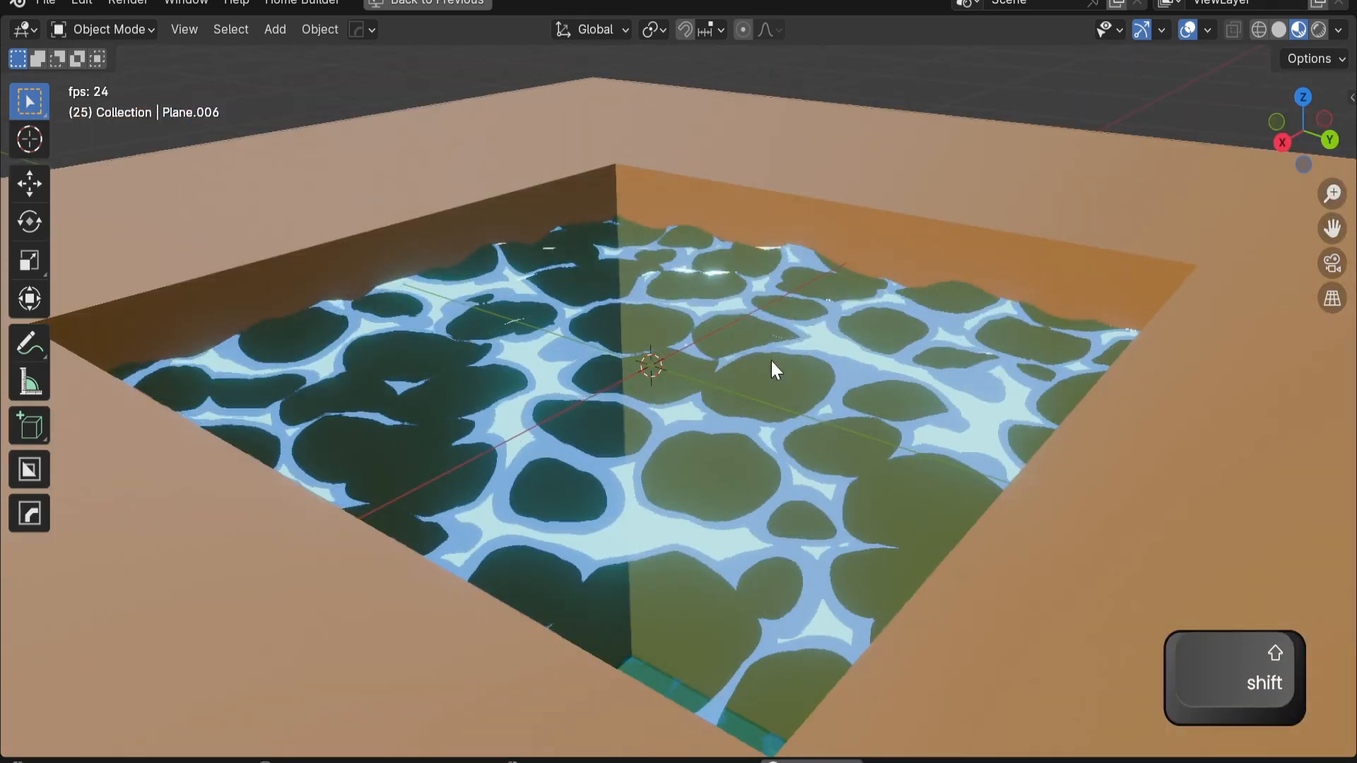